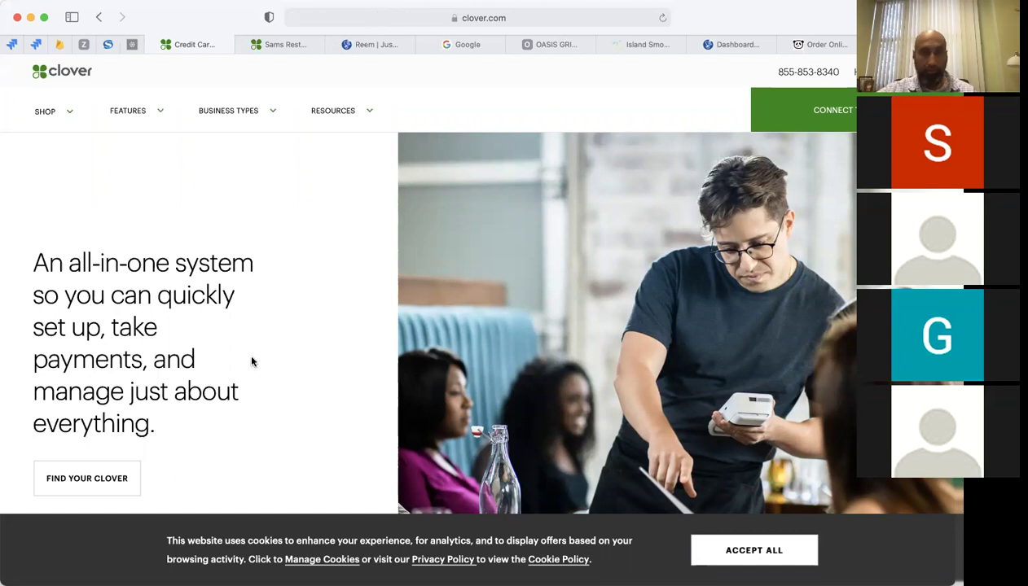
Look over the Clover home page, including the Station Solo introduction
scroll(352, 377, down, 10)
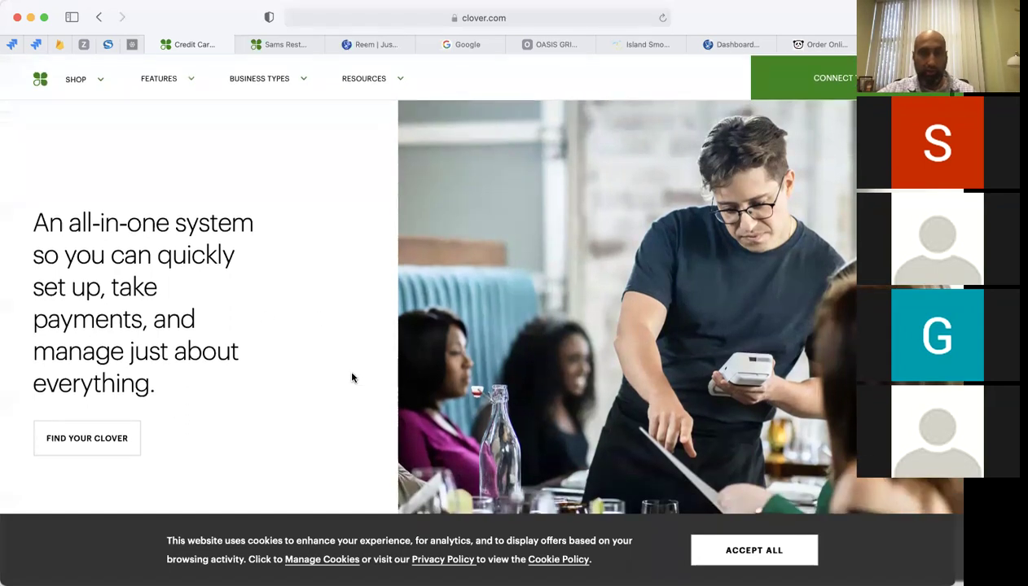
scroll(351, 377, down, 5)
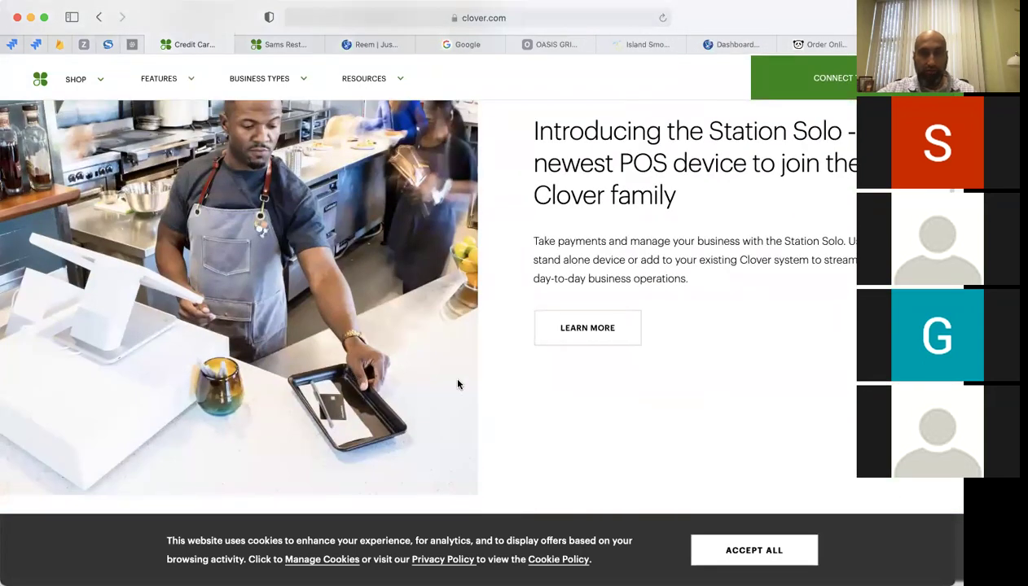
scroll(457, 384, up, 5)
scroll(457, 383, up, 3)
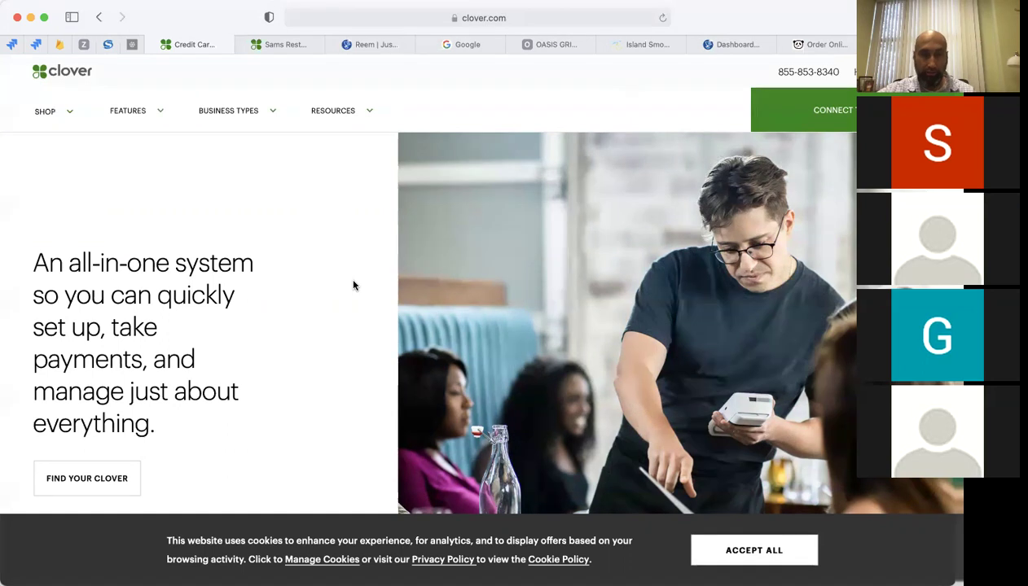
scroll(375, 346, down, 1)
scroll(377, 349, up, 2)
Check the Resources and Features offerings on the Clover site and open the App market
click(370, 114)
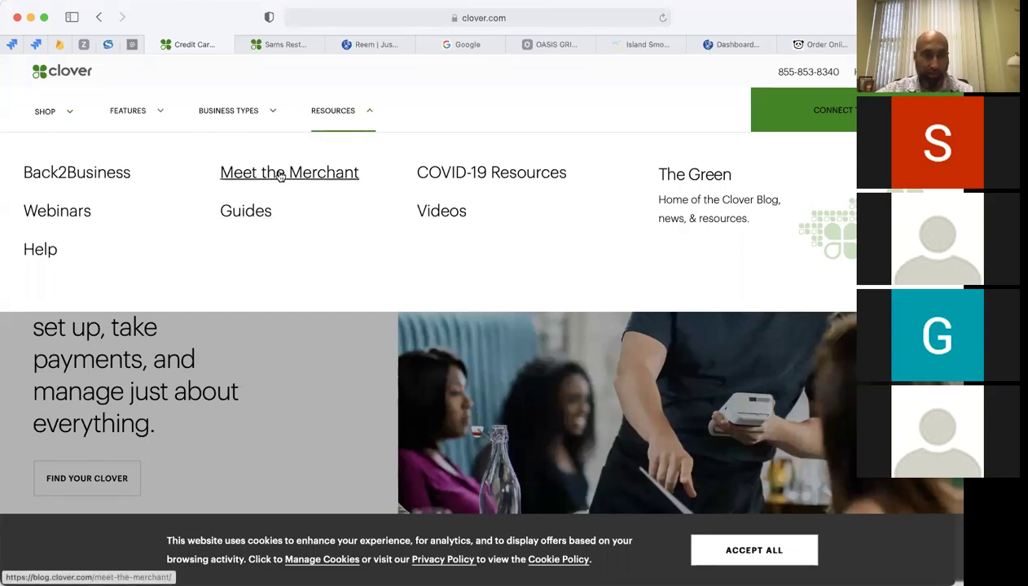
click(155, 112)
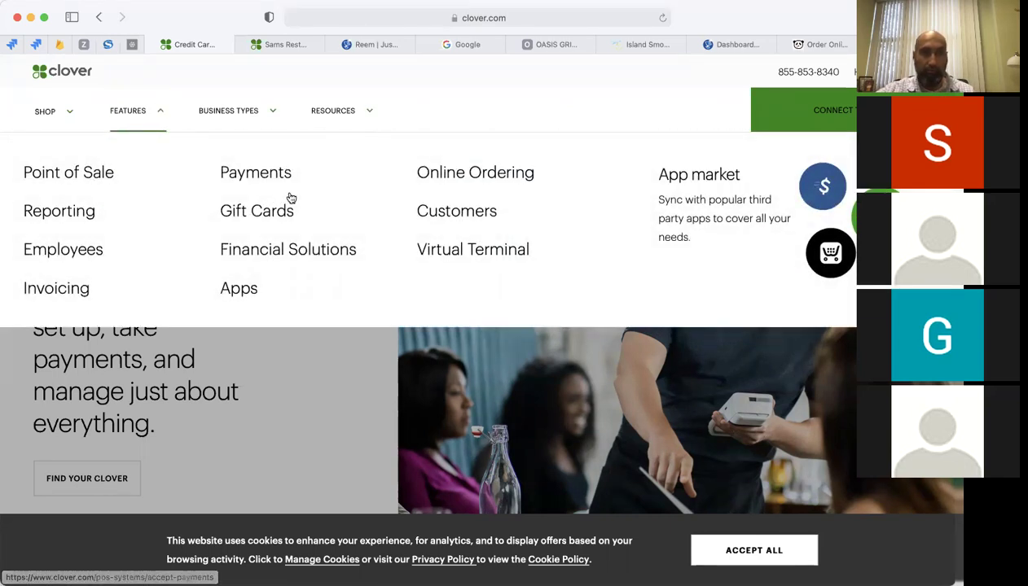
click(679, 181)
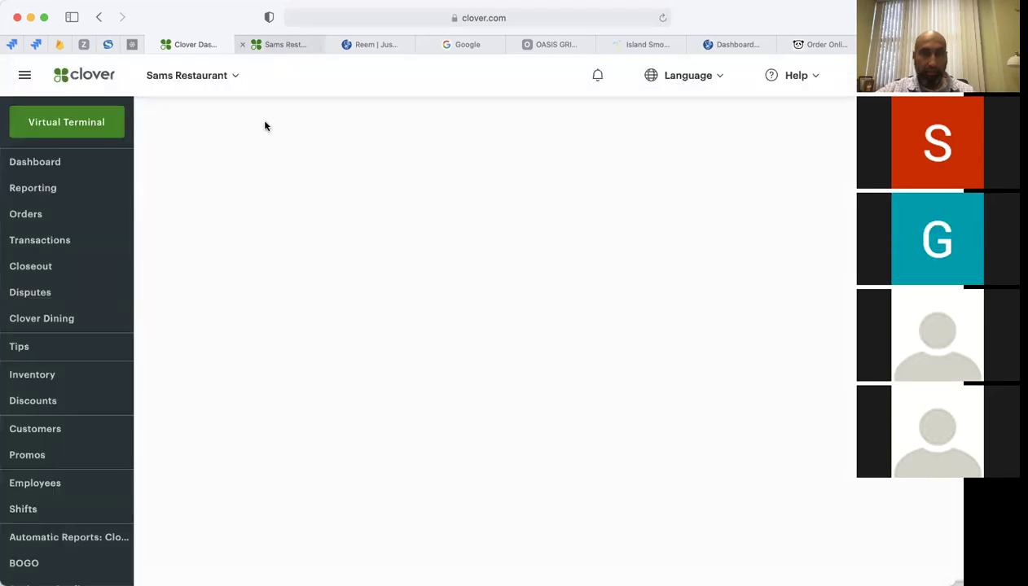
Browse the Clover app market's featured, New & Notable and business app sections and find its app search field
scroll(66, 380, down, 1)
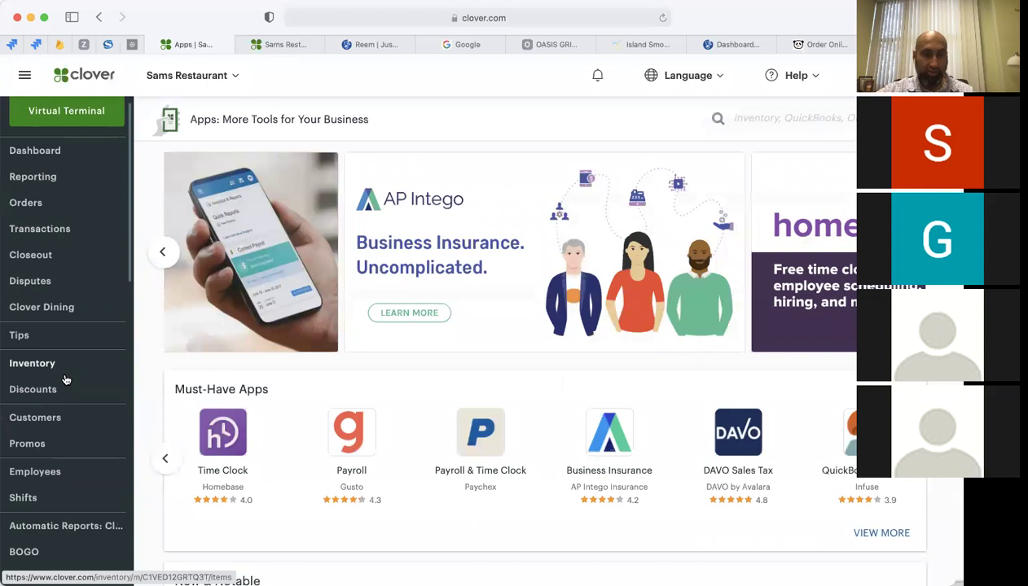
scroll(66, 380, down, 2)
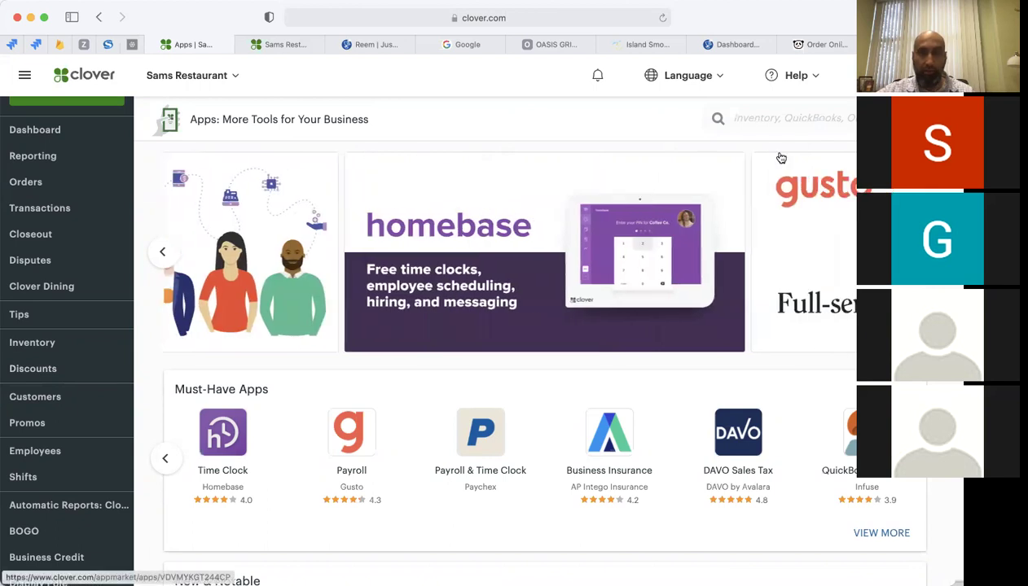
click(780, 124)
scroll(713, 285, down, 3)
scroll(714, 285, down, 5)
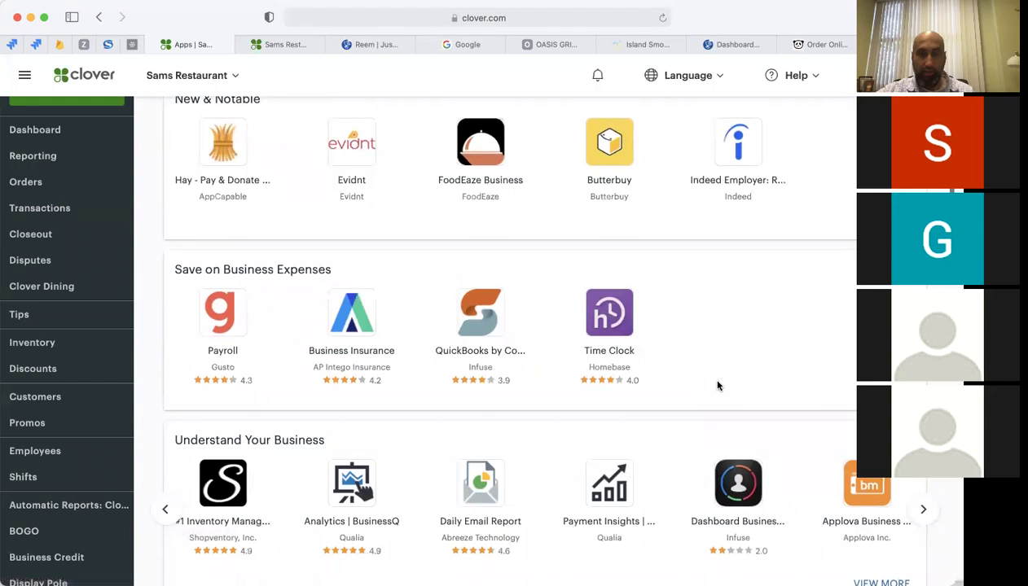
scroll(718, 386, up, 8)
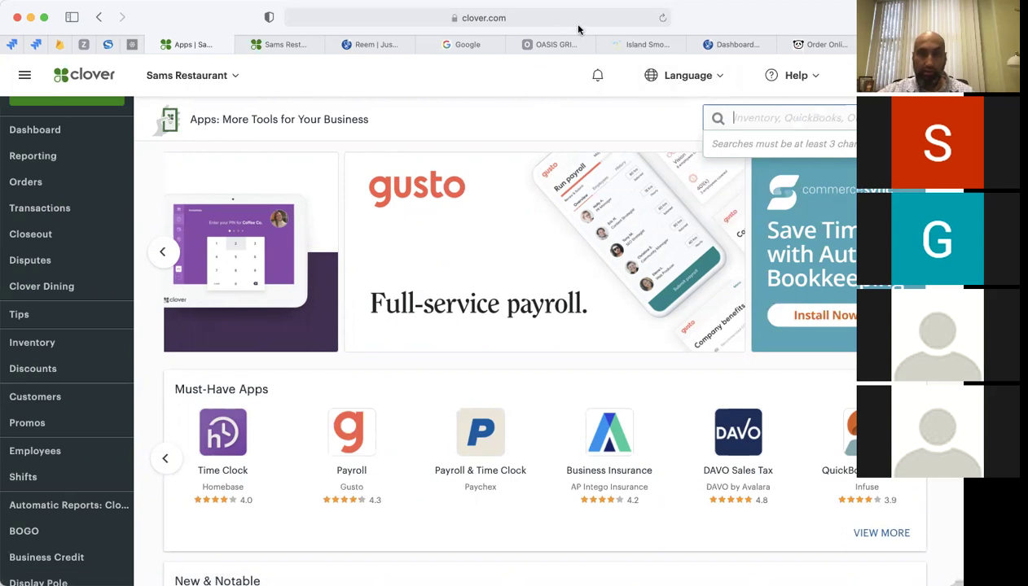
Switch to the Oasis Grill website and look over its home page and catering information
click(554, 45)
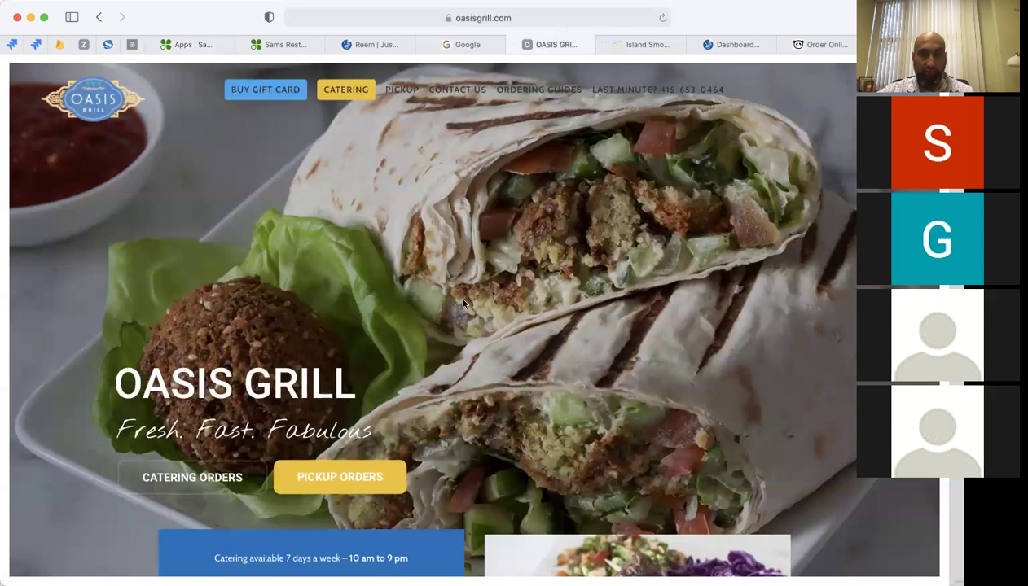
scroll(388, 331, down, 3)
scroll(388, 330, down, 5)
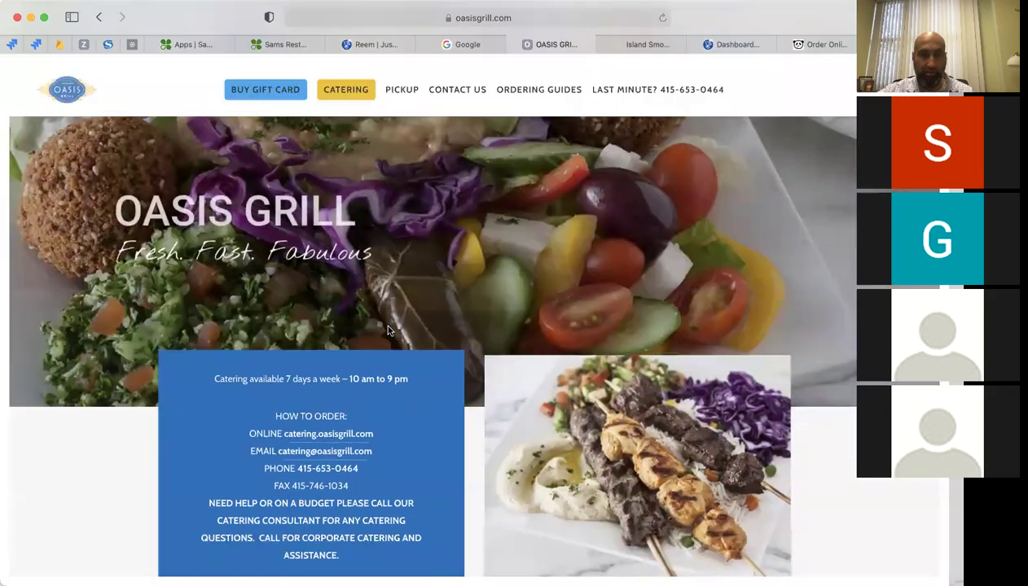
scroll(388, 330, down, 2)
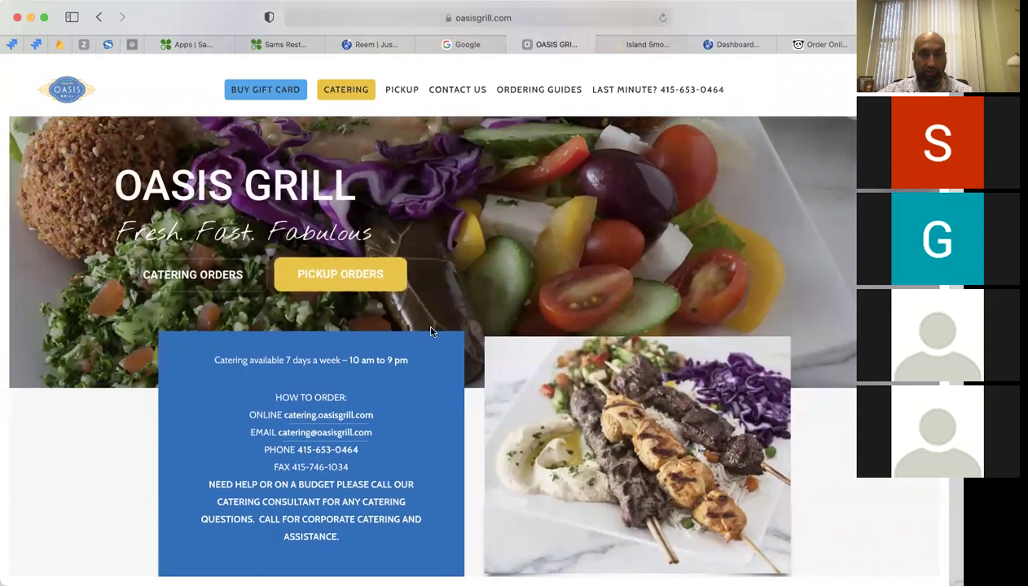
scroll(272, 216, up, 2)
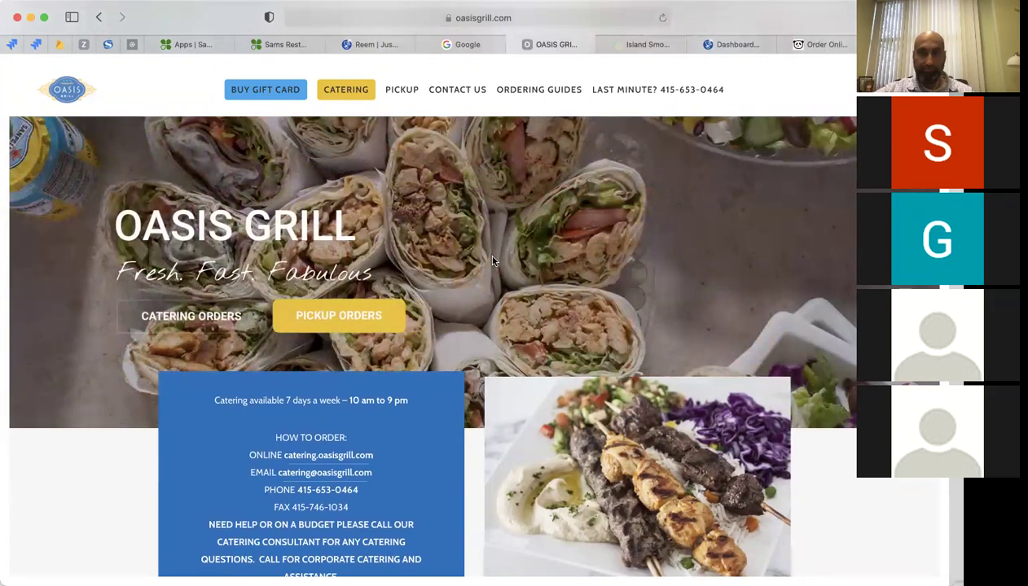
scroll(492, 261, up, 3)
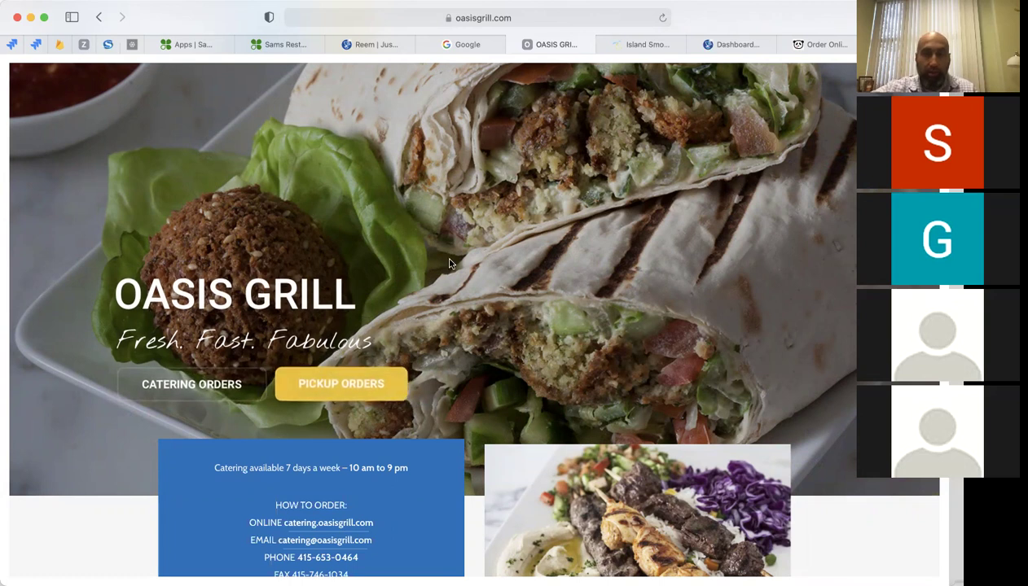
scroll(449, 263, up, 2)
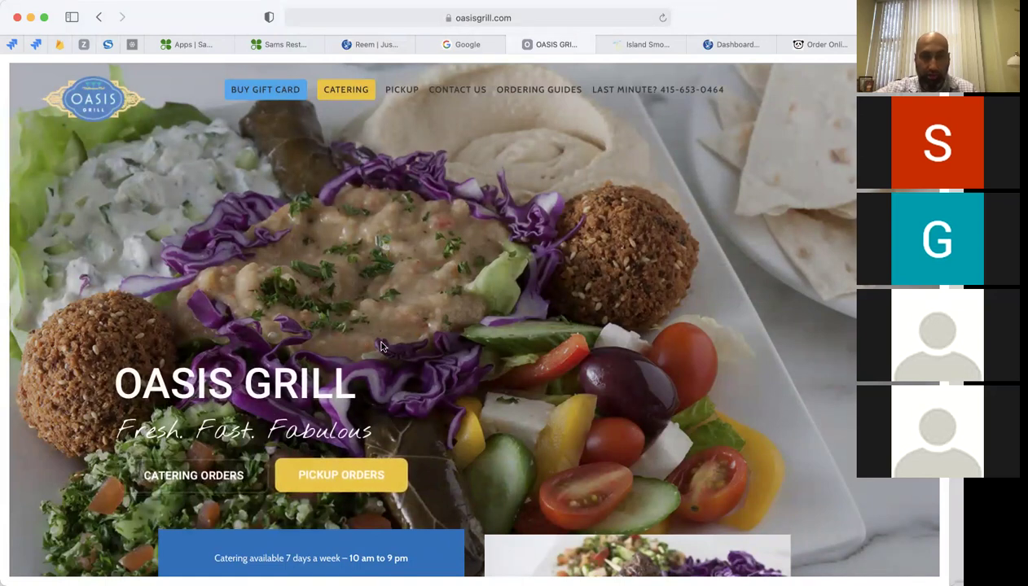
Display the pickup location choices for Oasis Grill pickup orders
scroll(380, 346, down, 3)
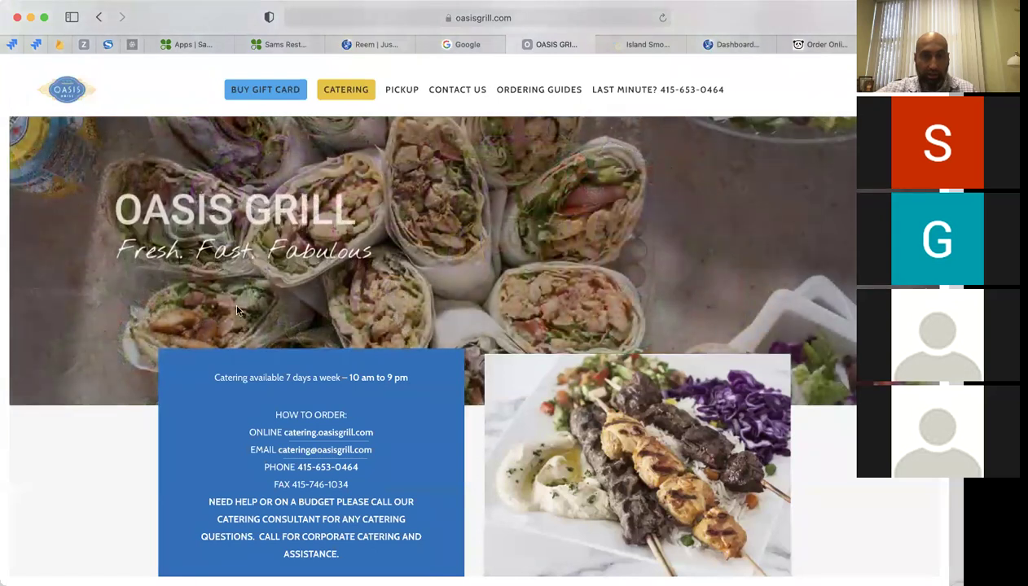
scroll(236, 309, down, 1)
scroll(236, 310, up, 1)
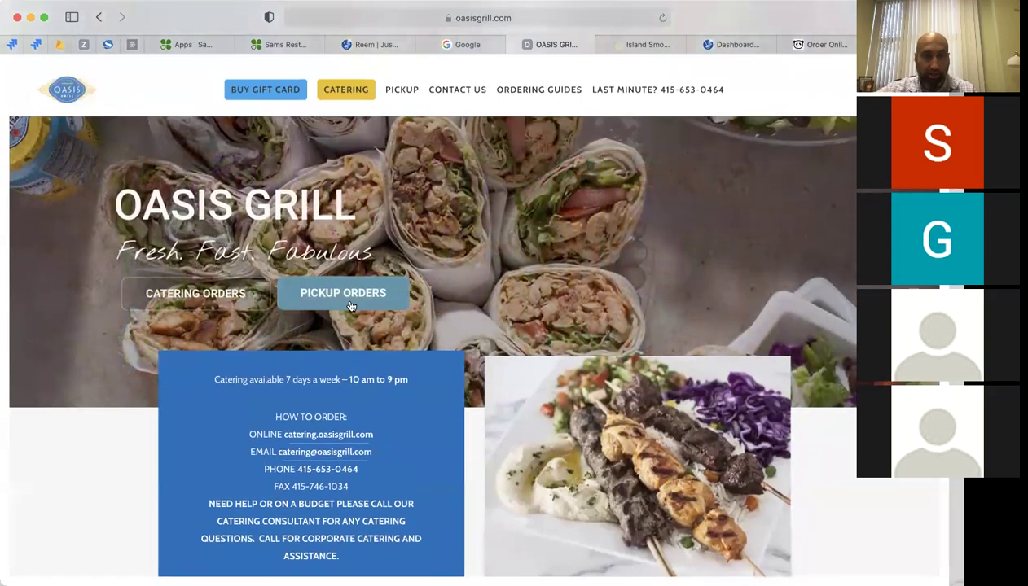
click(350, 301)
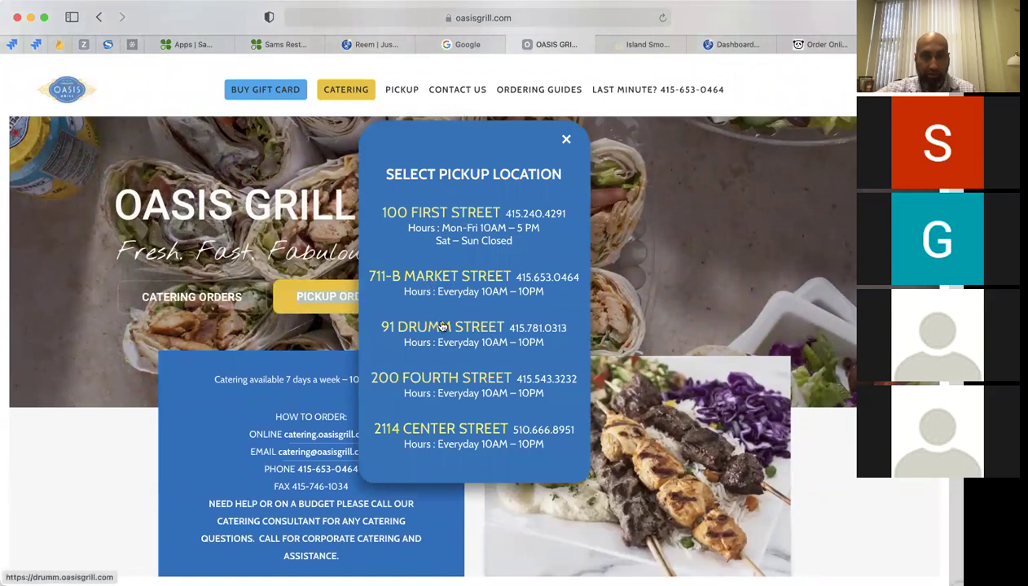
Switch to the Reem cafe online ordering page and view its Coffee and Lunch menu items
click(375, 45)
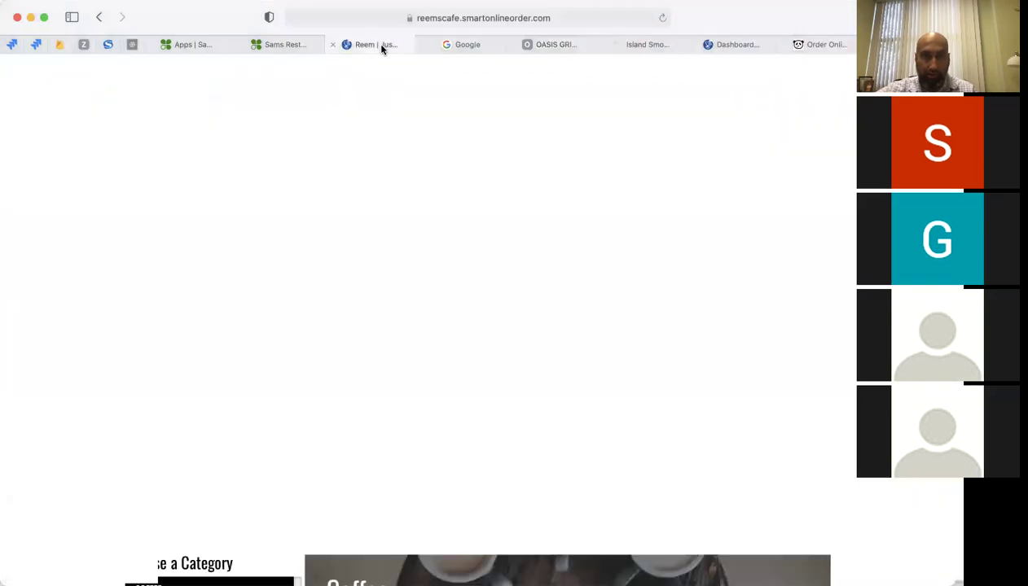
scroll(406, 261, down, 10)
scroll(412, 325, down, 1)
scroll(415, 396, down, 2)
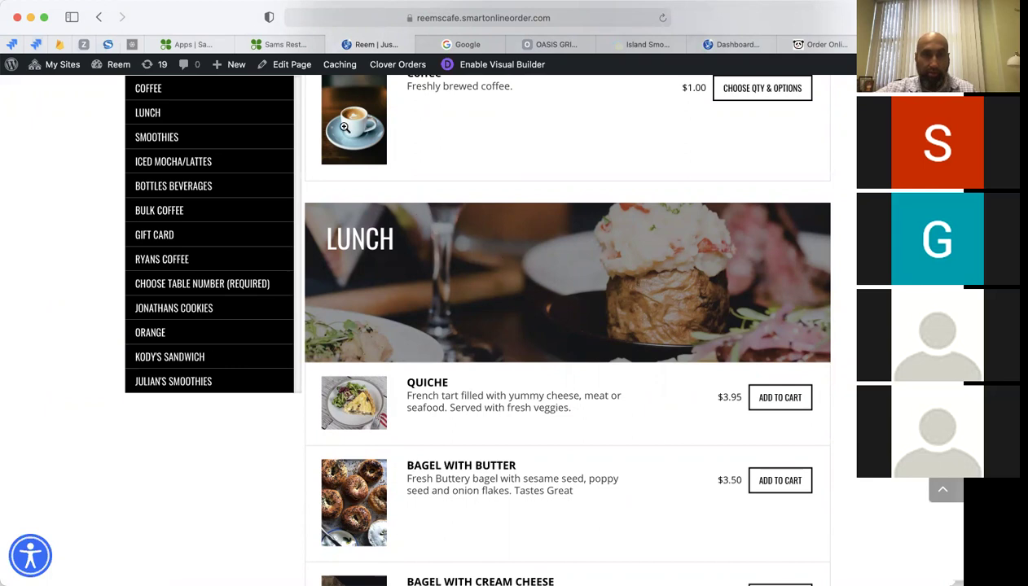
Show the inventory items list in the Sams Restaurant Clover dashboard and look through it
click(281, 44)
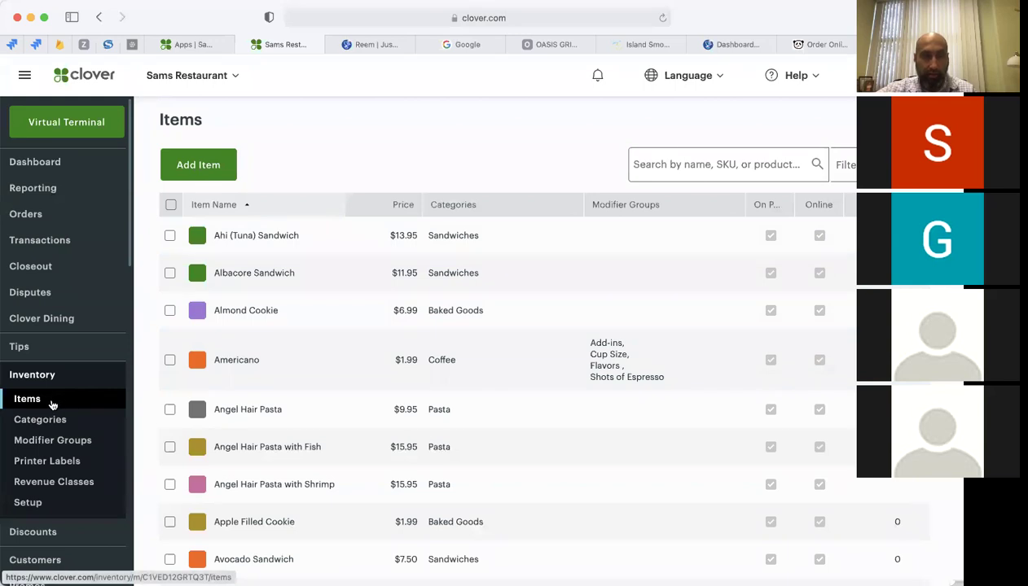
scroll(234, 350, down, 5)
scroll(234, 351, up, 6)
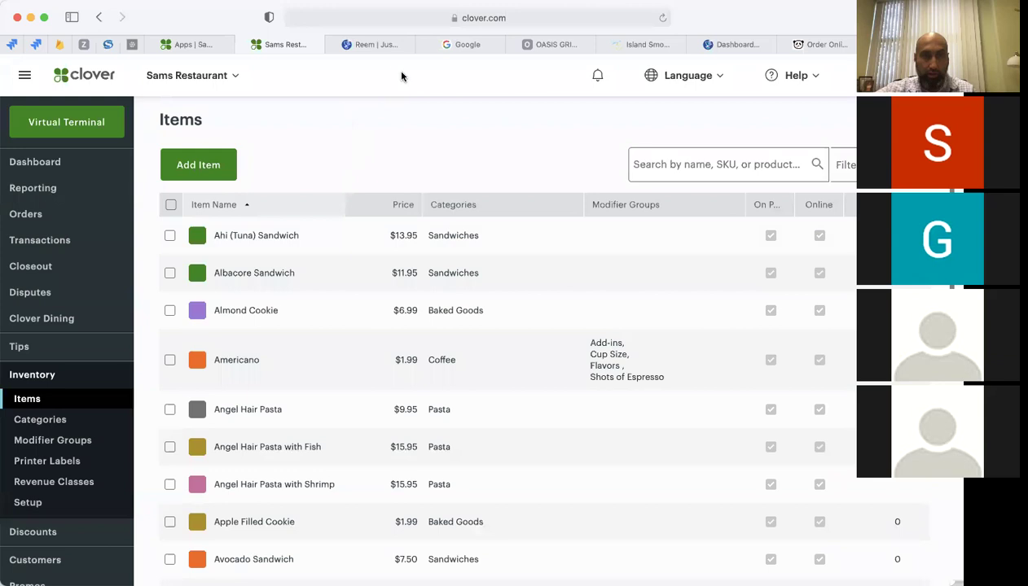
Return to the Reem cafe ordering page and view how its Lunch items are presented
click(383, 44)
scroll(399, 309, down, 3)
scroll(374, 220, up, 1)
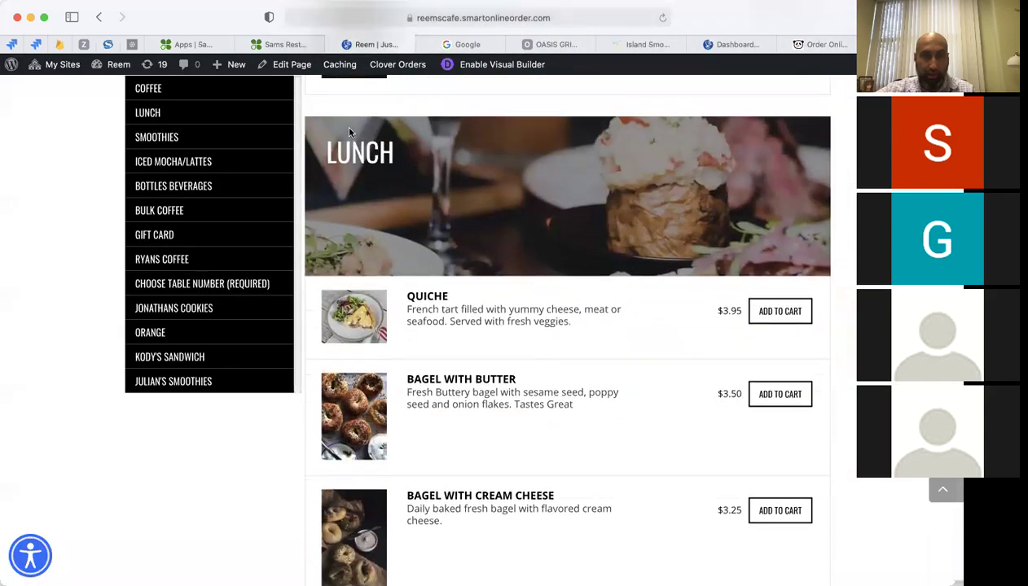
Go back to the Sams Restaurant items list, review it, and open the Angel Hair Pasta item
click(295, 46)
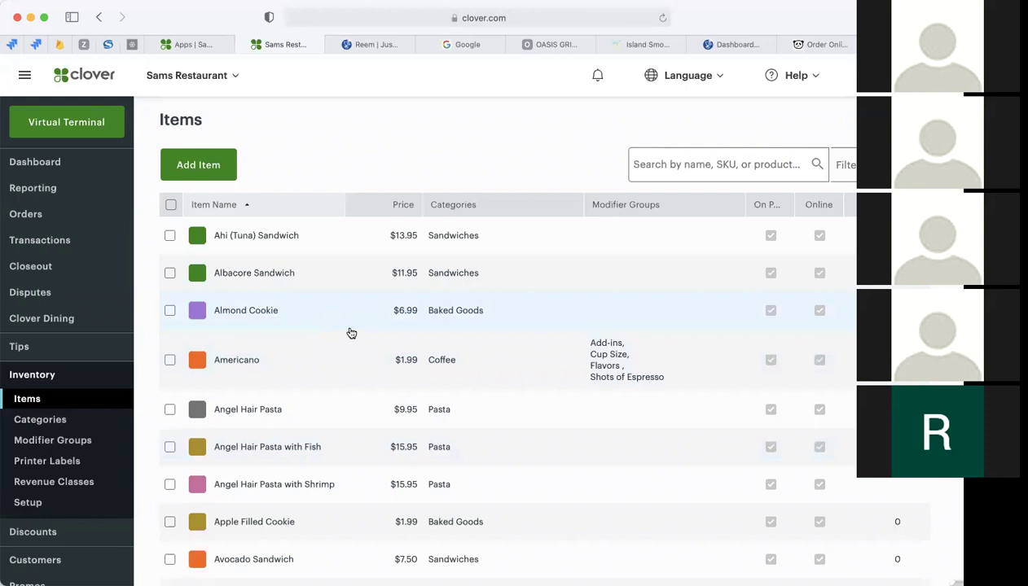
scroll(326, 370, down, 2)
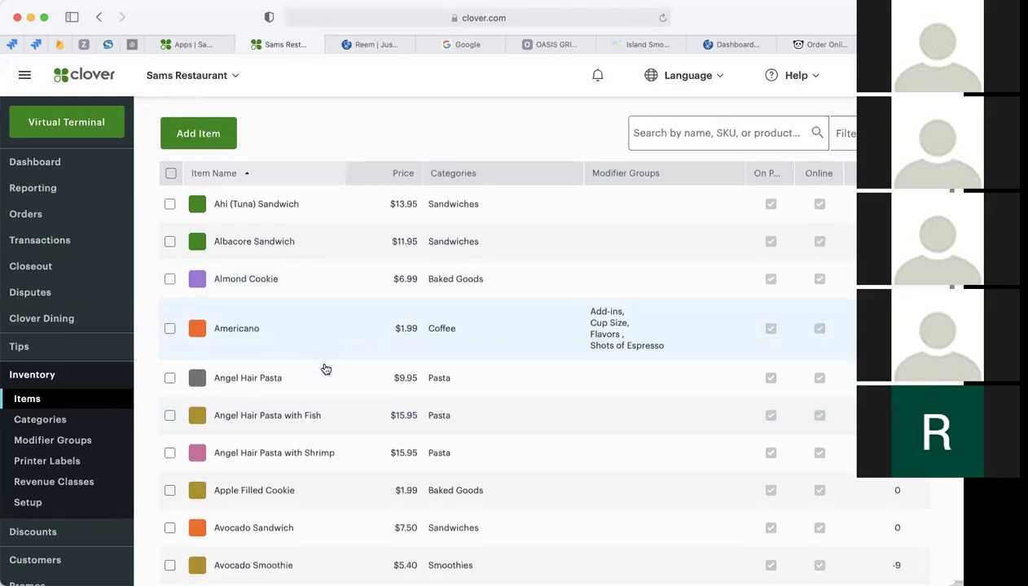
scroll(325, 370, up, 1)
scroll(326, 370, down, 2)
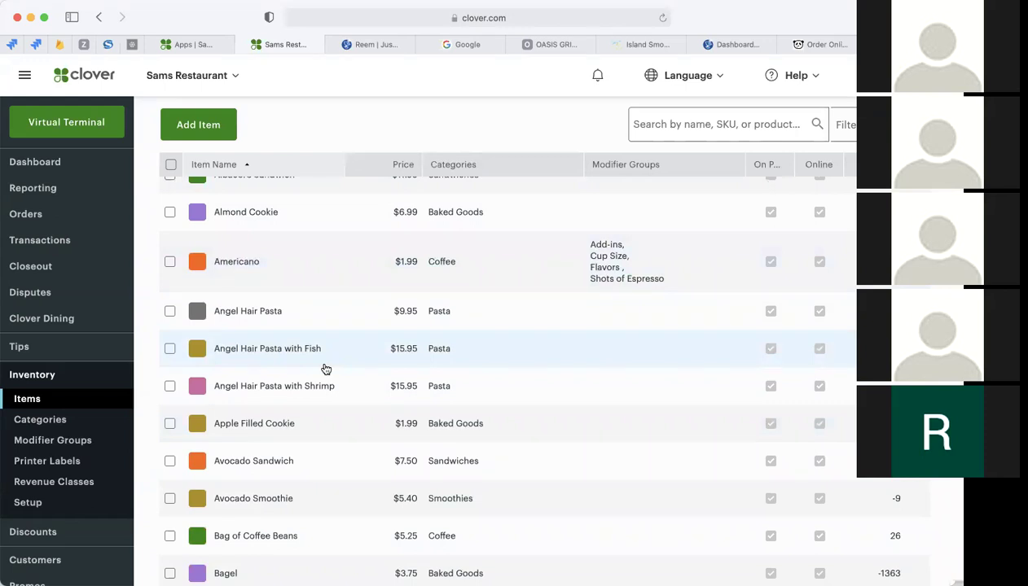
scroll(318, 342, up, 3)
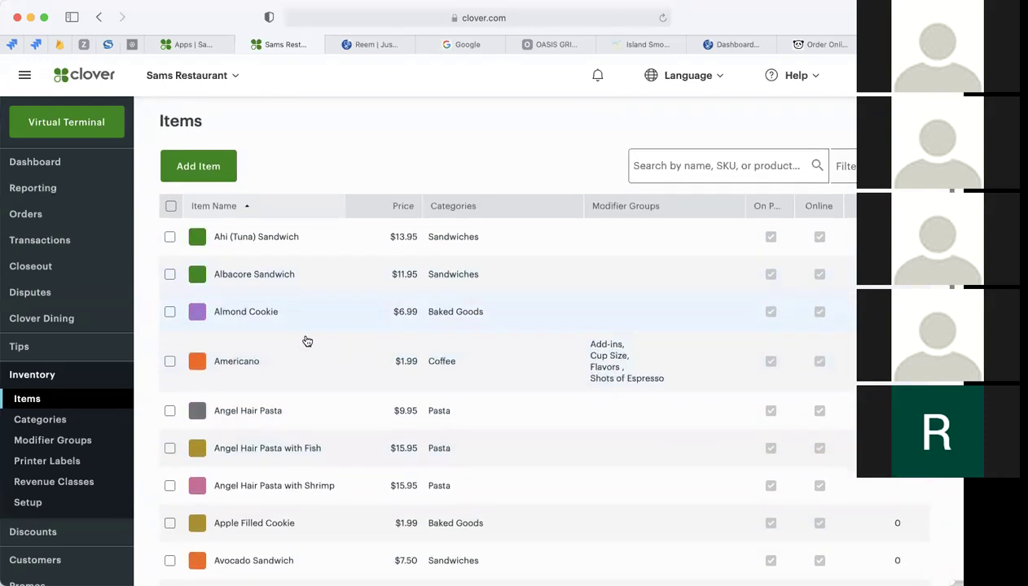
scroll(326, 330, down, 2)
scroll(338, 323, up, 2)
scroll(338, 323, down, 3)
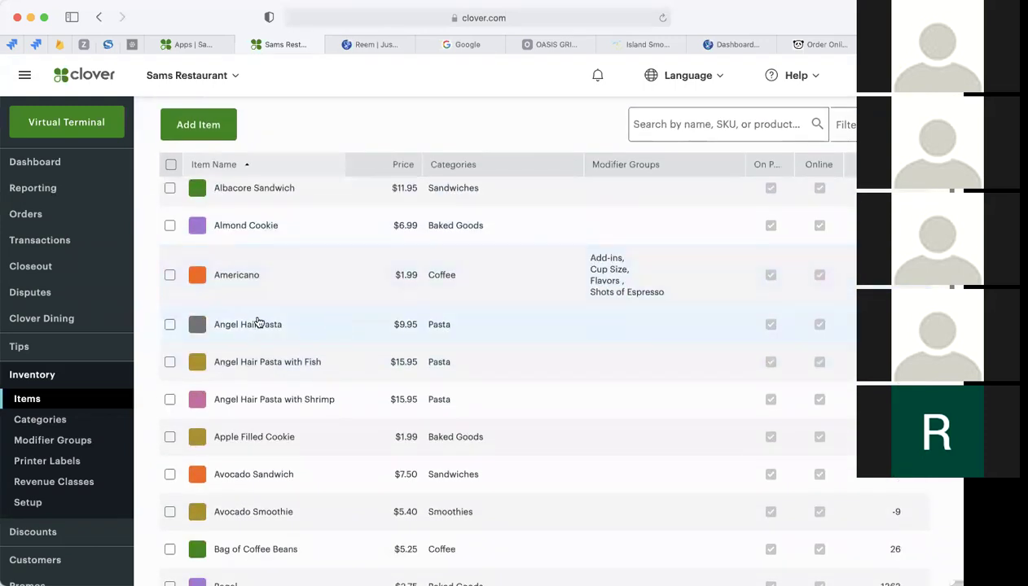
click(250, 324)
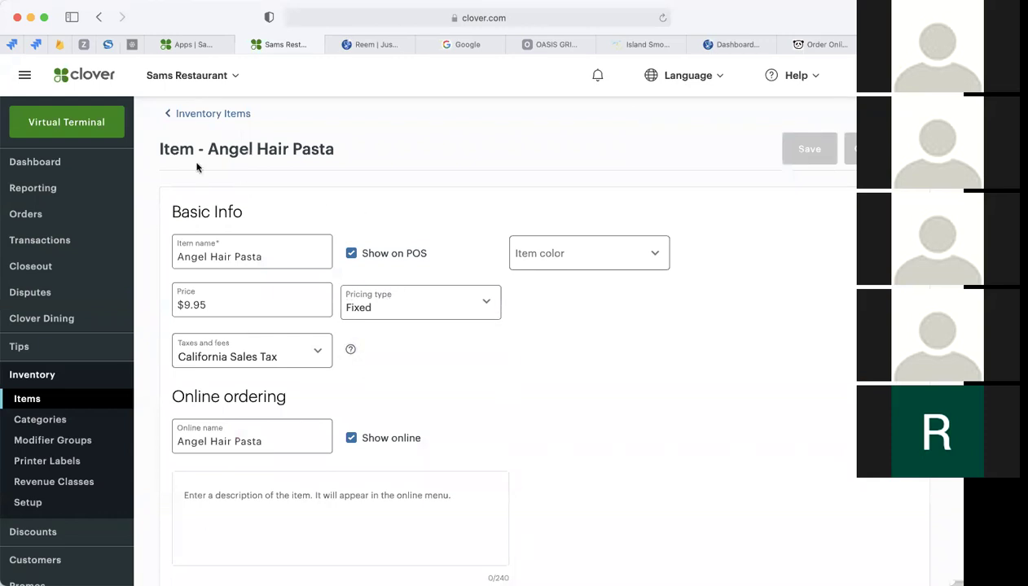
Highlight the Angel Hair Pasta item's name, then inspect its pricing type options and the taxes and fees help
drag(206, 146, 321, 149)
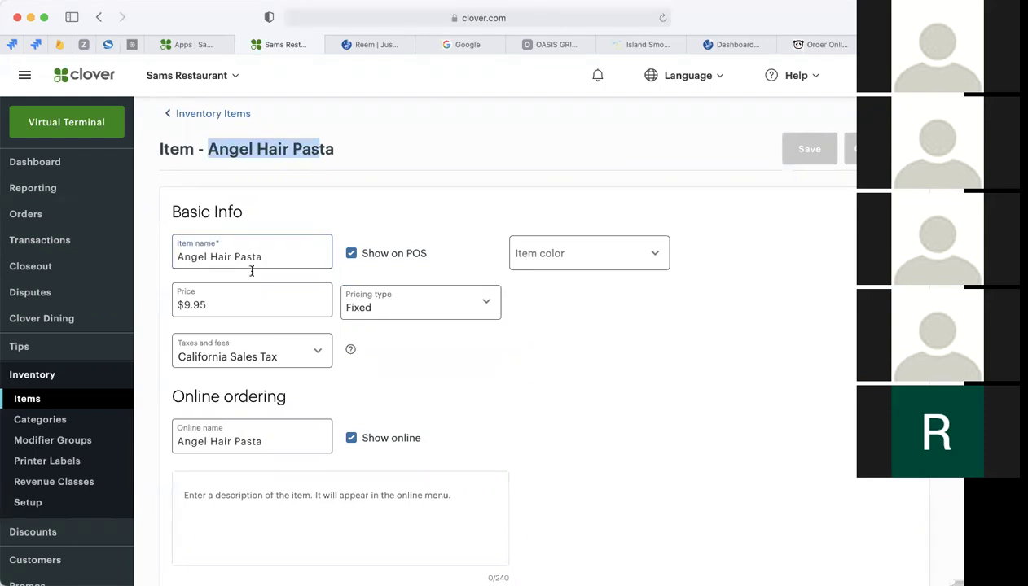
click(485, 306)
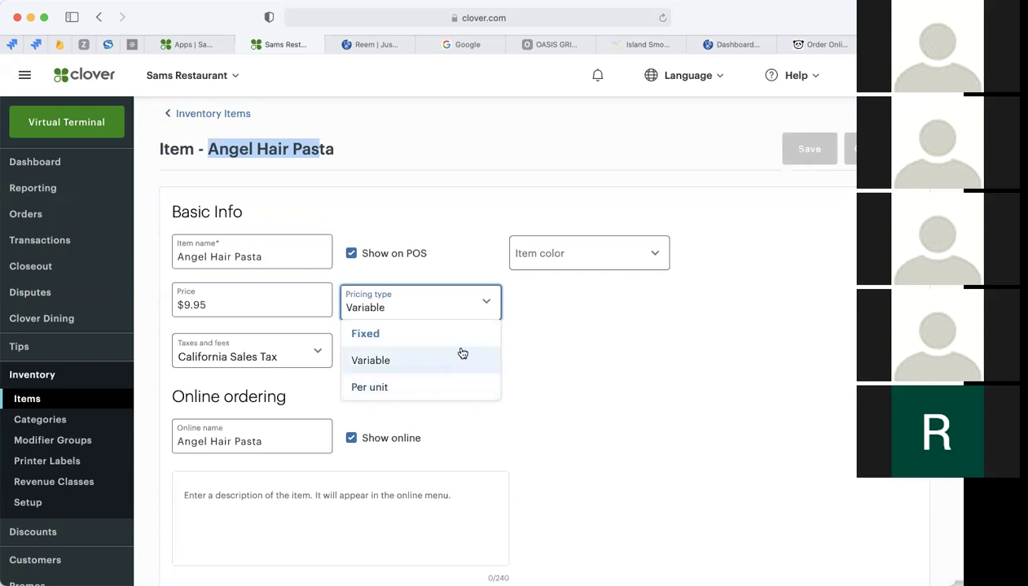
click(599, 329)
mouse_move(421, 361)
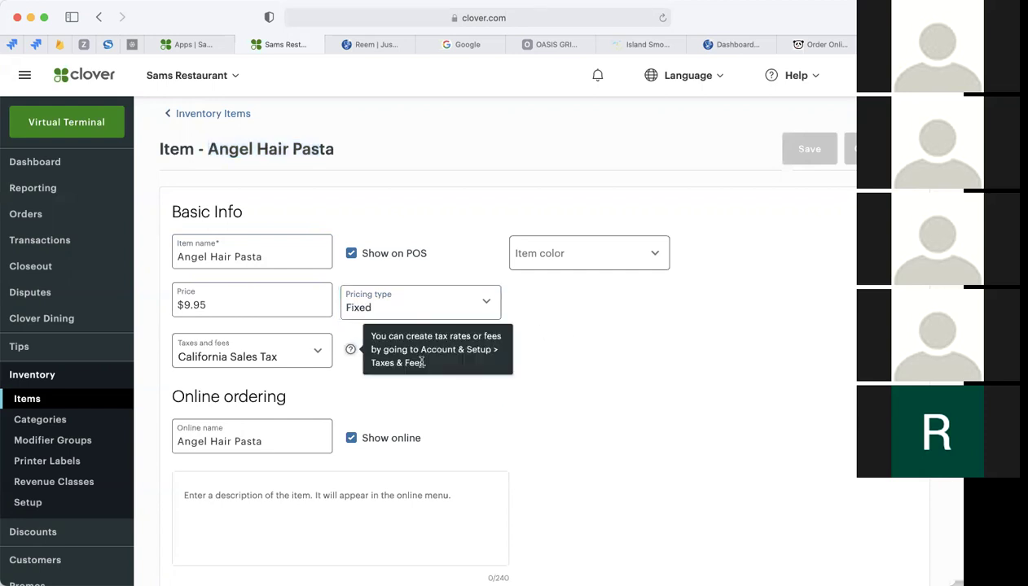
View the available item colors for Angel Hair Pasta without choosing one
click(577, 256)
scroll(556, 354, down, 4)
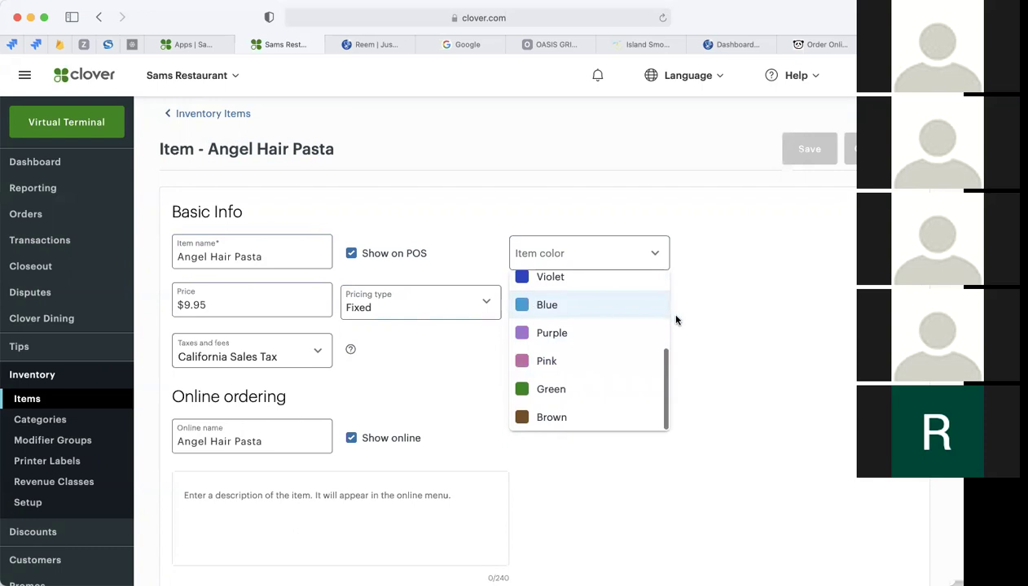
click(704, 326)
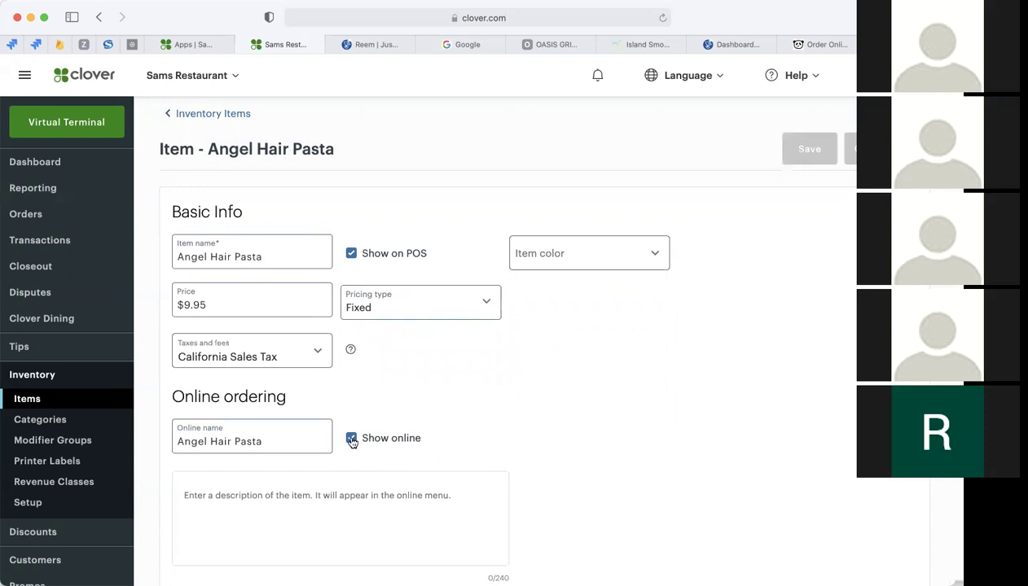
Highlight the Online ordering section of the Angel Hair Pasta item, including its online name and Show online option
drag(173, 394, 562, 456)
scroll(562, 456, down, 1)
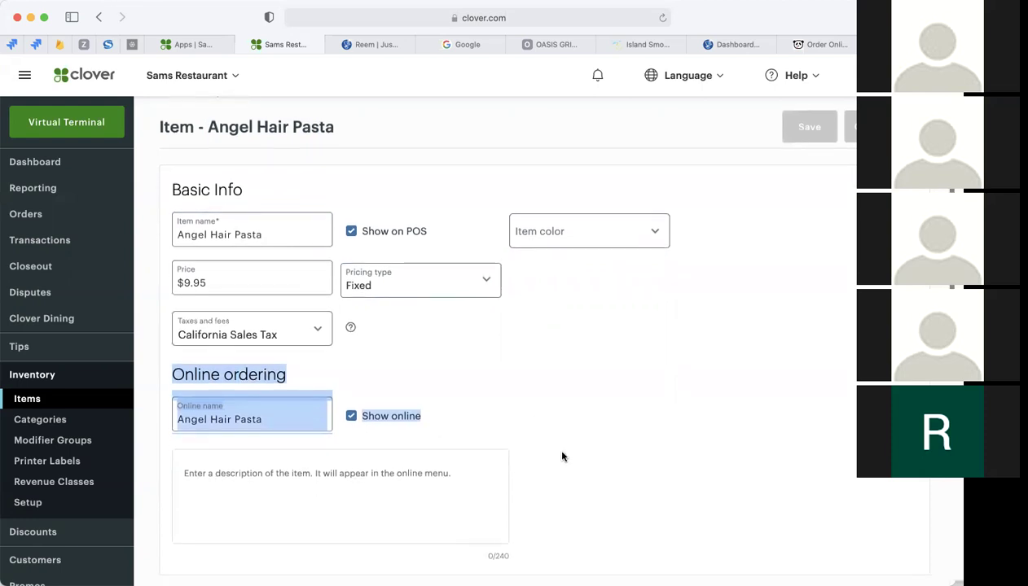
scroll(562, 457, up, 1)
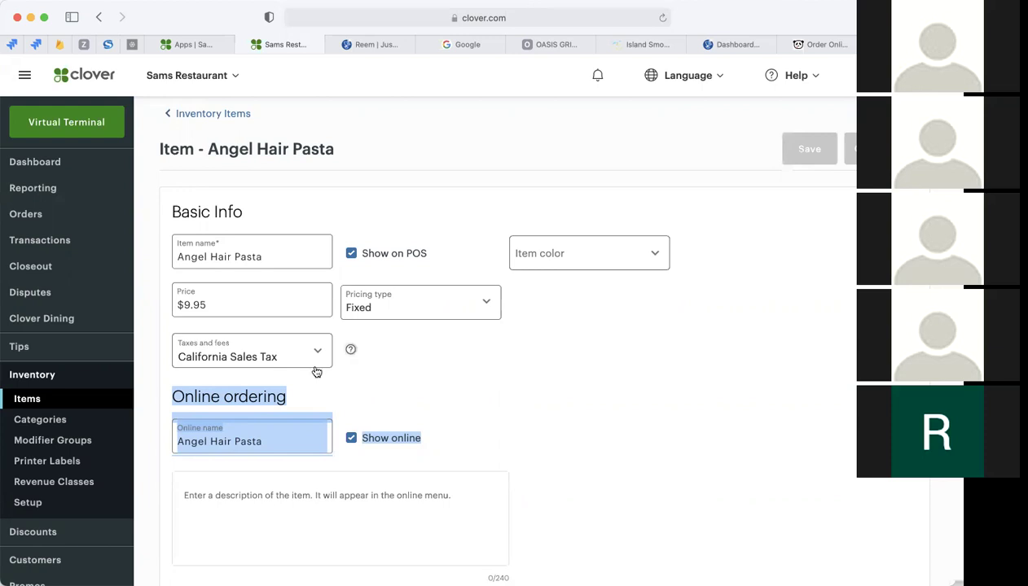
Review the Sams Restaurant inventory categories and printer labels, and return to the items list
click(47, 419)
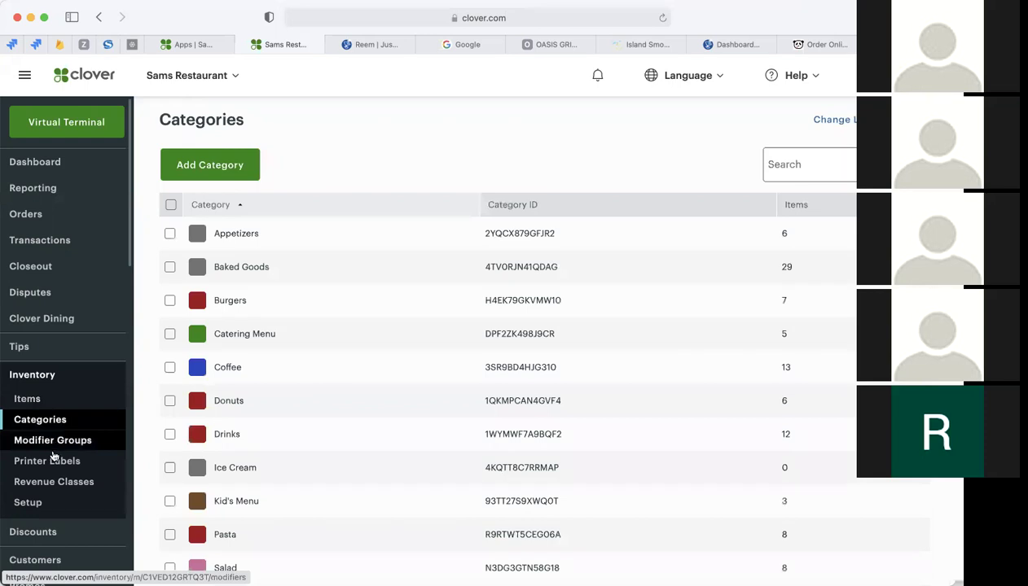
click(53, 461)
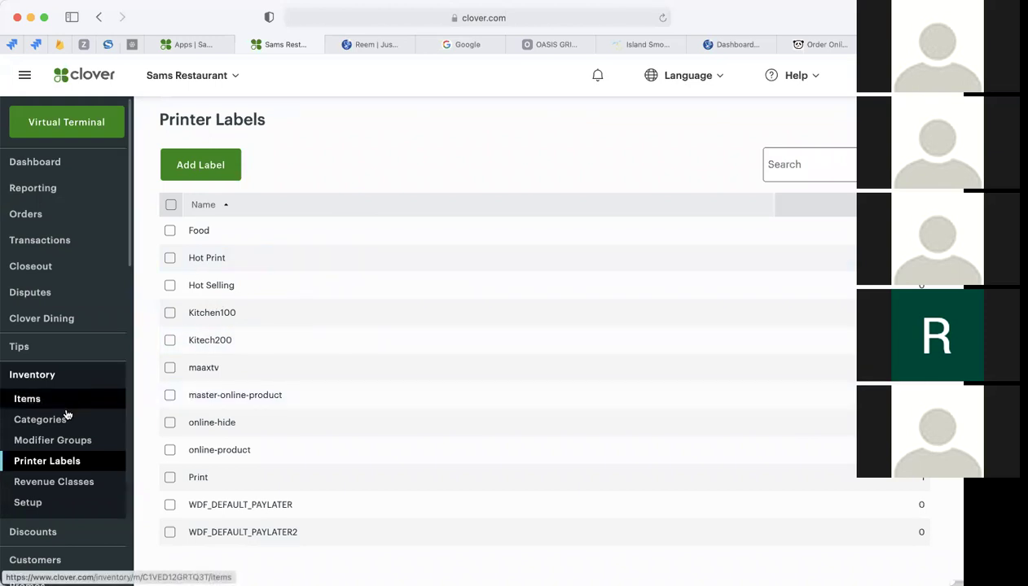
click(35, 403)
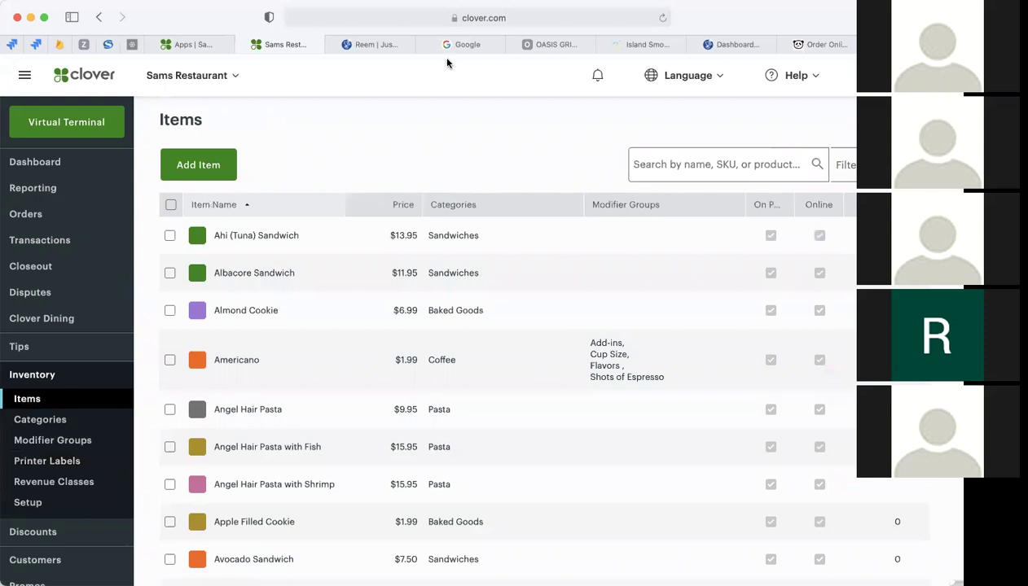
Examine the Lunch items on the Reem cafe ordering page, including their photos, descriptions and prices
click(370, 44)
scroll(393, 291, down, 5)
scroll(395, 291, up, 1)
scroll(394, 291, up, 1)
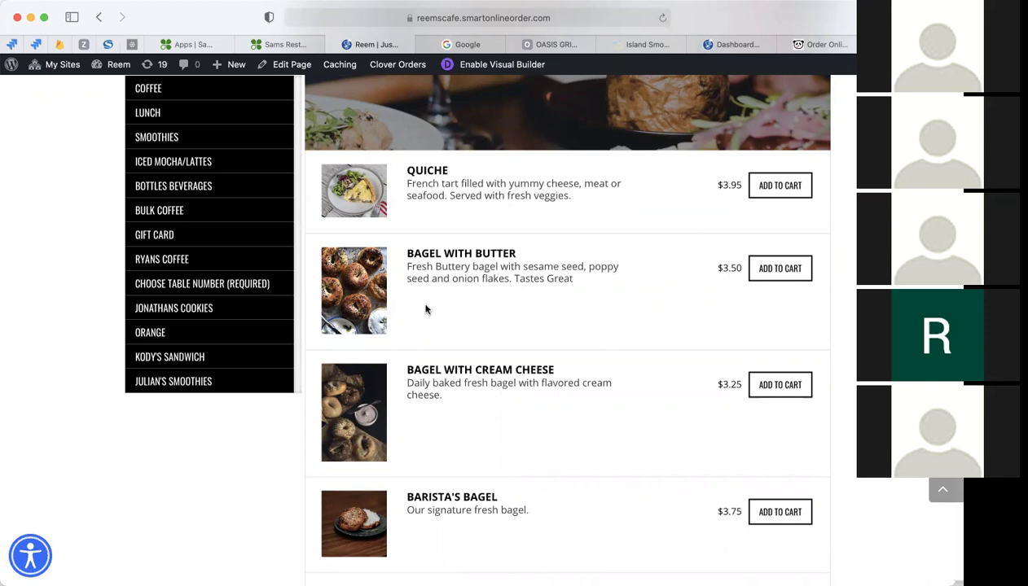
scroll(408, 294, up, 3)
scroll(430, 364, down, 1)
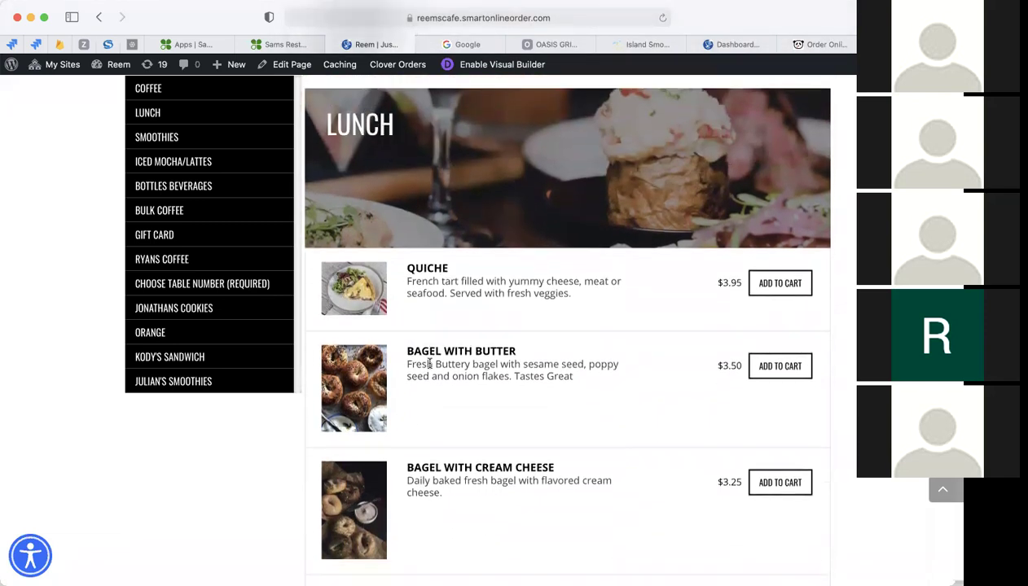
scroll(445, 406, down, 2)
scroll(444, 406, up, 3)
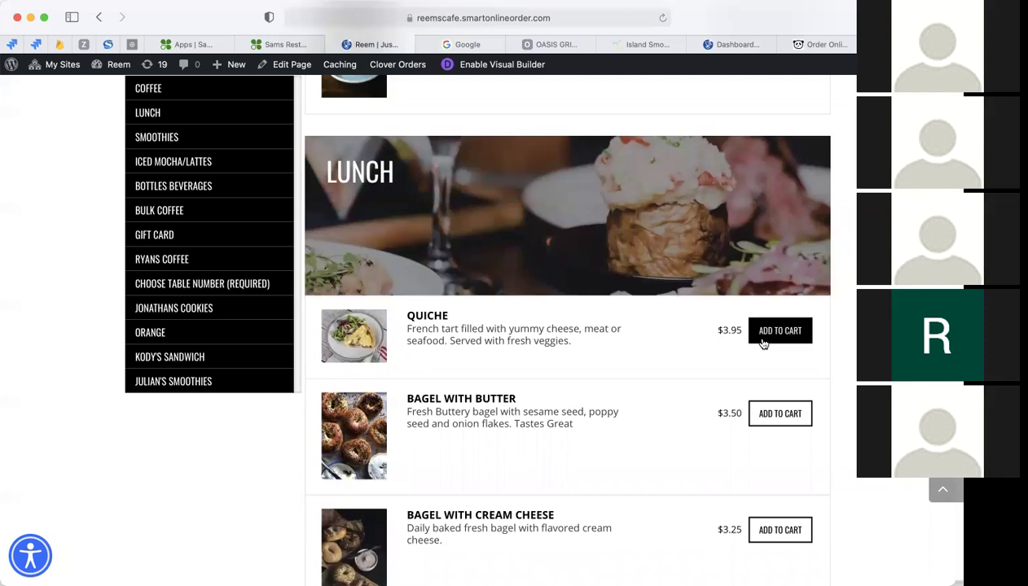
scroll(485, 389, down, 1)
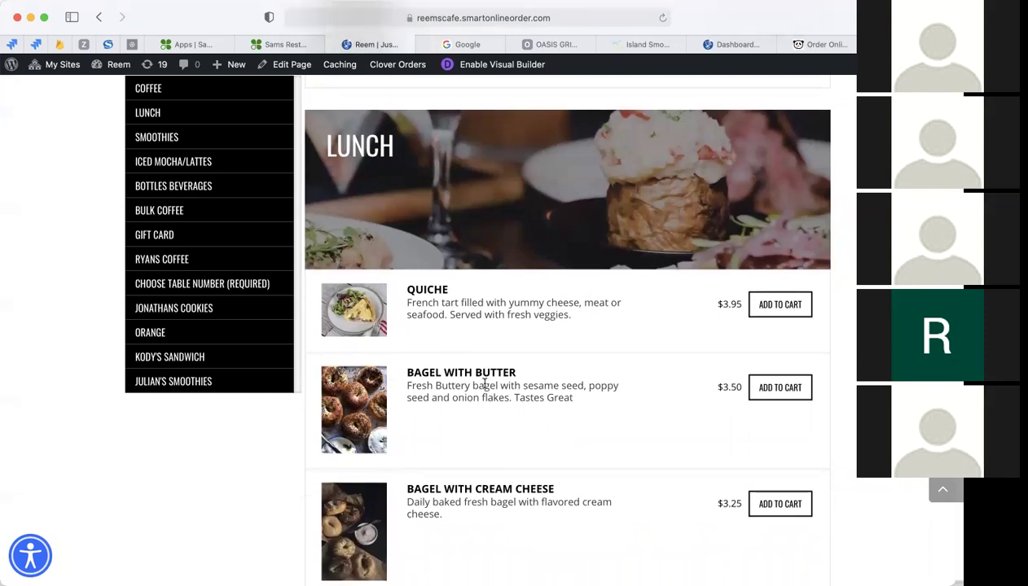
scroll(478, 371, down, 1)
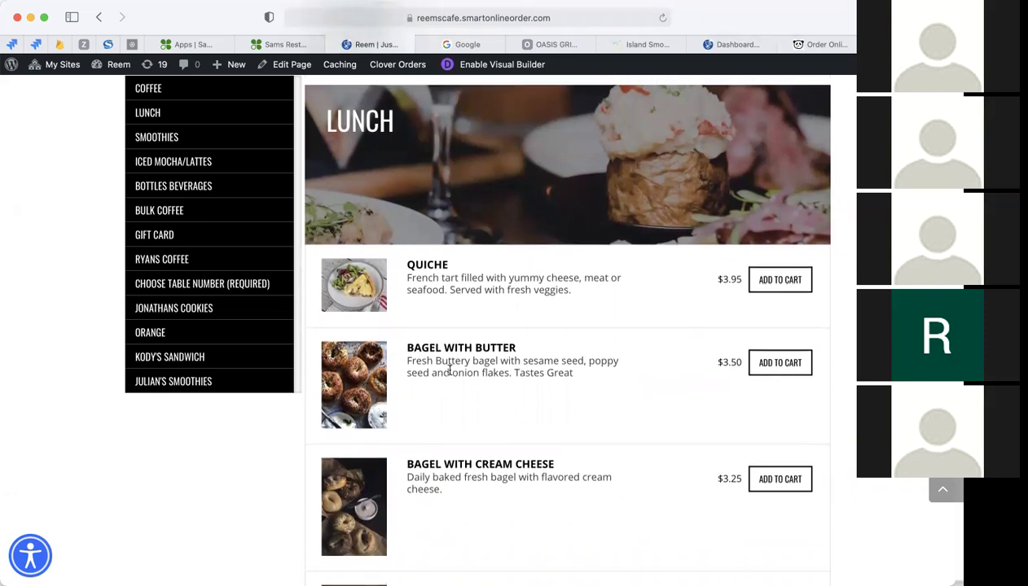
Switch to the Reem site's WordPress dashboard and open the Clover Orders settings
click(736, 45)
scroll(214, 291, down, 3)
mouse_move(96, 296)
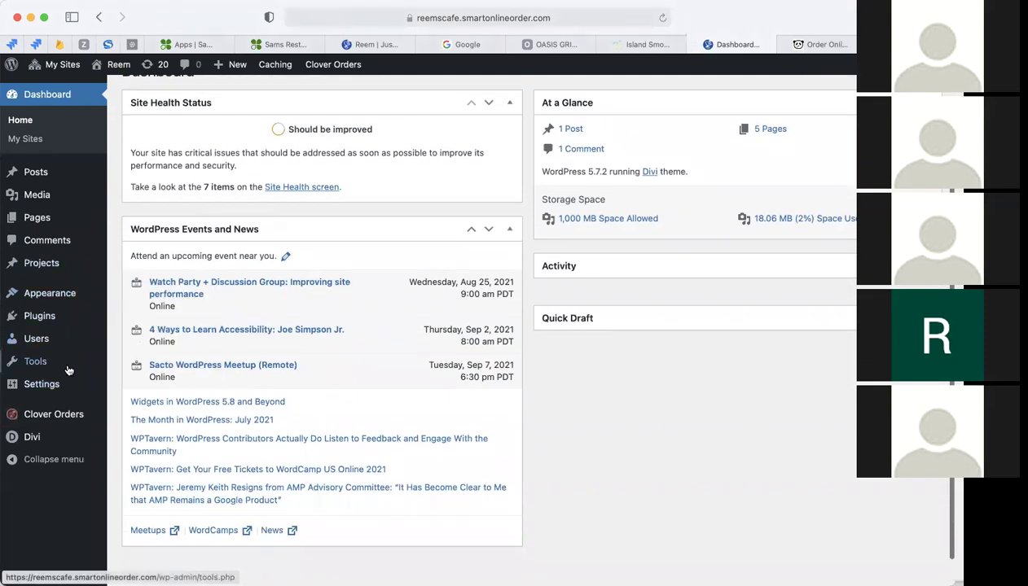
mouse_move(47, 419)
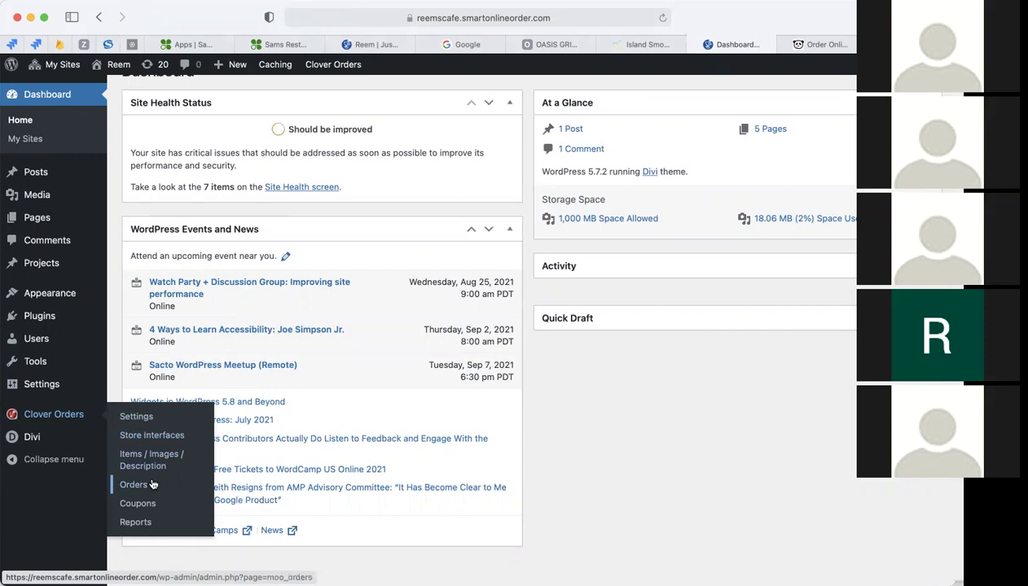
click(132, 416)
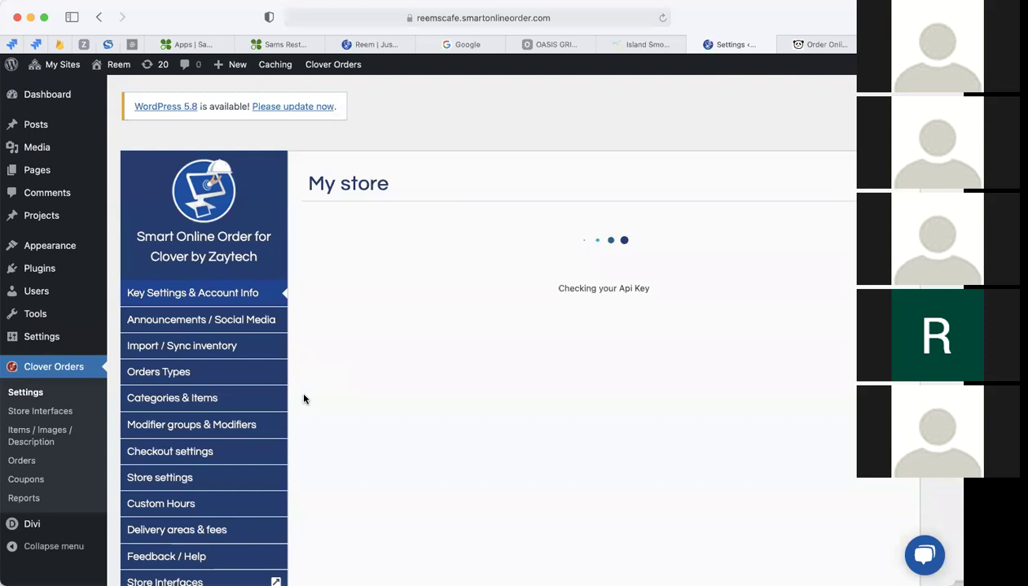
Examine the My store page for the API key status, business address, opening hours and available settings sections
scroll(303, 399, down, 2)
scroll(303, 400, down, 1)
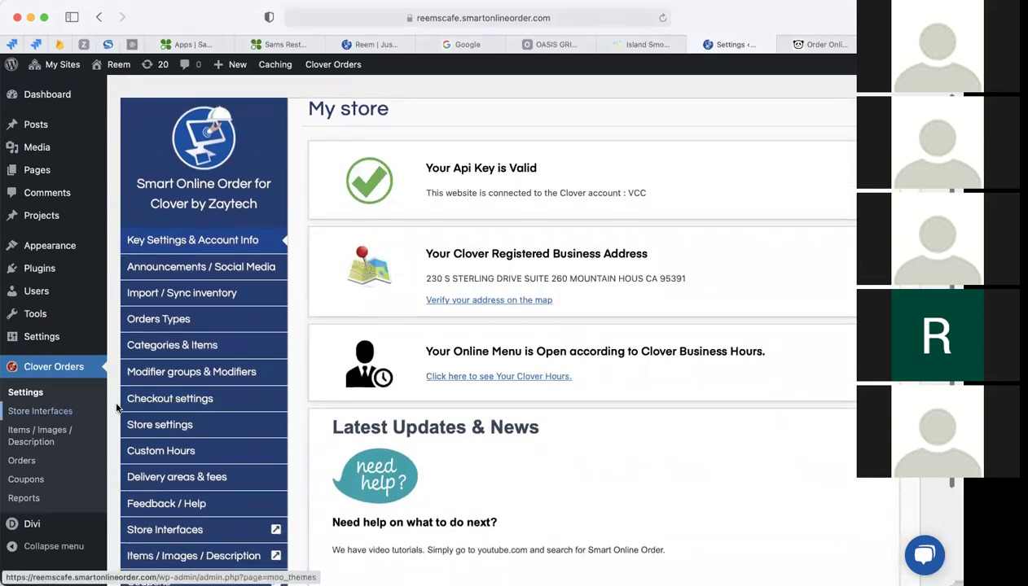
scroll(68, 411, down, 5)
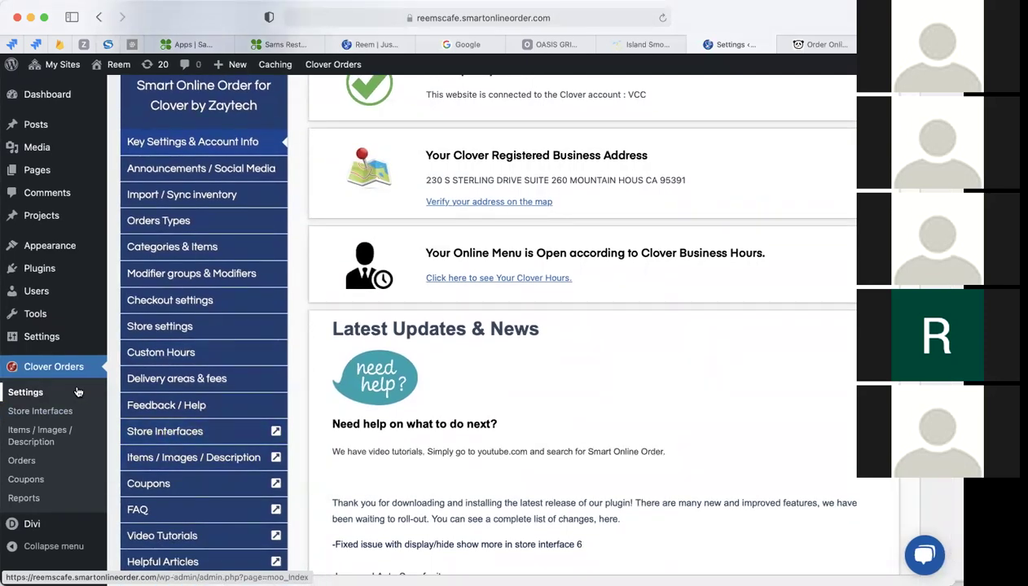
scroll(175, 245, up, 5)
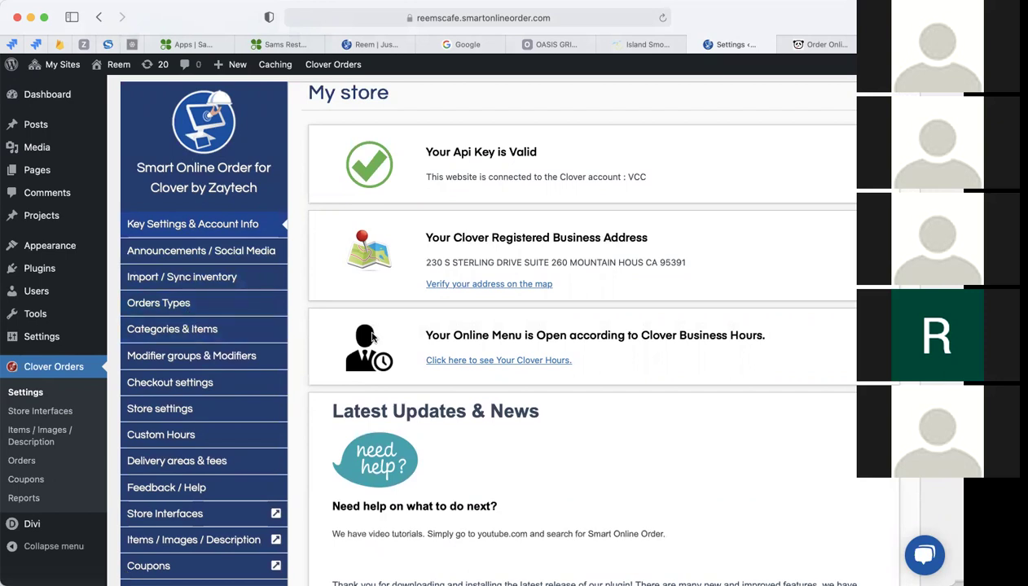
Show the Announcements / Social Media section and highlight the Zaytech Talks Webinar announcement
click(241, 257)
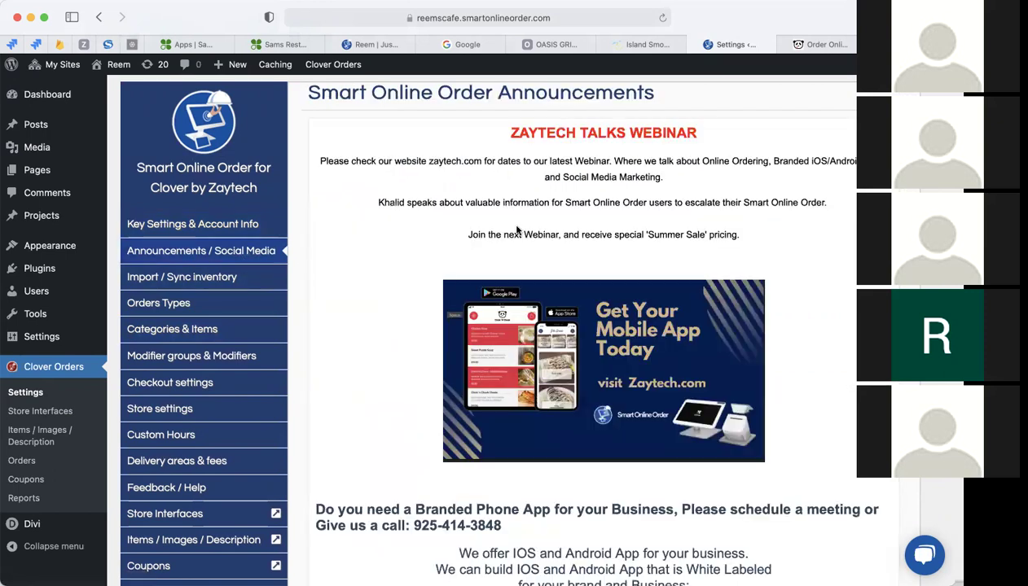
drag(510, 133, 588, 177)
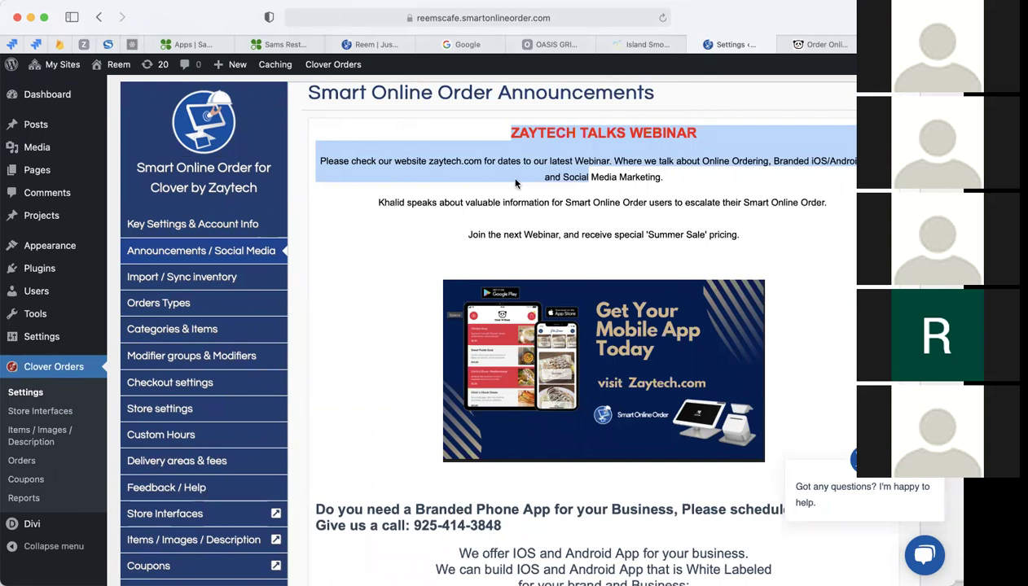
scroll(395, 253, down, 1)
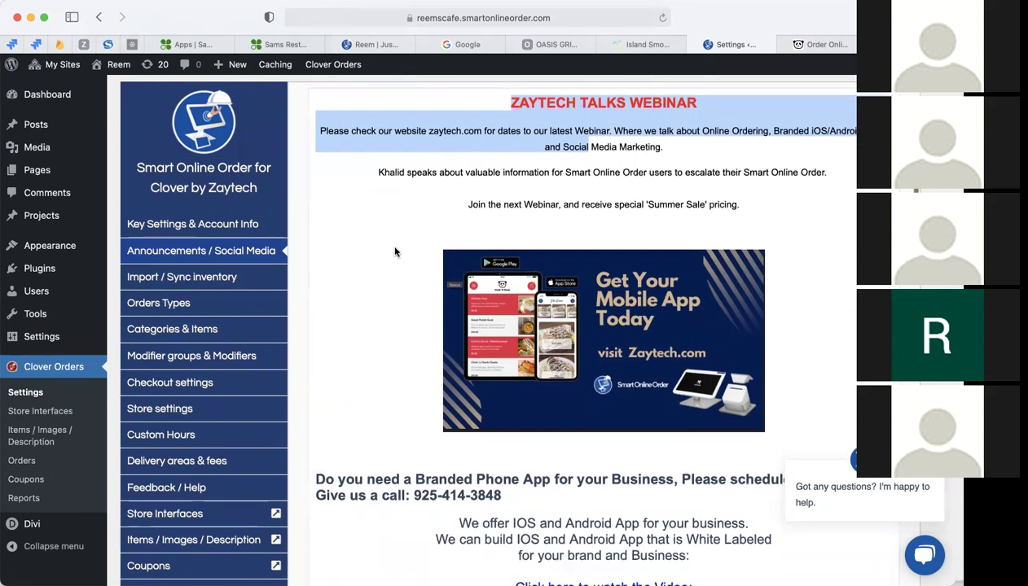
scroll(395, 252, up, 1)
scroll(380, 266, down, 1)
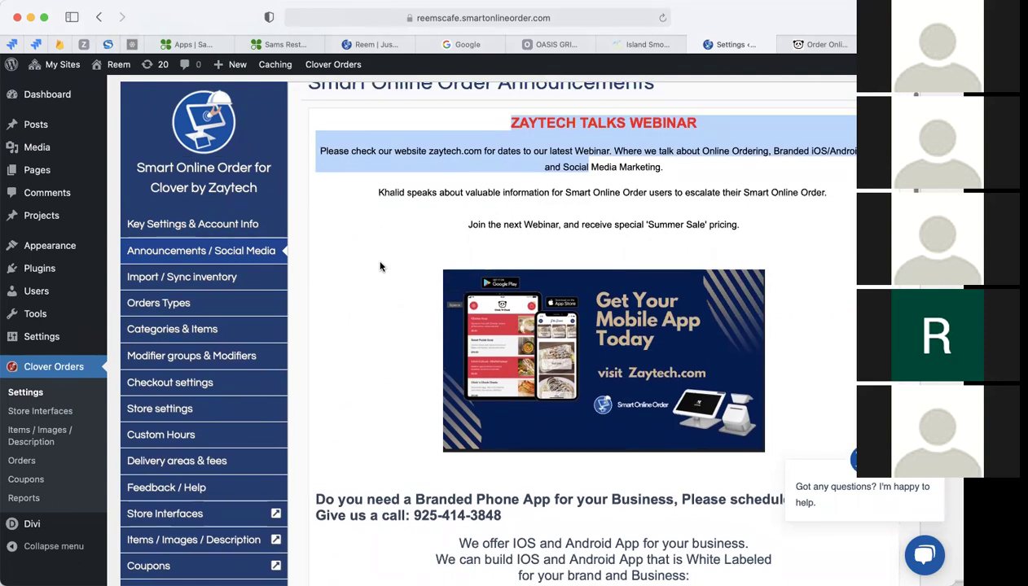
scroll(380, 266, up, 1)
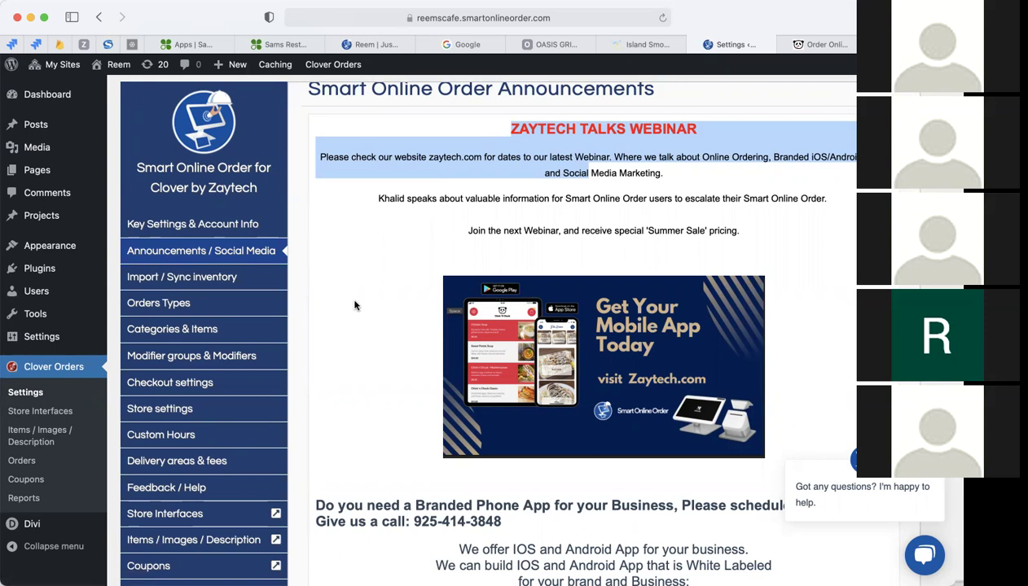
Read through the rest of the announcements, covering the branded phone app and social media marketing offers
scroll(355, 306, down, 3)
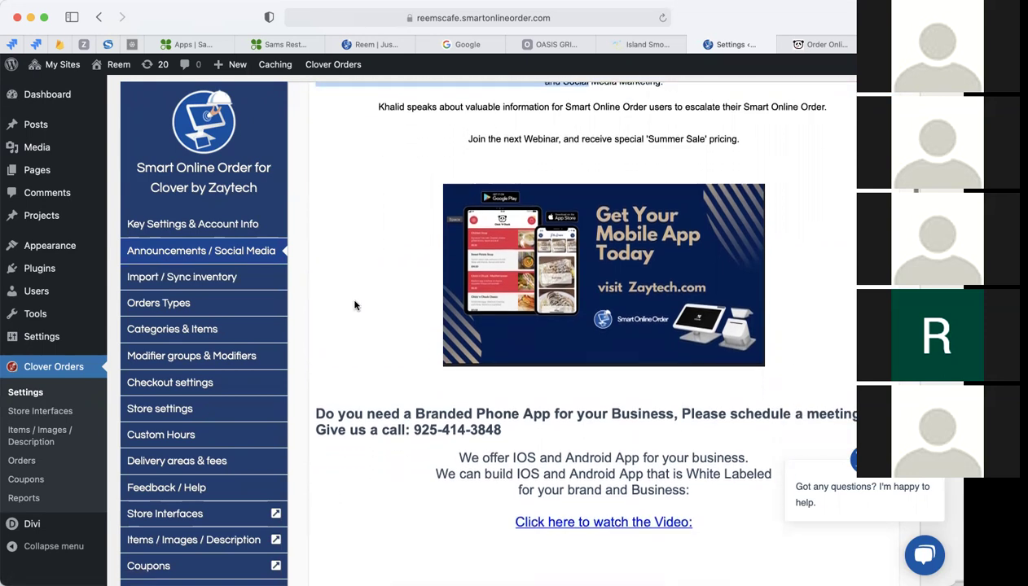
scroll(355, 305, down, 10)
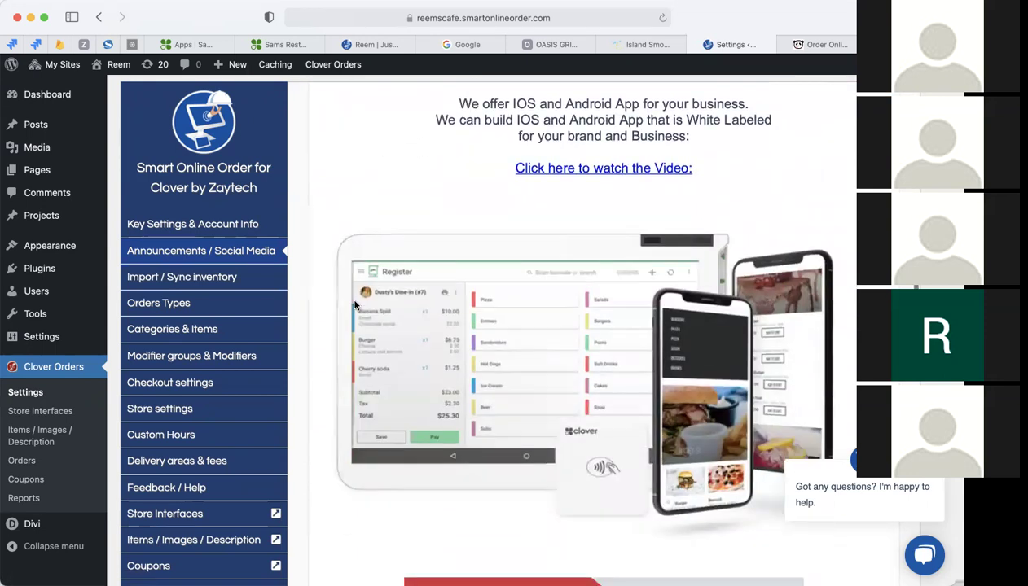
scroll(355, 306, down, 12)
scroll(355, 305, down, 8)
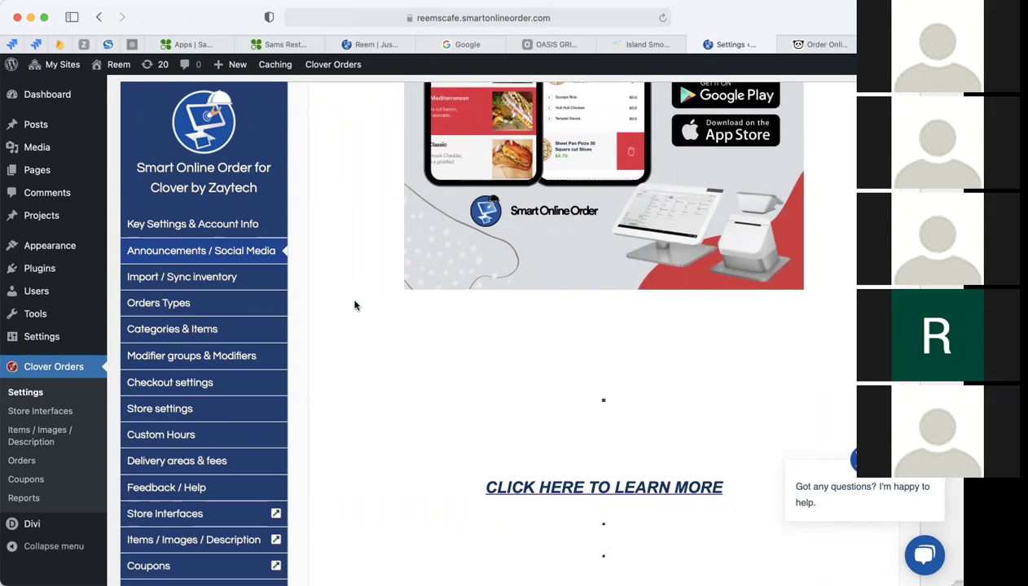
scroll(355, 305, up, 17)
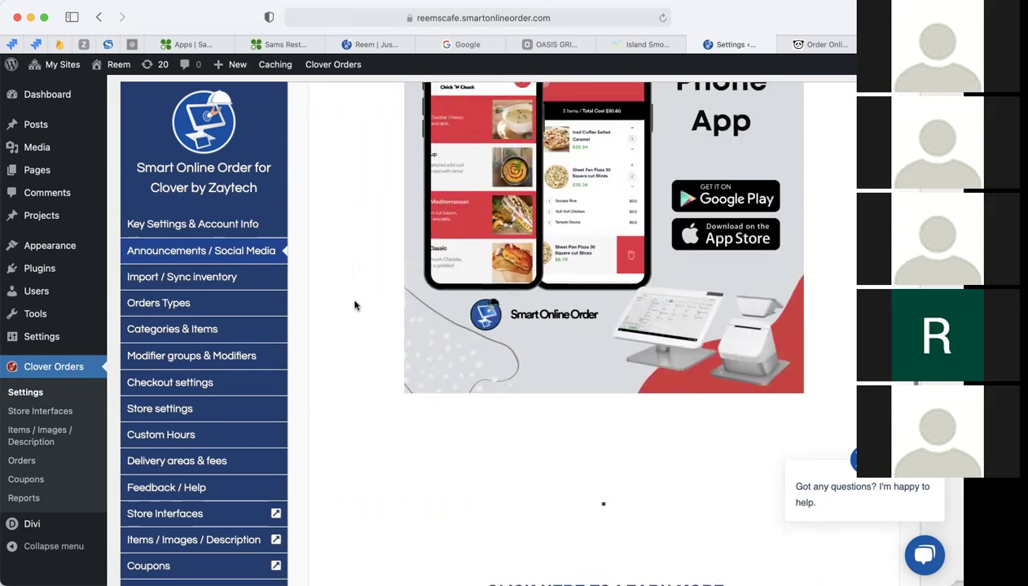
scroll(355, 305, down, 10)
scroll(355, 306, down, 16)
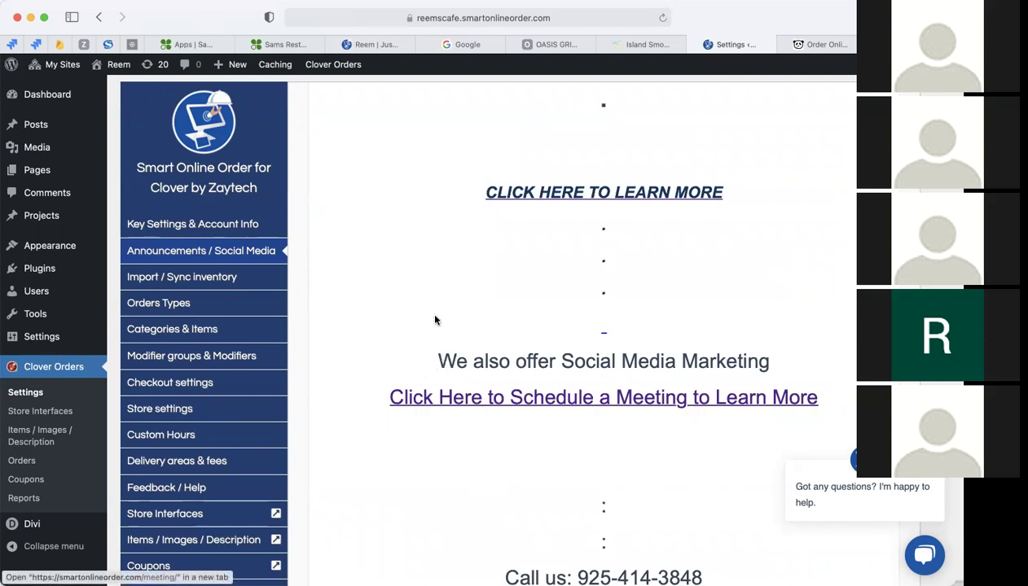
Open the Import / Sync inventory section and highlight the category, item and modifier group counts in its statistics
click(231, 277)
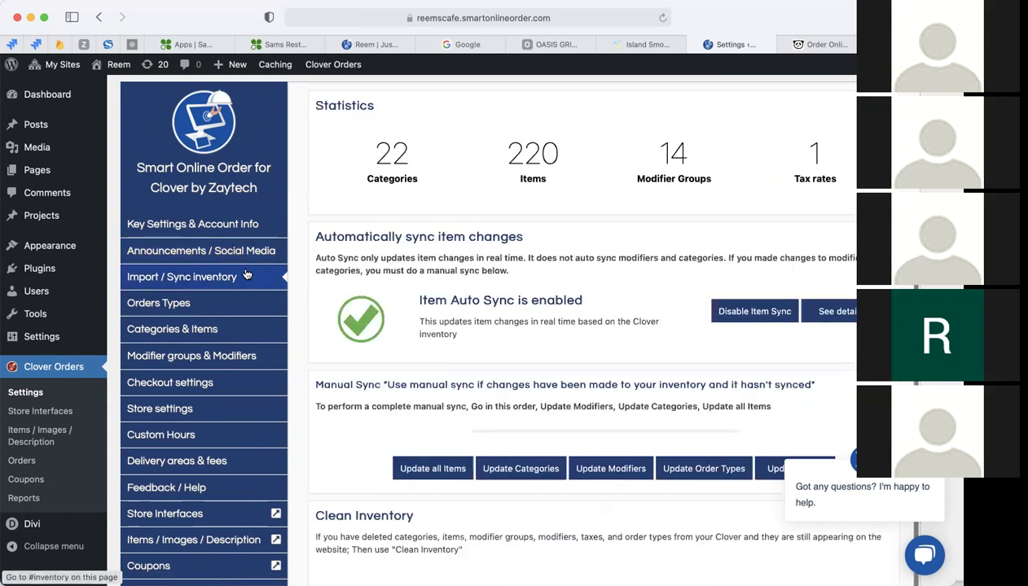
scroll(395, 314, up, 3)
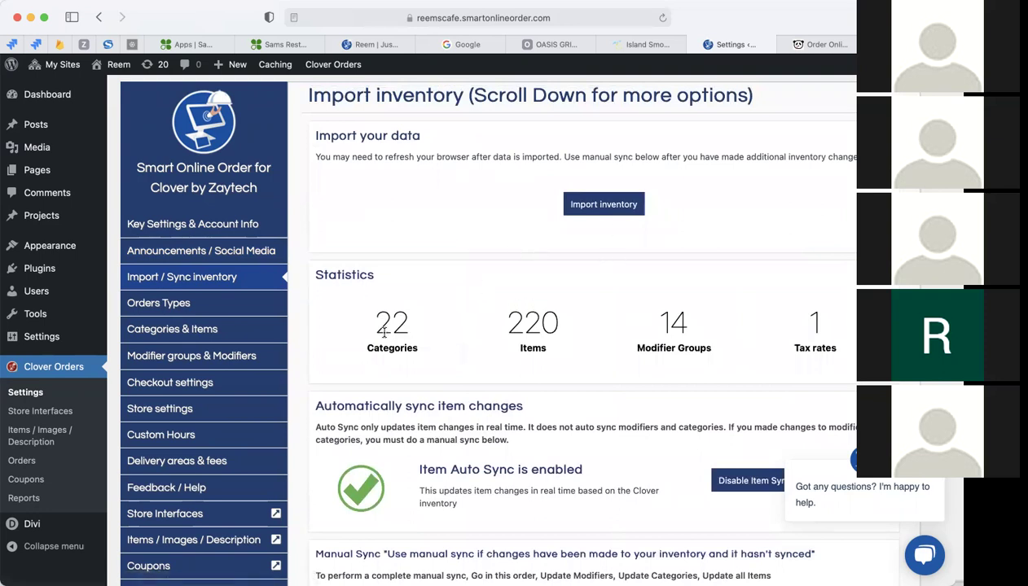
drag(368, 327, 414, 328)
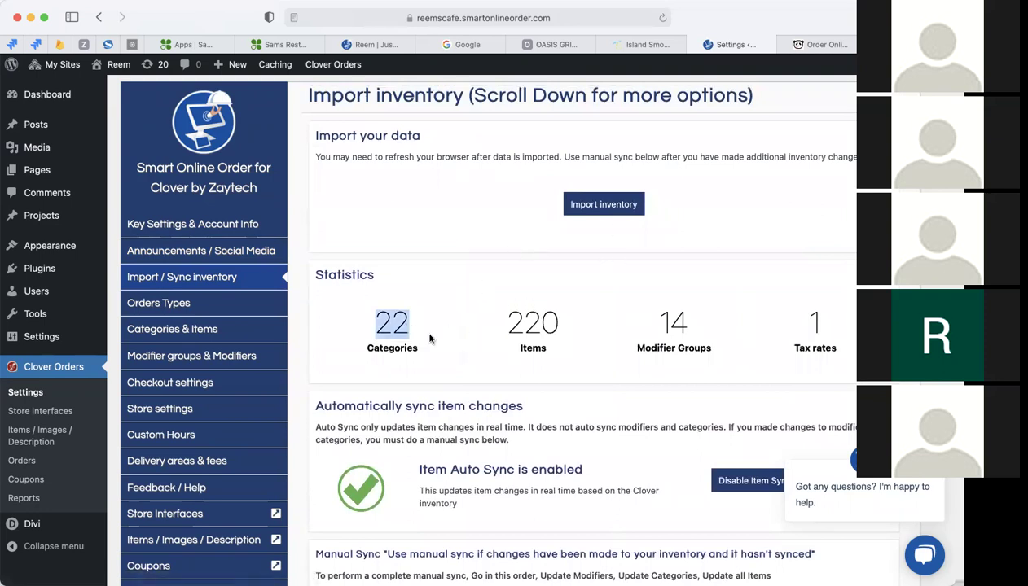
drag(503, 328, 557, 324)
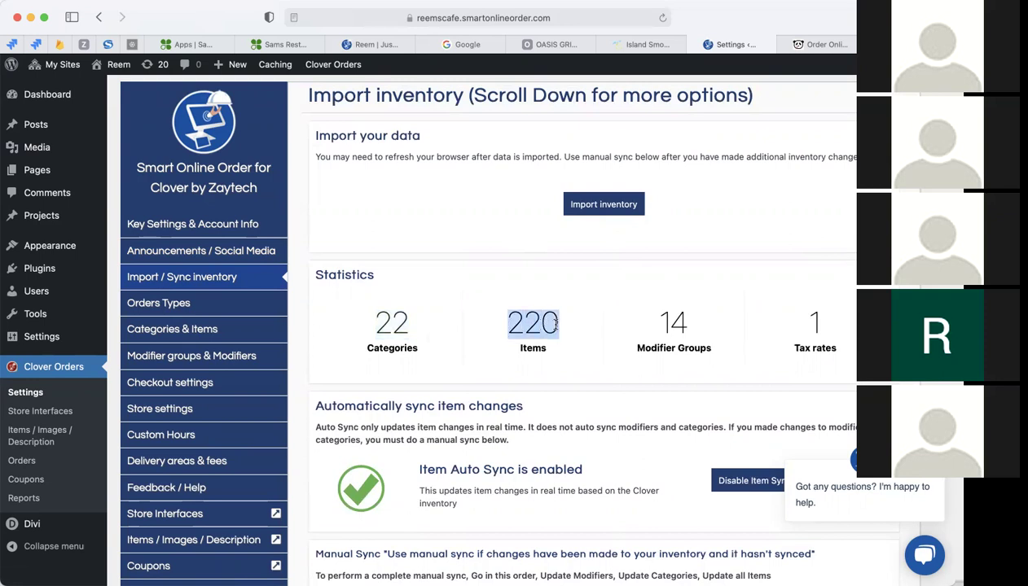
drag(661, 329, 695, 326)
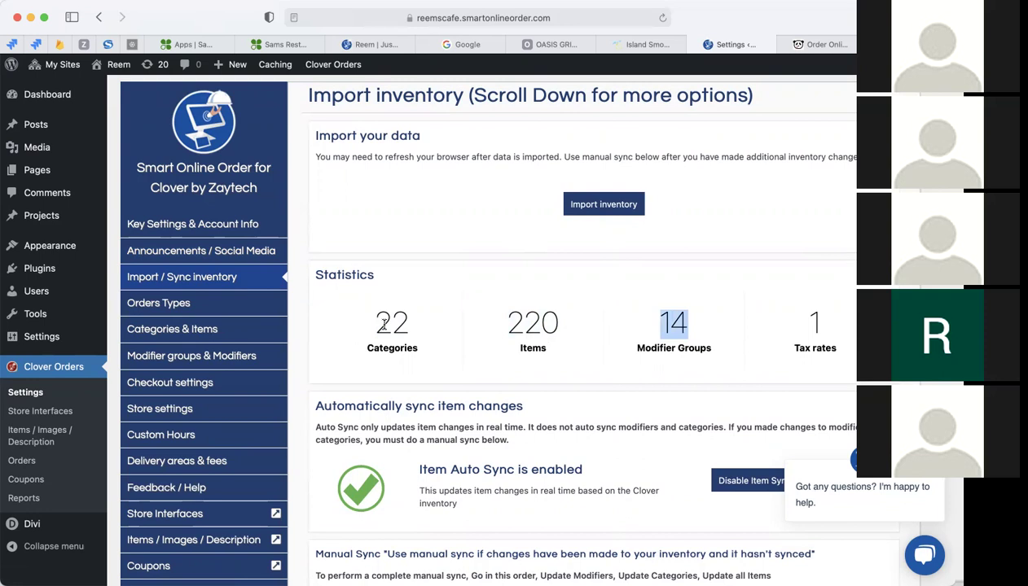
Check the Sams Restaurant category list in Clover and return to the Reem site's Import inventory page
click(277, 45)
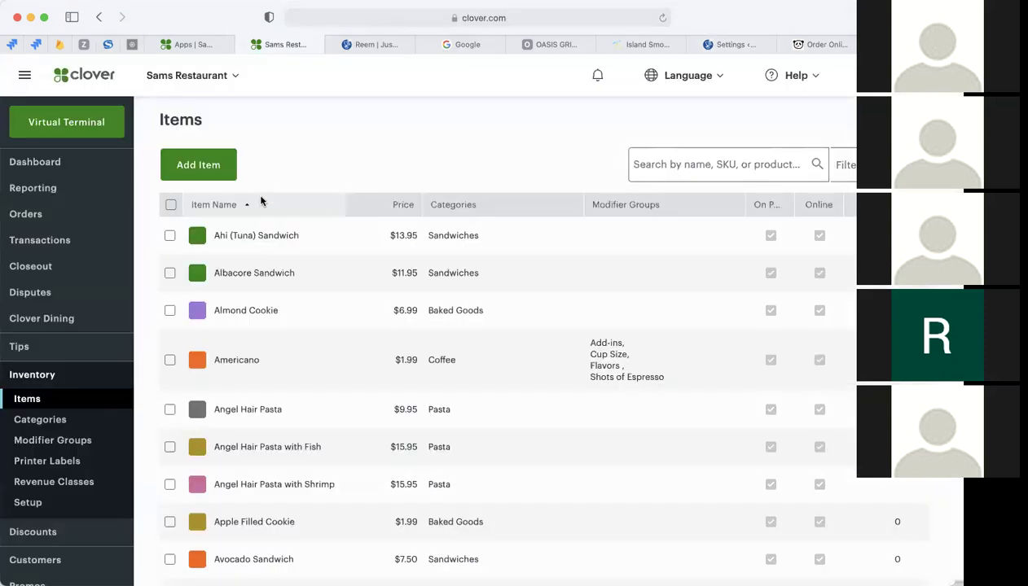
click(58, 417)
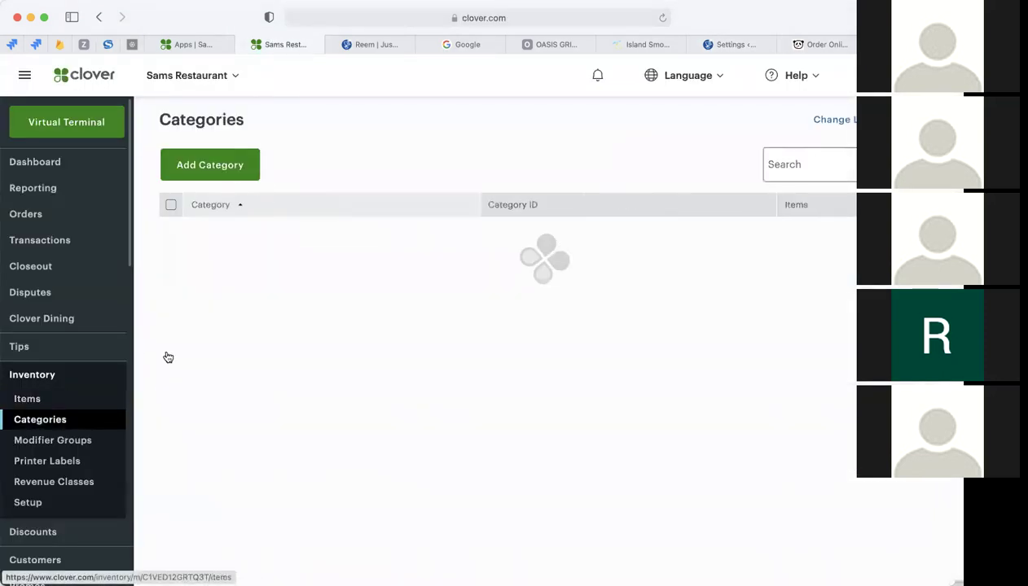
scroll(257, 338, down, 4)
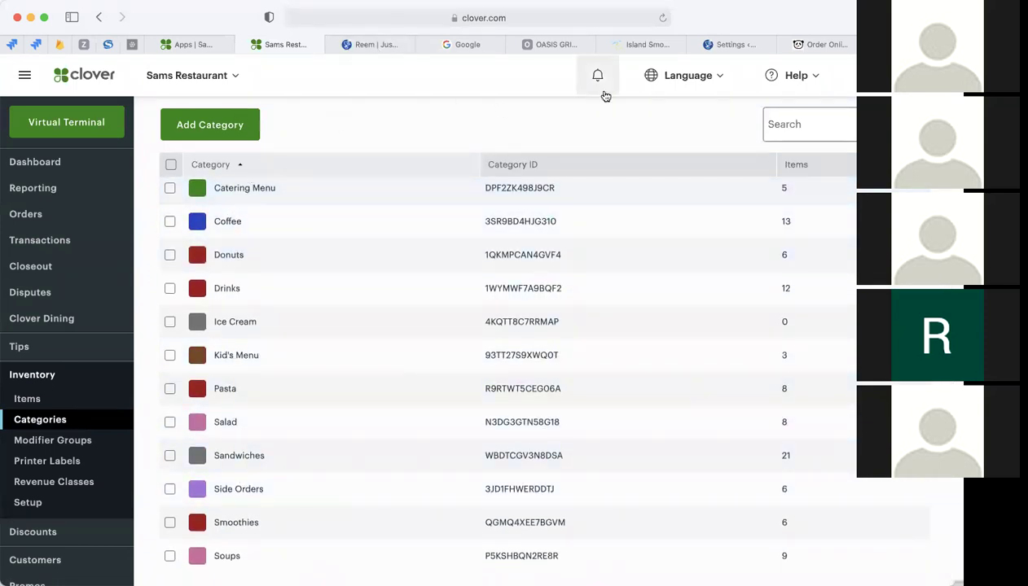
click(717, 45)
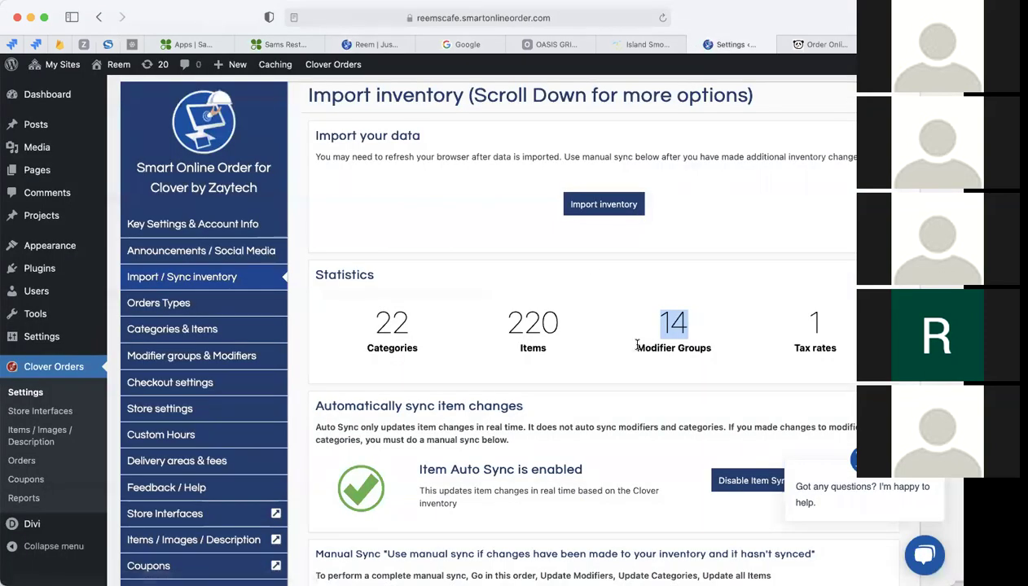
Highlight the Categories, Items and Modifier Groups counts in the import statistics once more
drag(374, 329, 392, 327)
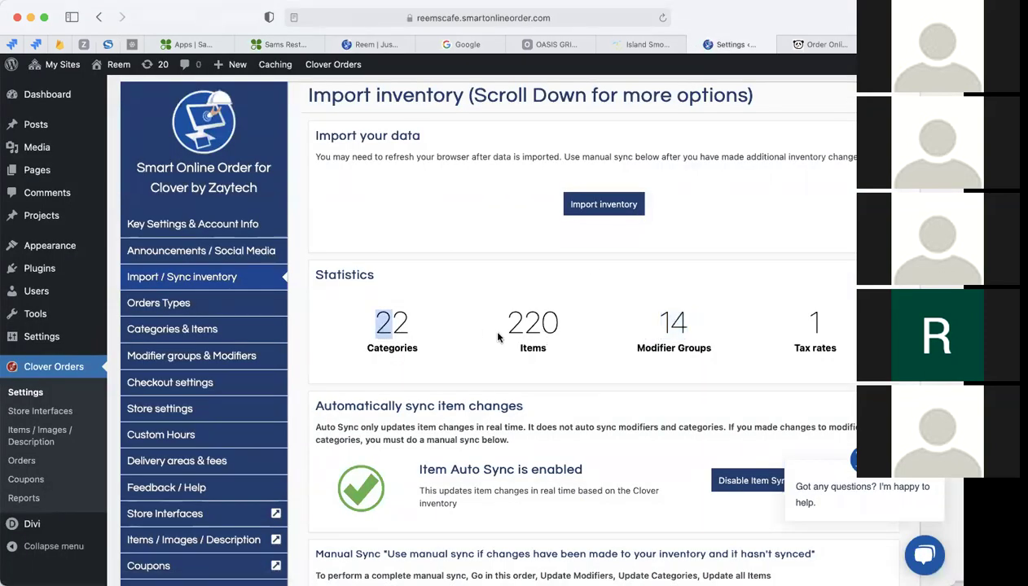
drag(504, 324, 551, 324)
drag(370, 324, 413, 323)
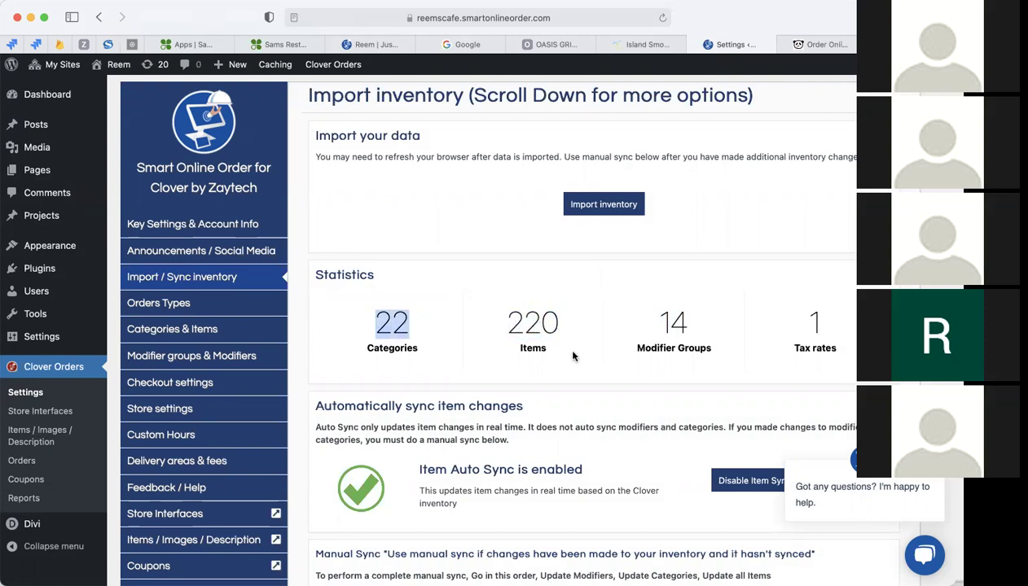
drag(509, 327, 554, 325)
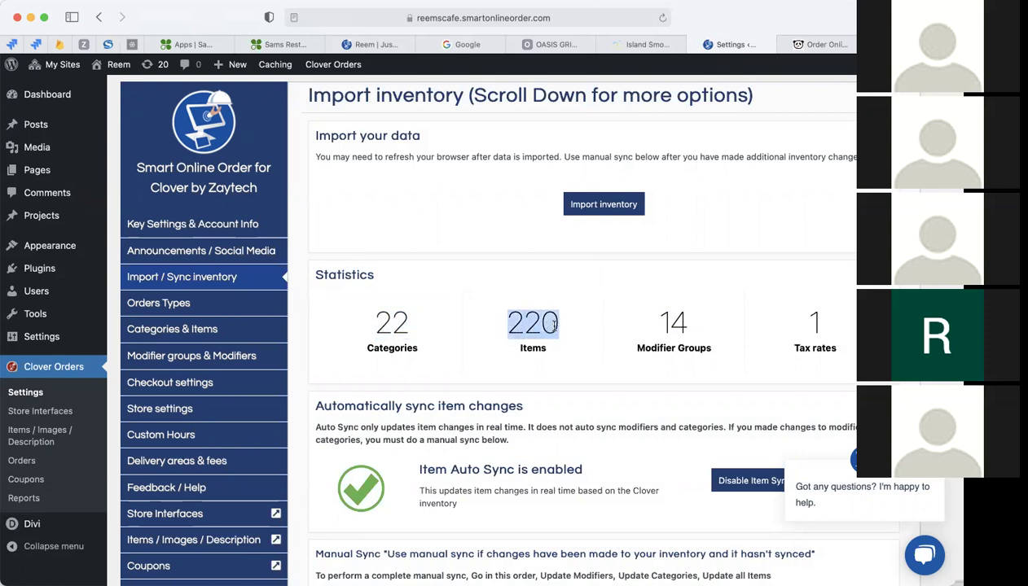
drag(654, 323, 687, 321)
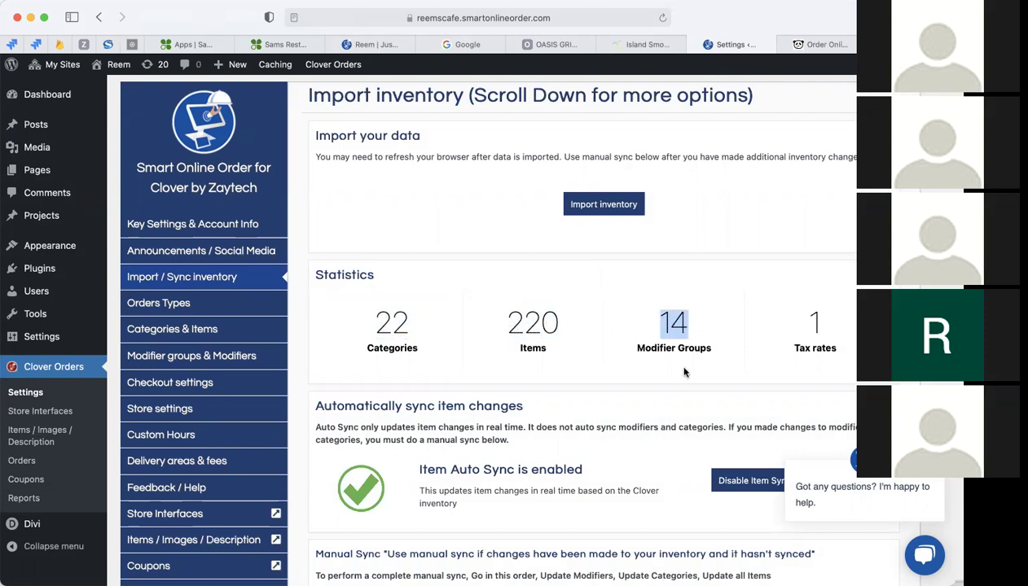
scroll(634, 395, down, 1)
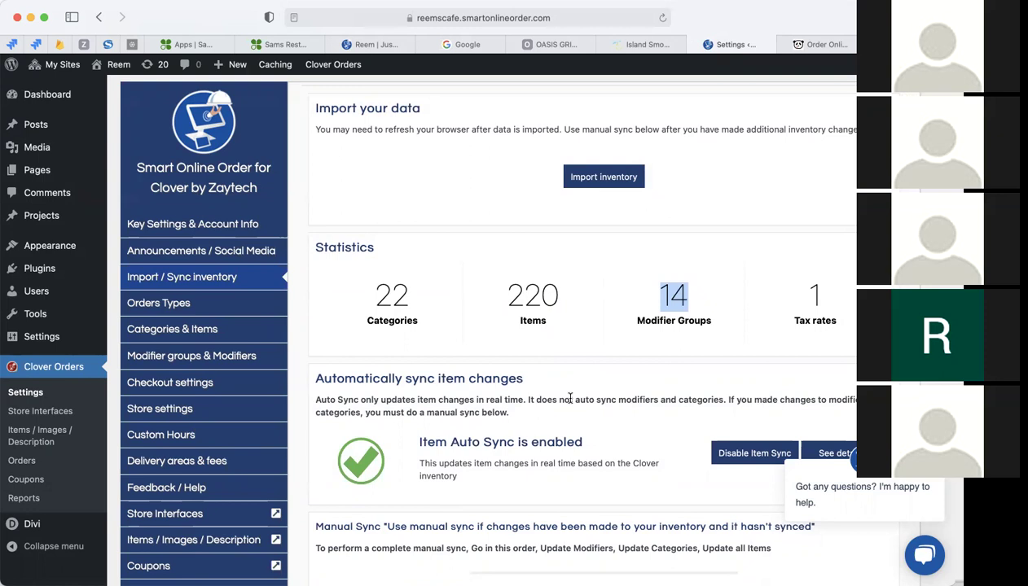
scroll(569, 398, up, 1)
On the Reem ordering page, find item C3 under Ryans Coffee and bring up its modifier options with quantity 1
click(371, 44)
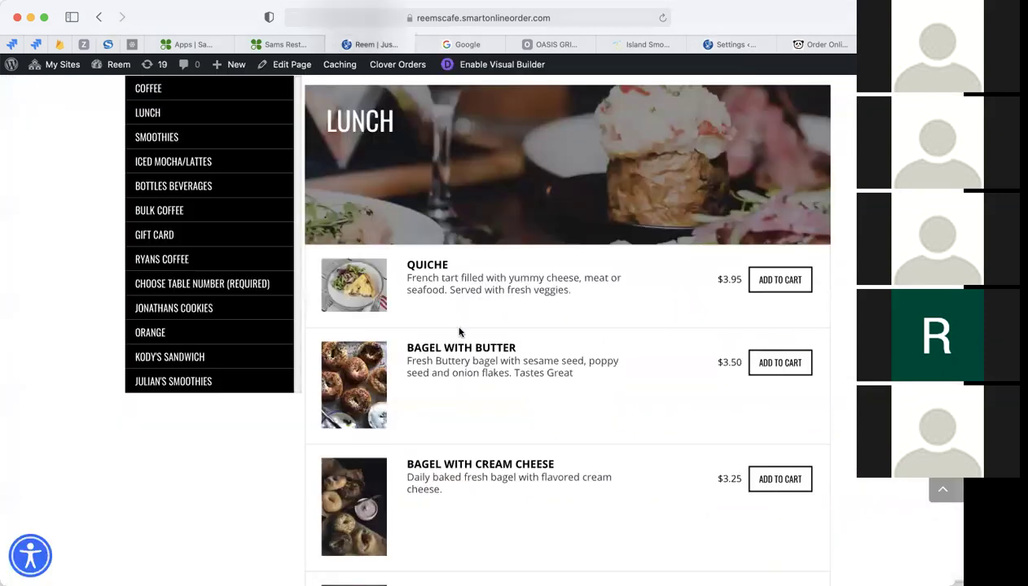
scroll(458, 332, down, 10)
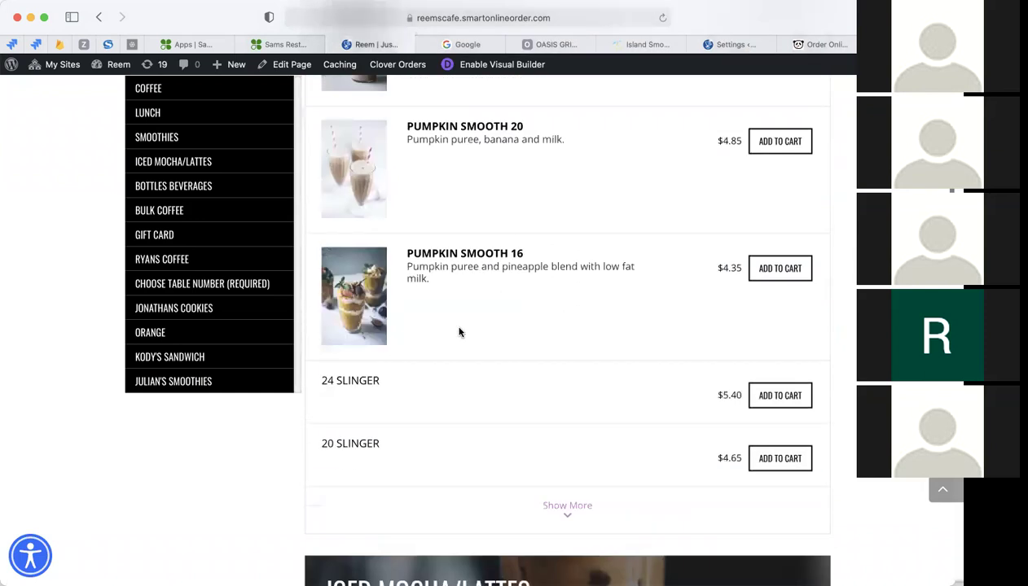
scroll(459, 331, down, 10)
scroll(459, 331, down, 10)
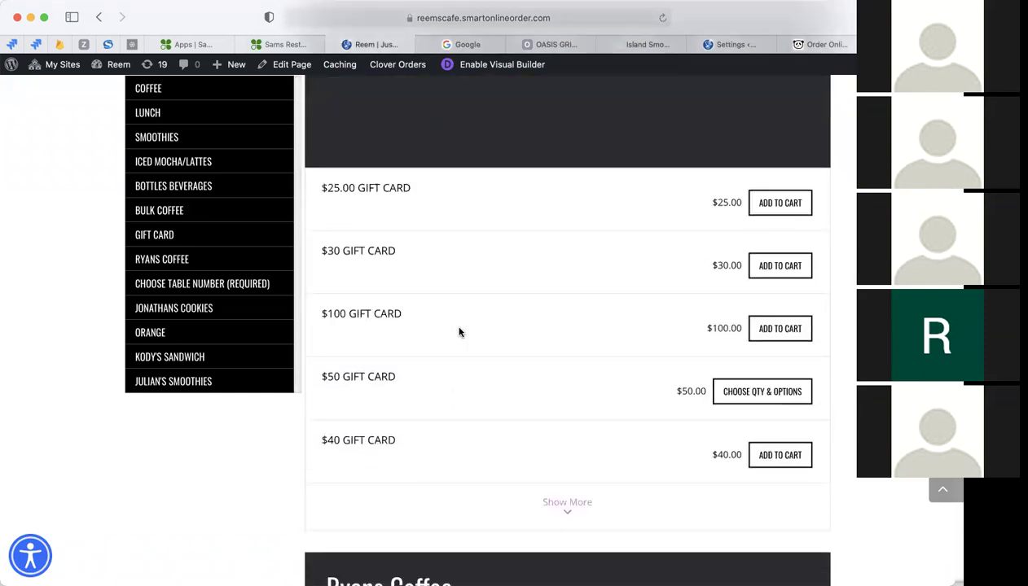
scroll(458, 332, down, 5)
scroll(459, 331, down, 1)
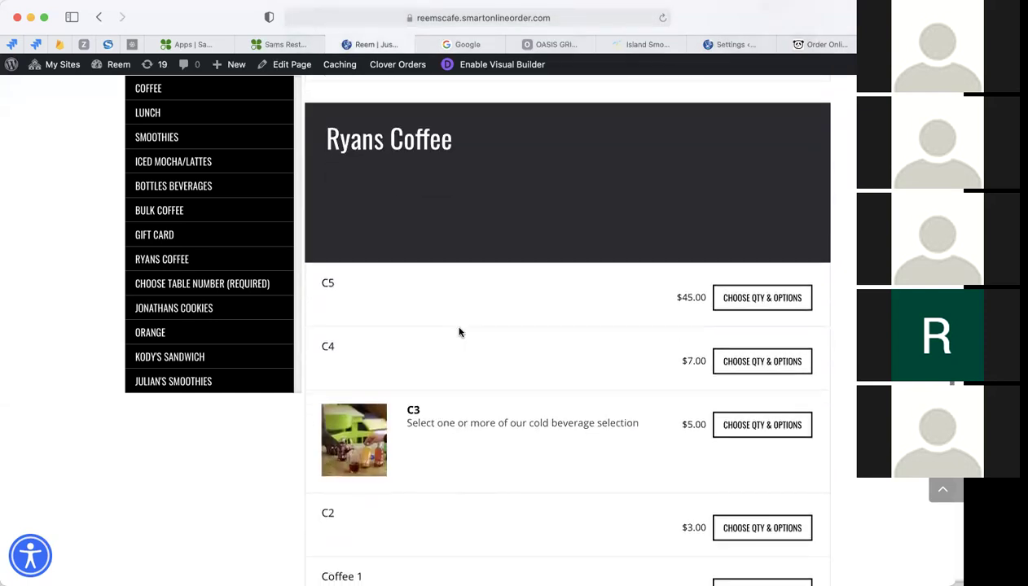
click(730, 426)
click(449, 377)
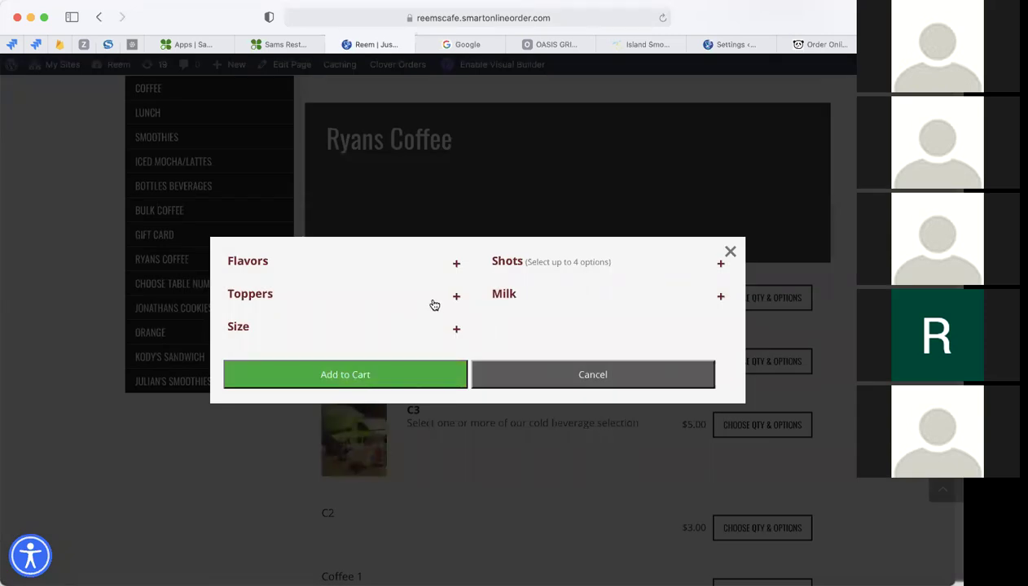
Select Hazelnut, Choccolate topper, Small, 3 Shots and 2% milk as C3's modifiers, and cancel without adding to the cart
click(457, 263)
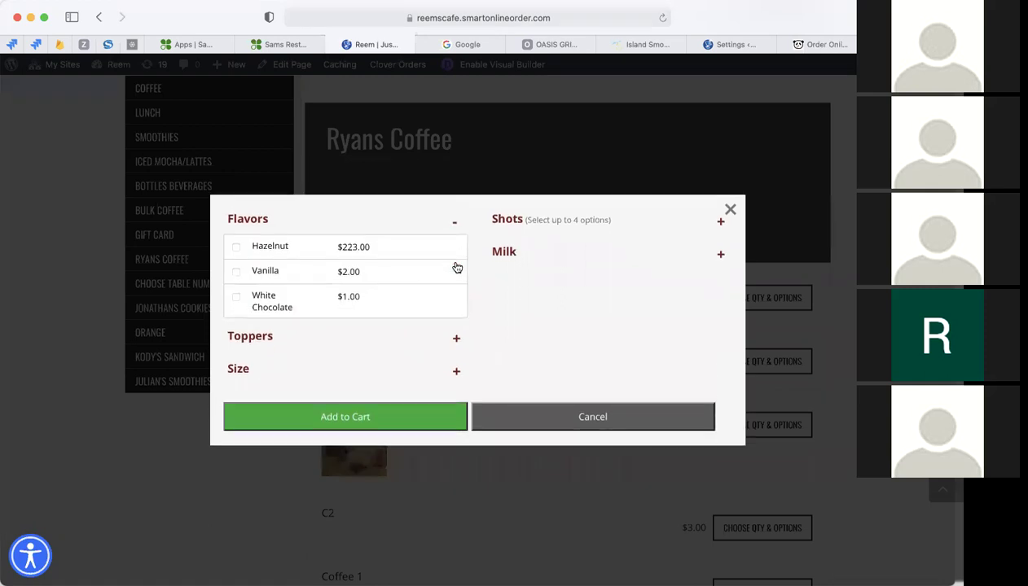
click(236, 249)
click(263, 336)
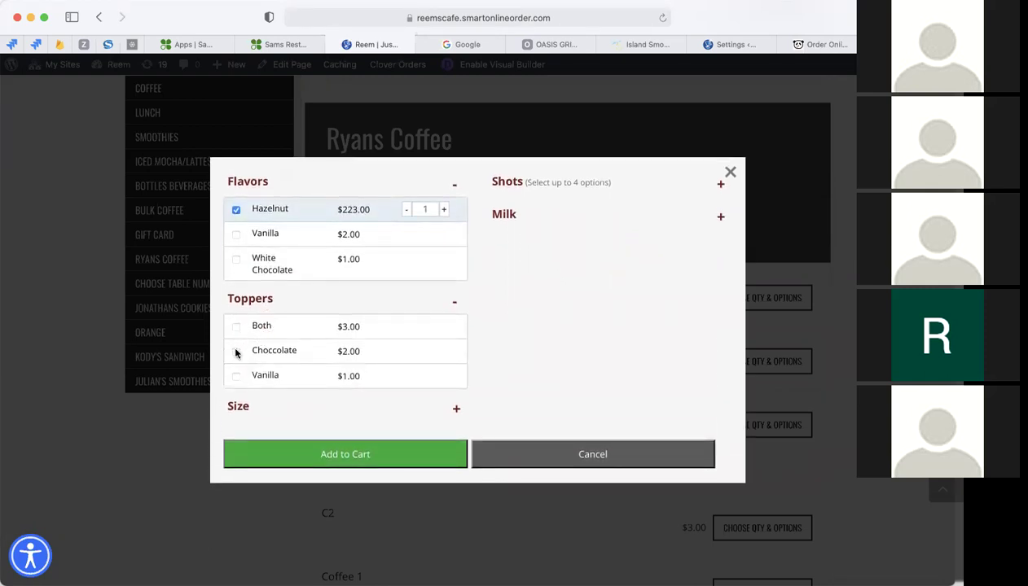
click(237, 352)
click(259, 407)
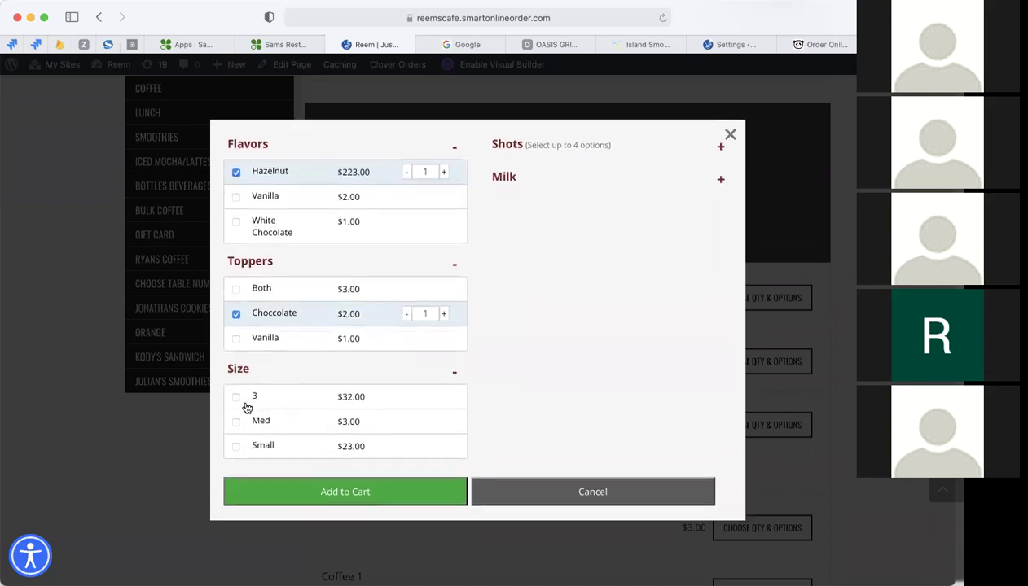
click(235, 448)
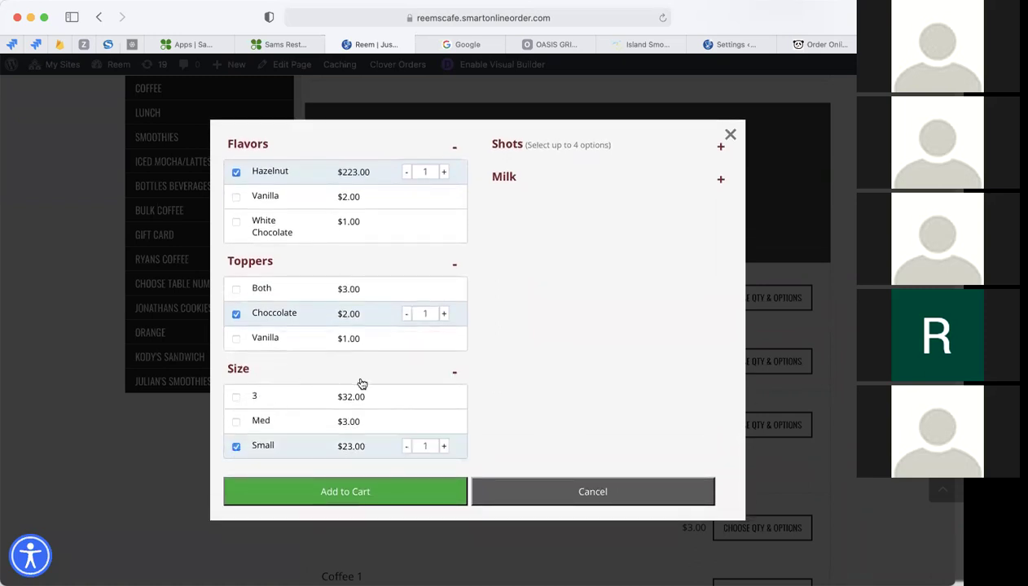
click(514, 142)
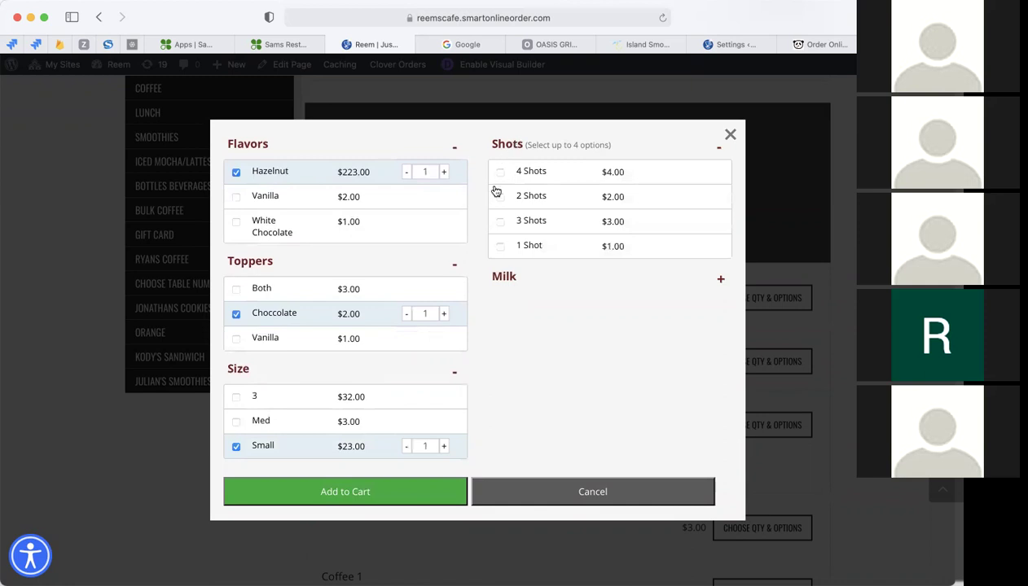
click(500, 221)
click(508, 278)
click(501, 354)
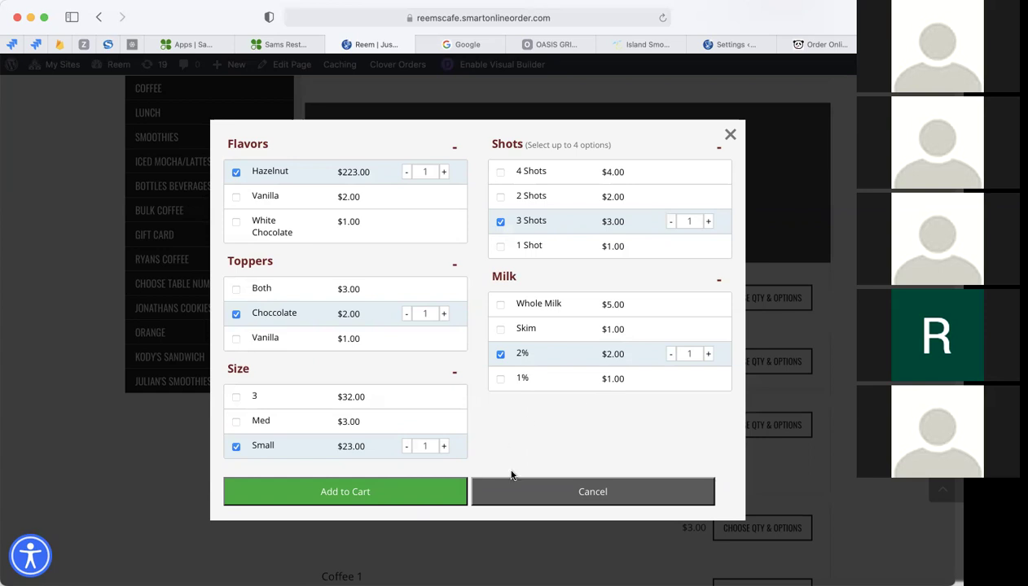
click(537, 499)
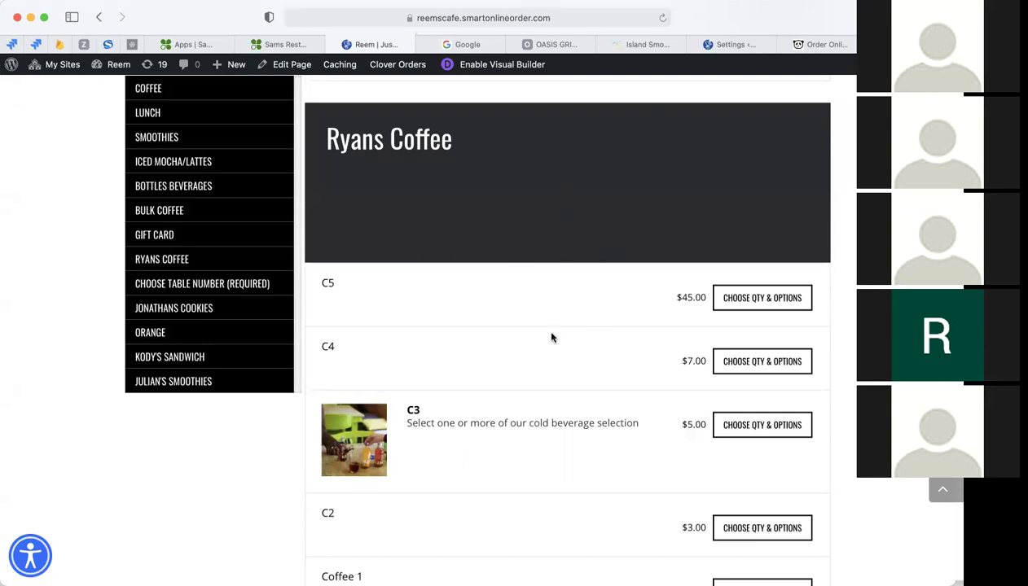
Highlight the C3 item name, show its collapsed modifier groups again with quantity 1 and cancel the selection
double_click(413, 410)
click(731, 430)
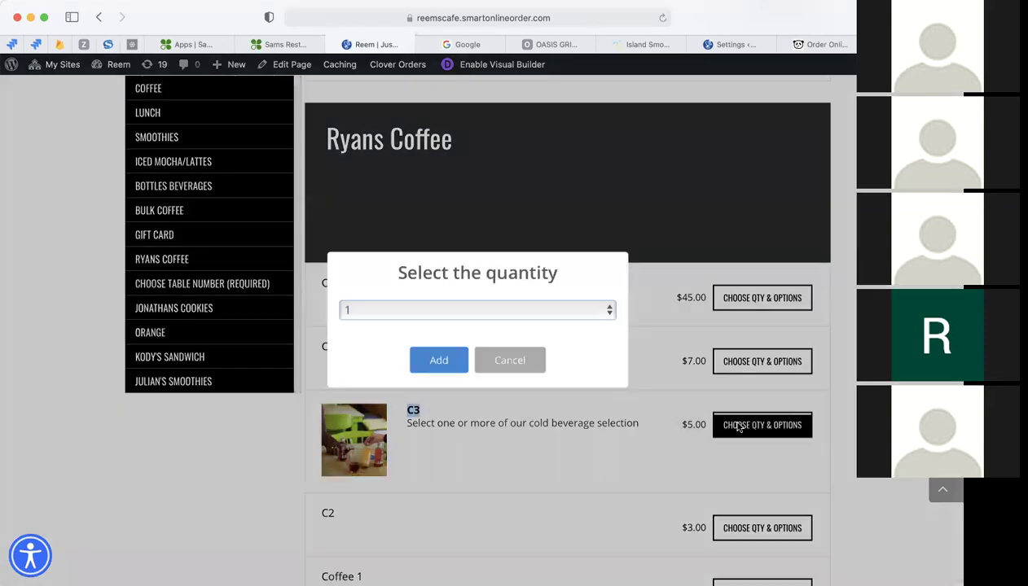
click(430, 365)
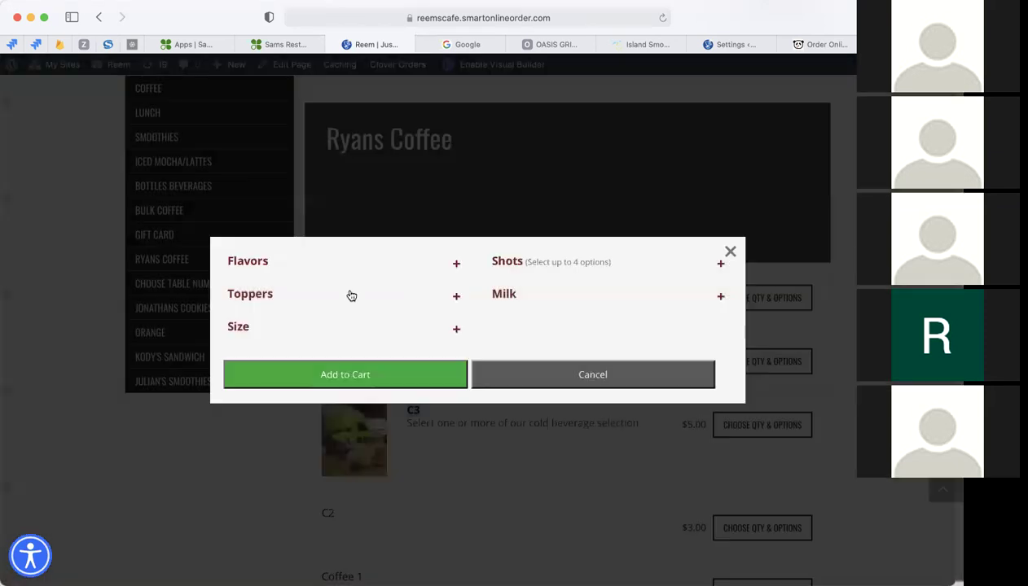
click(545, 377)
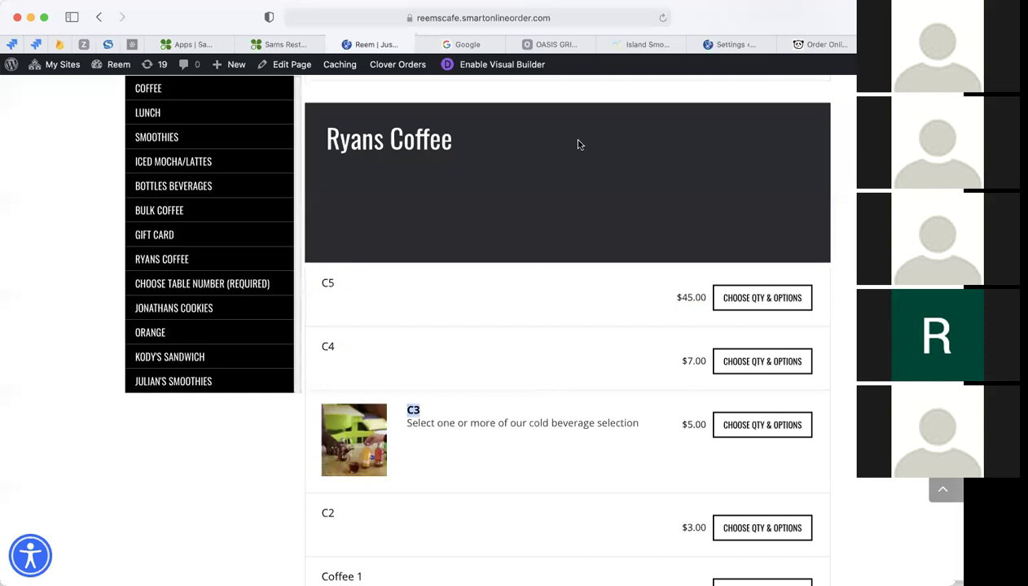
In the plugin settings, show the Modifier groups & Modifiers section and expand the Flavors group
click(718, 45)
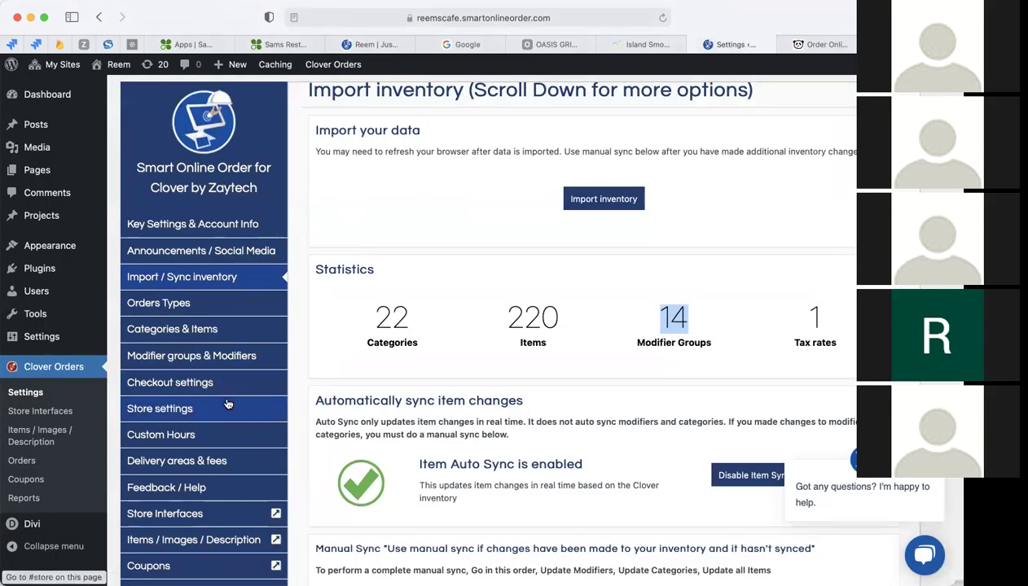
scroll(228, 405, down, 1)
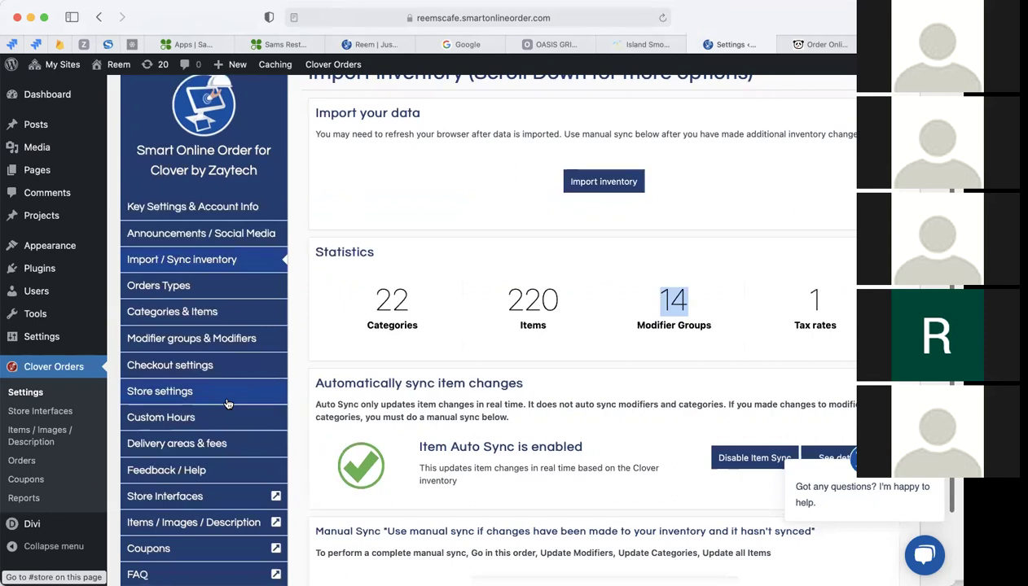
scroll(228, 404, down, 1)
click(232, 326)
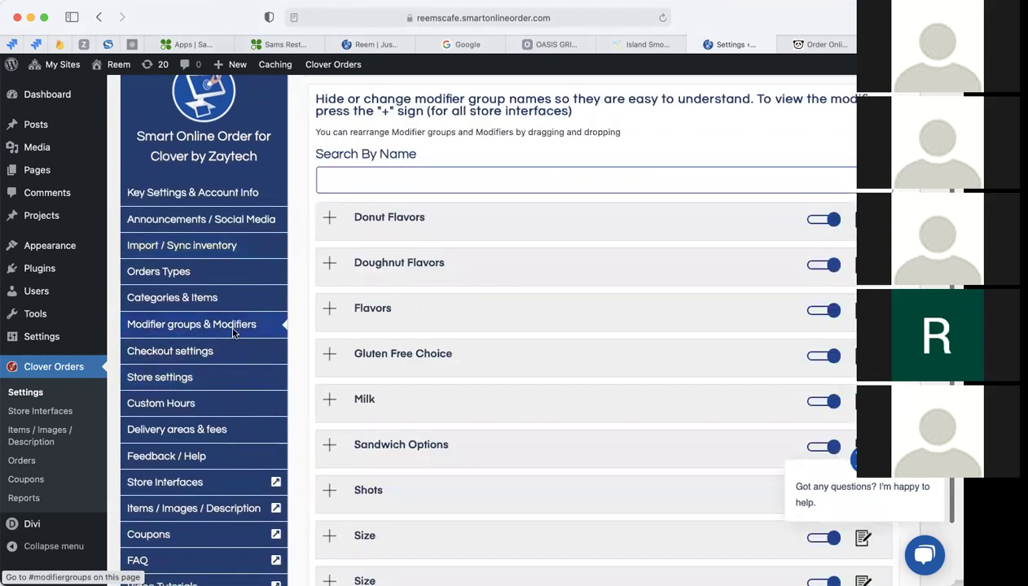
click(328, 311)
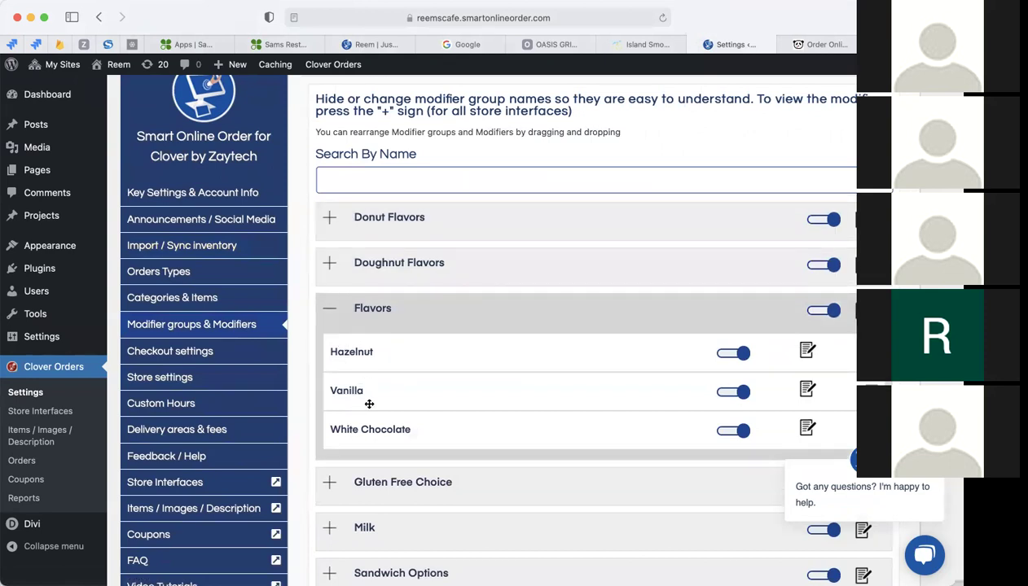
Bring up C3's options with quantity 1 on the Reem ordering page and expand its Flavors choices
click(386, 45)
click(730, 423)
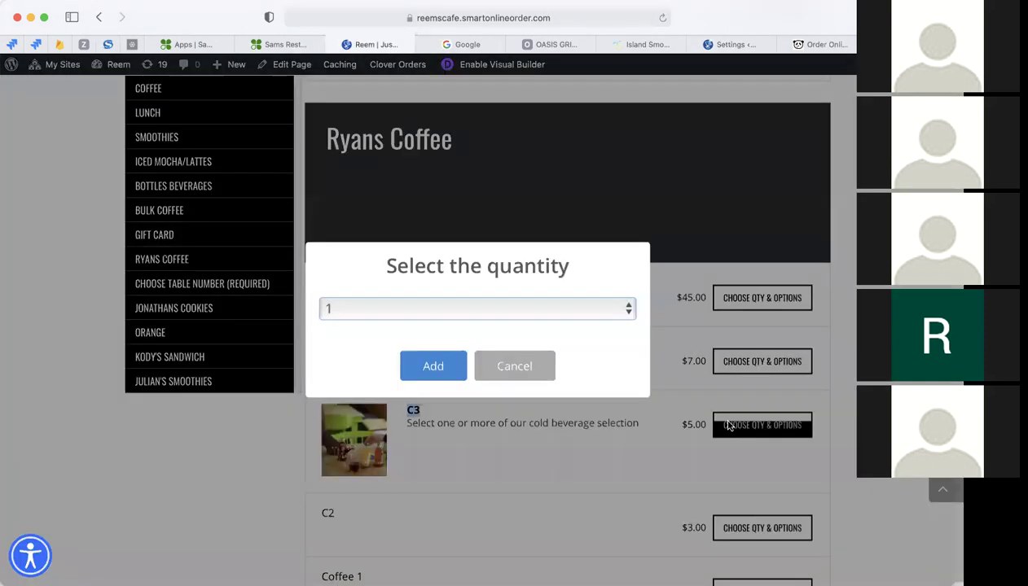
click(440, 364)
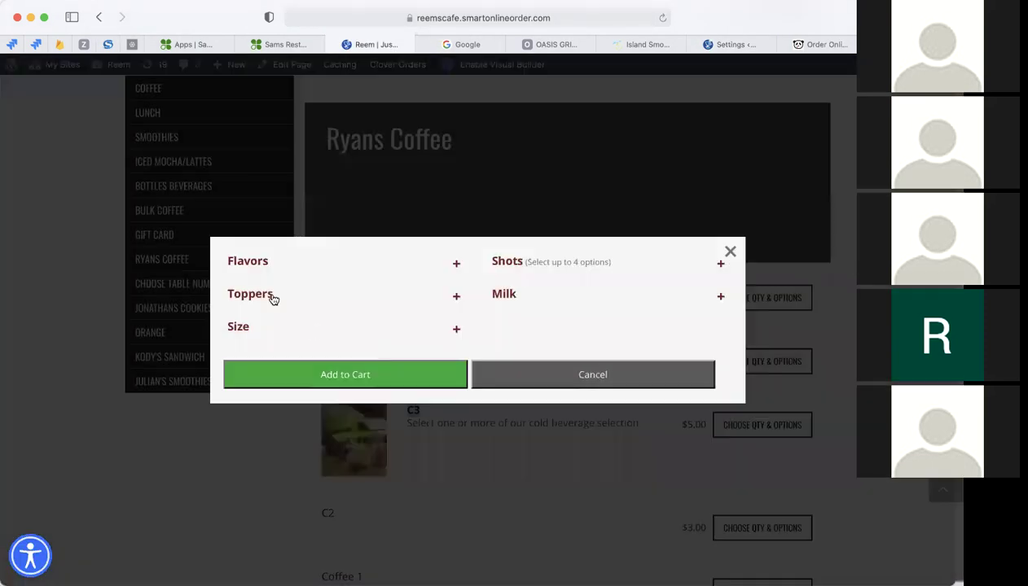
click(292, 260)
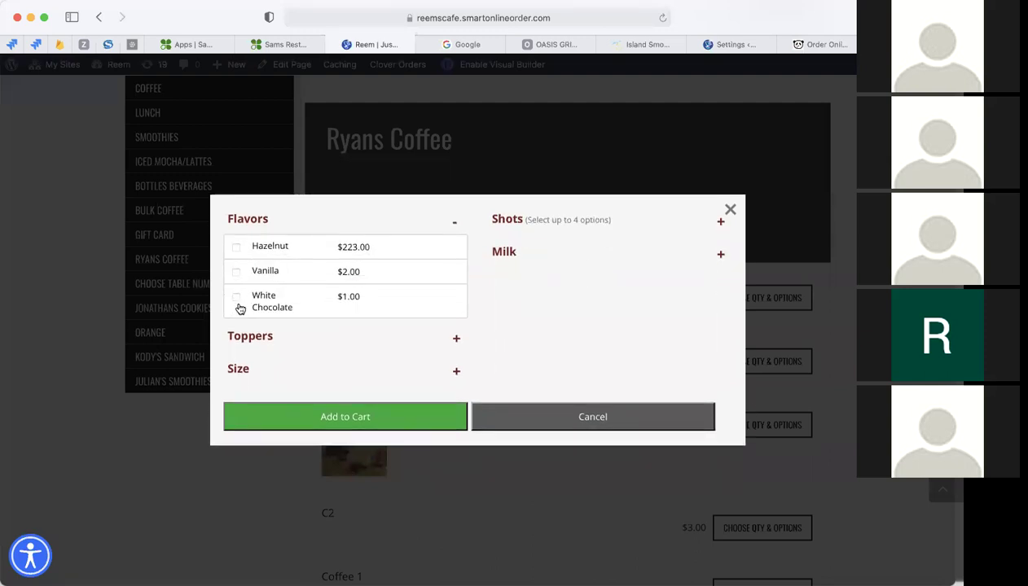
Turn off the Hazelnut modifier in the Flavors group and return to C3's options on the ordering page
click(727, 44)
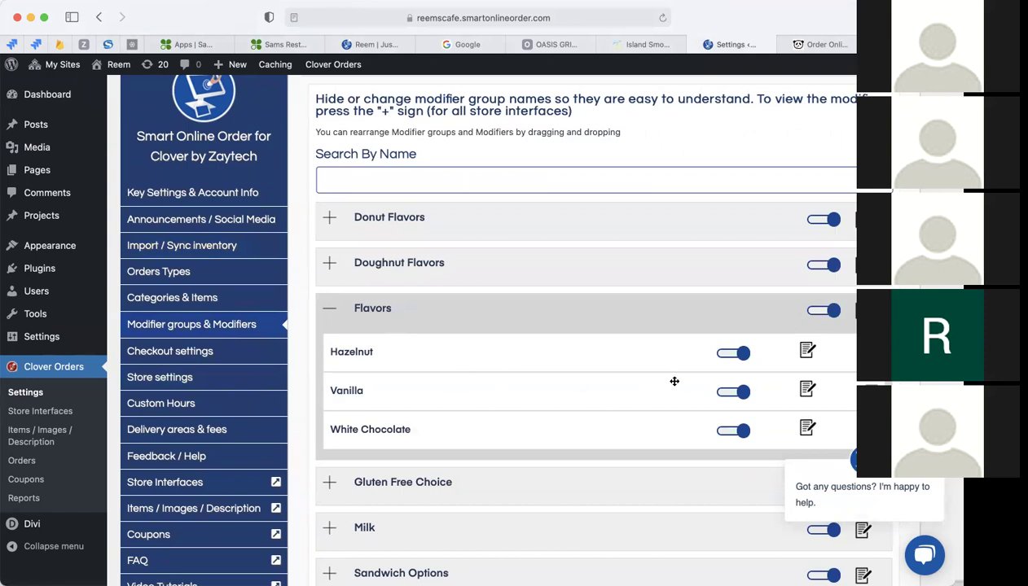
click(738, 355)
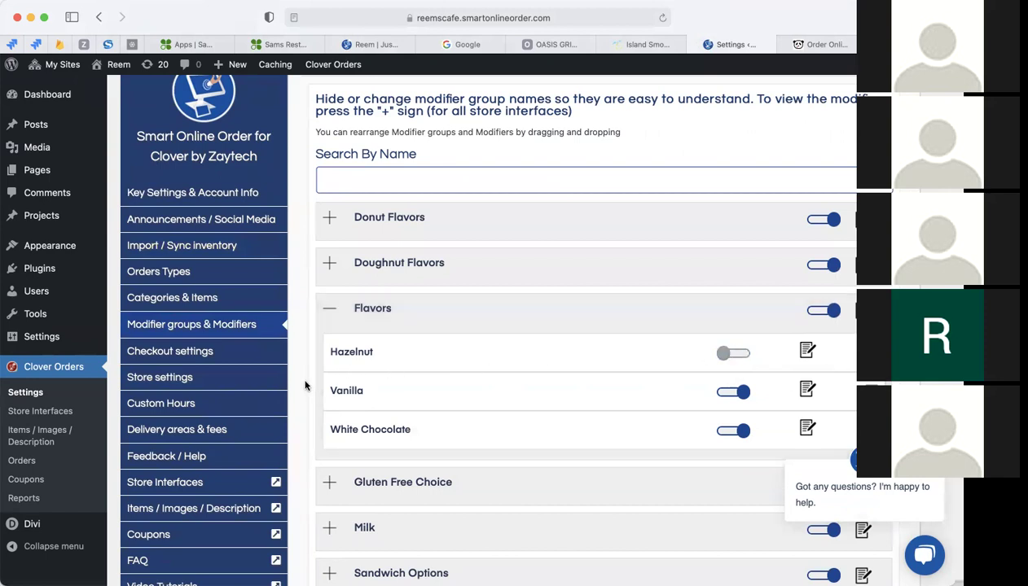
click(375, 45)
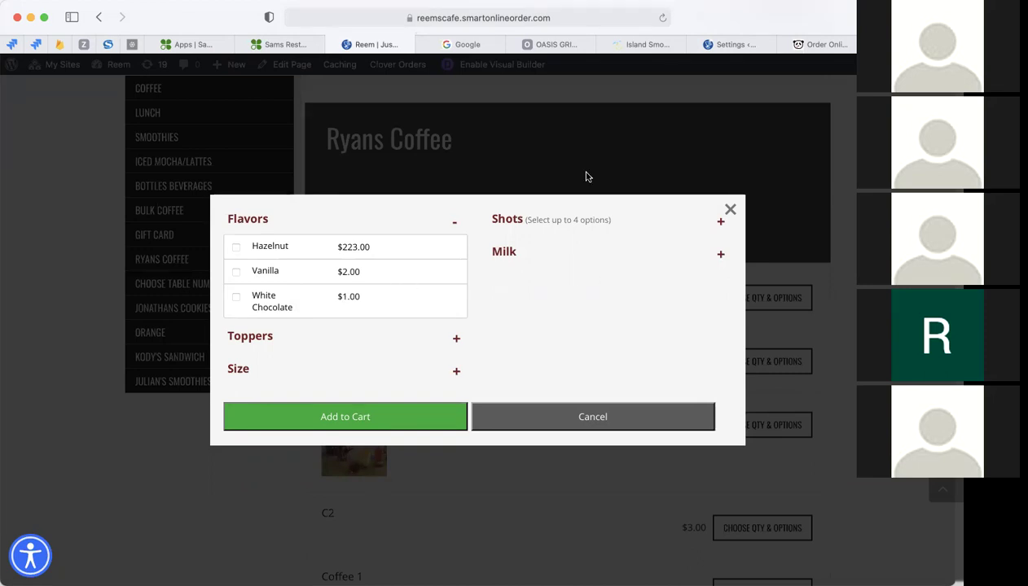
Turn off the entire Flavors modifier group, collapse it and return to C3's options on the ordering page
click(727, 46)
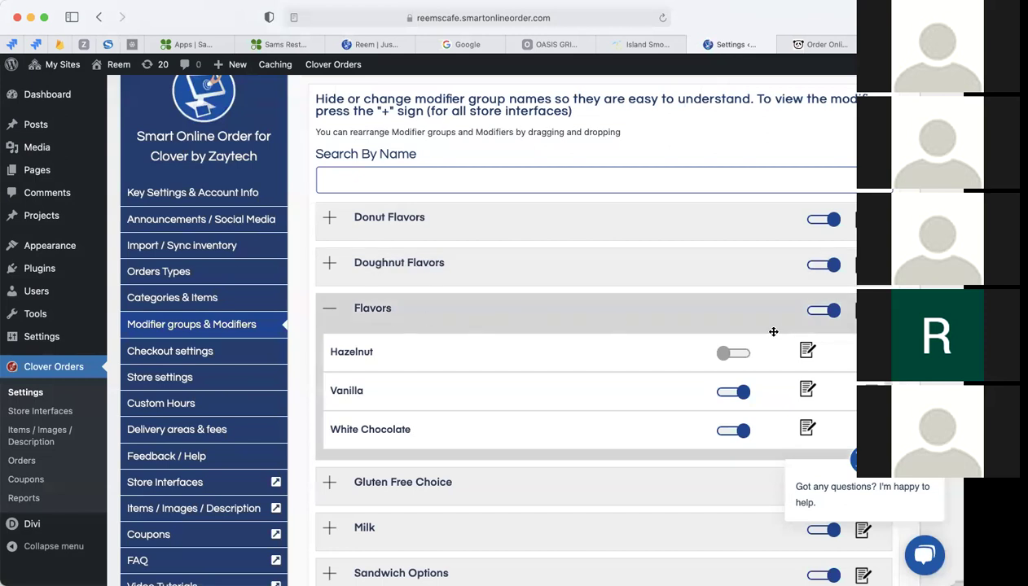
click(831, 313)
click(327, 315)
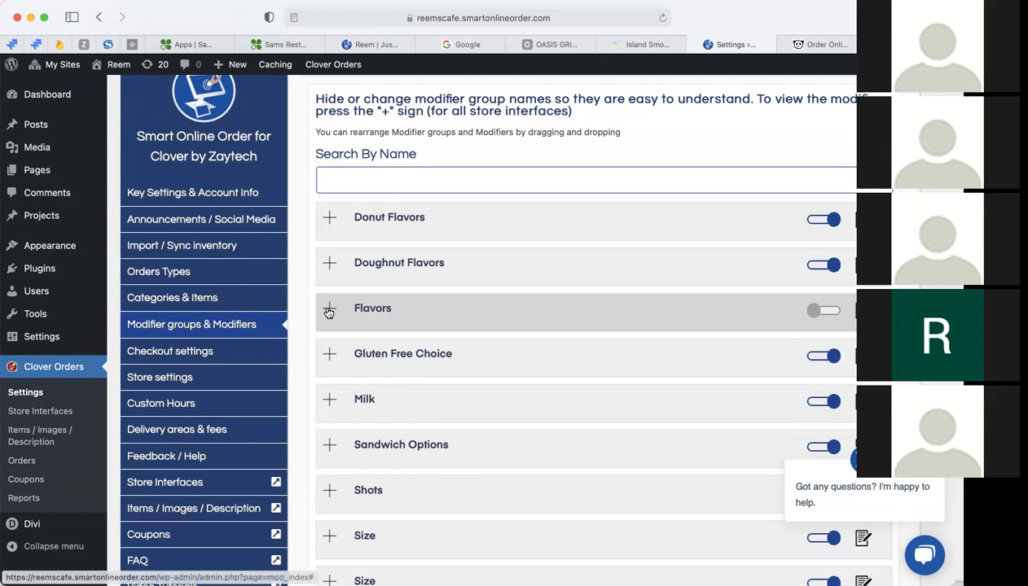
click(396, 45)
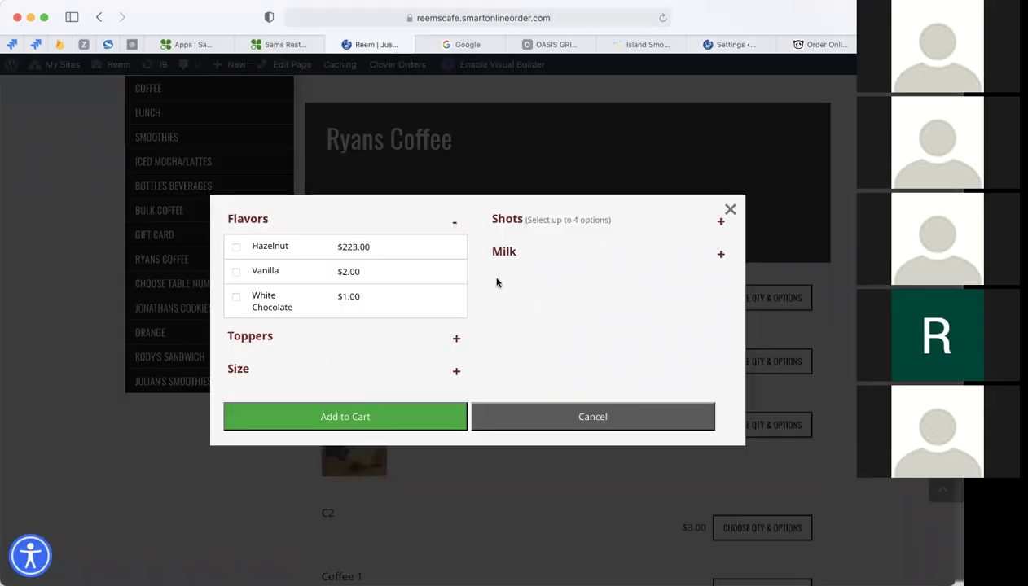
Review the list of modifier groups in the plugin settings and compare it with C3's options on the ordering page
click(726, 45)
scroll(661, 297, down, 1)
scroll(495, 314, down, 2)
scroll(436, 328, up, 2)
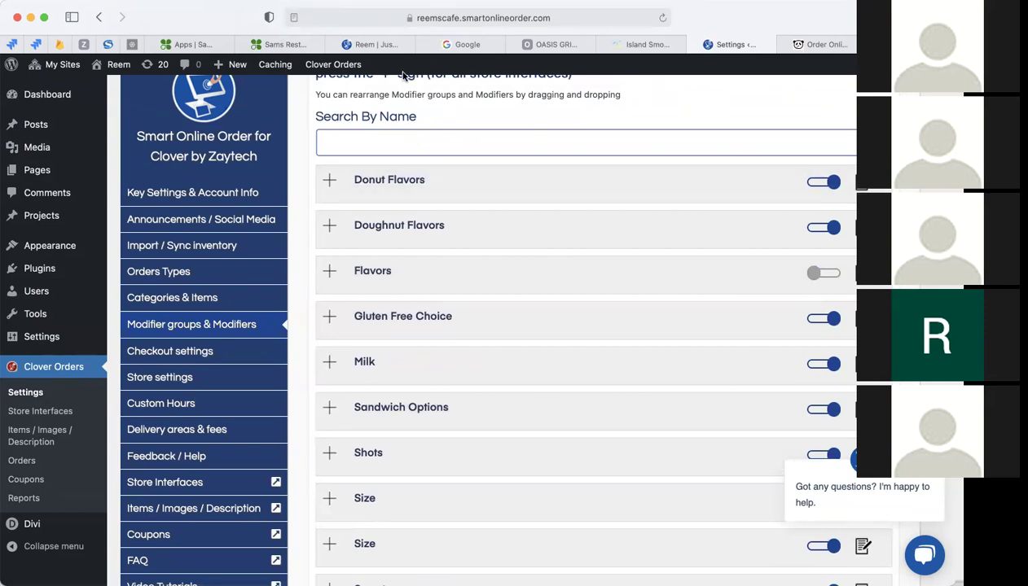
click(394, 49)
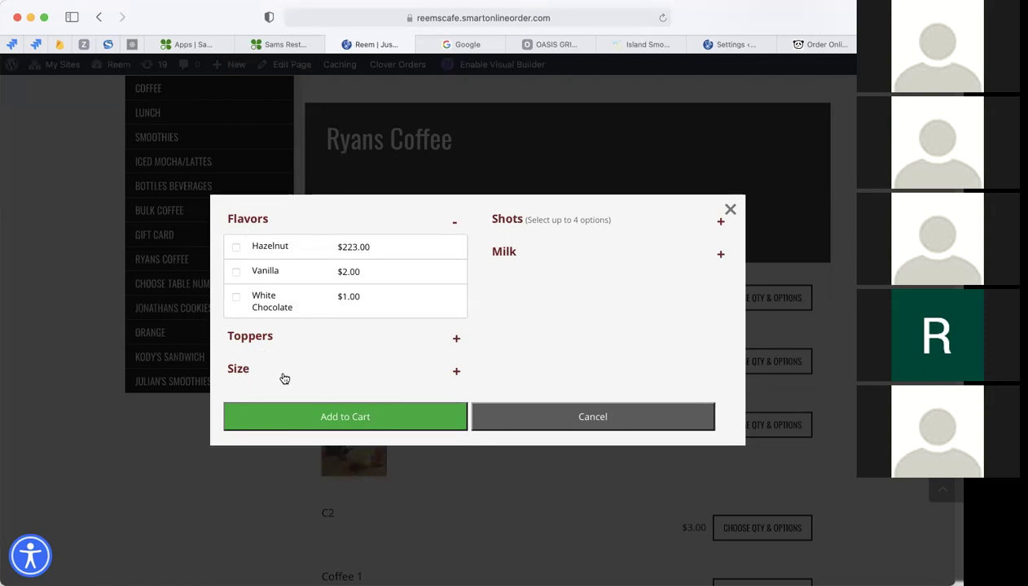
Turn the Flavors modifier group back on in the plugin settings and expand it to show its modifiers
click(696, 45)
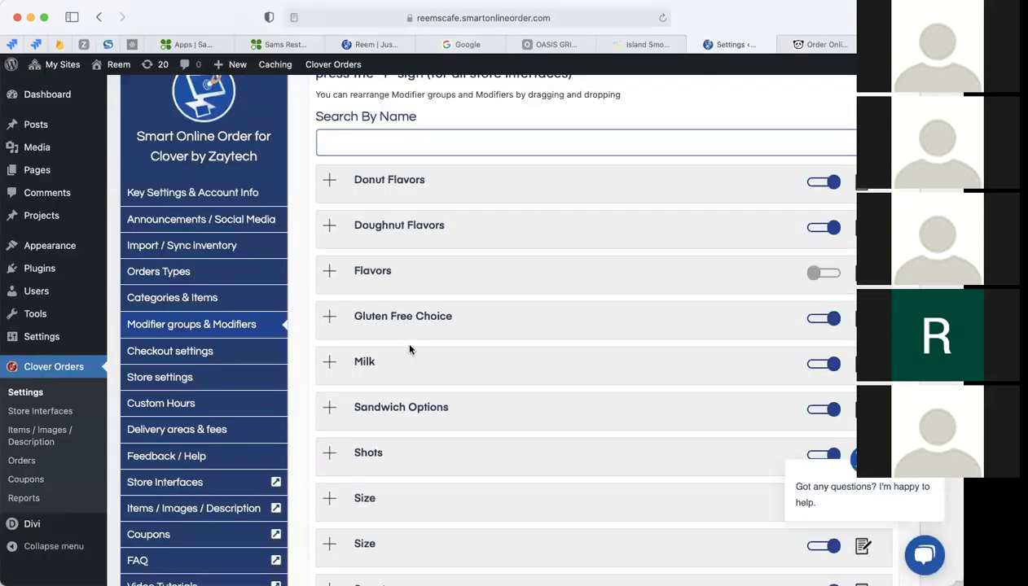
click(817, 273)
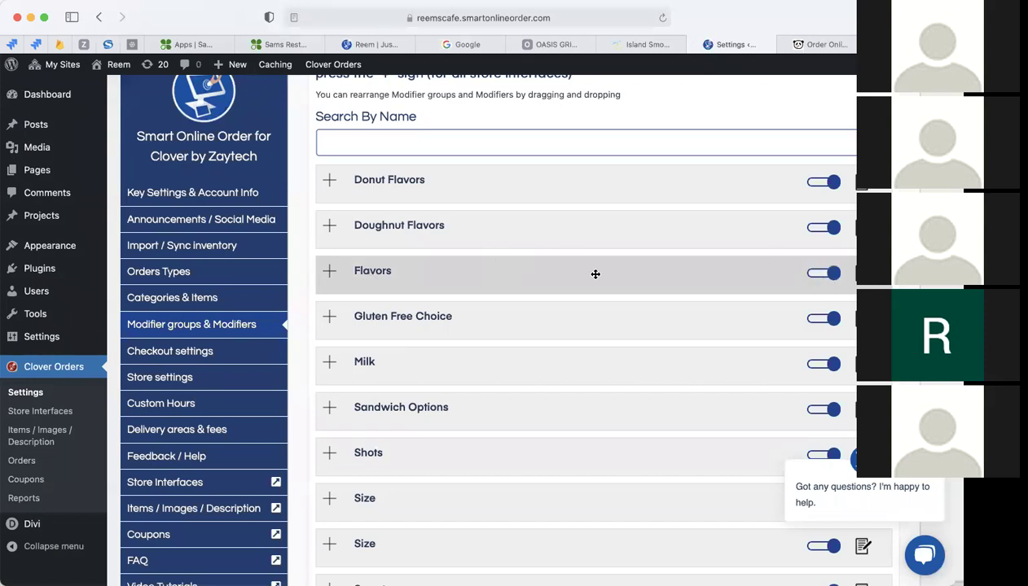
click(329, 274)
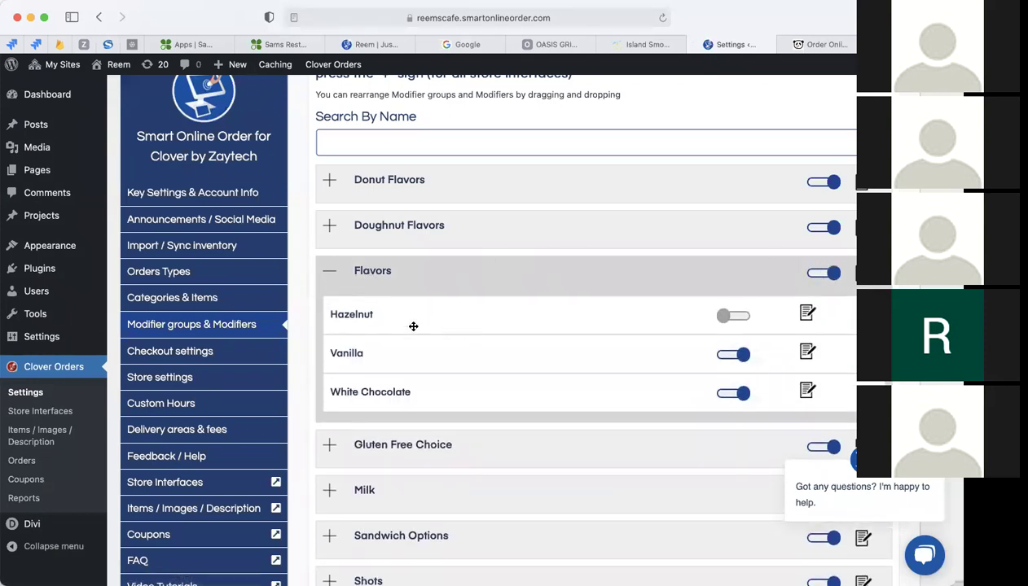
Collapse the Flavors group and move the lower Size modifier group directly above it
click(328, 275)
drag(351, 506, 351, 266)
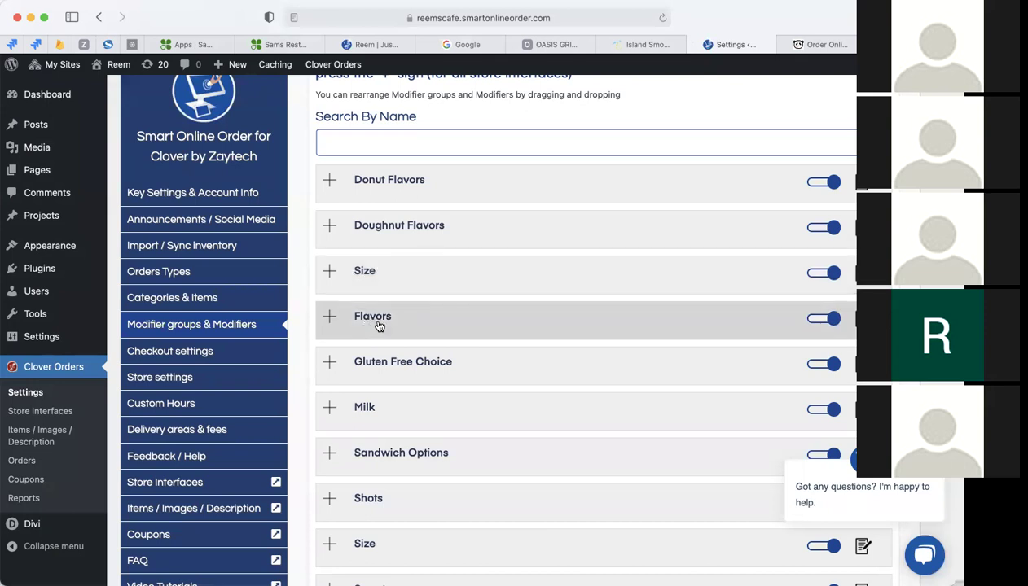
drag(379, 325, 429, 315)
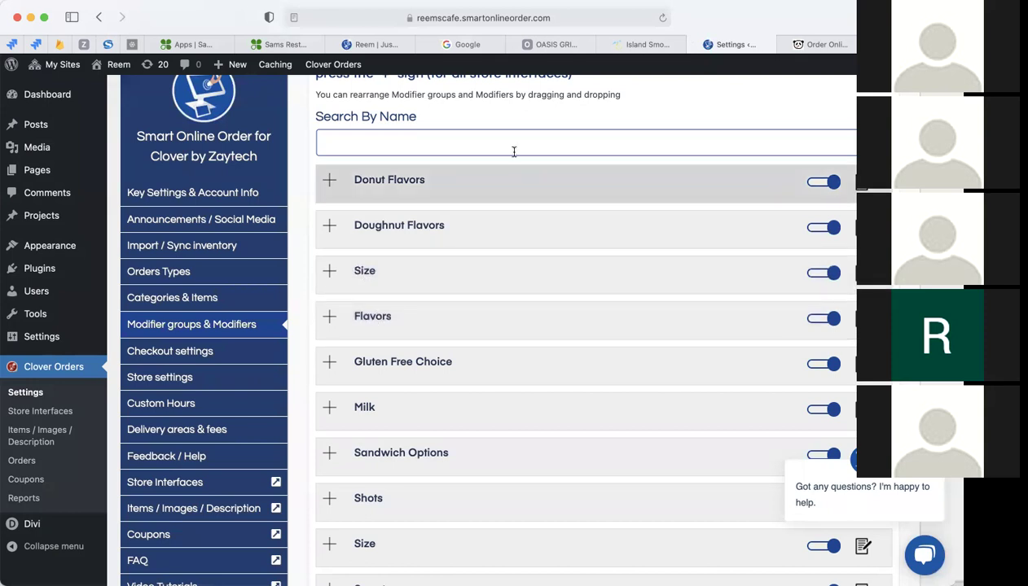
Close C3's options on the Reem ordering page, reload the page, dismiss the welcome message and return to the Ryans Coffee items
click(360, 45)
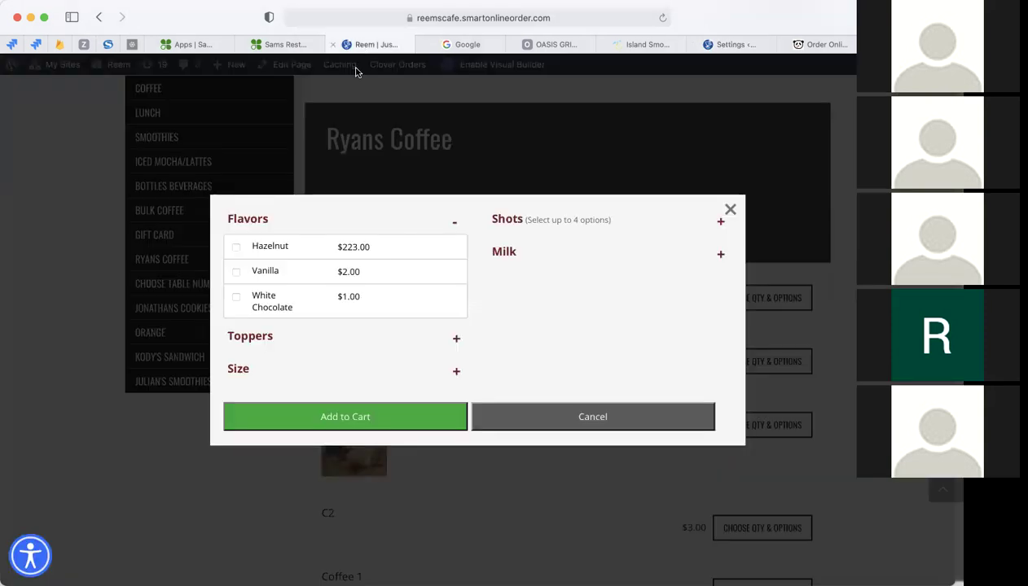
click(729, 209)
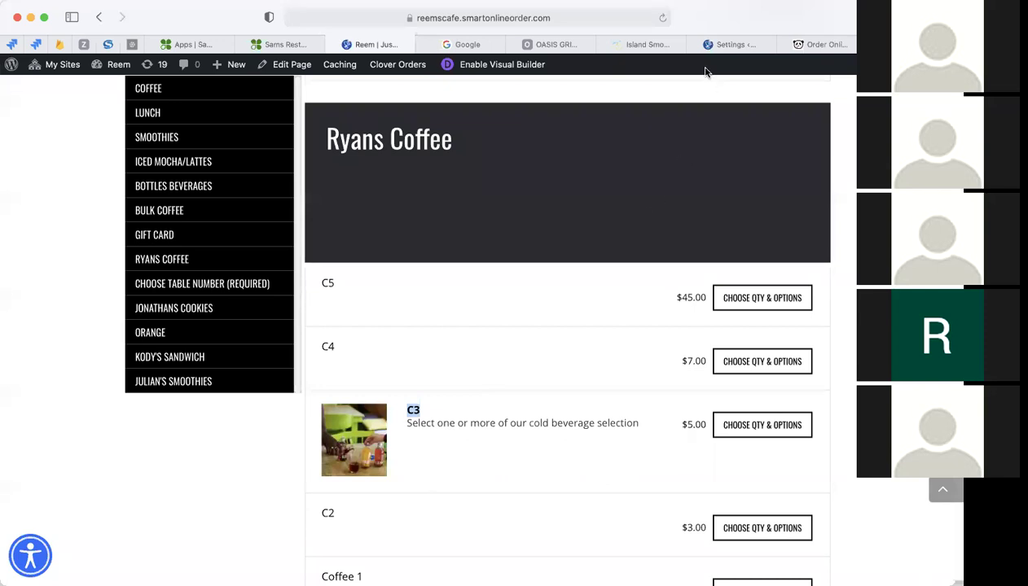
click(662, 18)
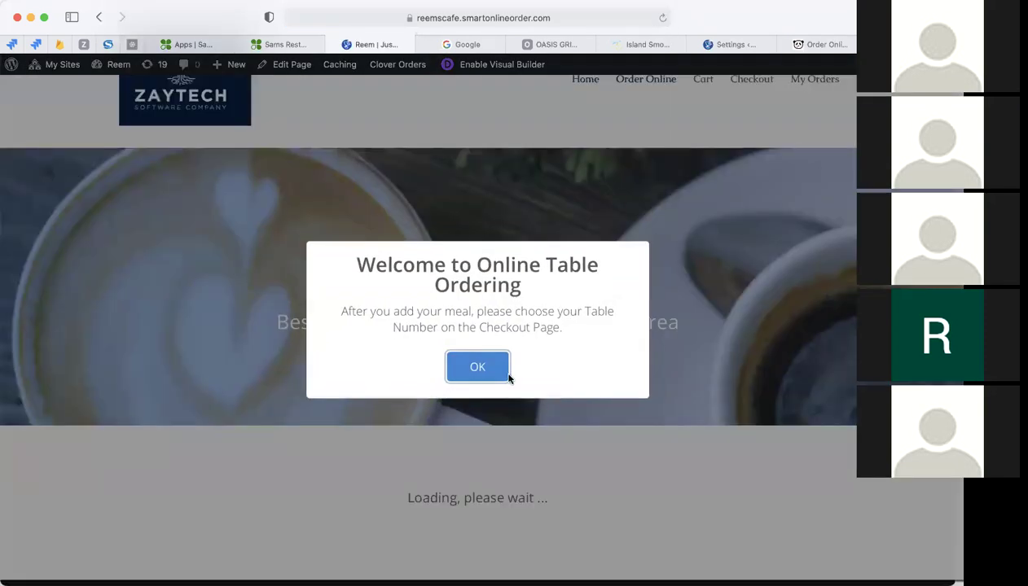
click(495, 365)
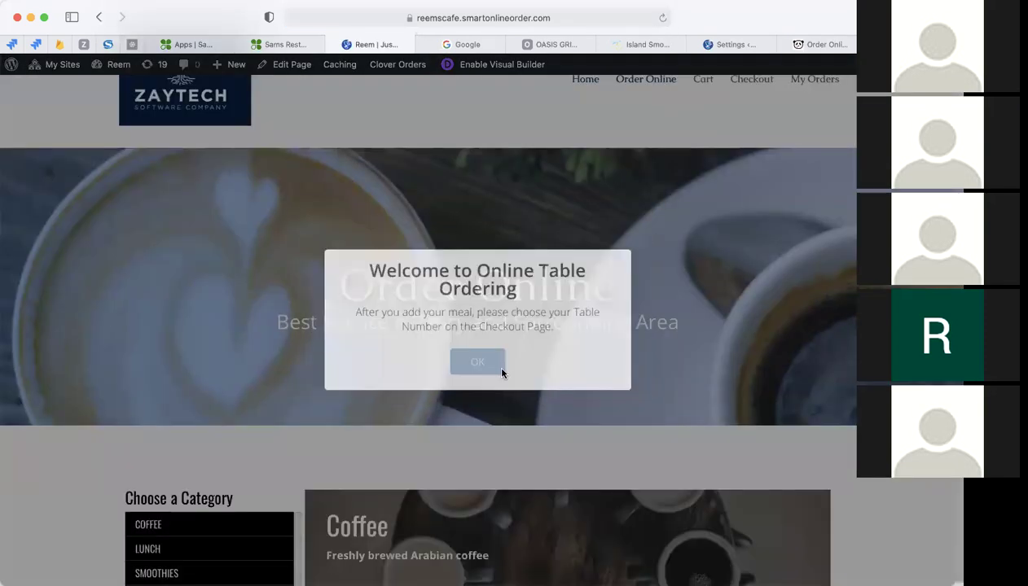
scroll(502, 387, down, 15)
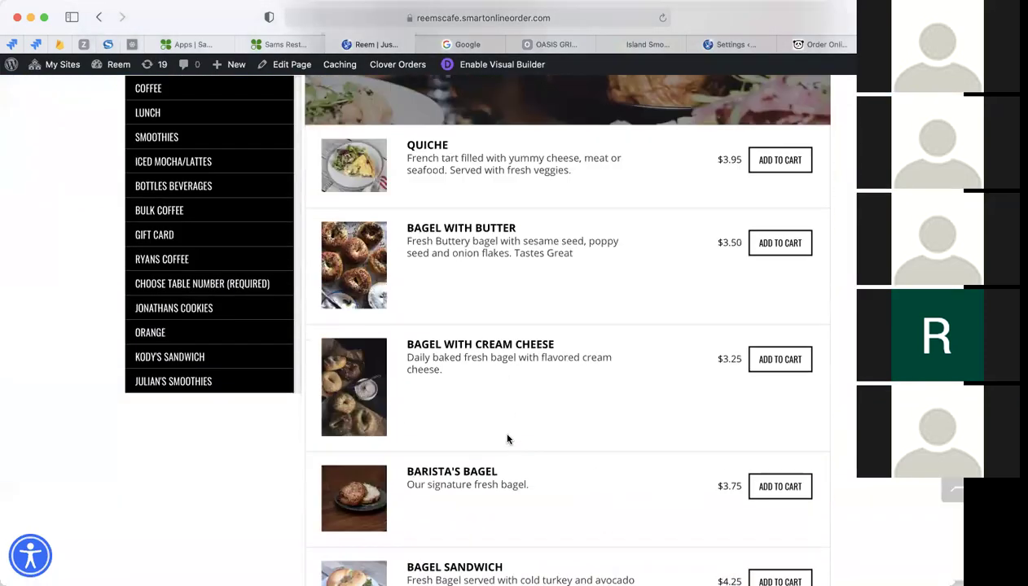
scroll(506, 438, down, 15)
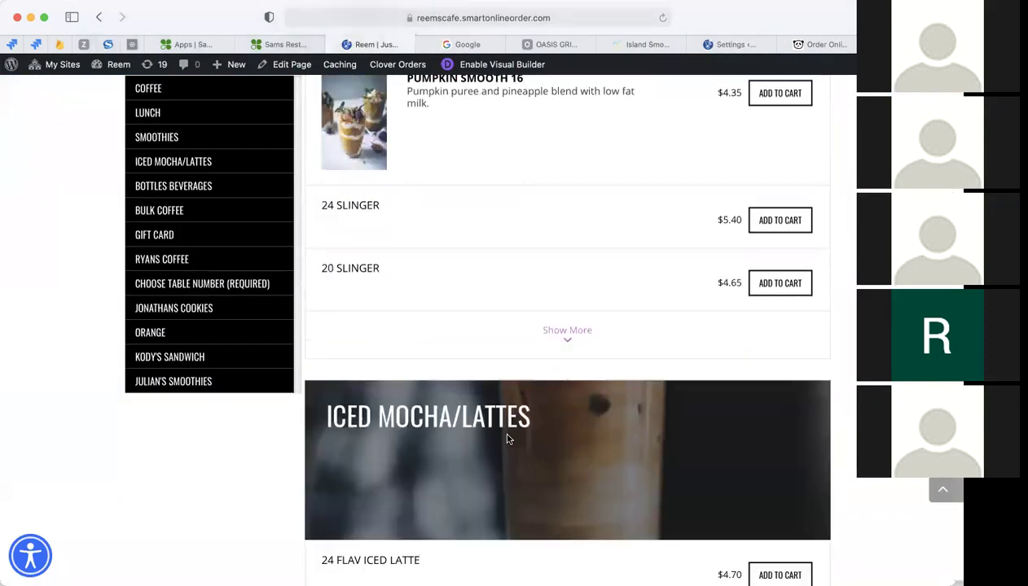
scroll(506, 440, down, 20)
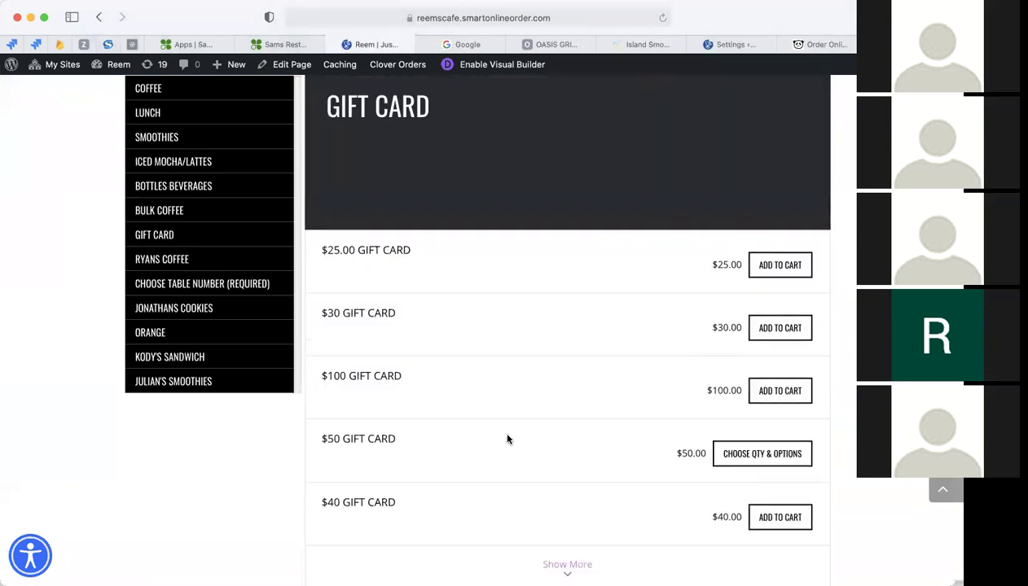
scroll(507, 440, down, 5)
scroll(546, 380, up, 1)
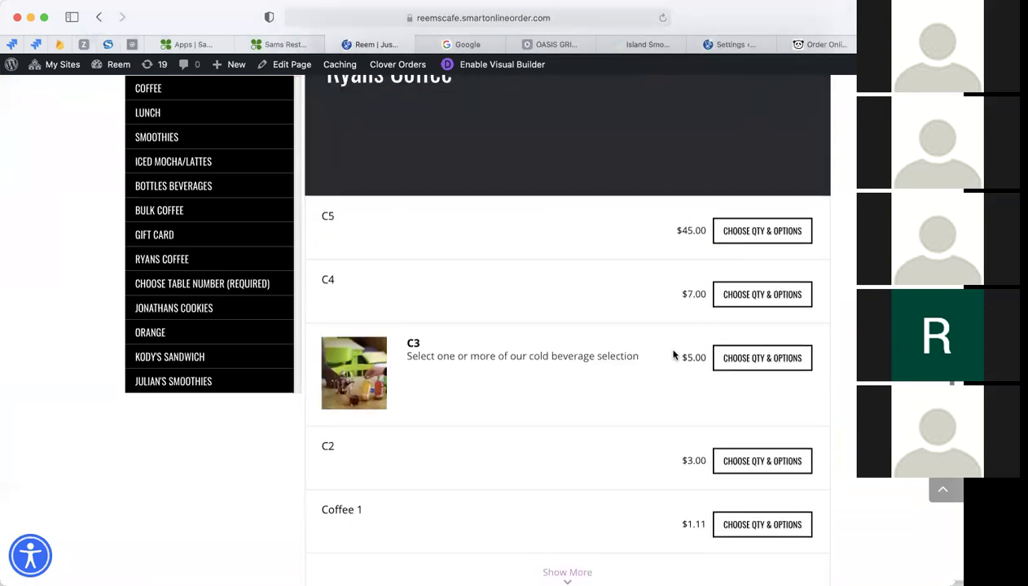
Bring up C3's options, select the Med size and expand the Flavors choices to check the group order
click(738, 356)
click(434, 365)
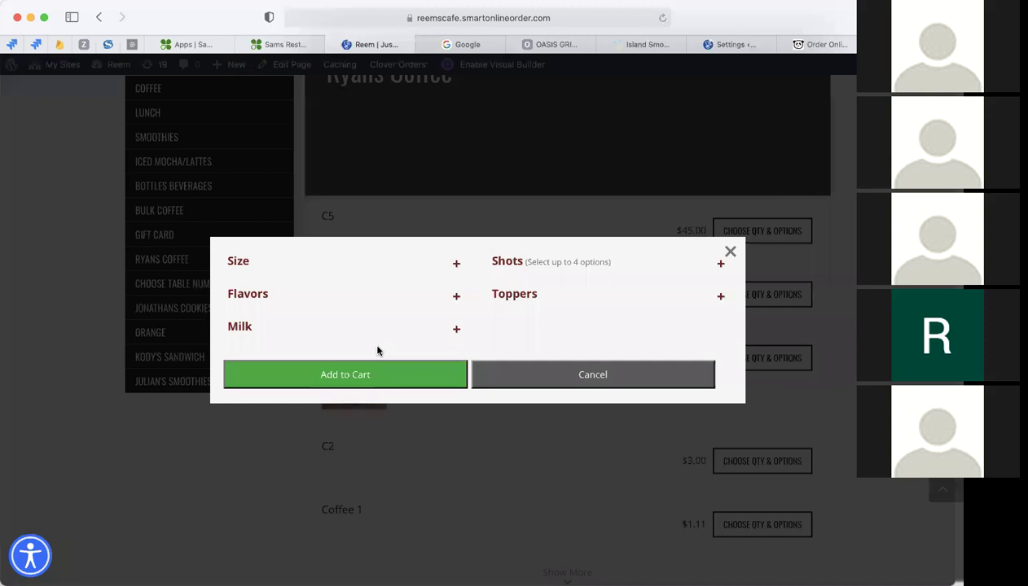
click(303, 263)
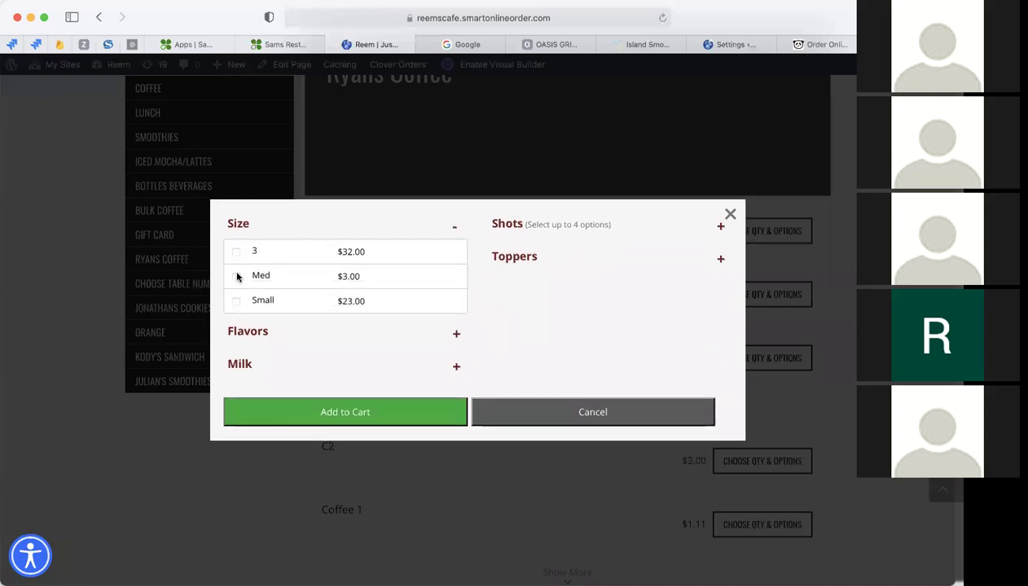
click(235, 278)
click(241, 332)
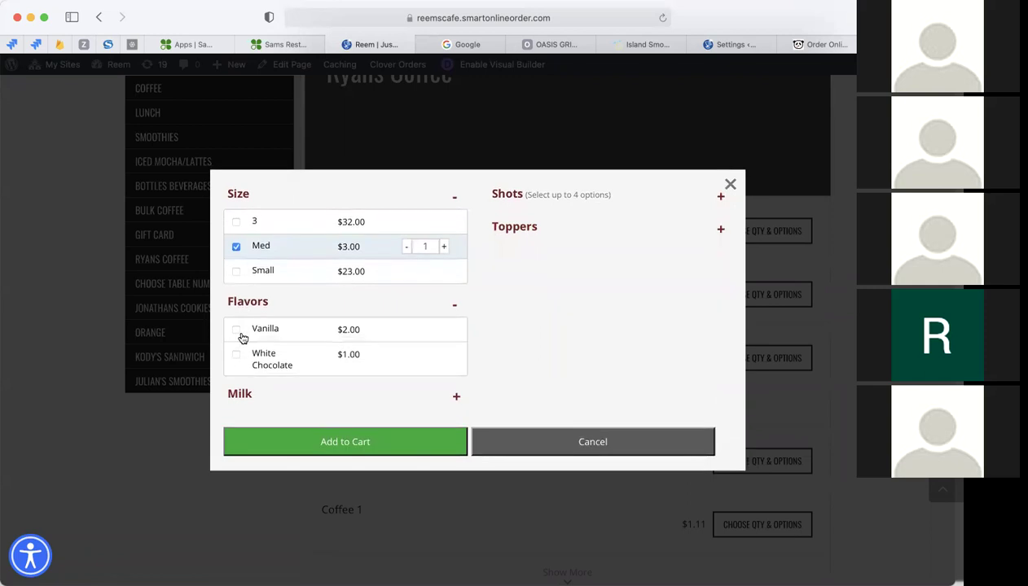
In the plugin's Flavors group, move White Chocolate to the first position and turn the Hazelnut modifier back on
click(737, 44)
click(329, 317)
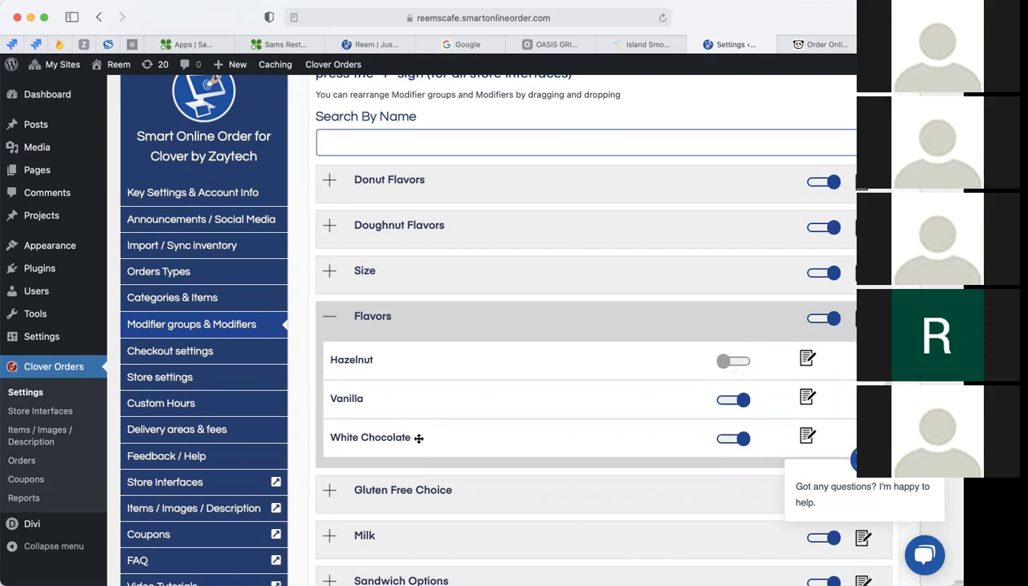
drag(412, 446, 408, 360)
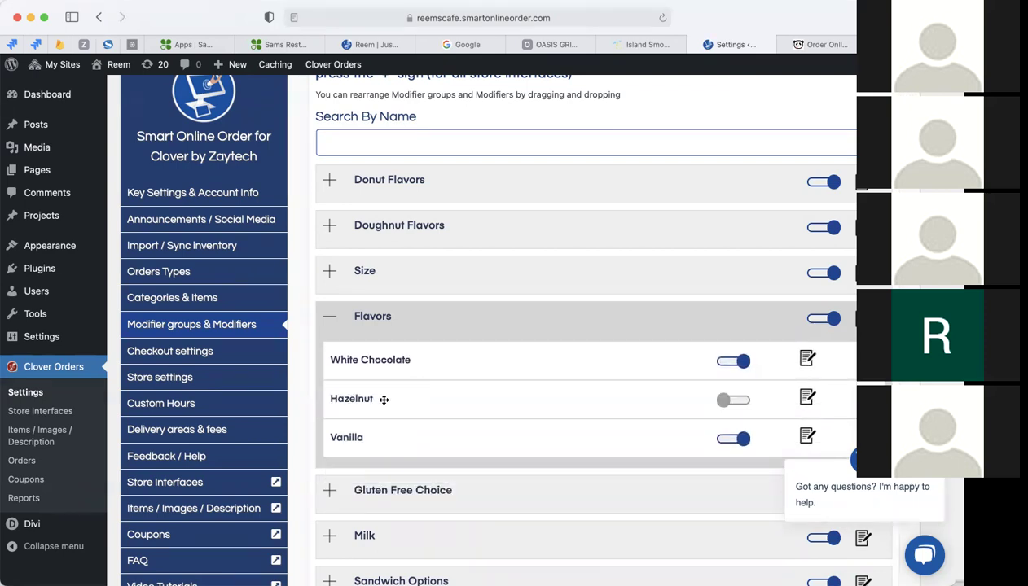
click(722, 402)
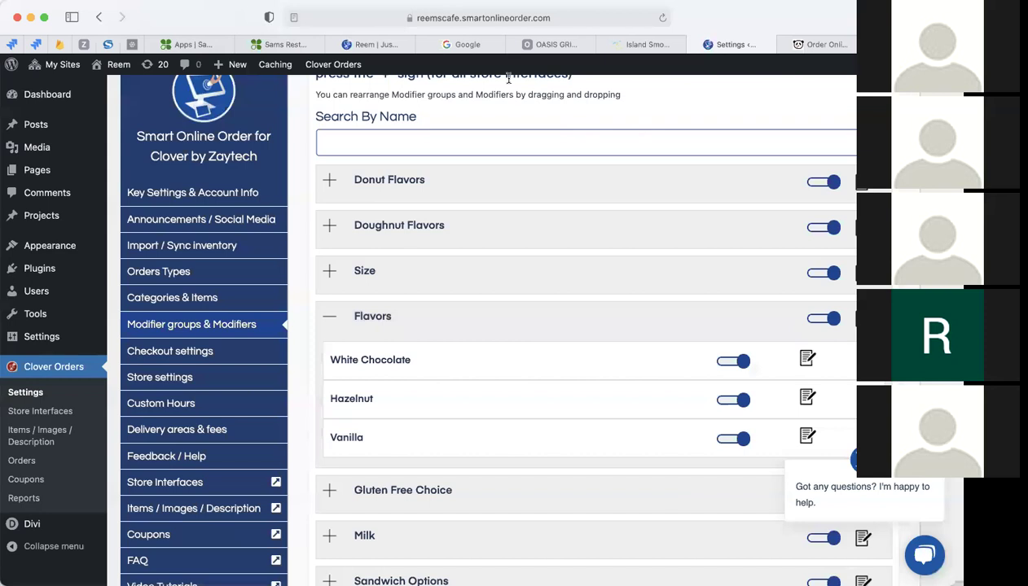
Review C3's options on the ordering page with the Milk choices expanded, and close them without adding to the cart
click(381, 46)
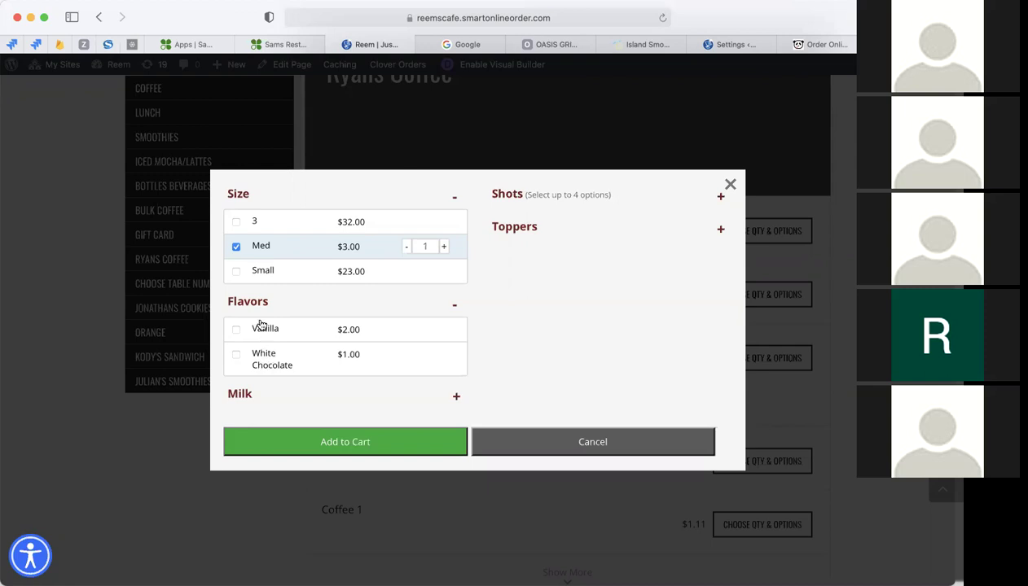
click(266, 393)
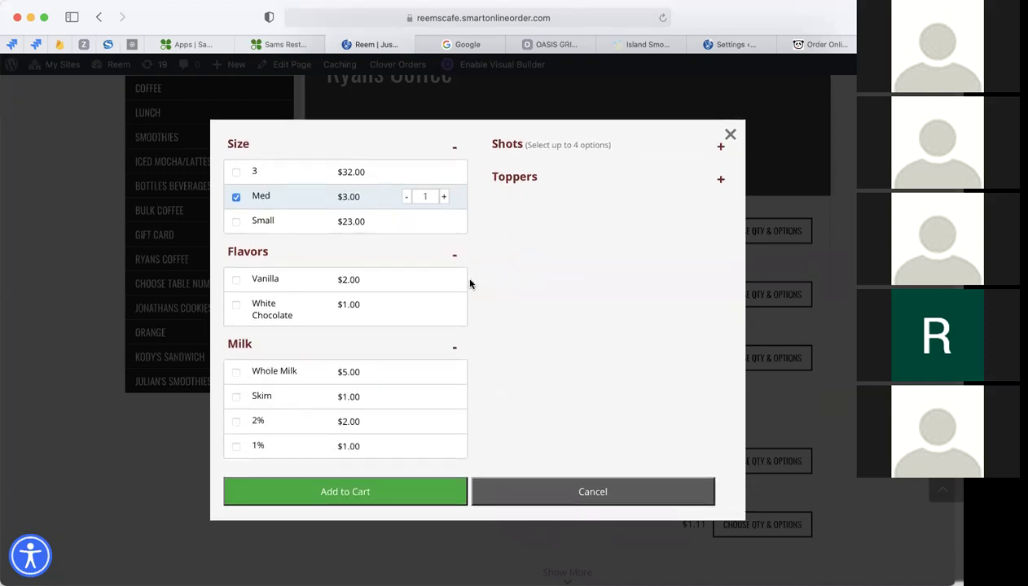
click(731, 132)
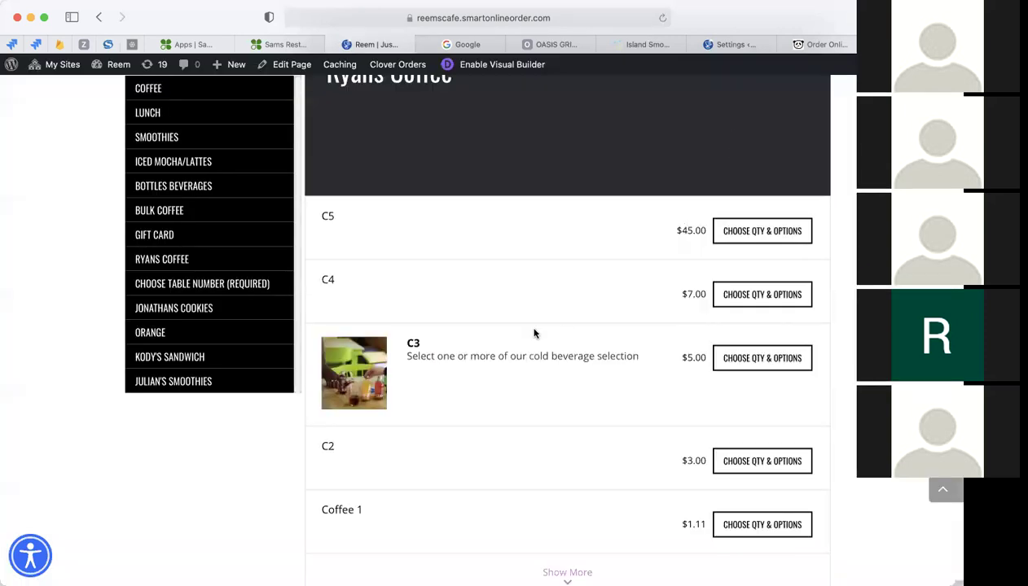
scroll(553, 387, down, 2)
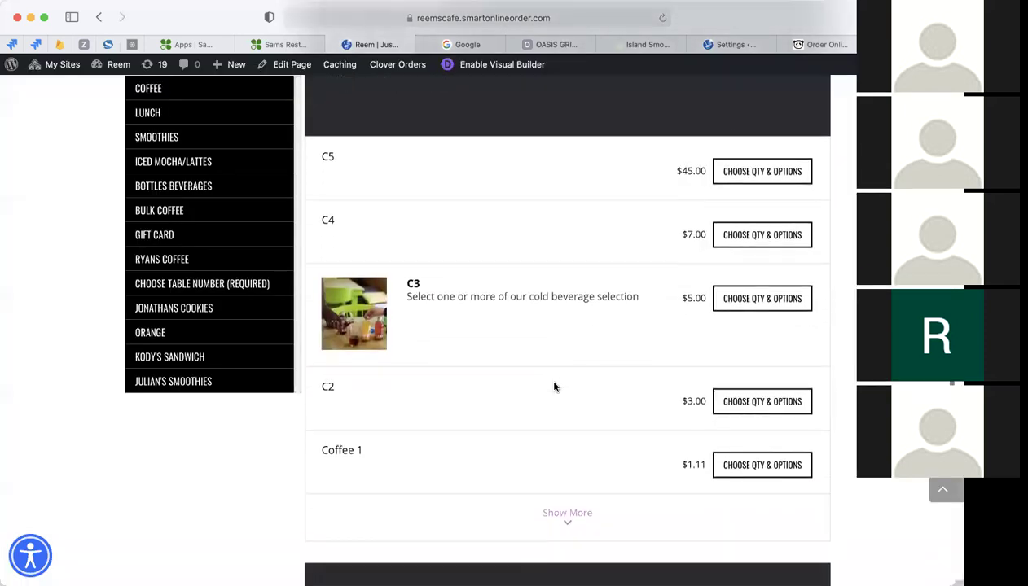
Examine the plugin's full list of modifier groups and the modifier settings for display and quantity options
click(731, 44)
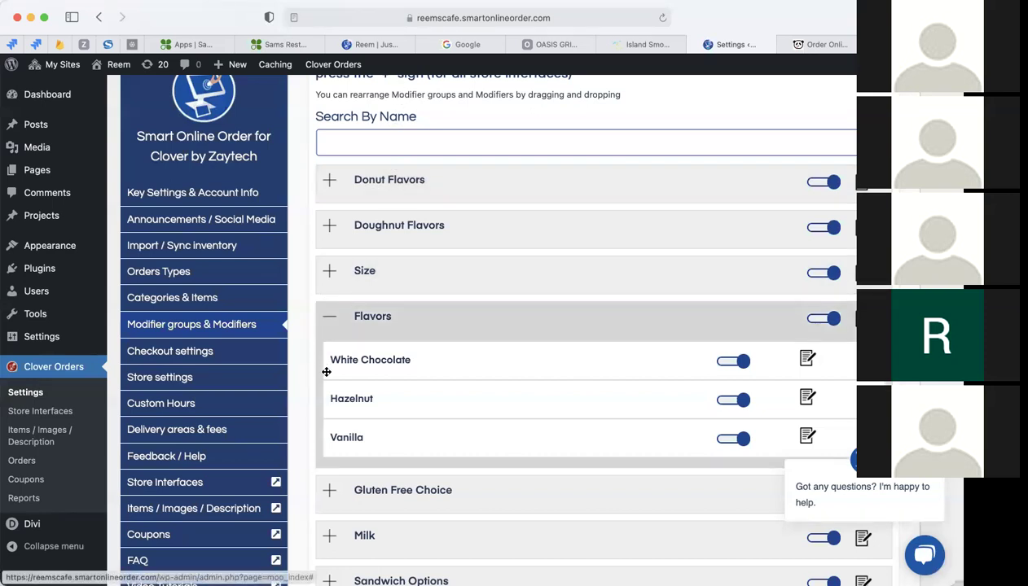
scroll(293, 414, down, 1)
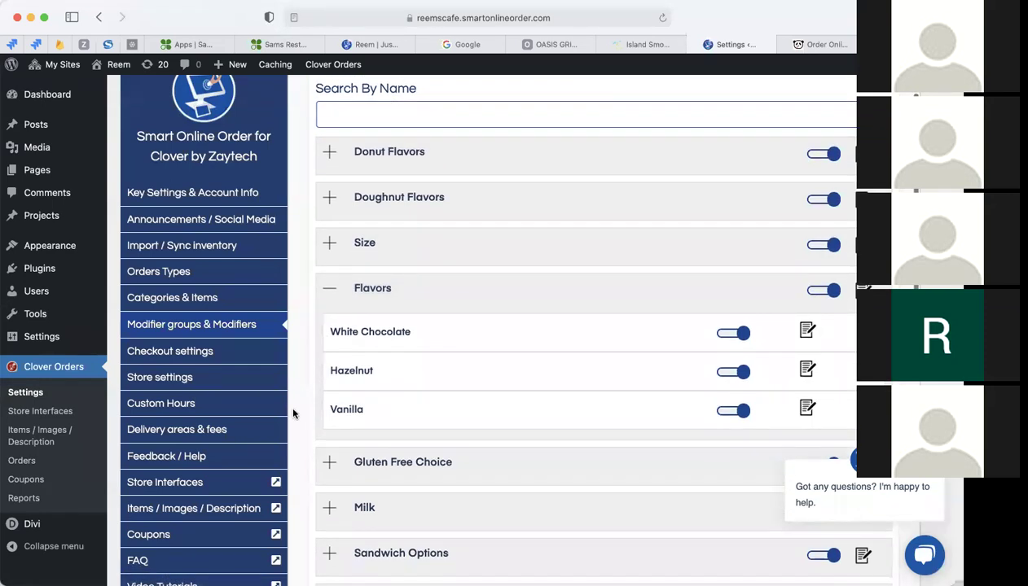
scroll(293, 414, up, 1)
scroll(293, 413, up, 1)
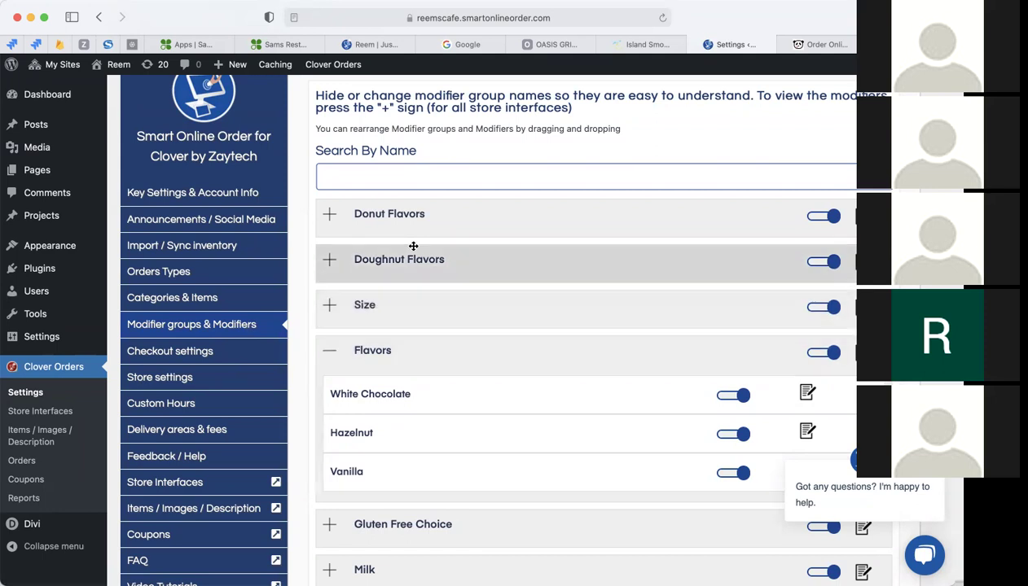
scroll(458, 405, down, 2)
scroll(458, 404, down, 3)
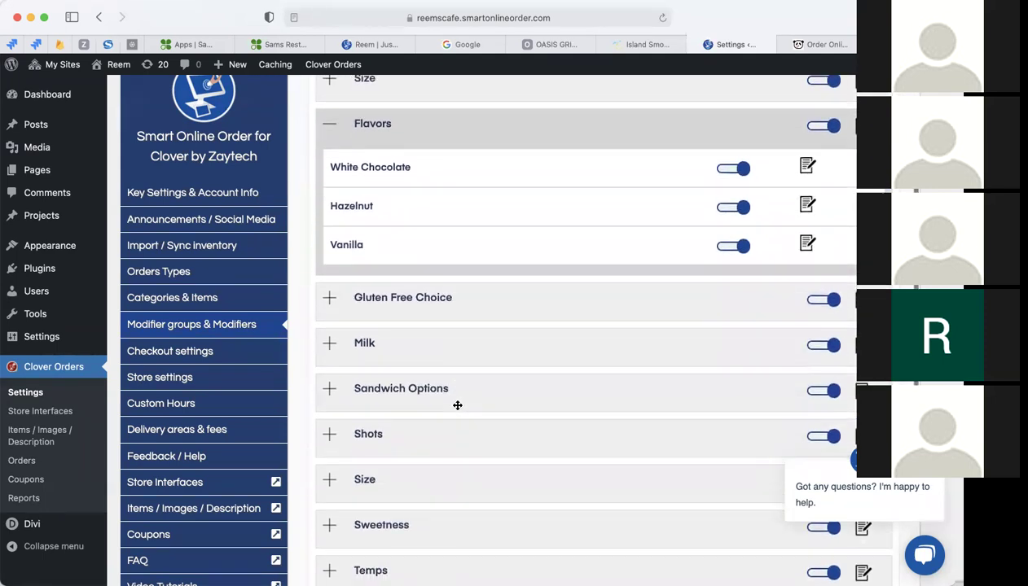
scroll(458, 405, down, 5)
scroll(458, 405, down, 4)
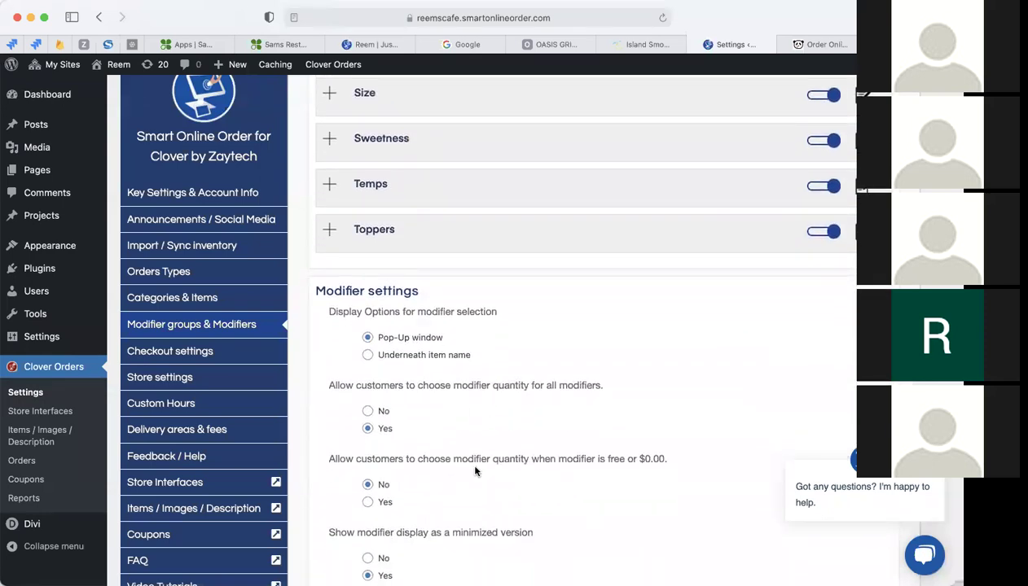
scroll(475, 471, up, 5)
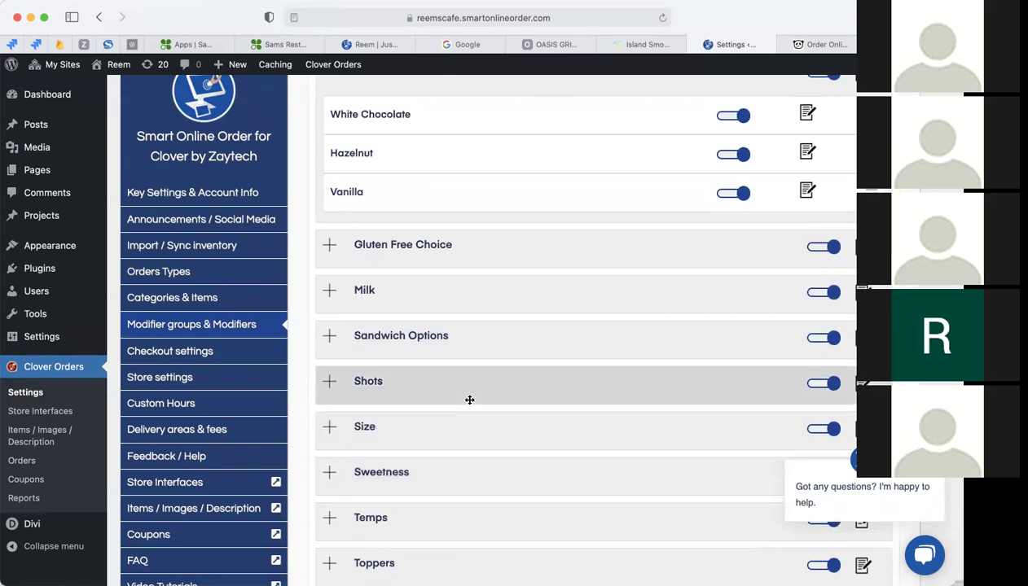
scroll(468, 375, down, 4)
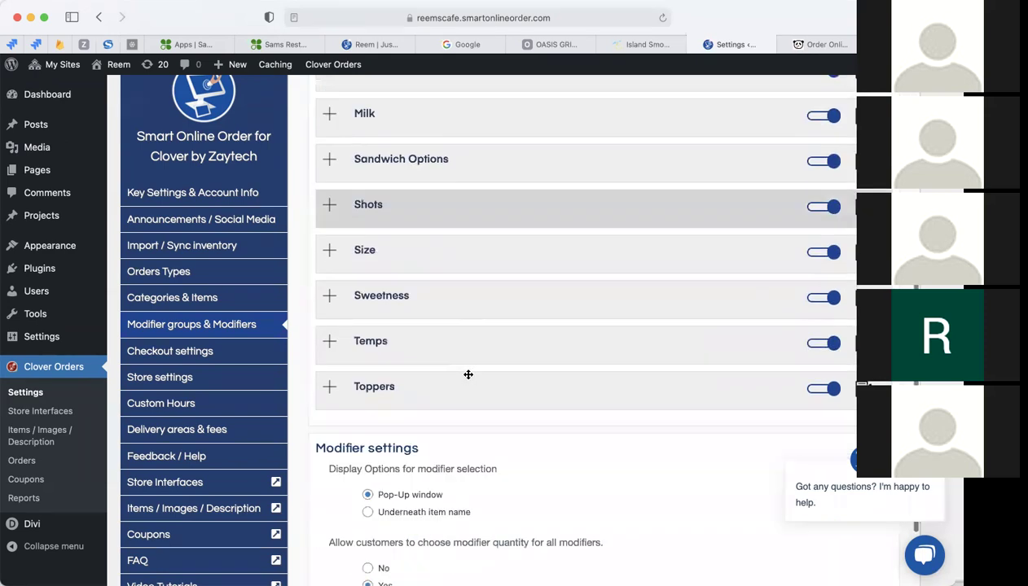
scroll(469, 376, down, 2)
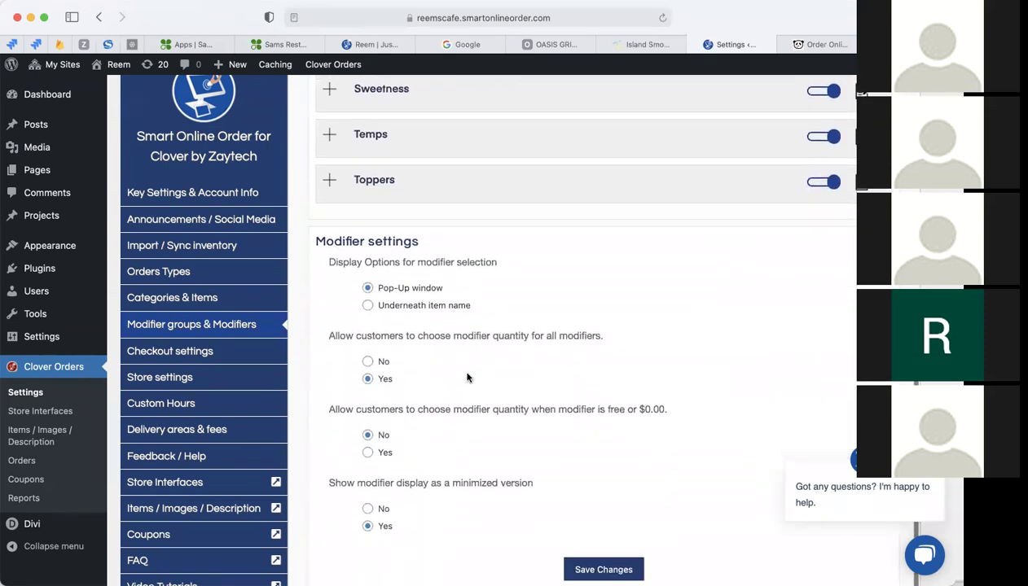
scroll(469, 377, up, 5)
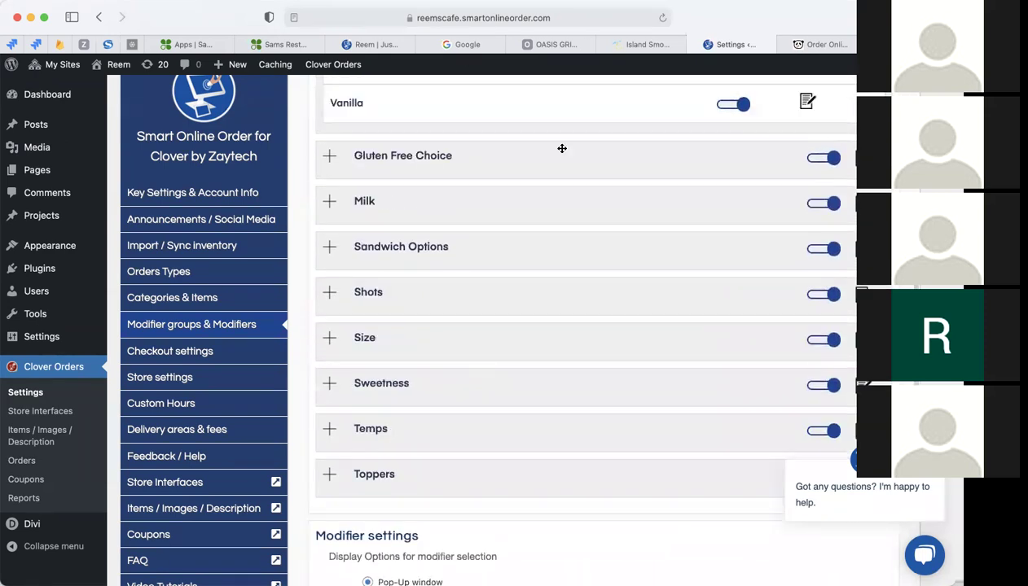
Open the plugin's Categories & Items settings and look through the category list
click(234, 305)
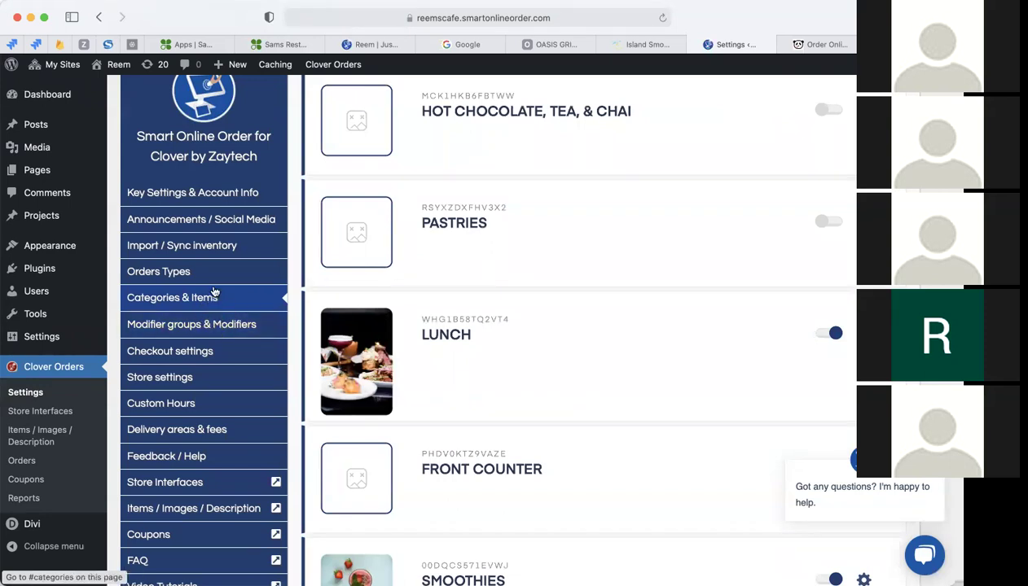
scroll(425, 334, up, 4)
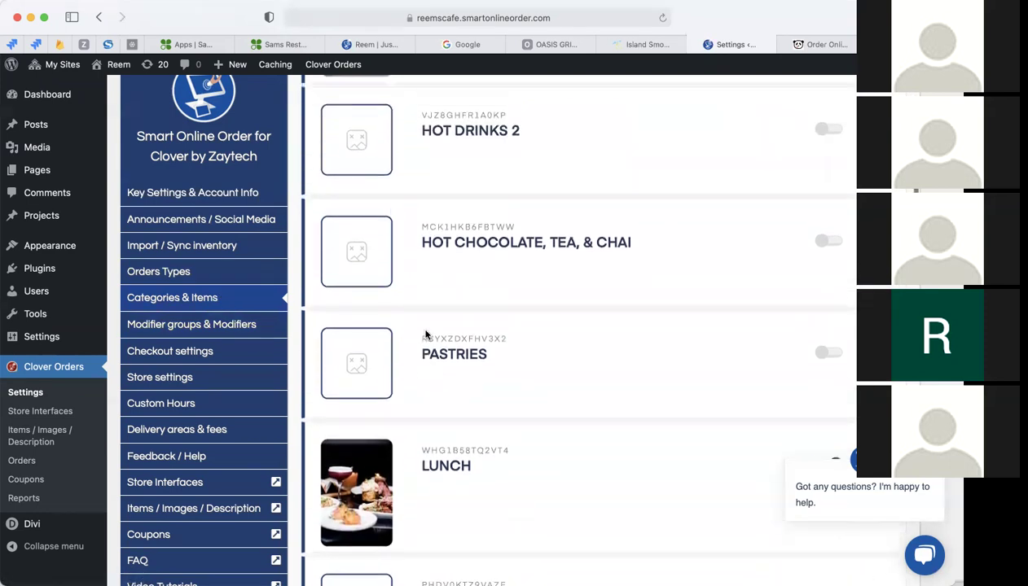
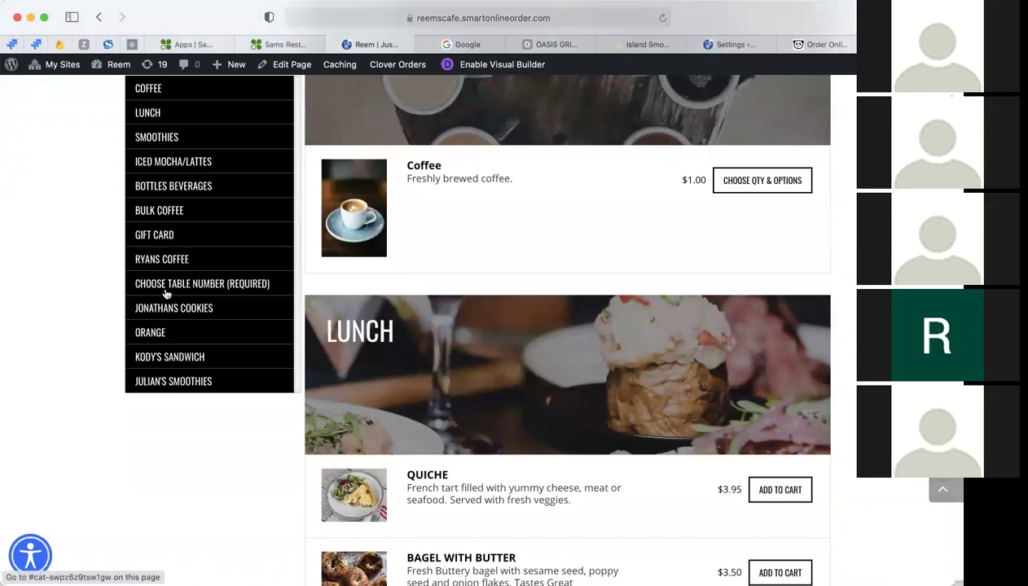
Turn on the Cold Drinks category in the plugin's category settings and open its details down to the item list
scroll(171, 294, up, 3)
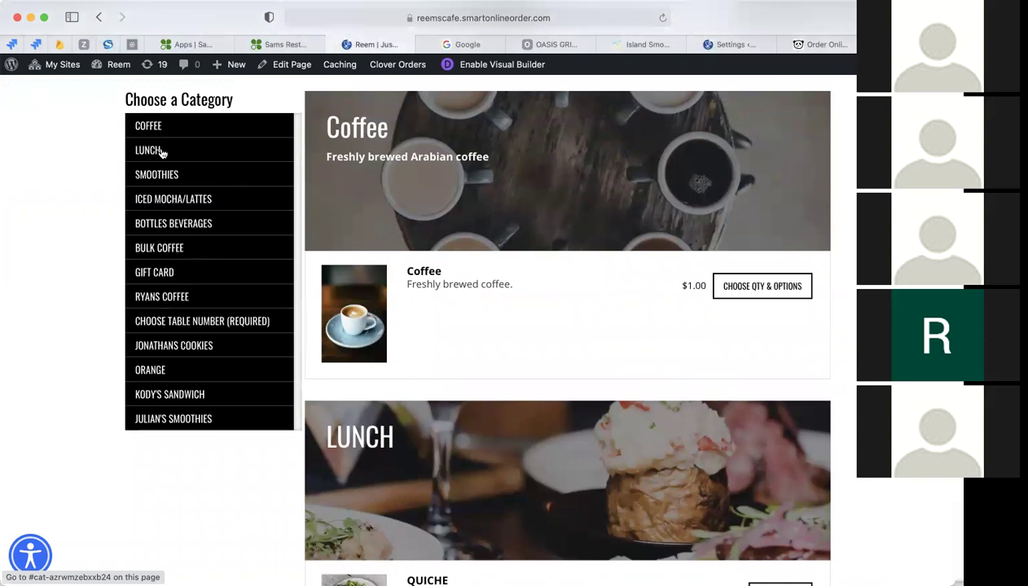
click(711, 44)
click(828, 153)
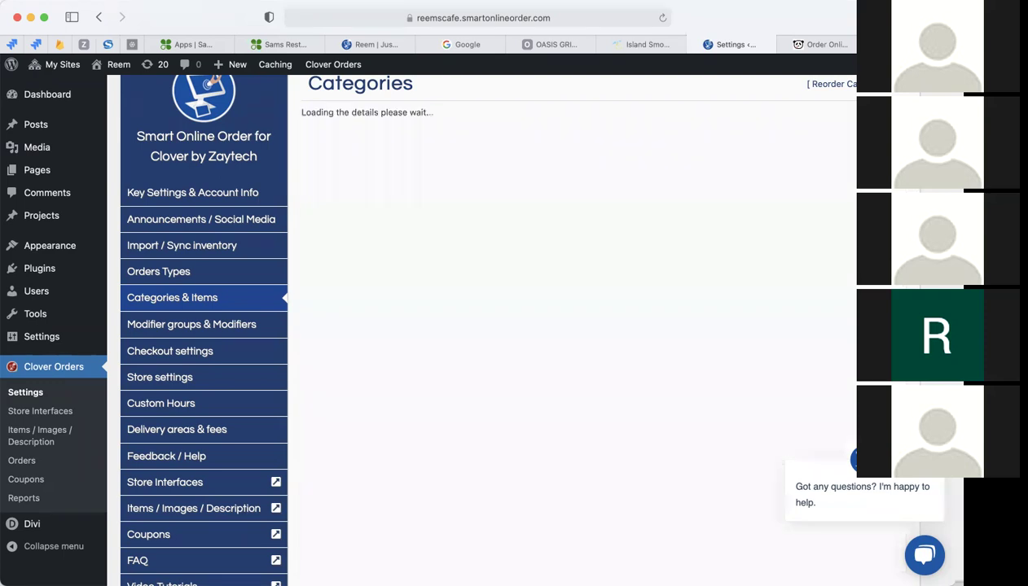
scroll(578, 293, down, 5)
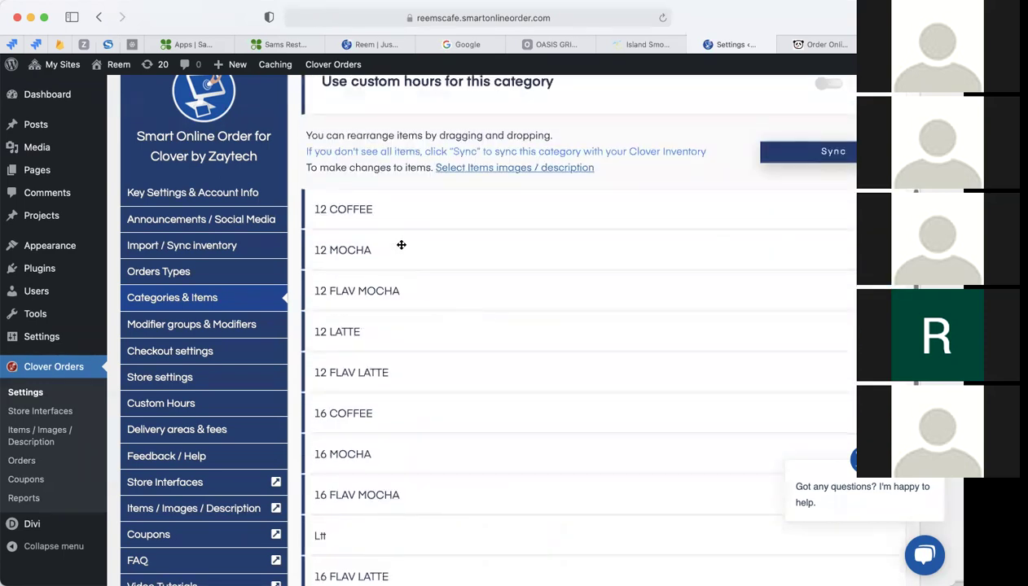
scroll(416, 412, down, 5)
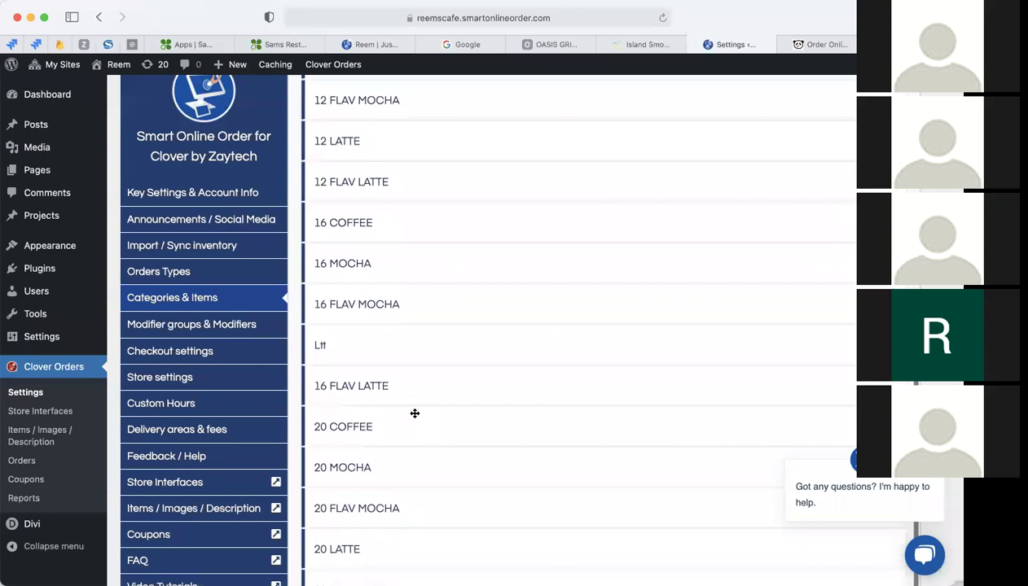
In the Cold Drinks item list, move 12 FLAV MOCHA to the first position, 16 COFFEE to third, and 20 COFFEE above them all
scroll(415, 413, up, 2)
scroll(415, 413, up, 4)
drag(398, 332, 395, 244)
drag(381, 449, 385, 300)
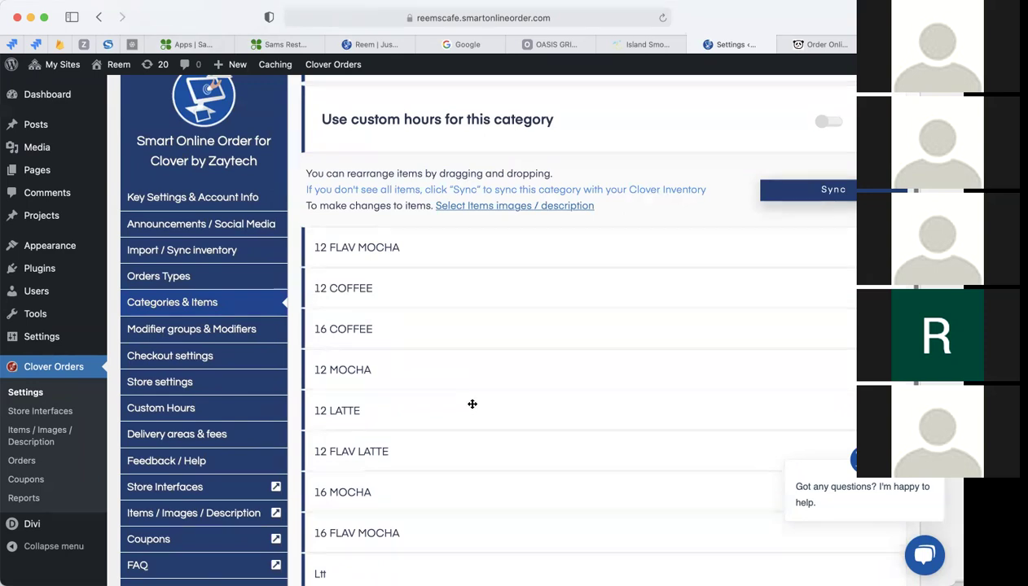
scroll(472, 404, down, 2)
scroll(473, 404, up, 3)
scroll(421, 358, down, 4)
scroll(430, 398, down, 2)
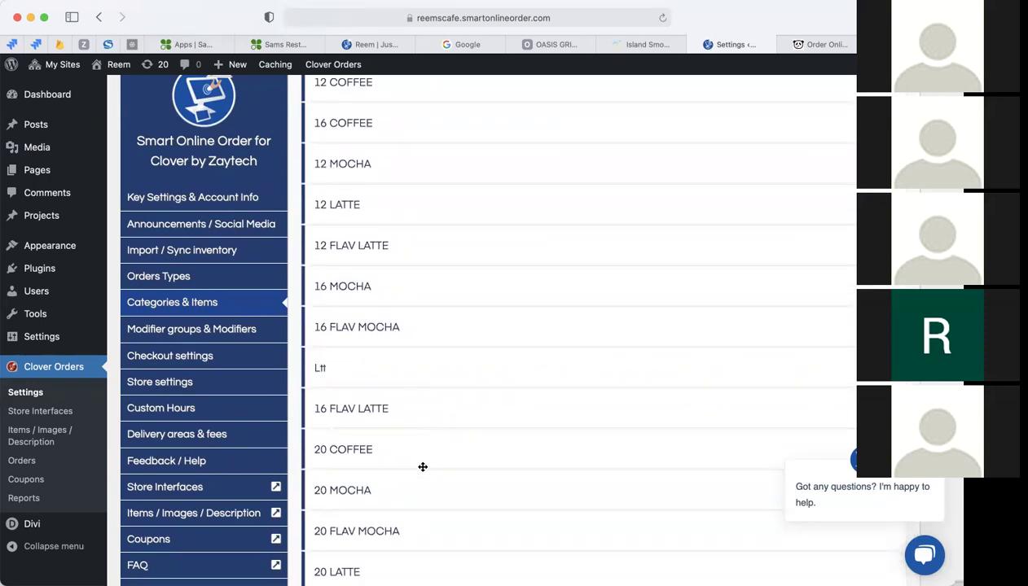
drag(394, 451, 393, 211)
Set the Cold Drinks category image to the photo of three milkshakes with straws from the Media Library
scroll(489, 226, up, 5)
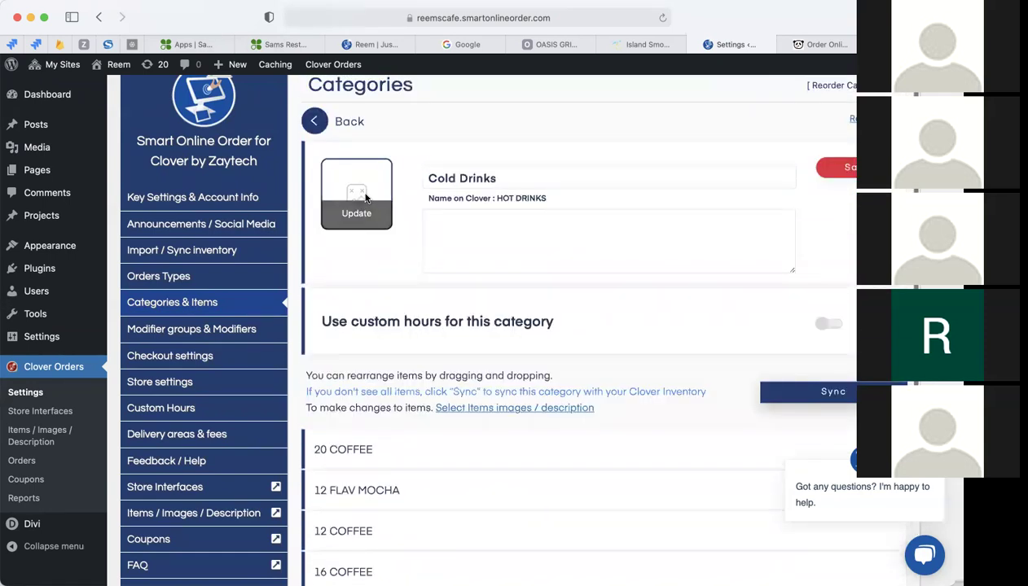
click(358, 214)
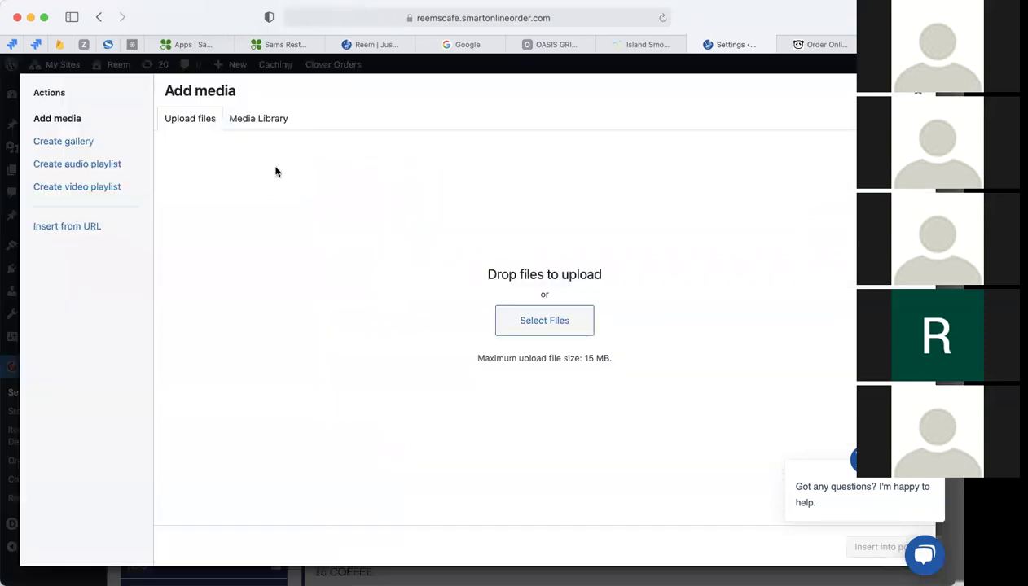
click(262, 122)
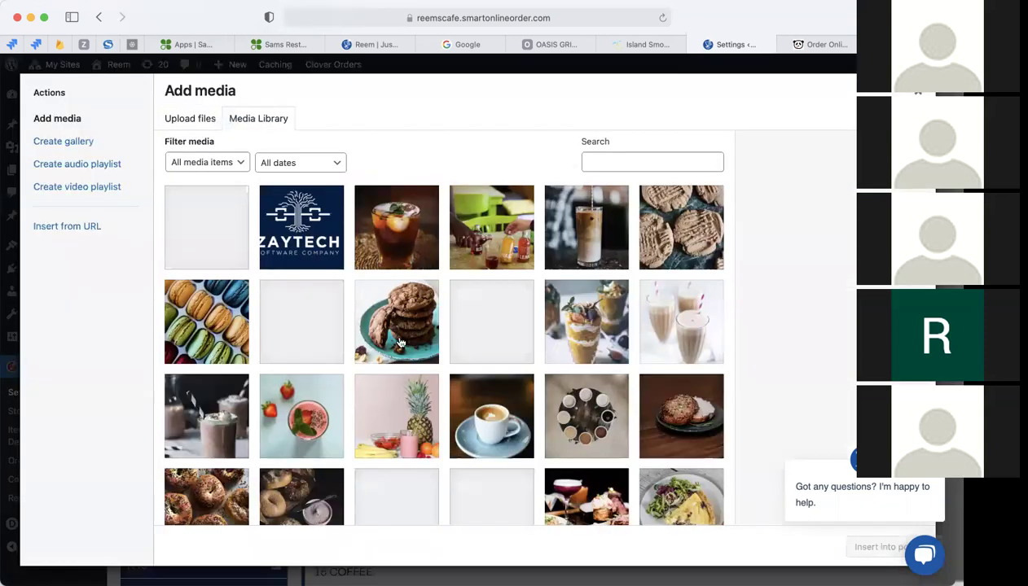
scroll(400, 343, down, 1)
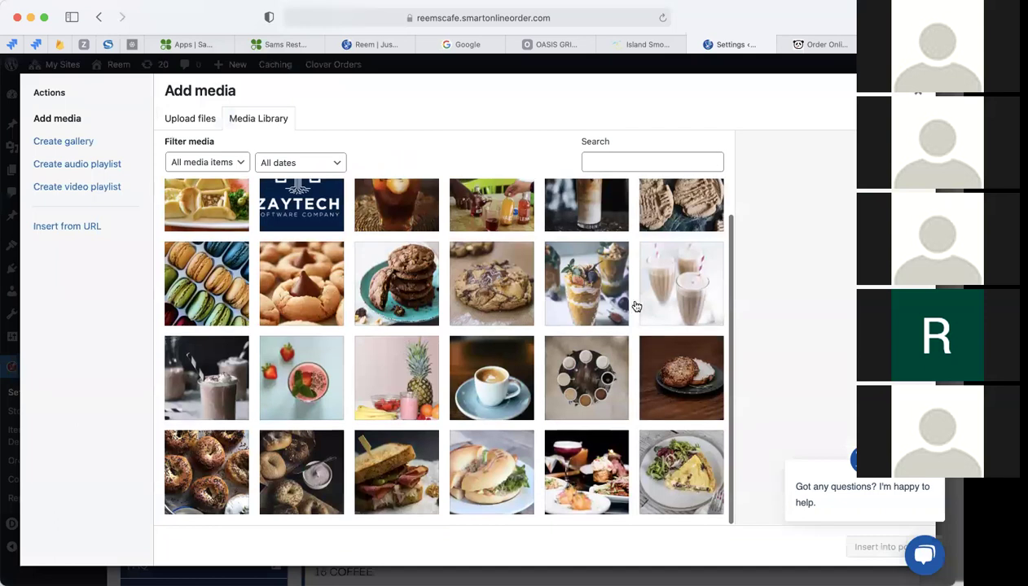
click(660, 295)
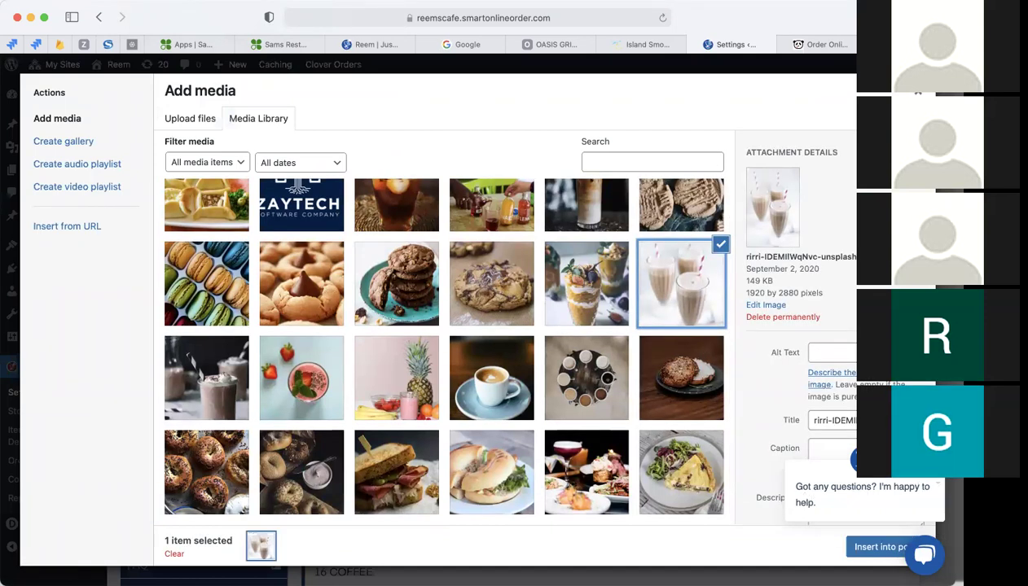
scroll(814, 459, down, 5)
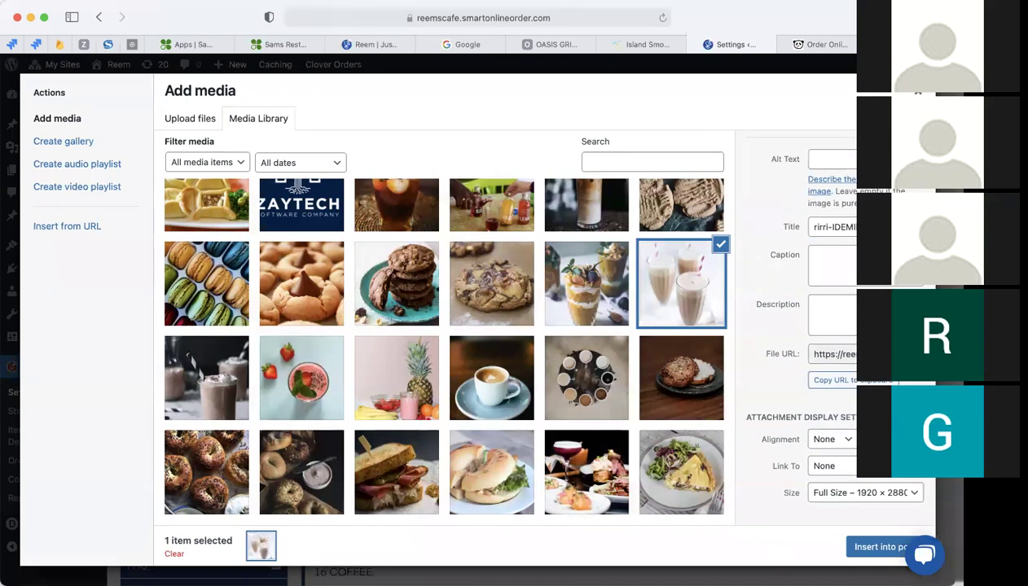
click(862, 550)
mouse_move(377, 225)
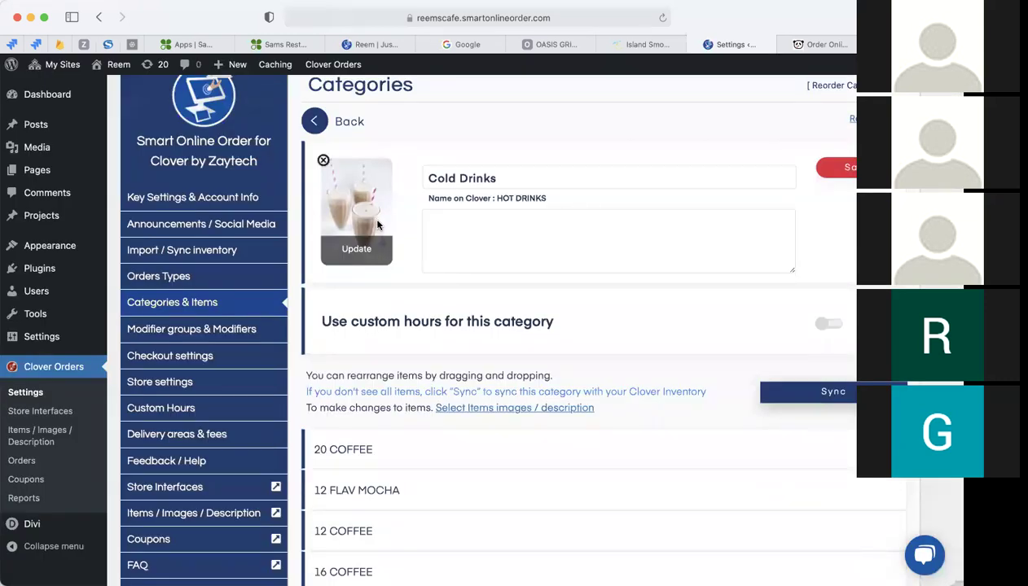
Enter "Tastes Great Cold, comes with a straw" as the Cold Drinks category description and save the category
click(480, 246)
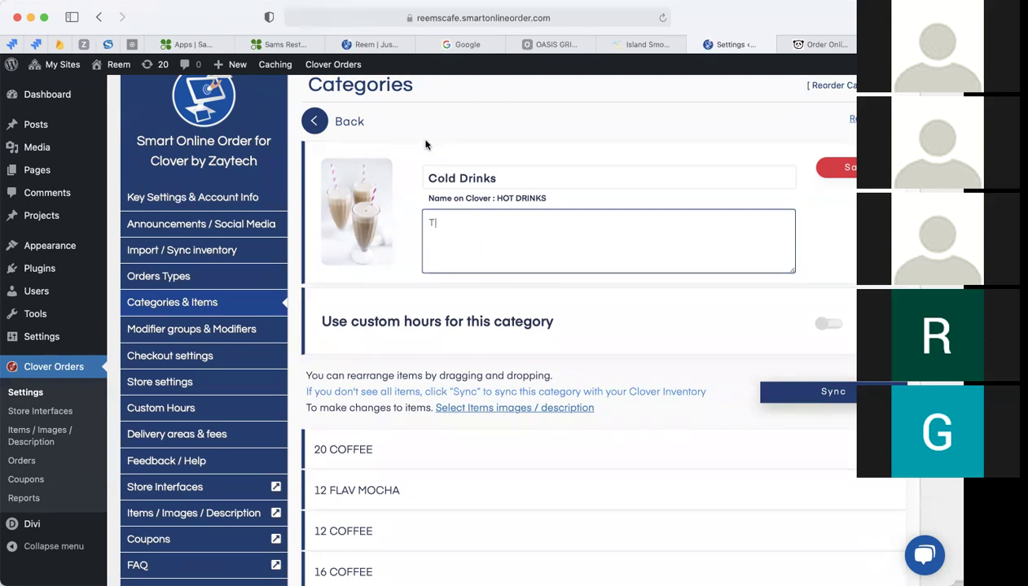
click(371, 46)
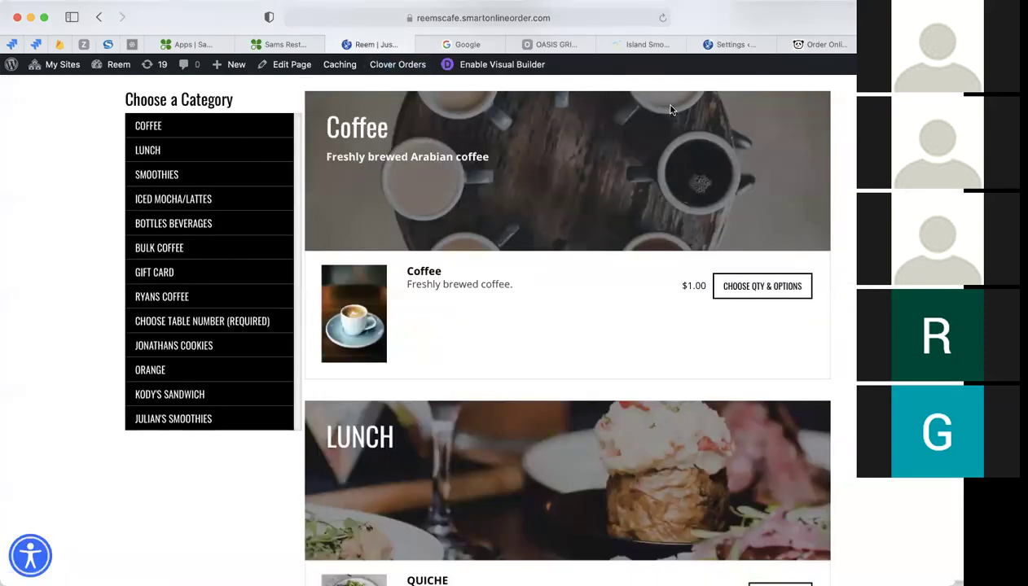
click(731, 46)
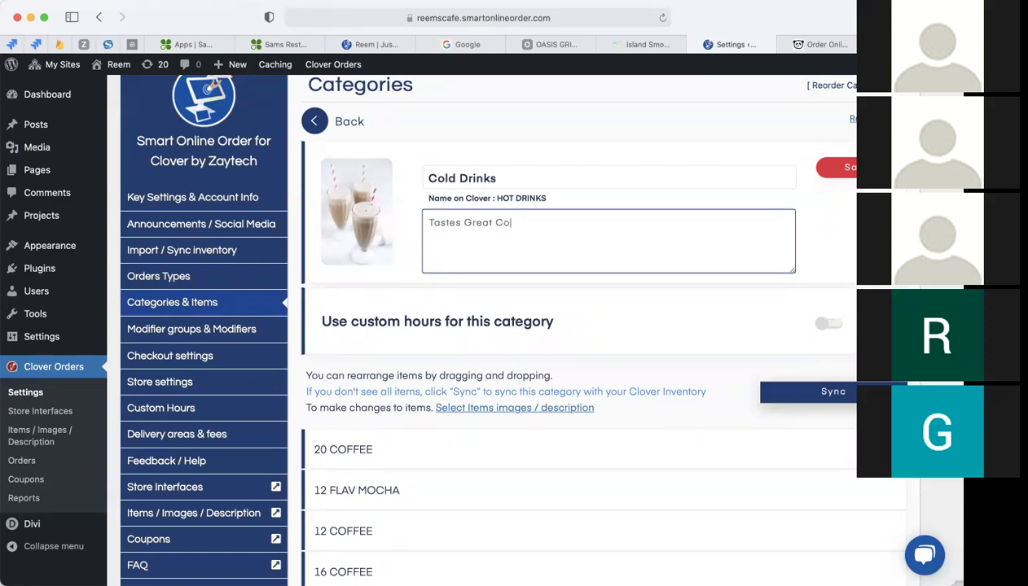
text(comes with a straw)
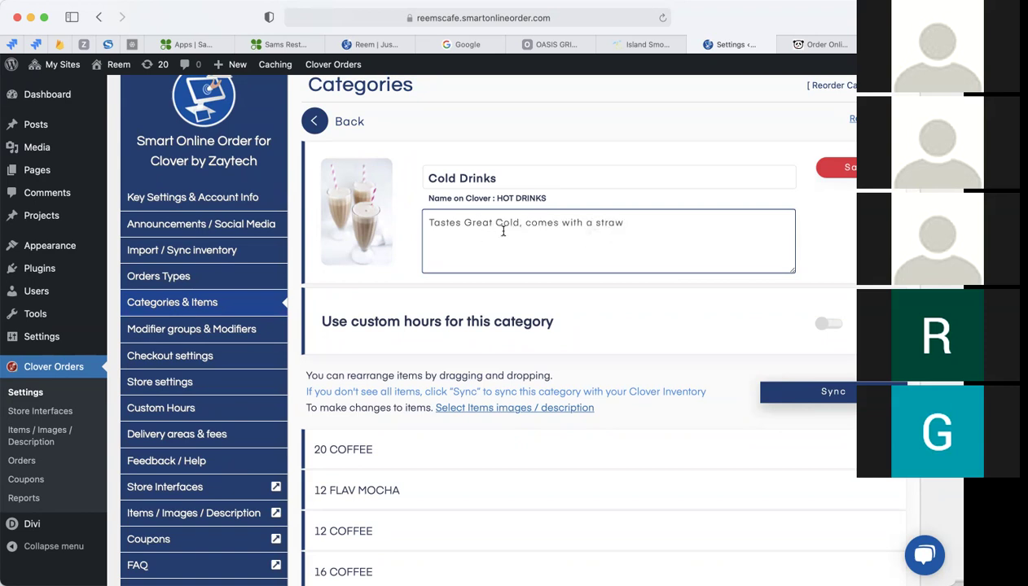
click(829, 169)
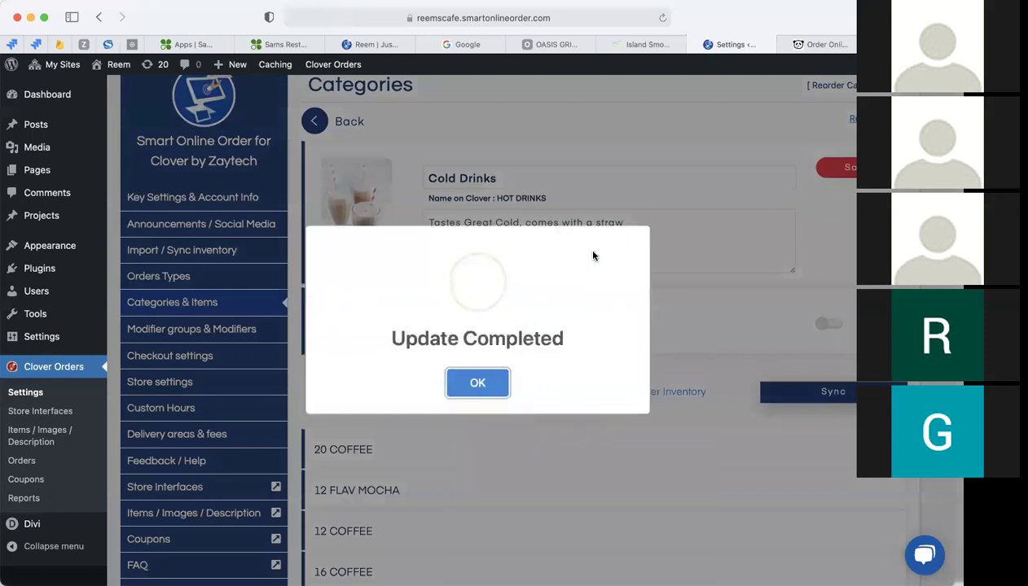
click(487, 382)
Reload the ordering page, dismiss the welcome message, and check the Cold Drinks banner, description and first item
click(400, 40)
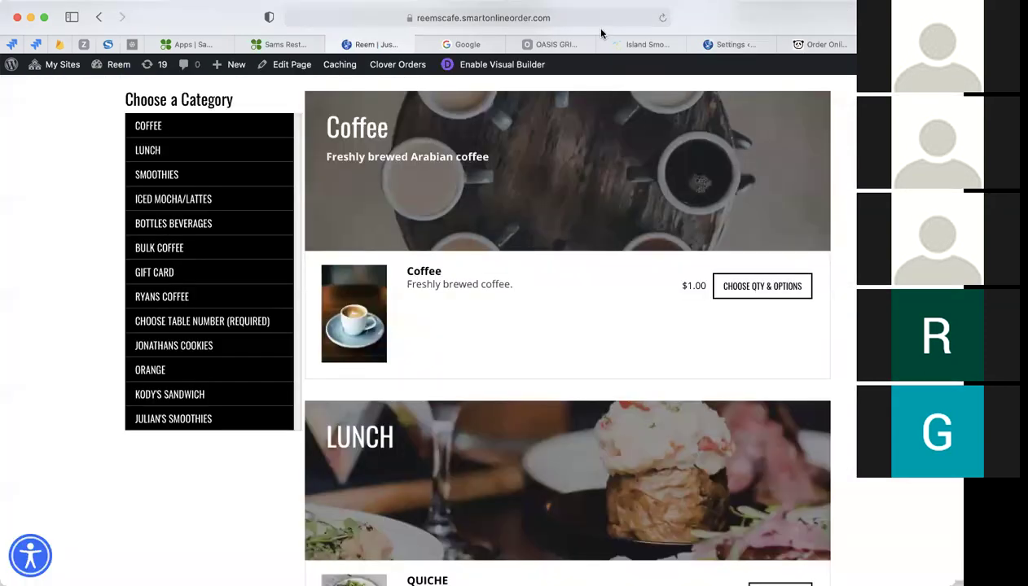
click(662, 23)
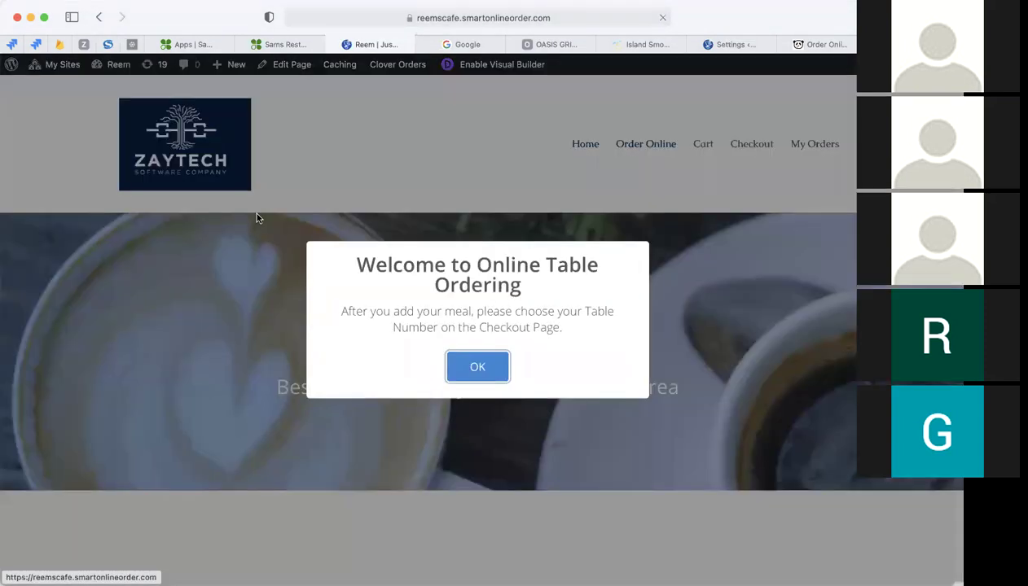
click(453, 367)
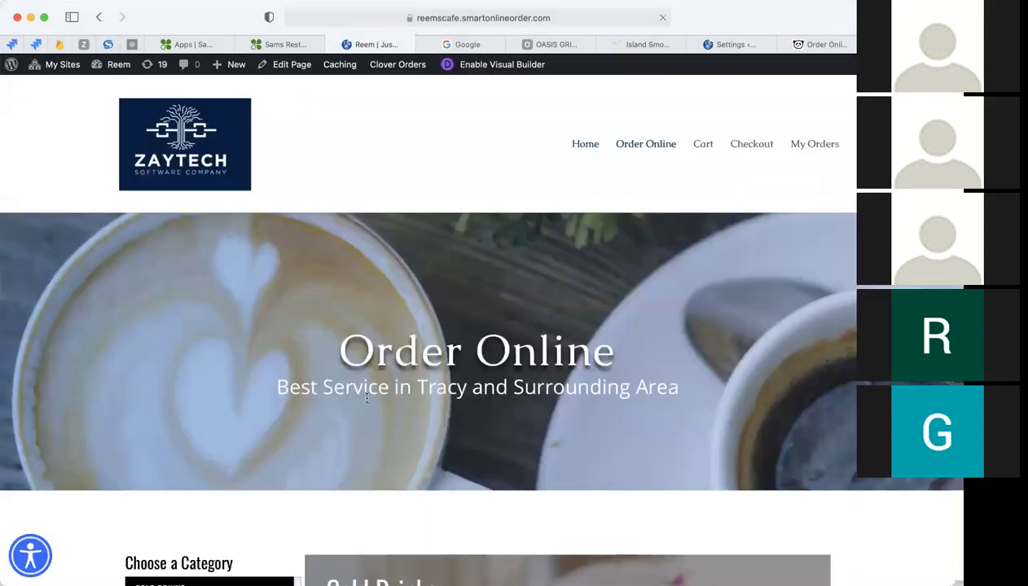
scroll(365, 397, down, 3)
scroll(366, 399, down, 4)
drag(326, 216, 530, 217)
scroll(507, 300, down, 2)
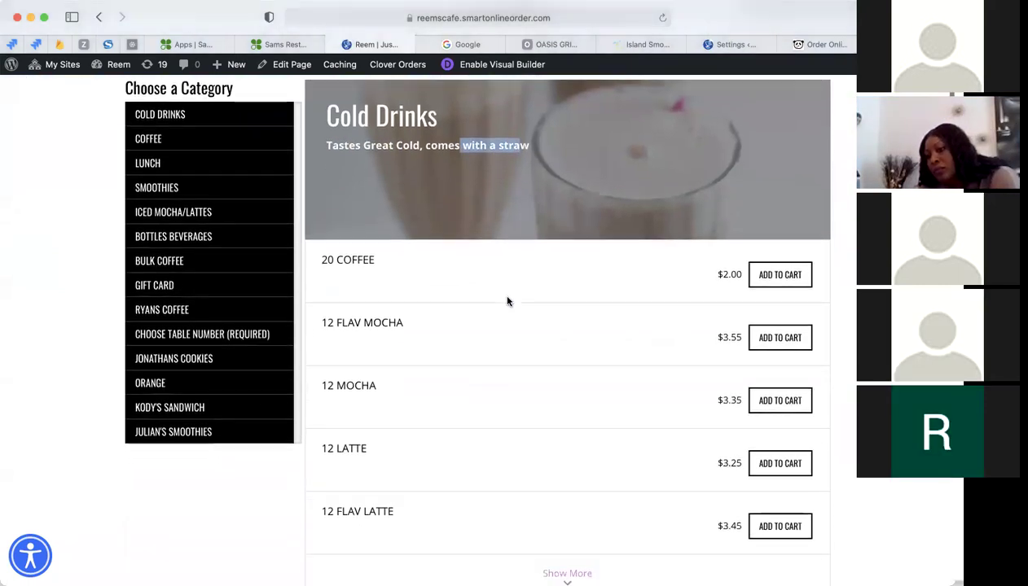
scroll(507, 302, down, 1)
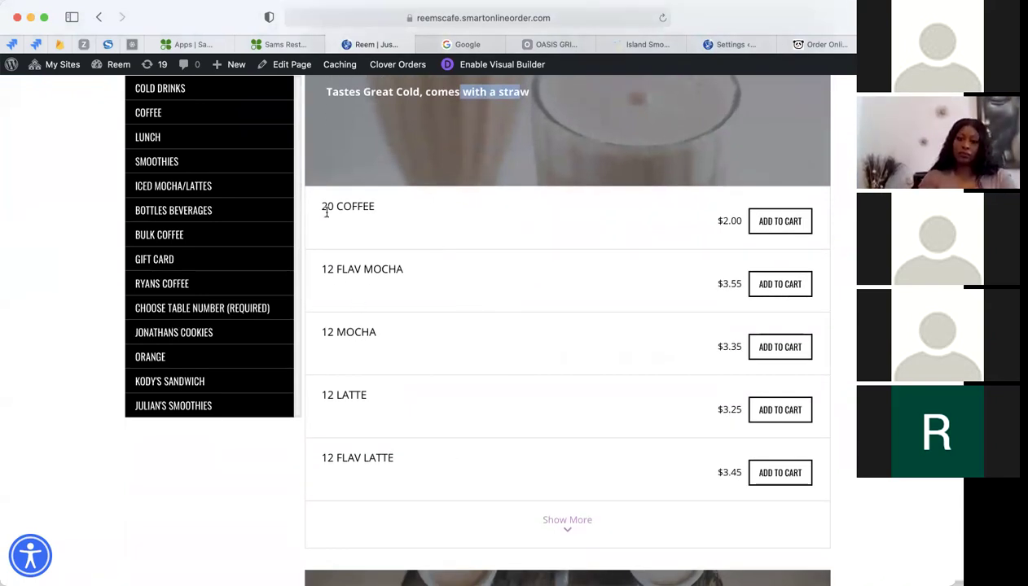
drag(323, 208, 371, 205)
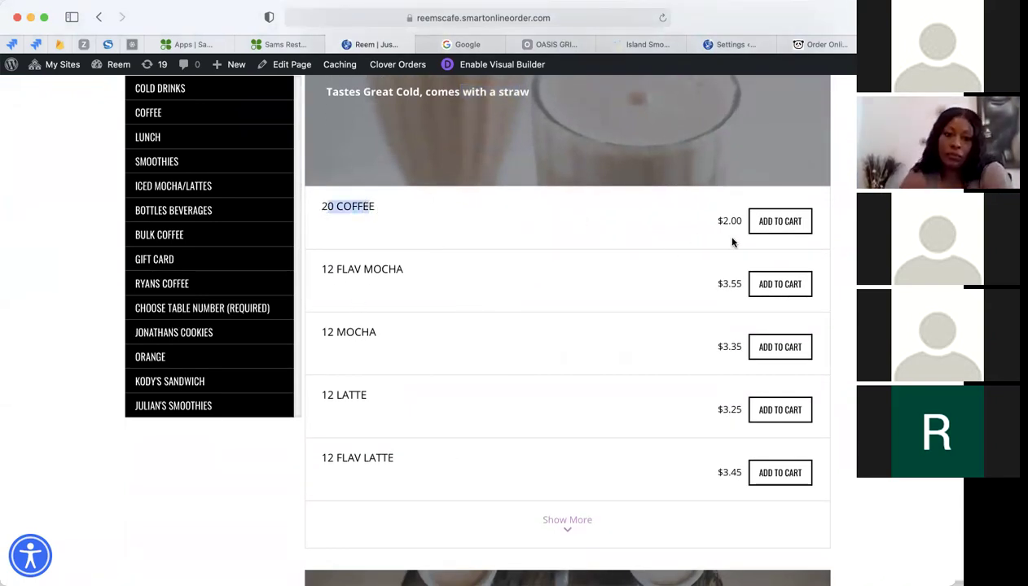
Expand the full Cold Drinks item list on the ordering page and review the items in it
scroll(521, 305, down, 1)
scroll(505, 326, down, 5)
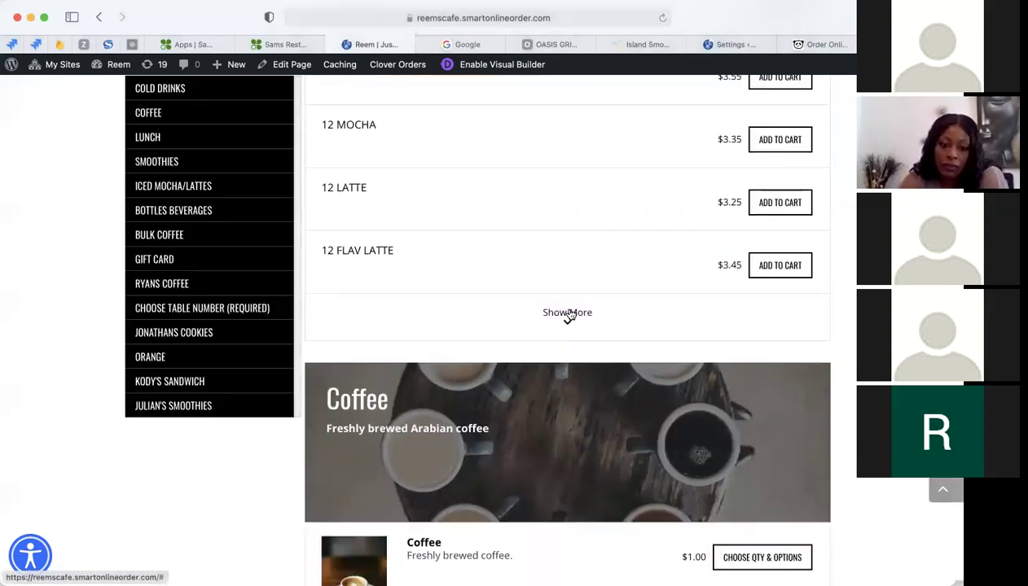
click(568, 314)
scroll(491, 411, down, 10)
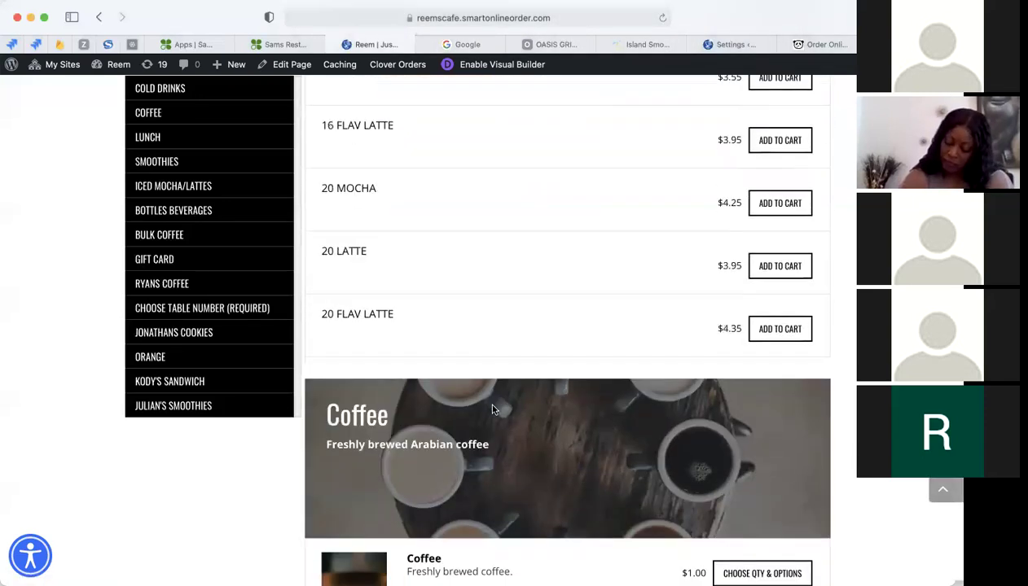
scroll(491, 410, up, 10)
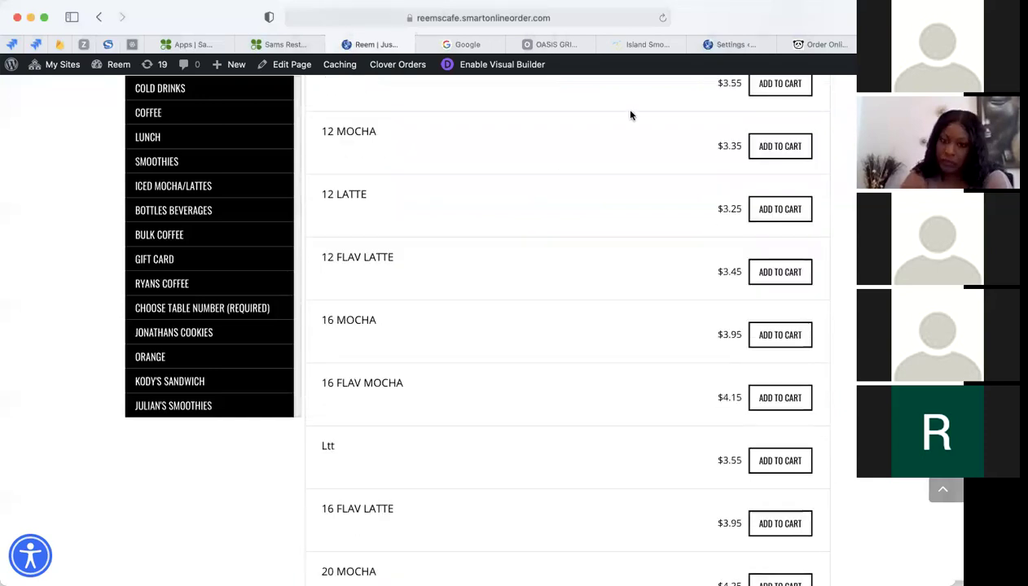
Go back to the plugin's category list and examine the other categories with their images and descriptions
click(719, 46)
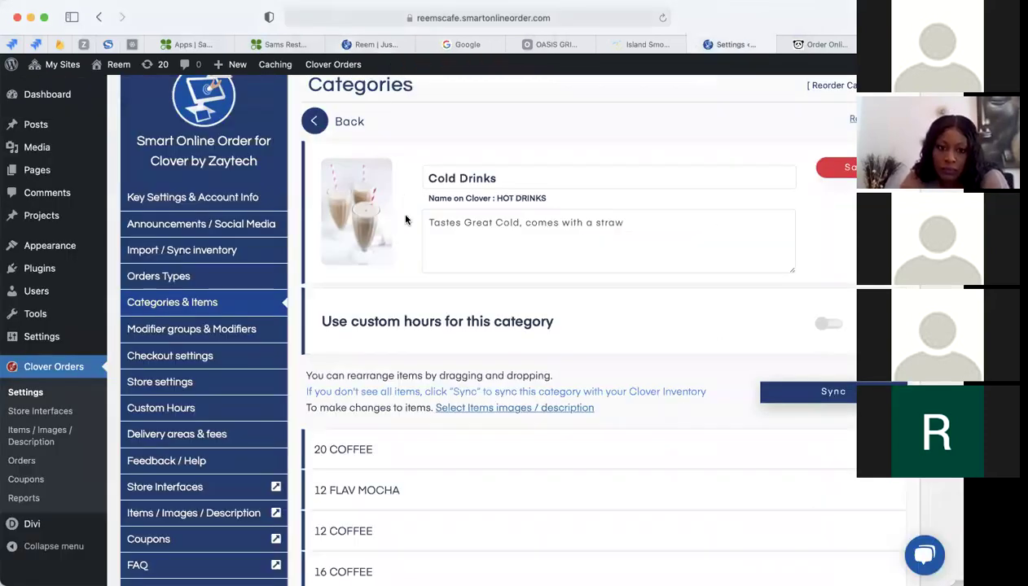
click(315, 121)
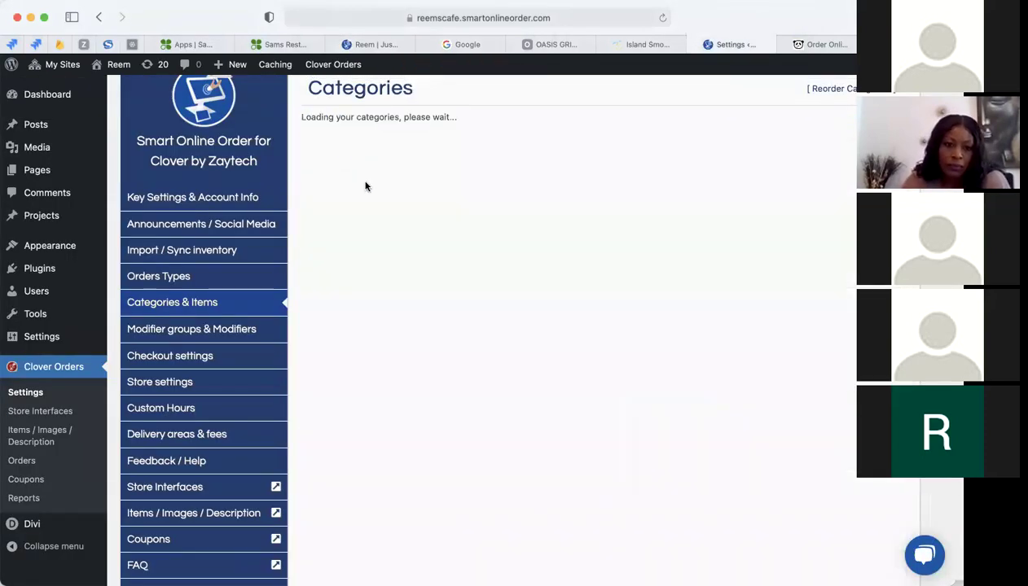
scroll(406, 341, down, 1)
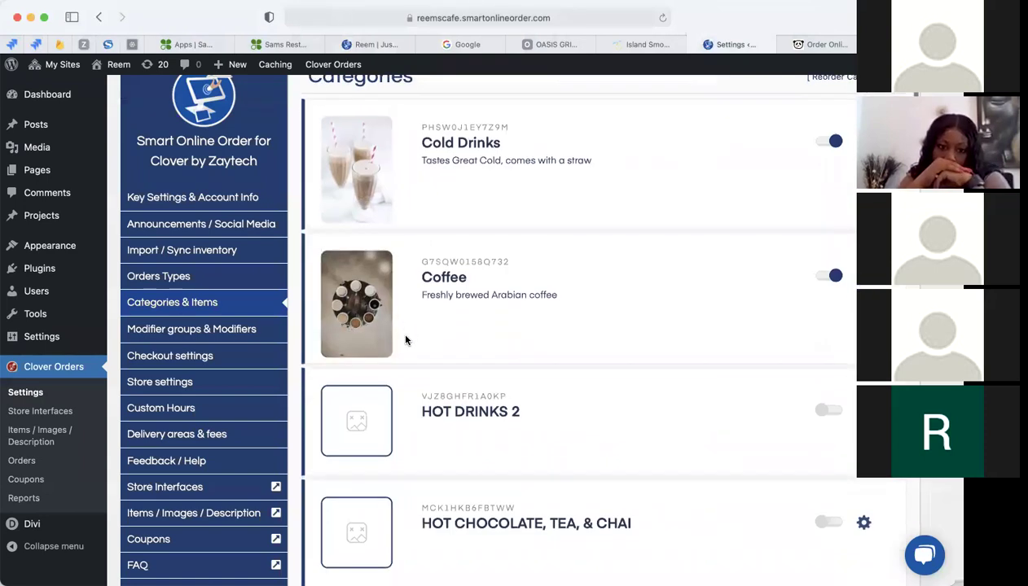
scroll(405, 341, down, 3)
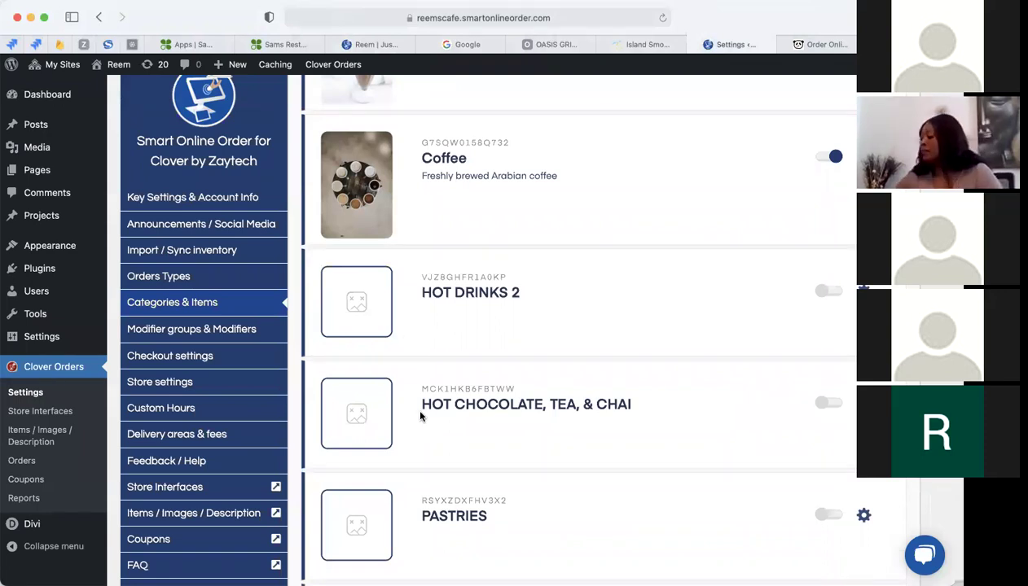
scroll(427, 434, down, 3)
triple_click(426, 283)
click(445, 303)
scroll(449, 311, up, 2)
scroll(448, 311, up, 3)
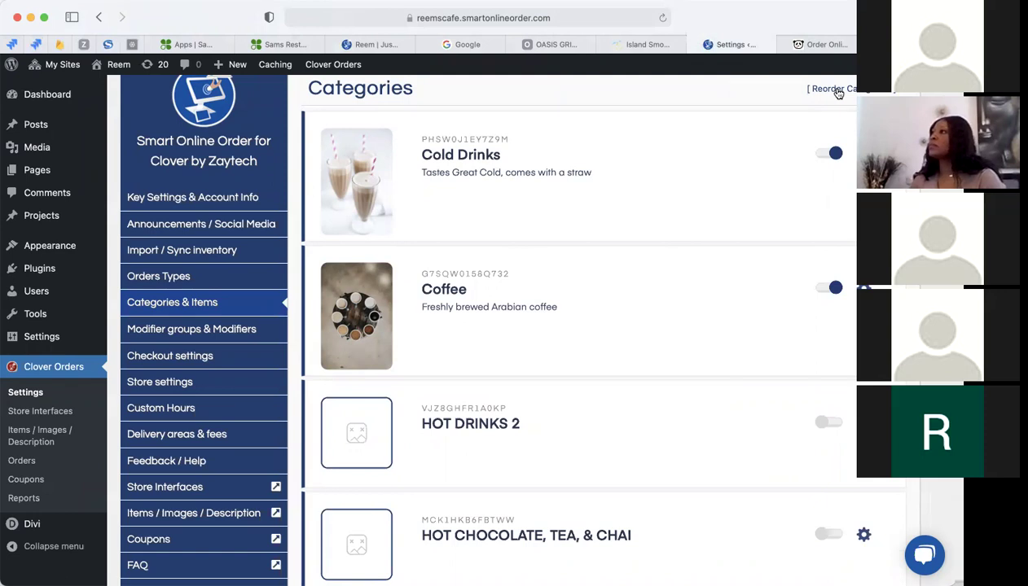
Open category reordering in the plugin and move BLENDED DRINKS to the first position
click(835, 94)
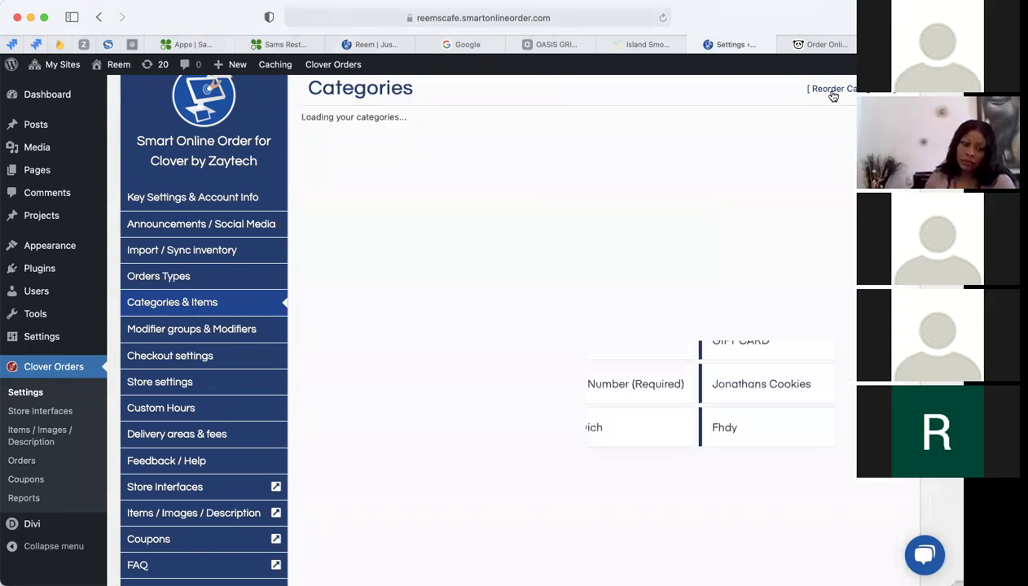
scroll(521, 341, down, 2)
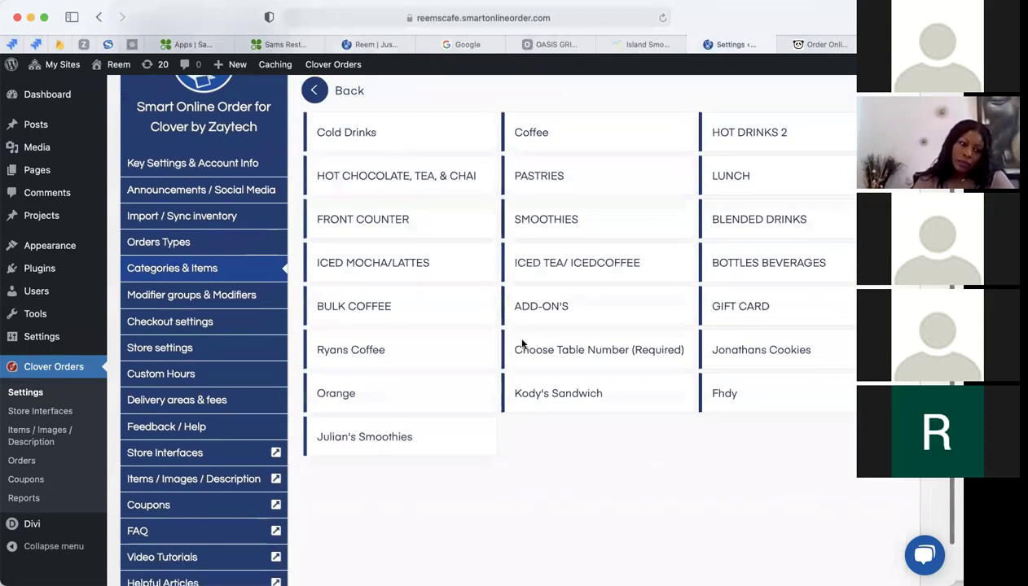
drag(731, 197, 336, 106)
scroll(360, 199, up, 3)
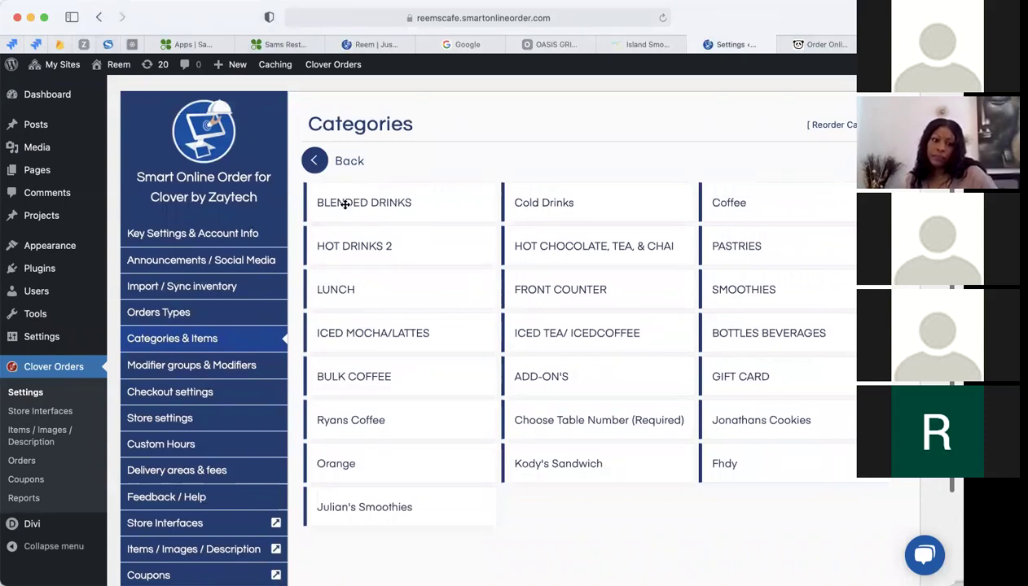
Enable the BLENDED DRINKS category and give it the chocolate milkshake photo from the media library
click(315, 162)
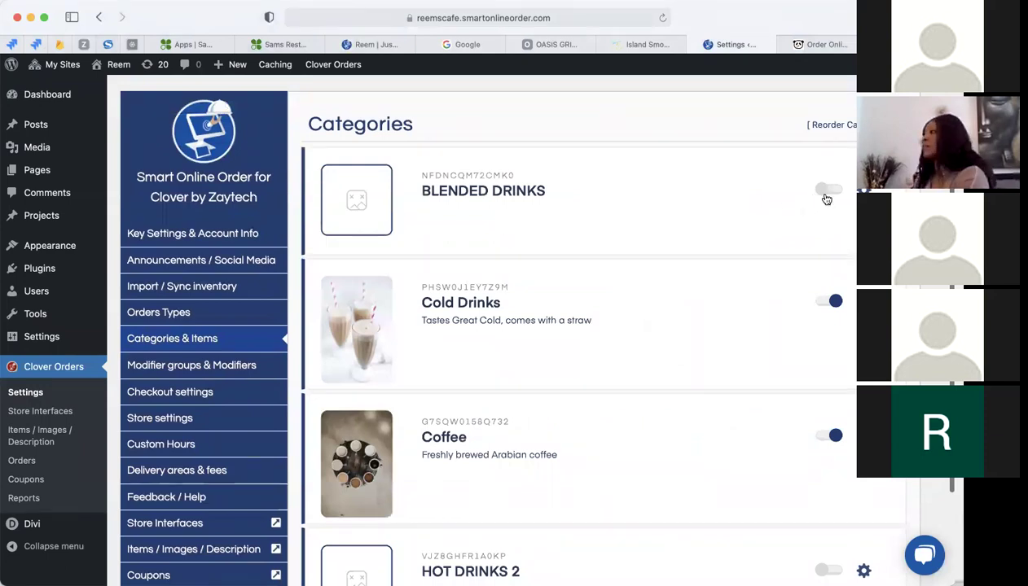
click(825, 195)
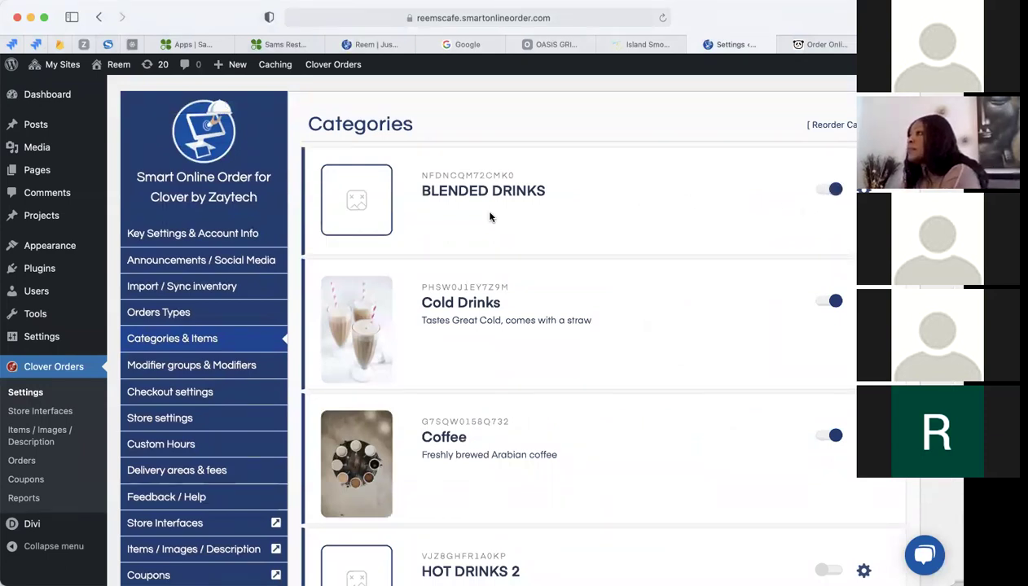
click(359, 215)
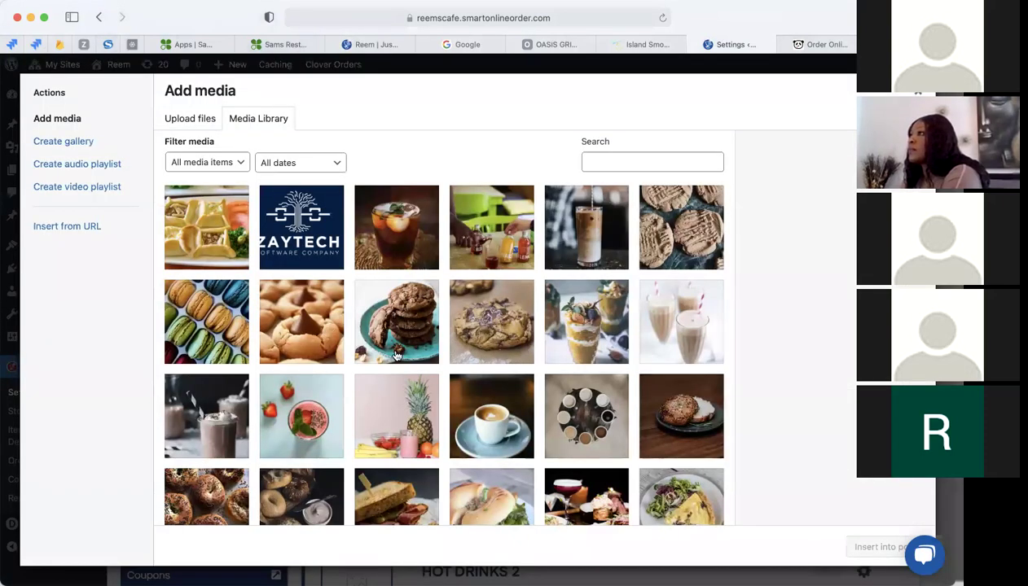
scroll(391, 326, down, 2)
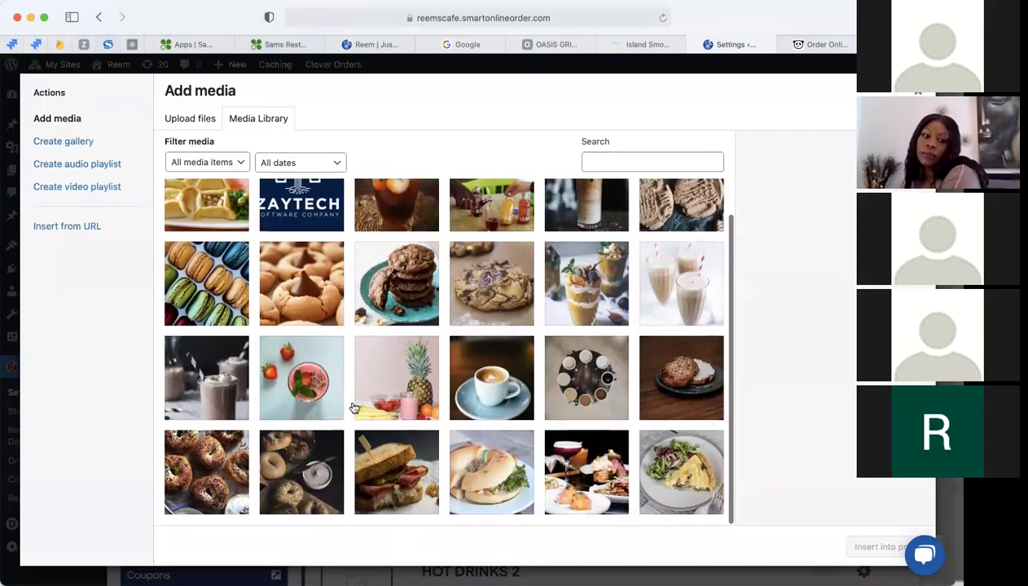
click(307, 393)
click(216, 399)
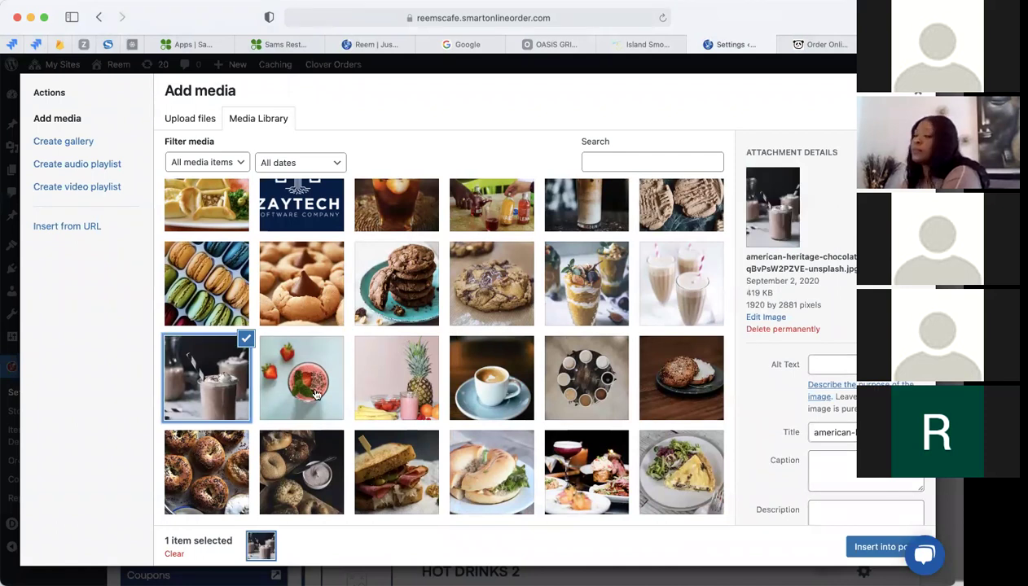
click(872, 548)
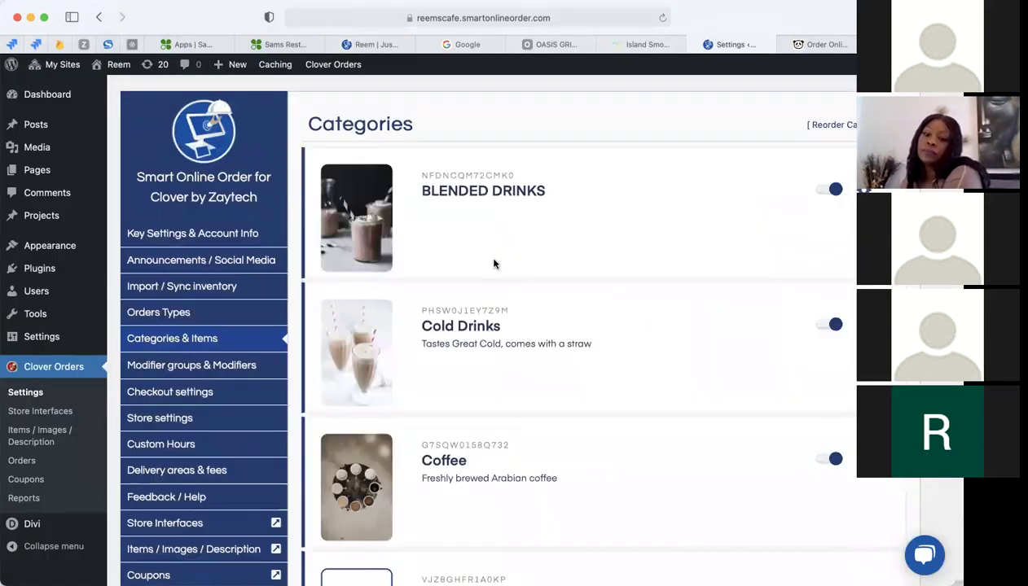
Add the description "Enjoy the month of November with these Blended Drinks" to the BLENDED DRINKS category and save it
triple_click(509, 191)
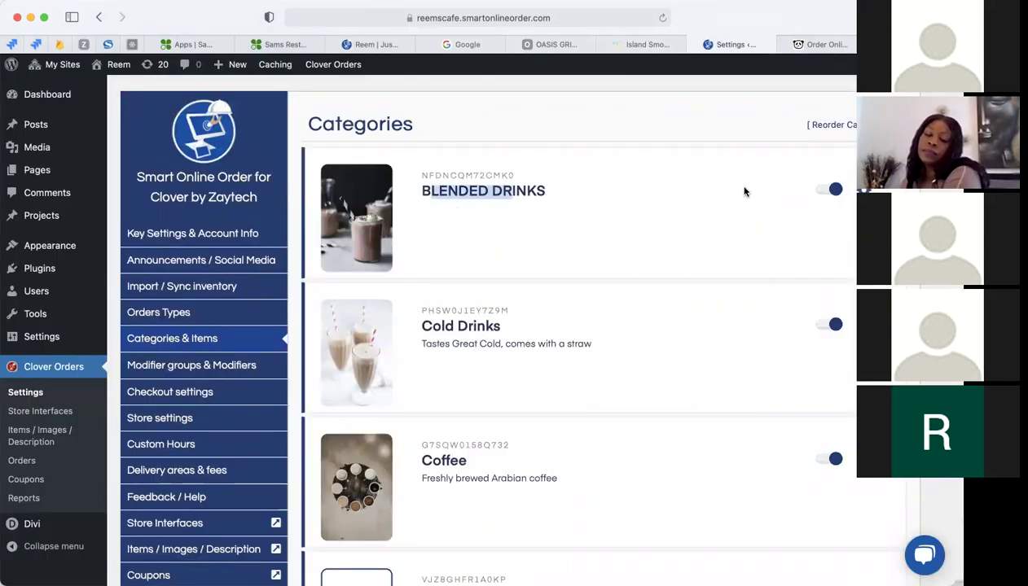
click(799, 199)
click(496, 260)
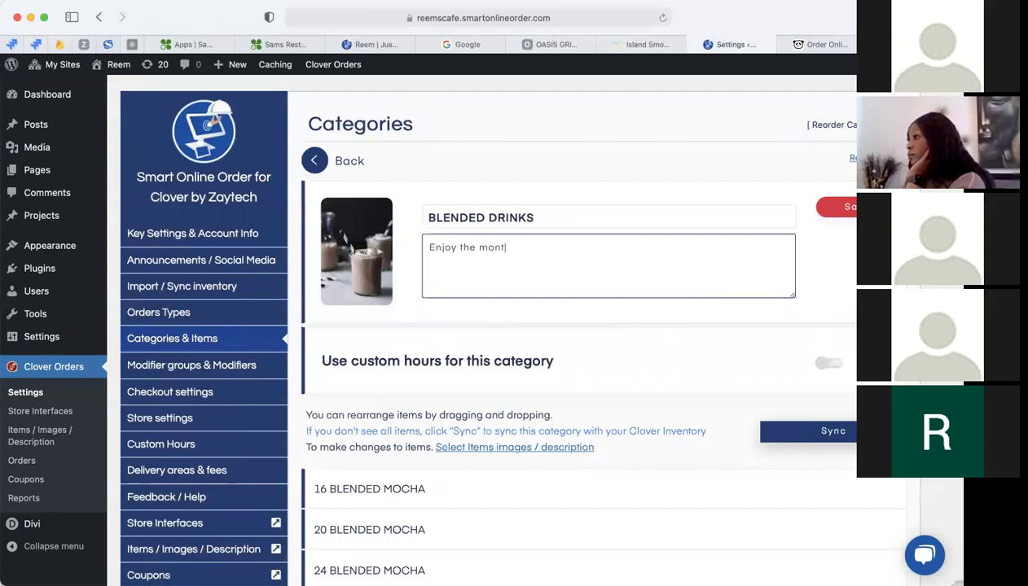
text(Enjoy the month of Noemb)
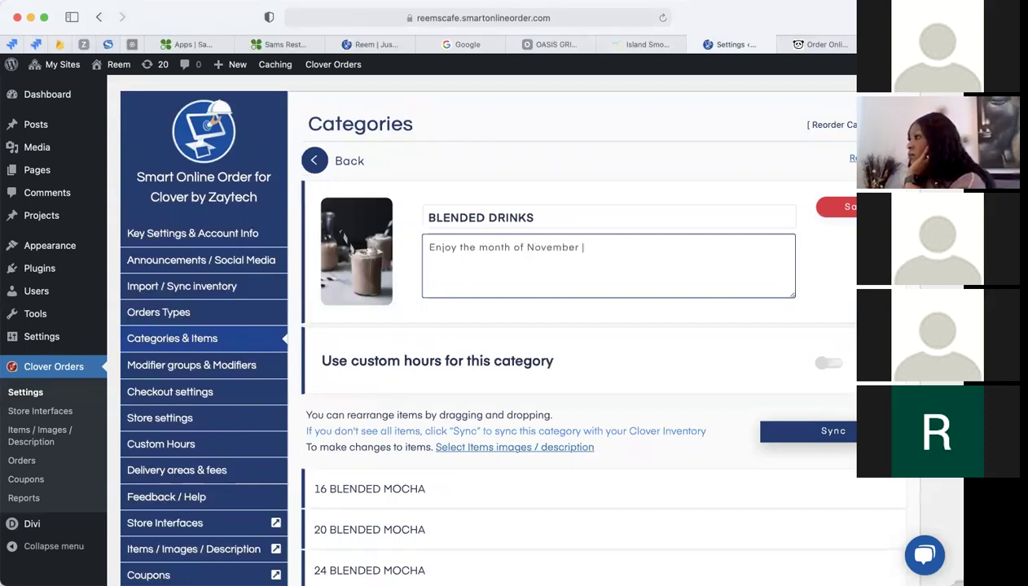
text(er with these Blended Dr)
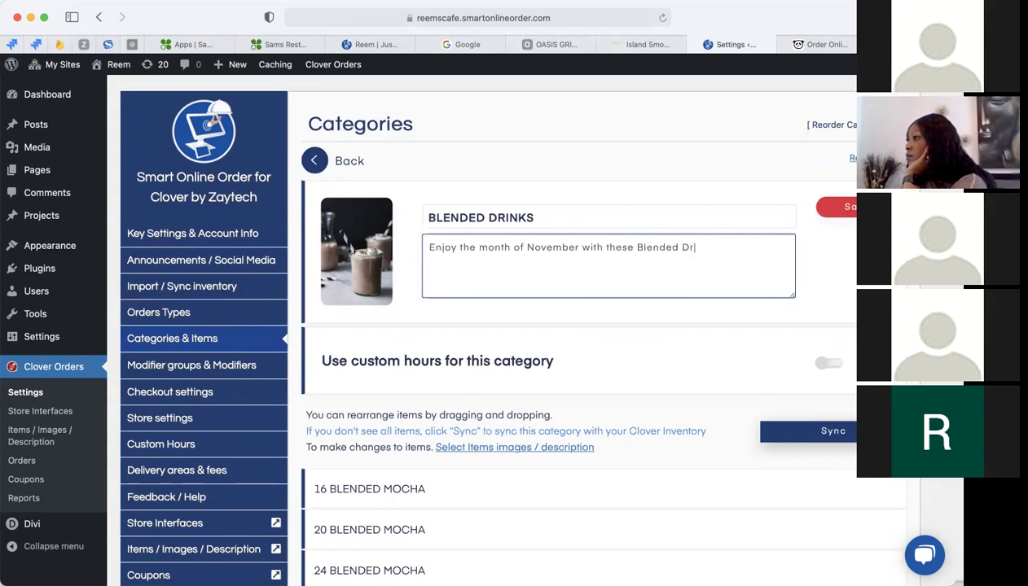
text(inks)
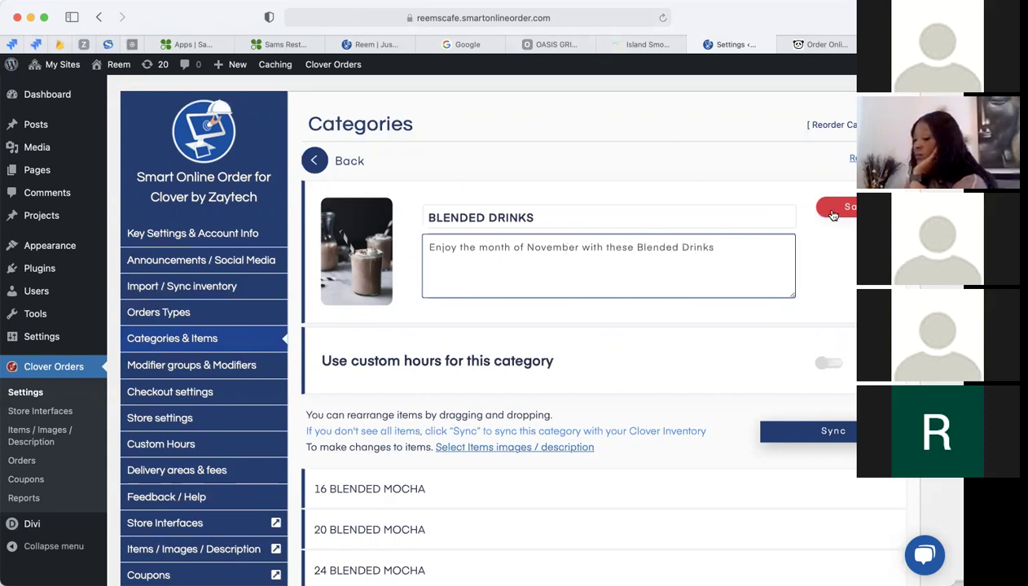
click(825, 208)
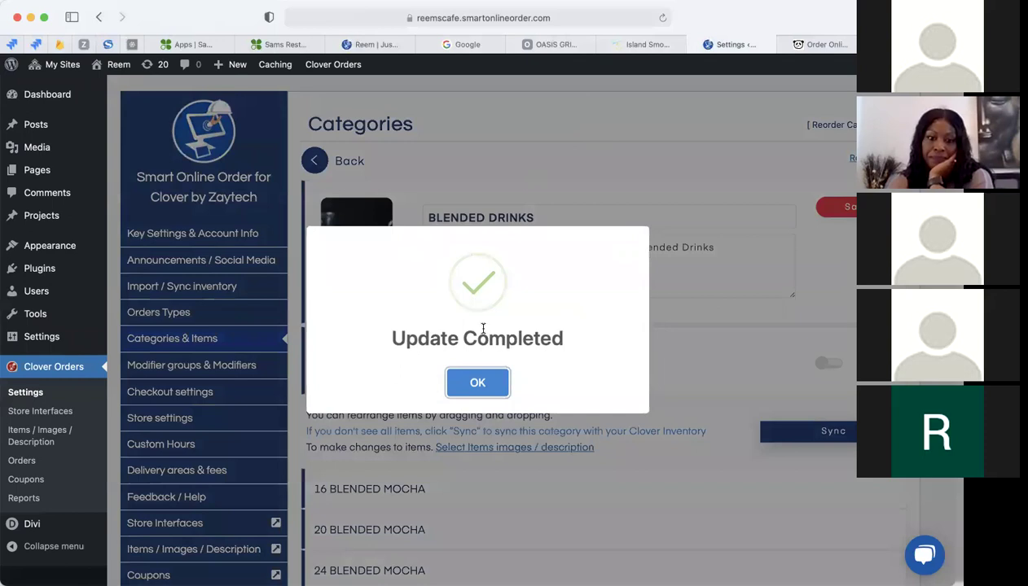
click(480, 383)
Reload the Reem ordering page and check the BLENDED DRINKS banner image and description
click(377, 46)
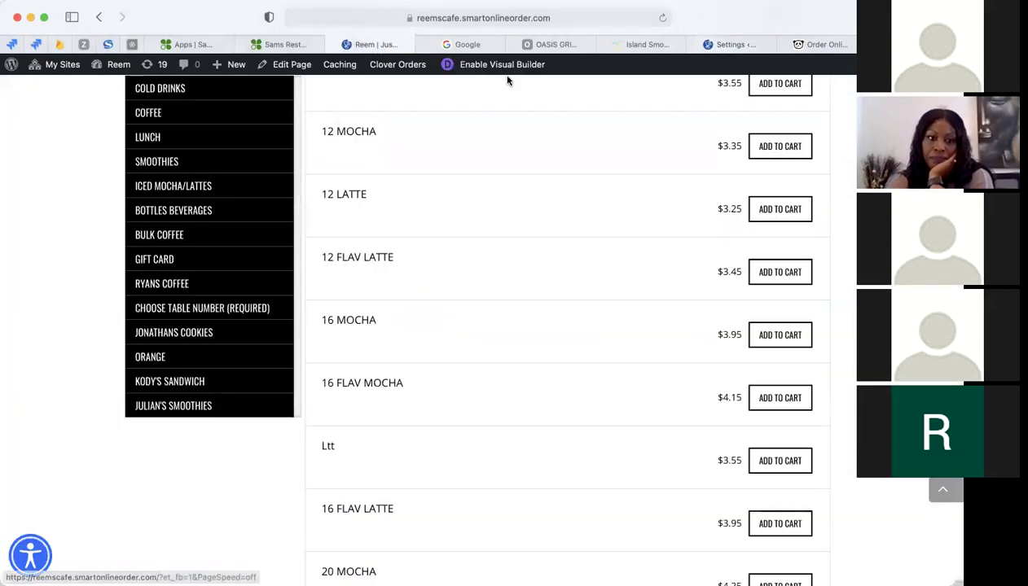
click(662, 18)
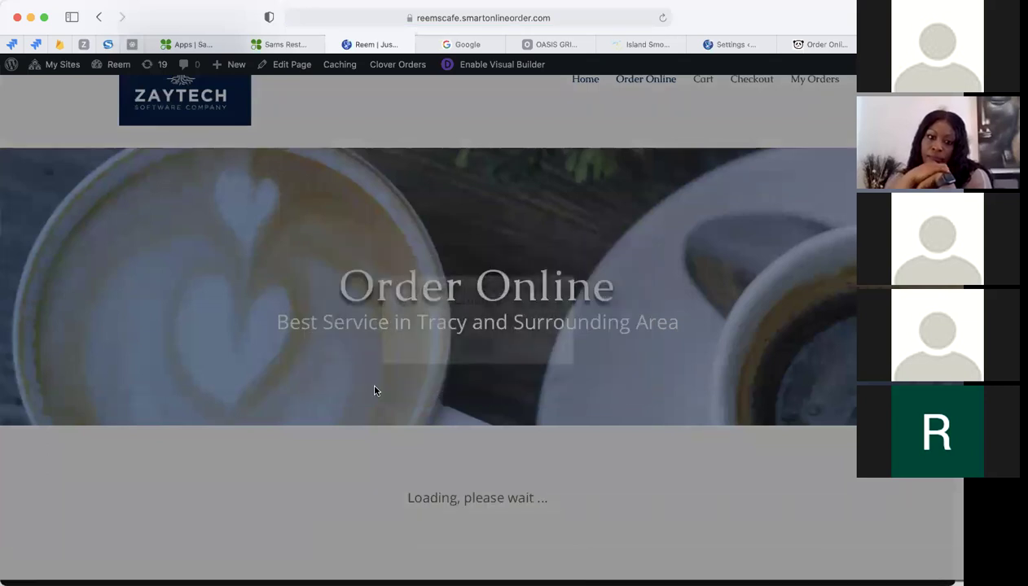
scroll(374, 386, down, 5)
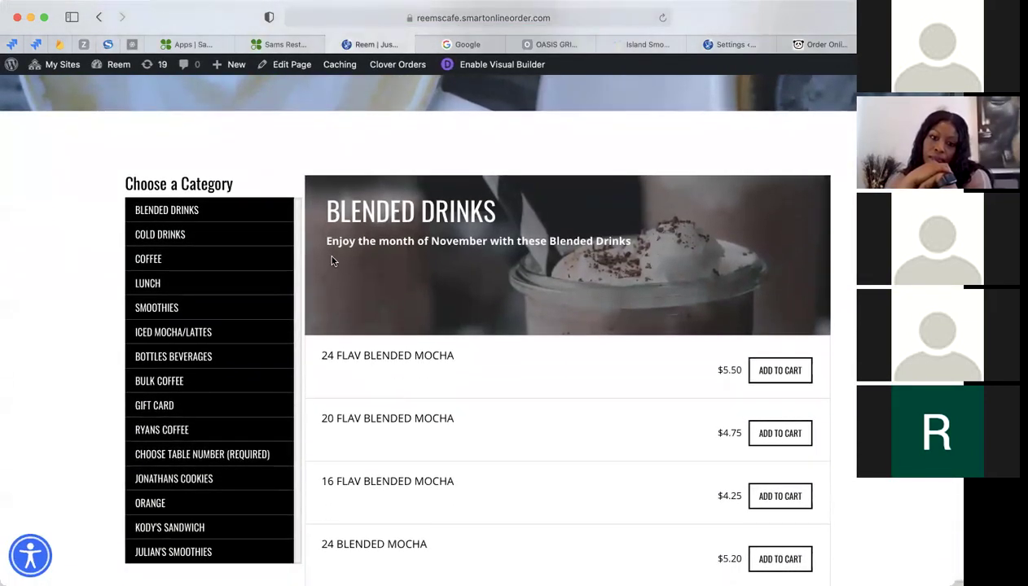
drag(327, 243, 520, 243)
Review the blended mocha items and their order under BLENDED DRINKS on the ordering page
scroll(450, 317, down, 5)
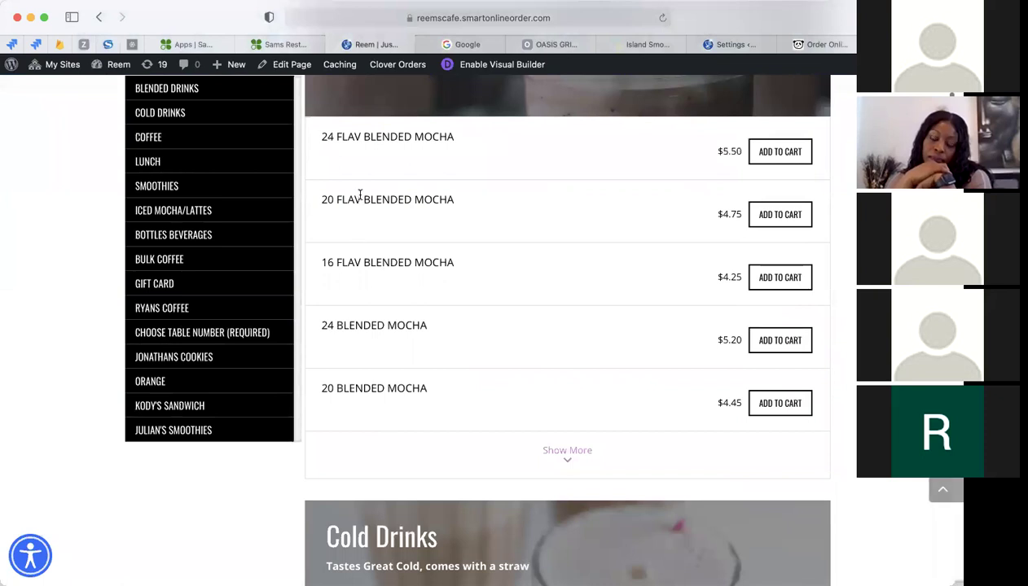
drag(322, 136, 411, 163)
scroll(389, 308, down, 1)
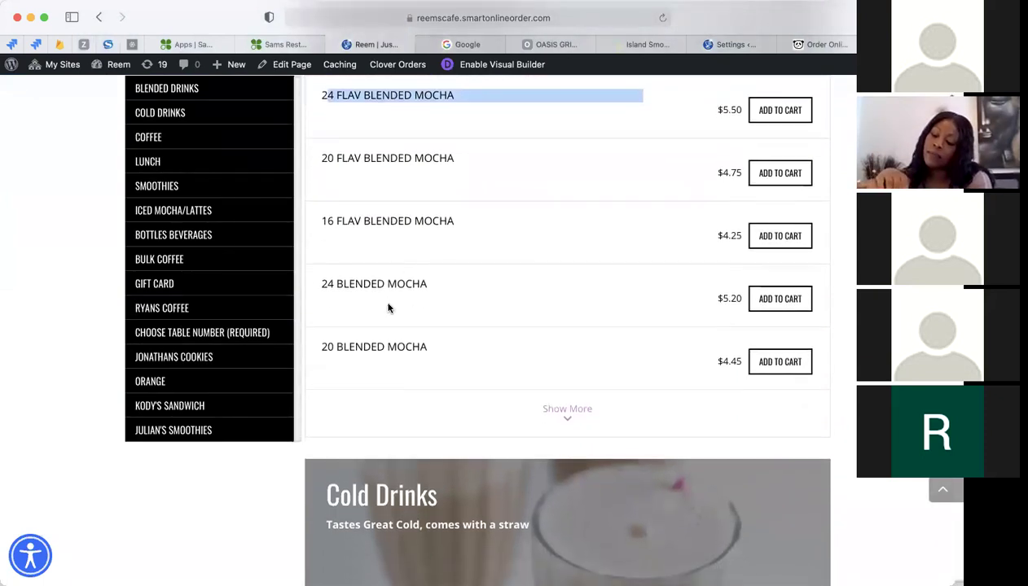
drag(328, 351, 382, 348)
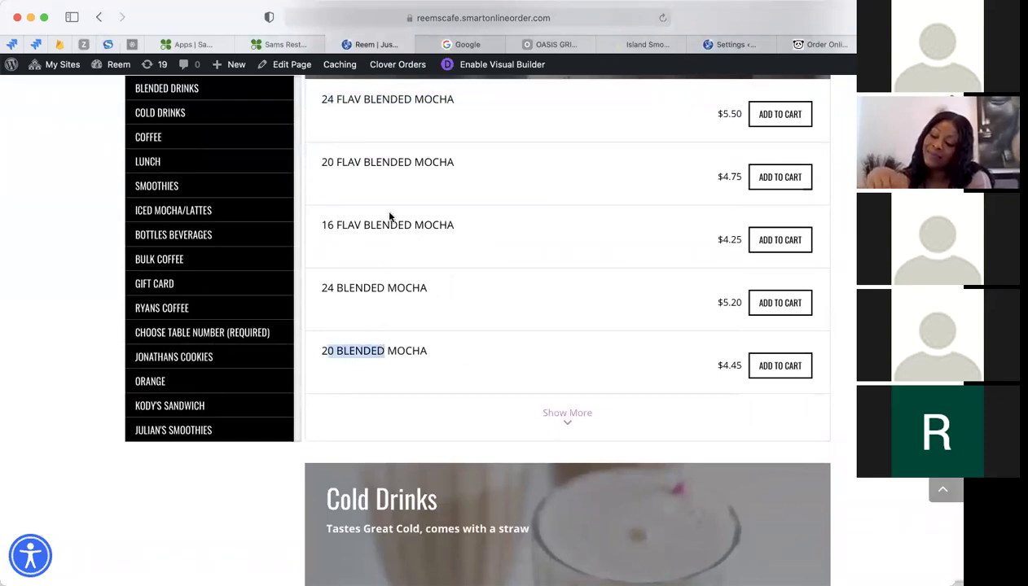
scroll(418, 301, up, 3)
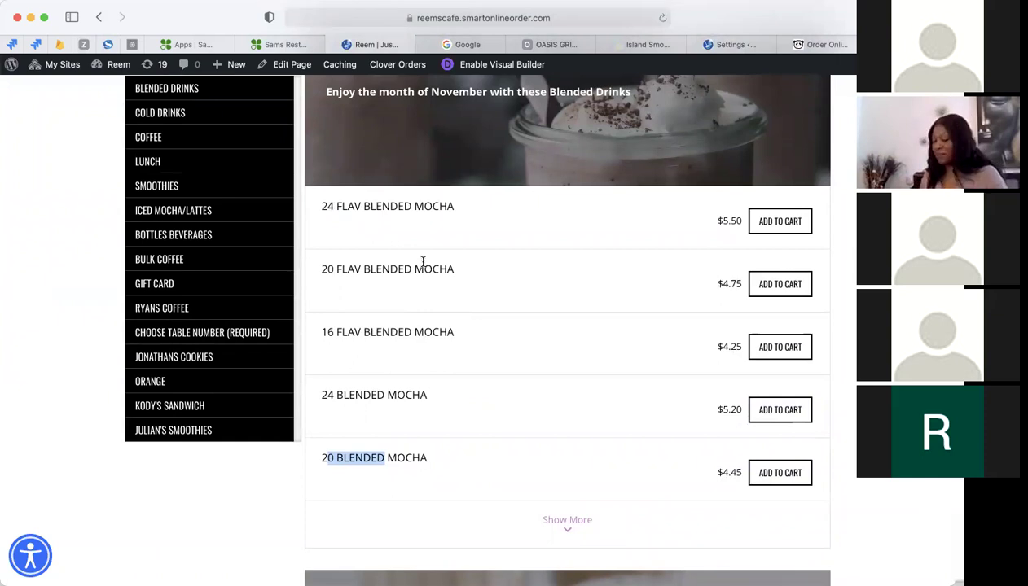
scroll(435, 292, up, 4)
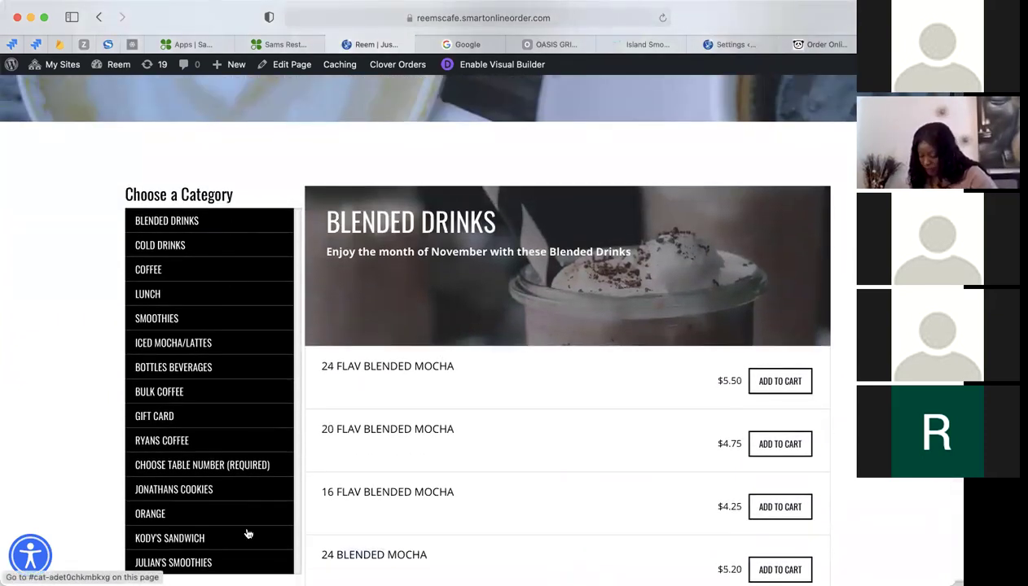
Look through the Cold Drinks, Coffee and LUNCH sections further down the ordering page
scroll(388, 447, down, 20)
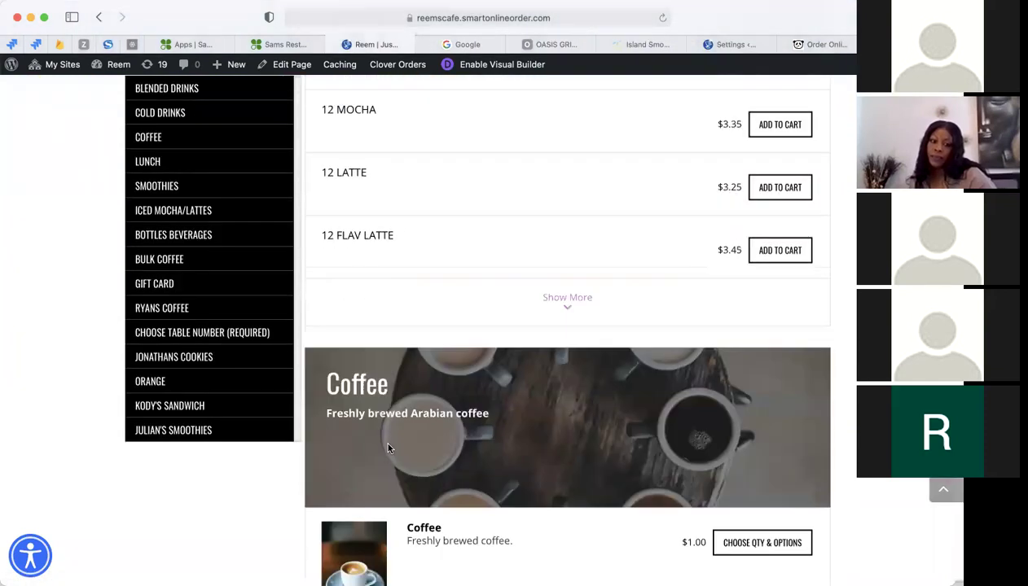
scroll(387, 447, down, 3)
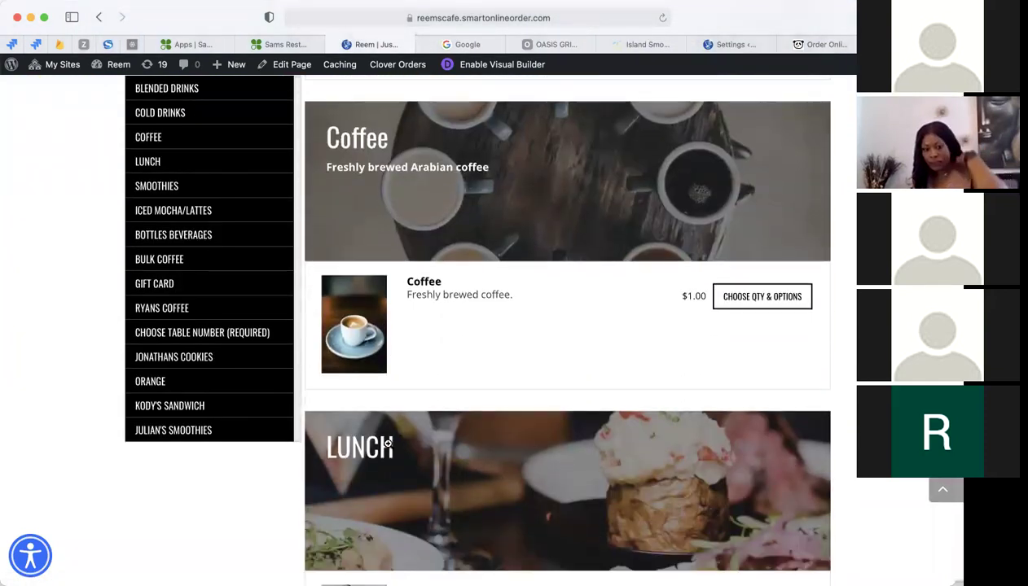
scroll(503, 193, up, 5)
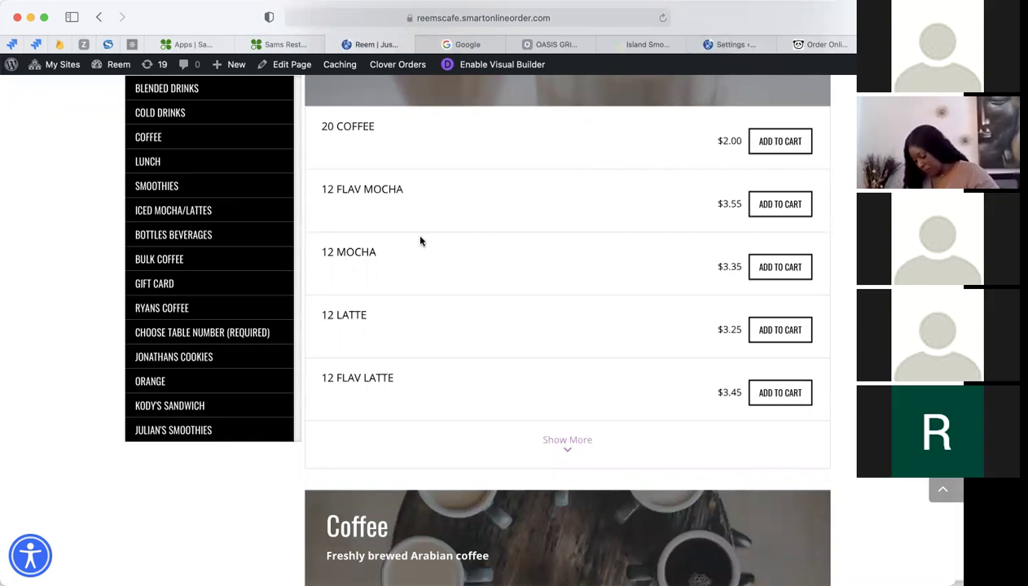
Return to the plugin settings and examine the BLENDED DRINKS item list and custom hours option
click(723, 44)
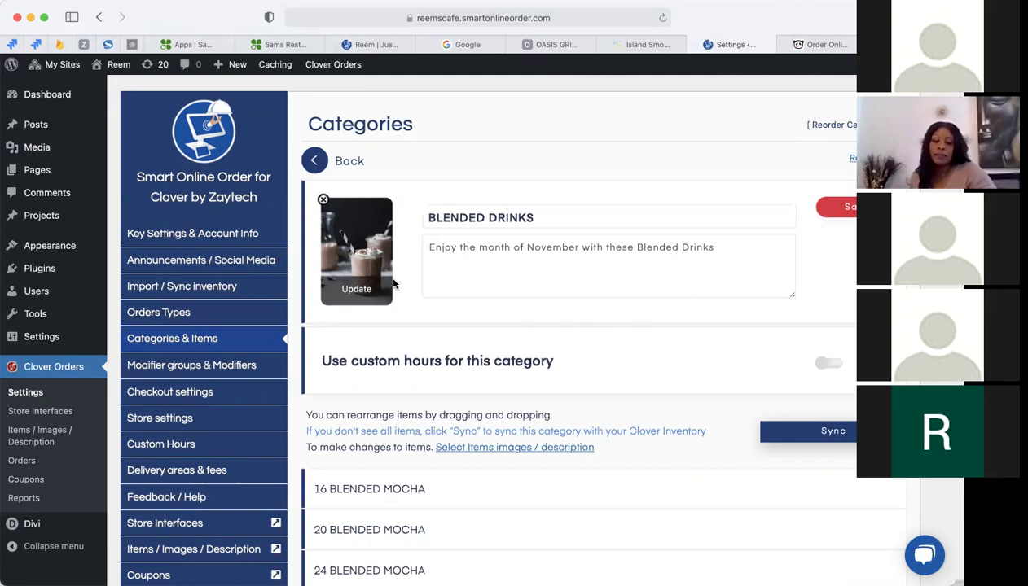
scroll(368, 388, down, 1)
scroll(368, 388, down, 3)
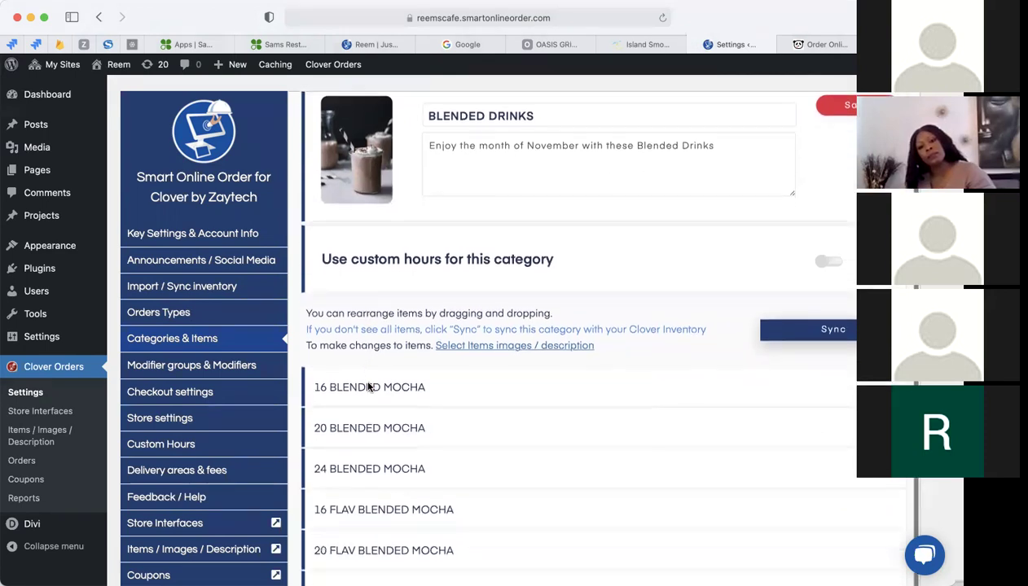
scroll(369, 384, up, 1)
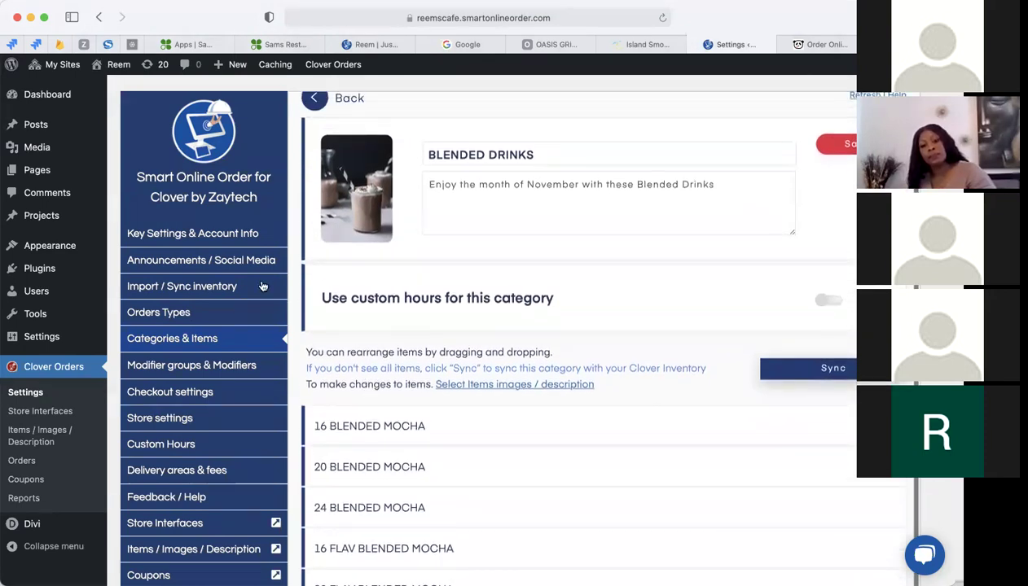
Open the plugin's checkout settings and review the login to checkout section and the available payment options
click(233, 390)
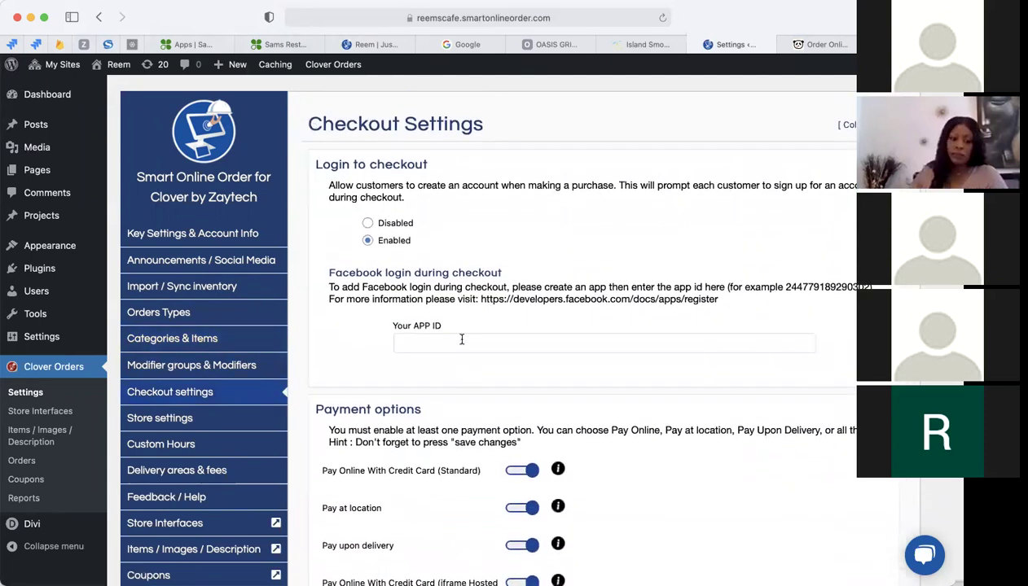
scroll(344, 416, down, 2)
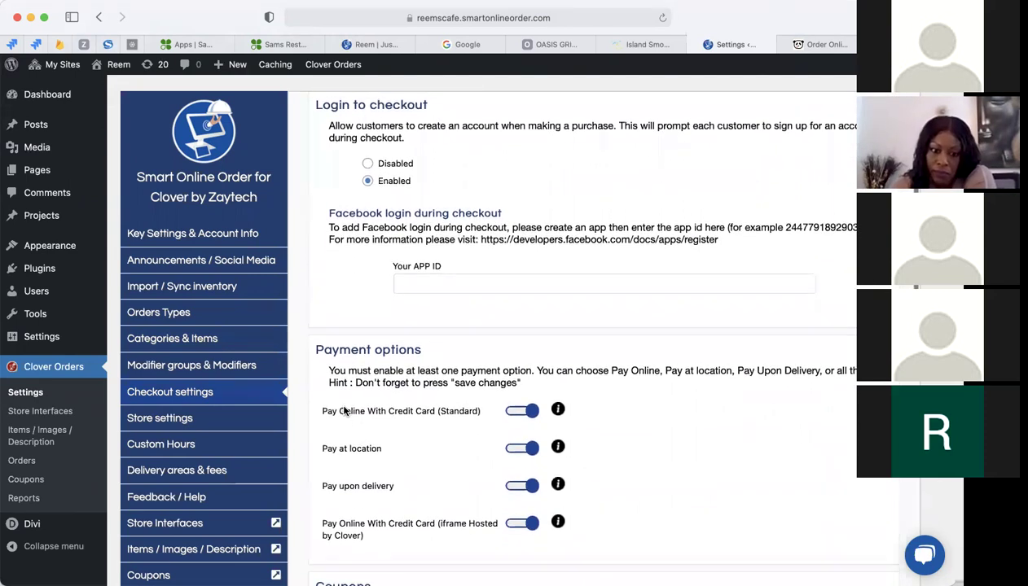
drag(320, 441, 377, 441)
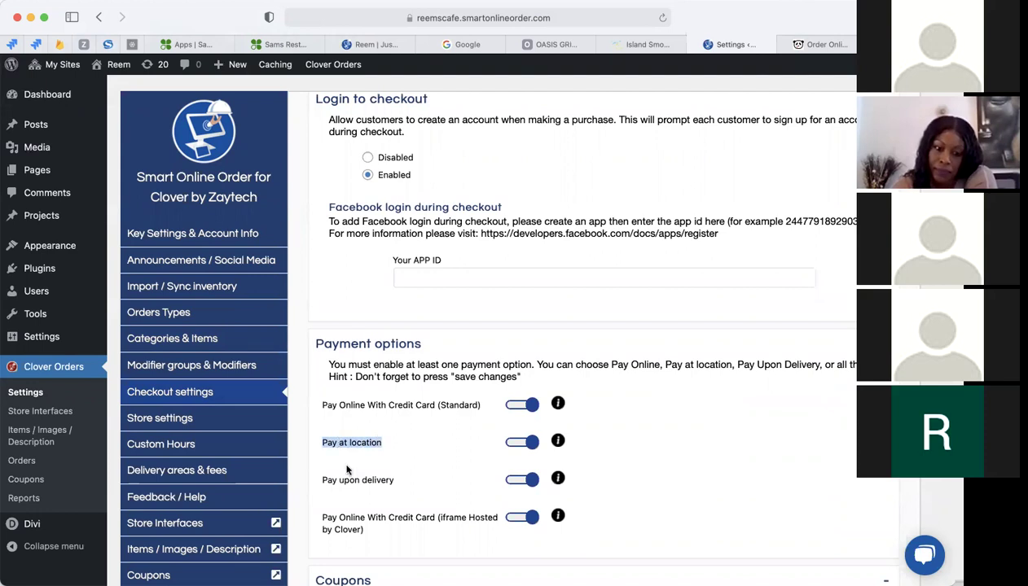
drag(322, 480, 397, 481)
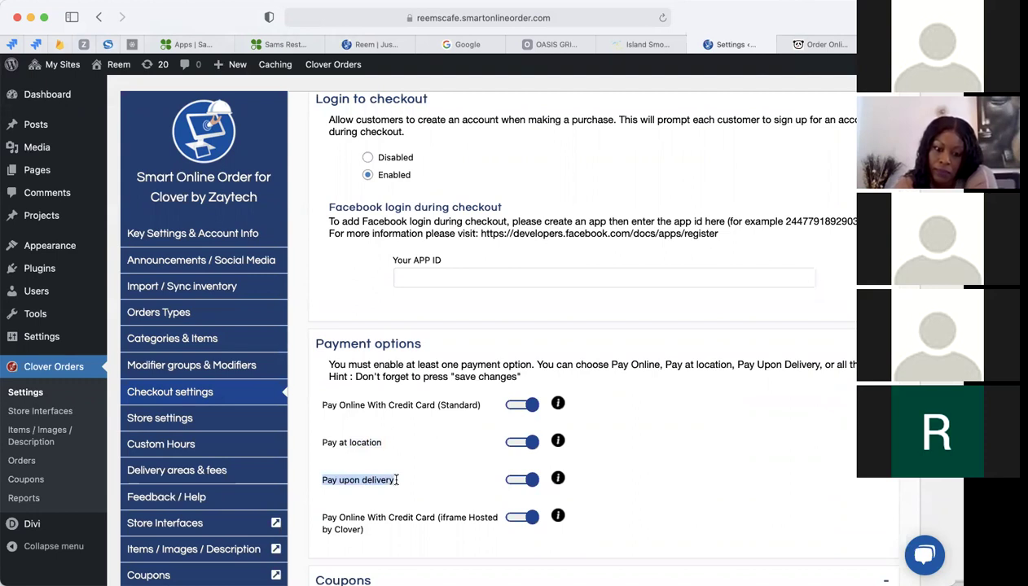
scroll(397, 480, down, 3)
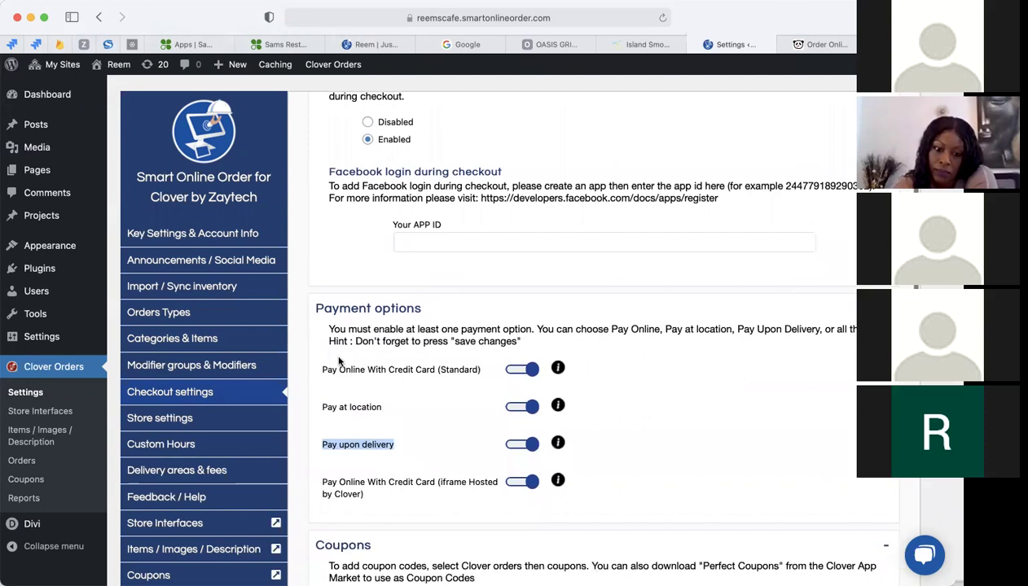
Examine the coupon settings and try the option to accept coupons created via the Perfect Coupons app
scroll(353, 387, down, 5)
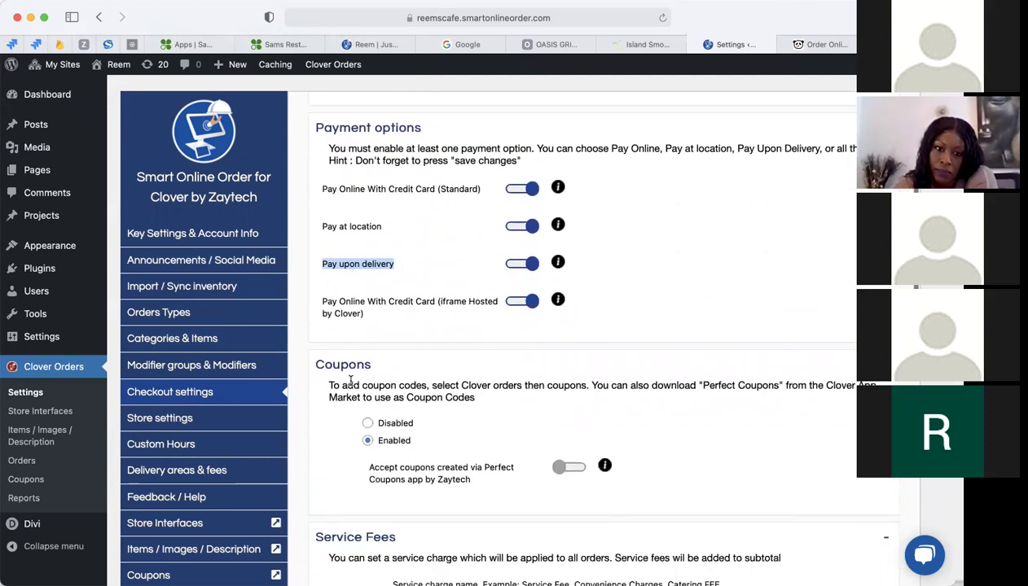
scroll(351, 381, down, 2)
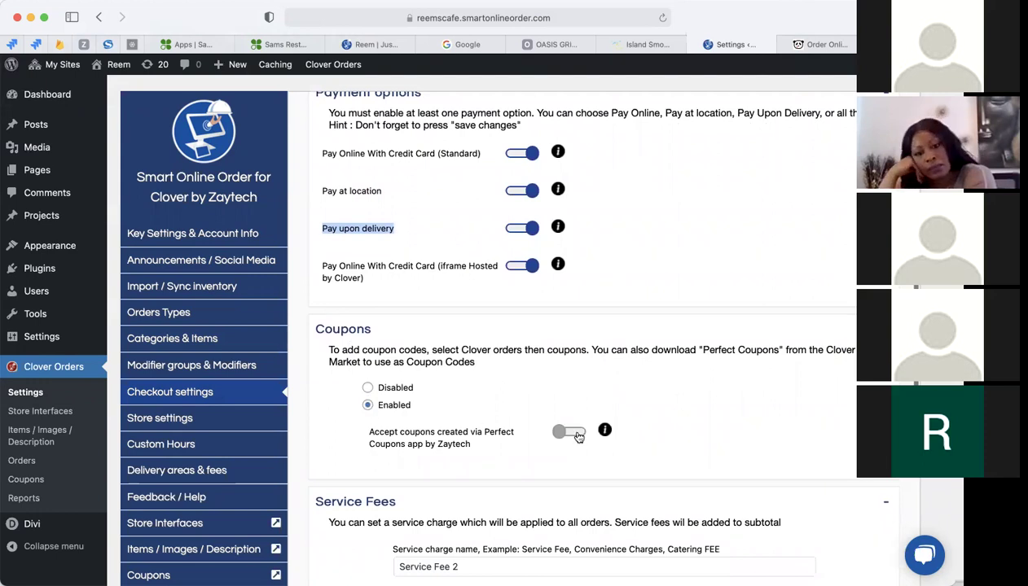
scroll(567, 437, down, 2)
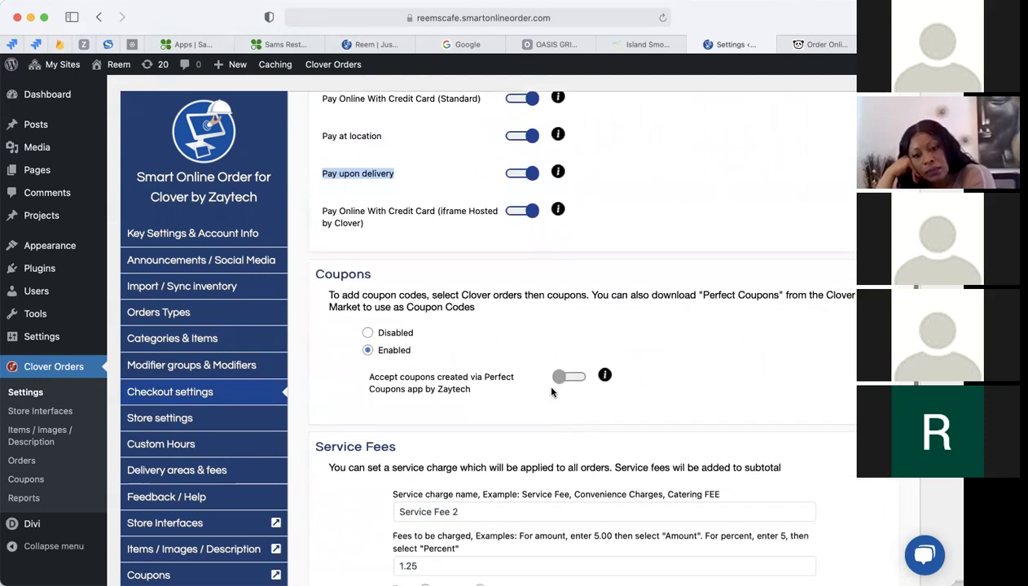
click(561, 378)
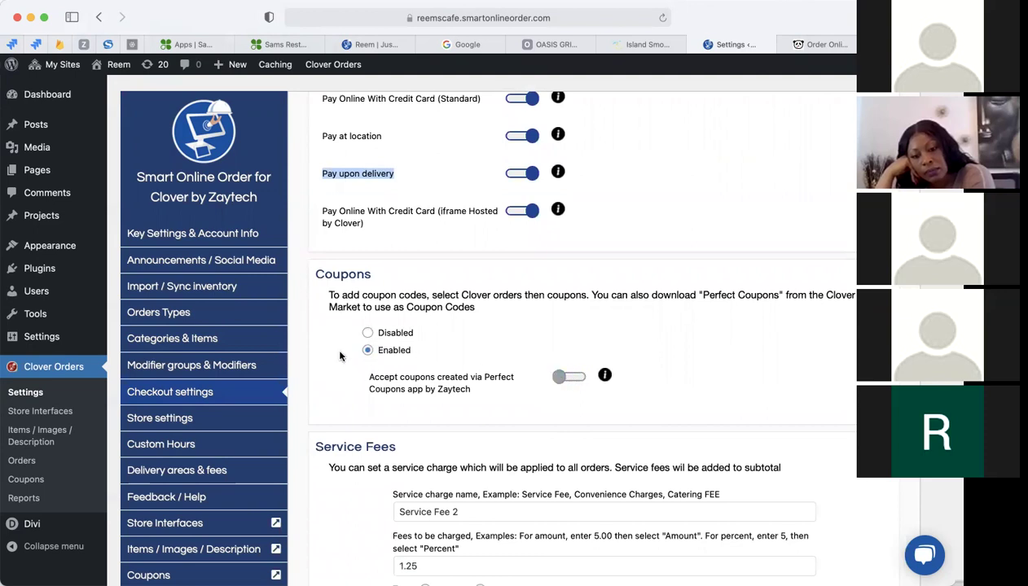
Rename the service charge in the Service Fees section to "Online Order fee"
mouse_move(99, 181)
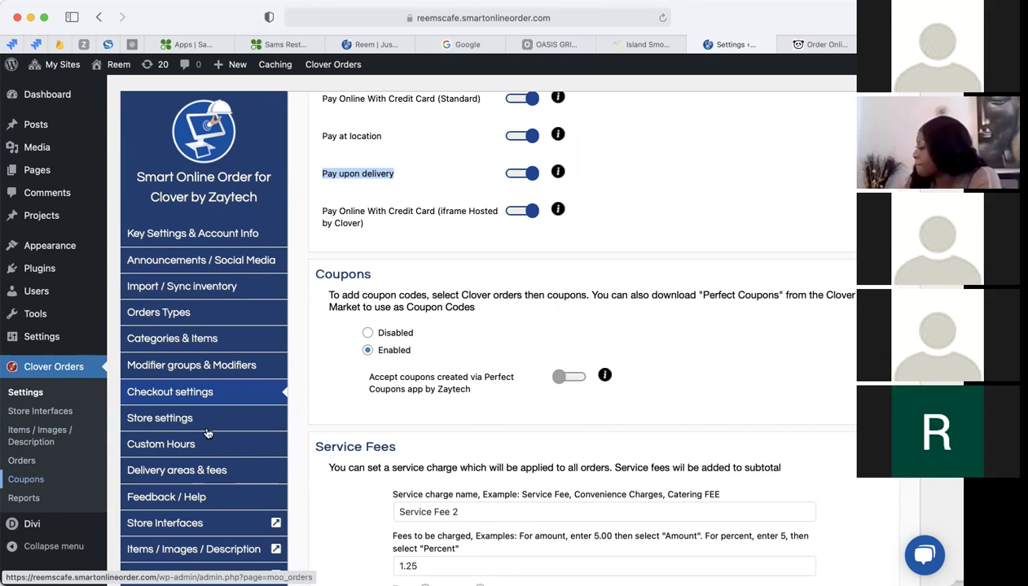
scroll(343, 406, down, 4)
scroll(343, 406, down, 2)
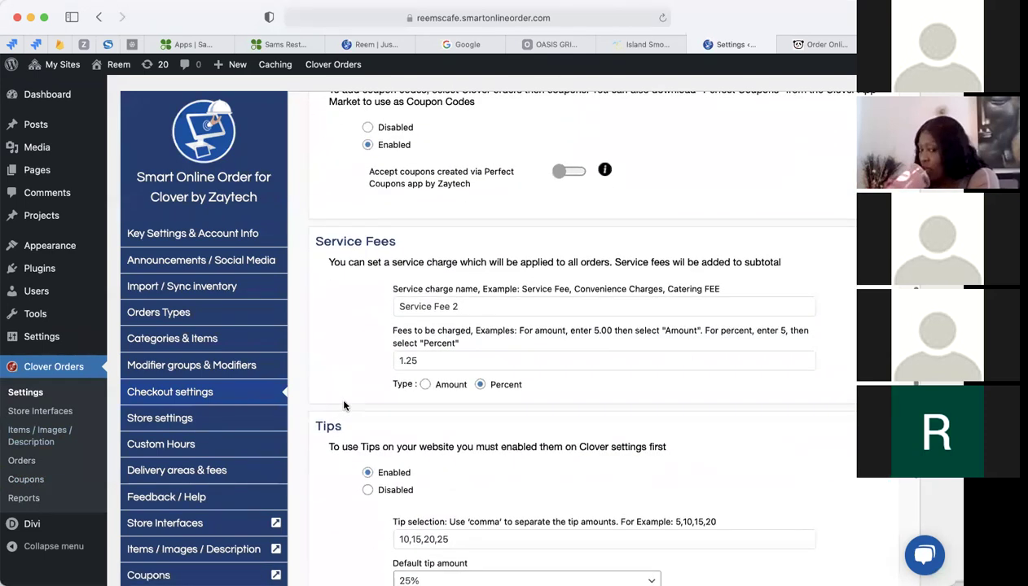
scroll(344, 337, down, 1)
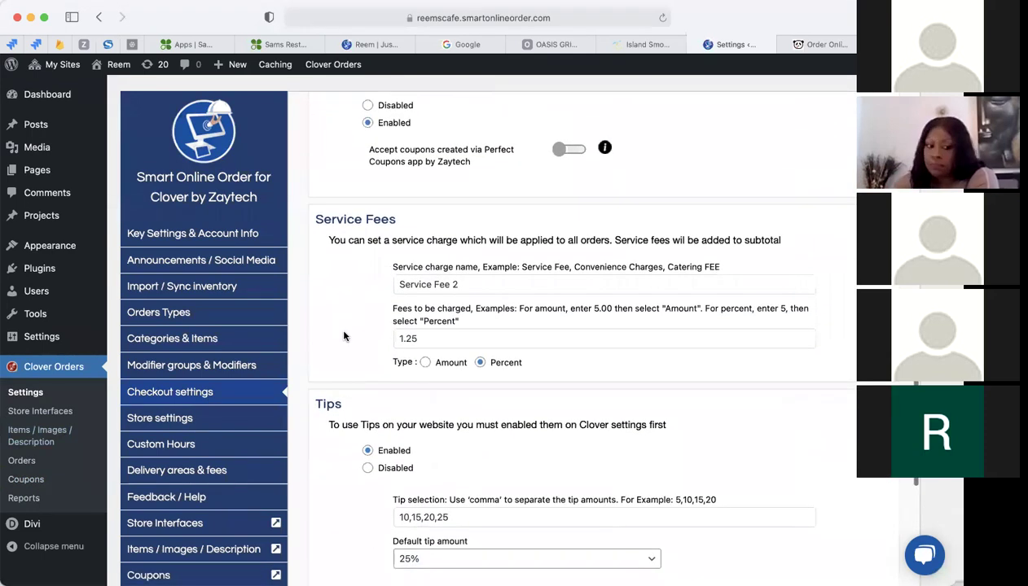
scroll(344, 336, down, 1)
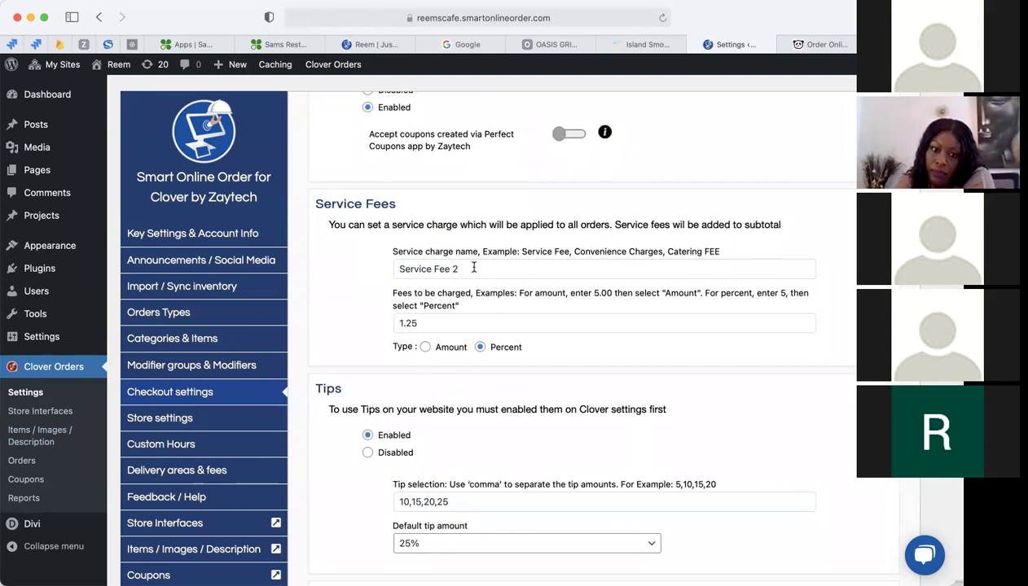
click(444, 267)
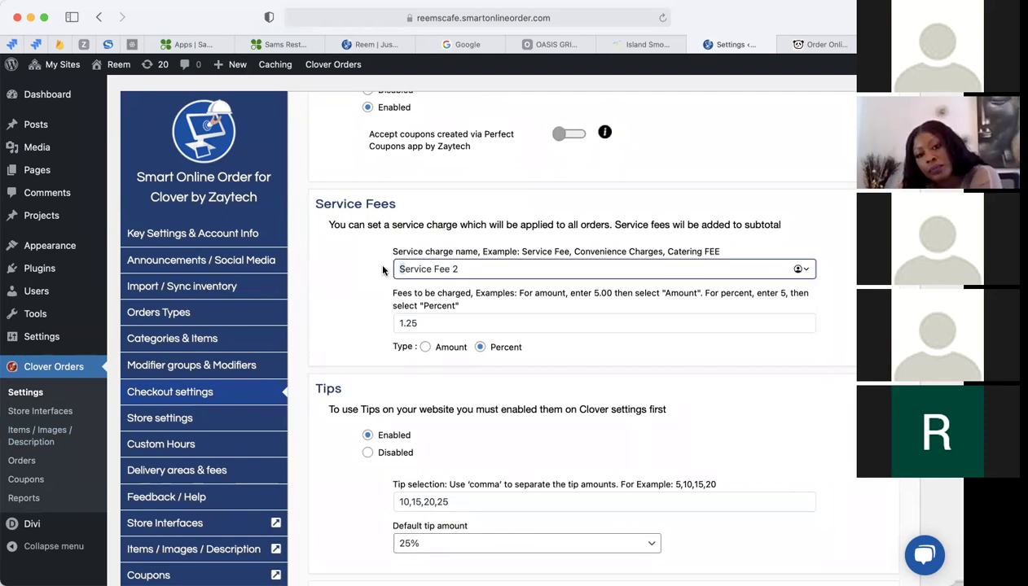
key(super+a)
text(O)
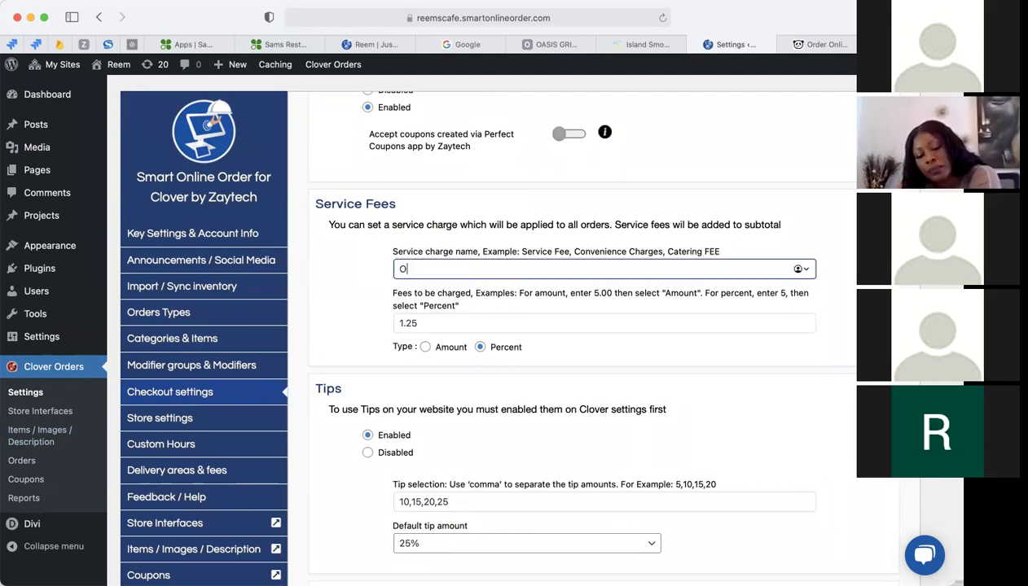
text(nline Order fee)
Set the service fee to .50 and charge it as a fixed amount
key(Tab)
text(2)
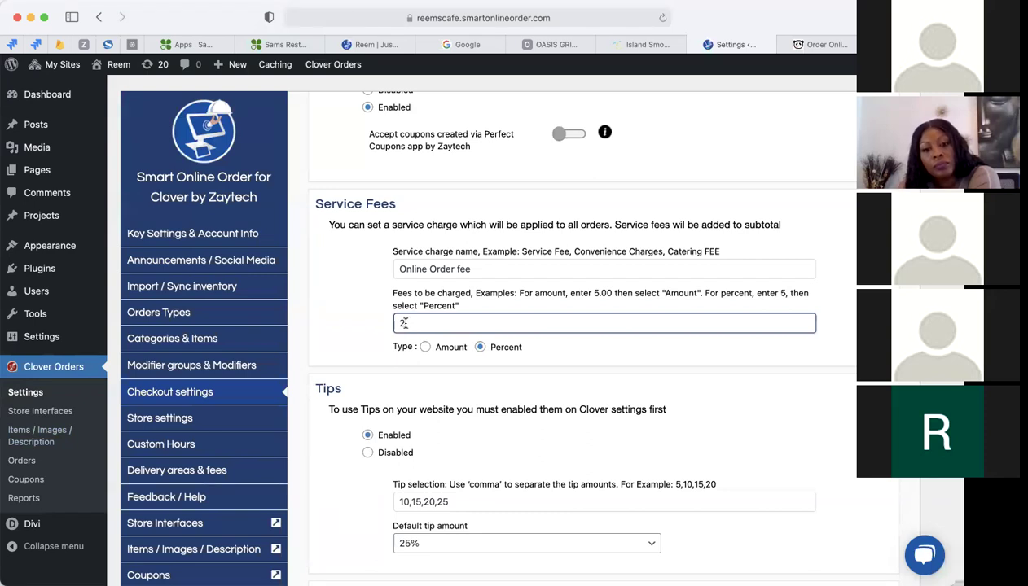
click(426, 347)
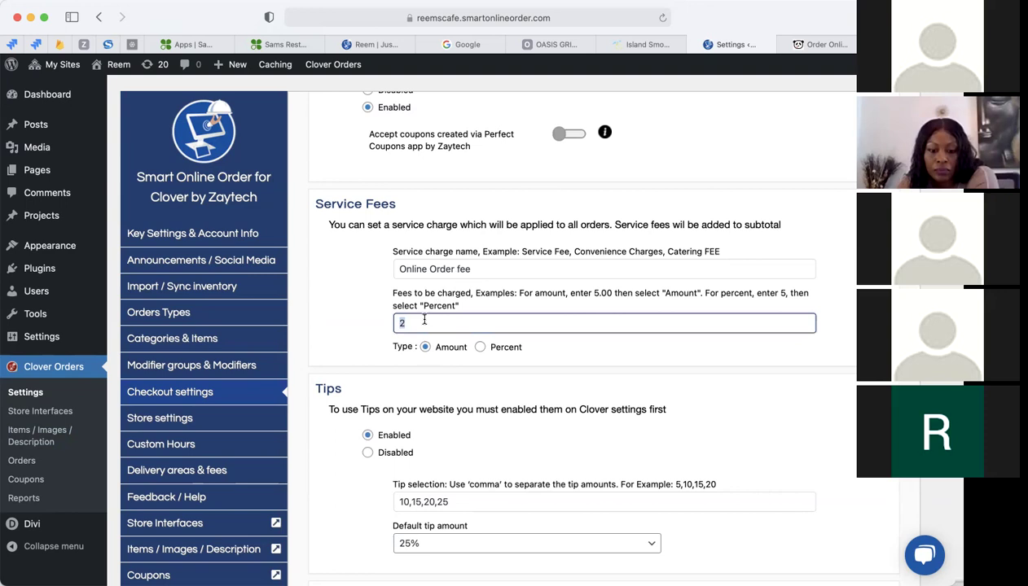
text(.50)
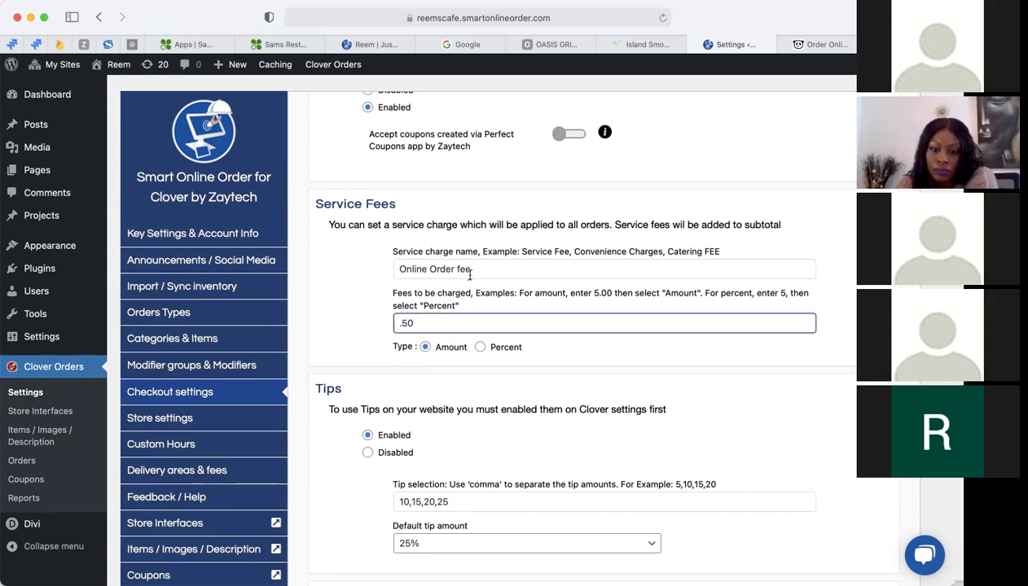
drag(443, 323, 393, 324)
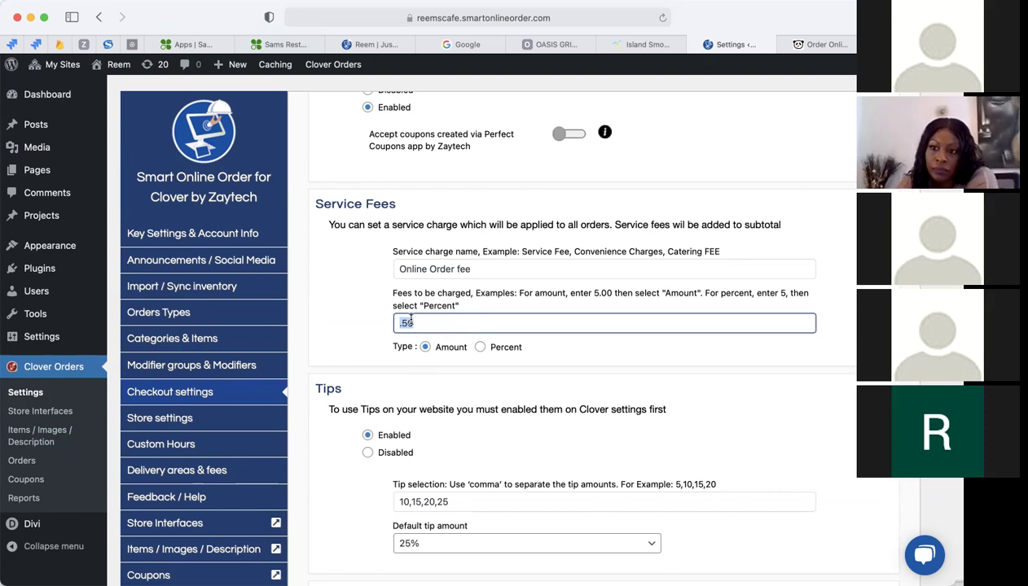
click(413, 323)
drag(412, 323, 402, 323)
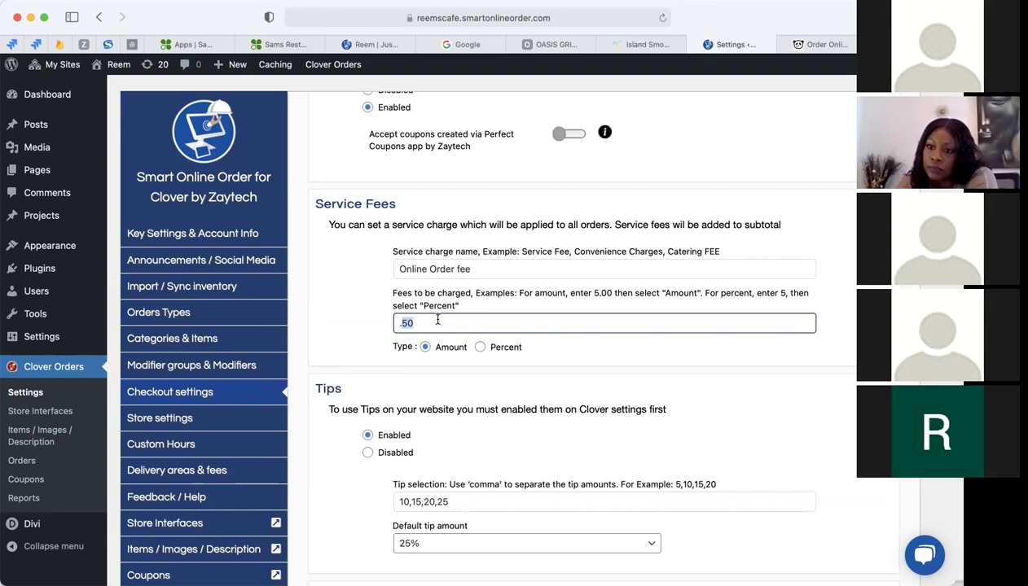
click(402, 323)
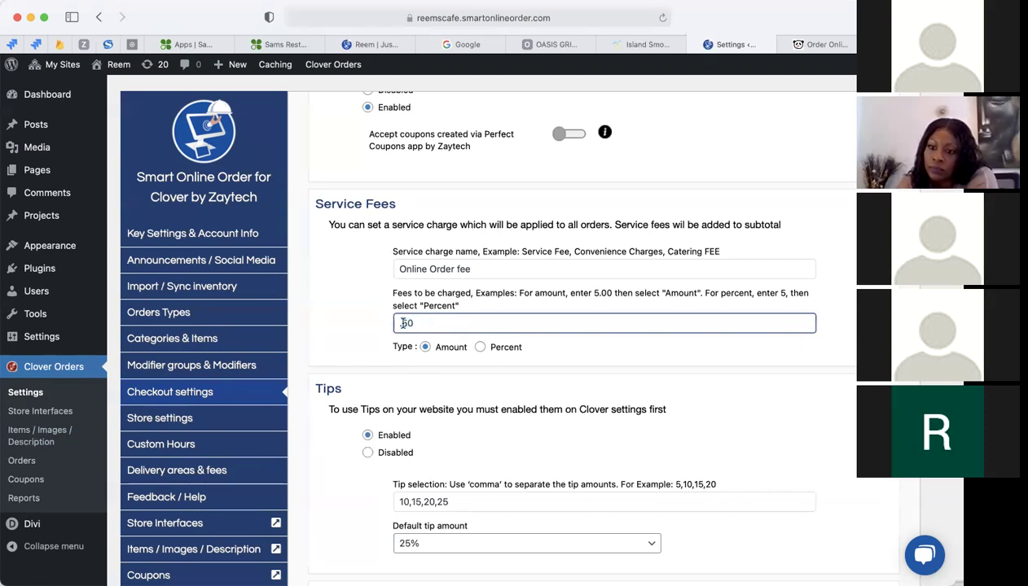
drag(402, 323, 417, 323)
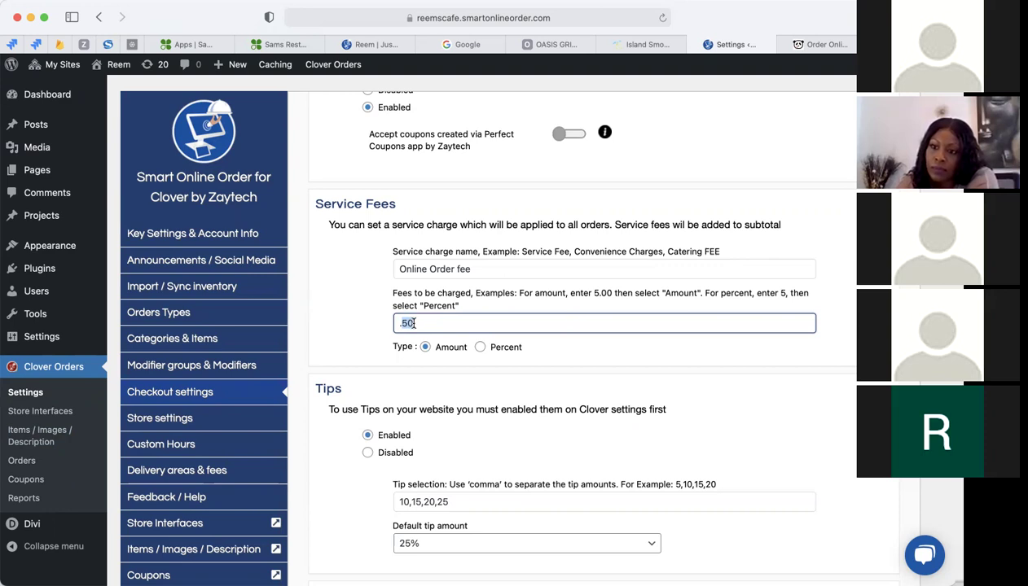
click(417, 323)
click(417, 323)
drag(416, 324, 403, 322)
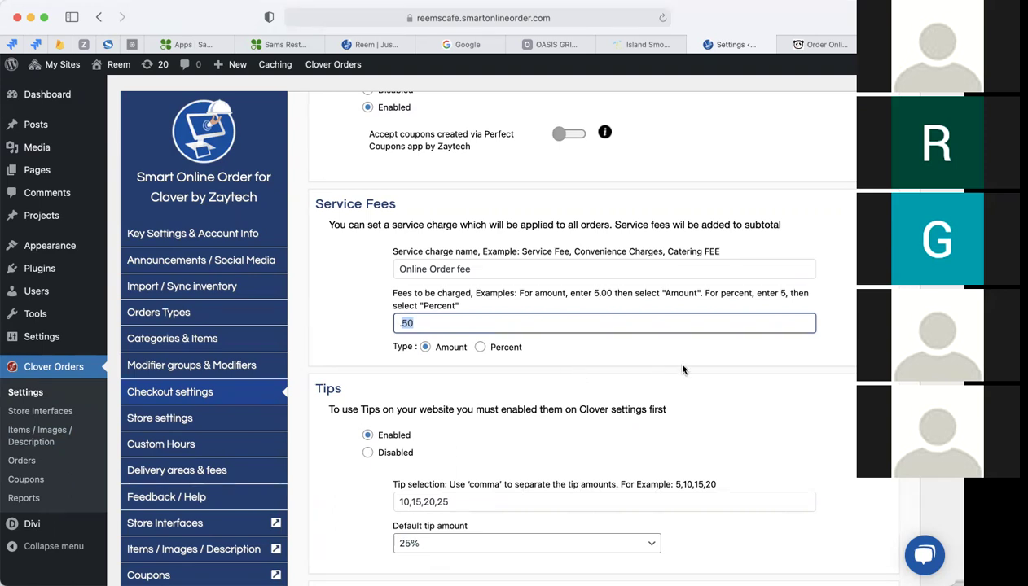
click(629, 348)
Set the selectable tip percentages in the Tips section to 5,10,20,50
scroll(589, 353, down, 1)
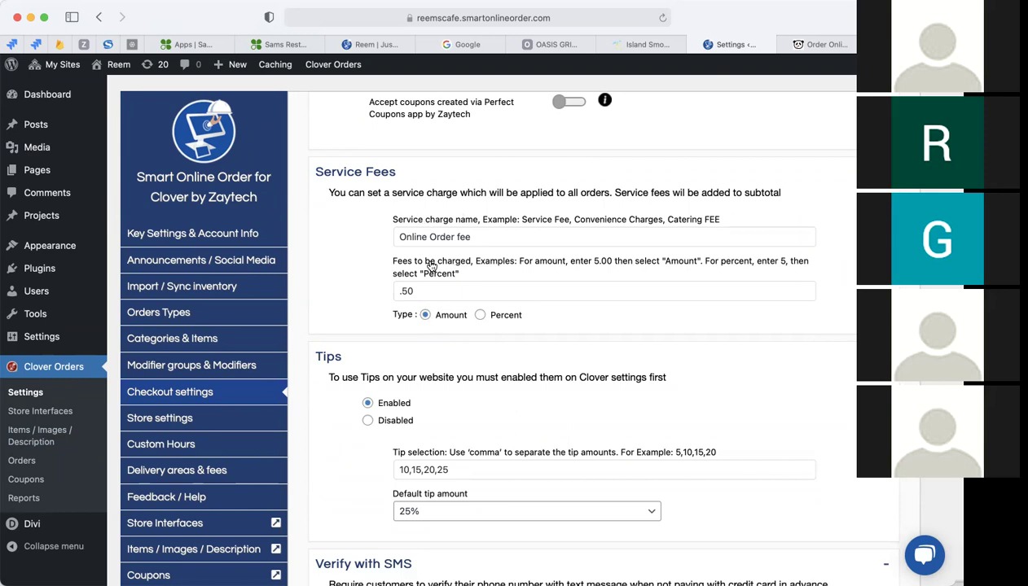
scroll(479, 356, down, 1)
scroll(478, 356, down, 4)
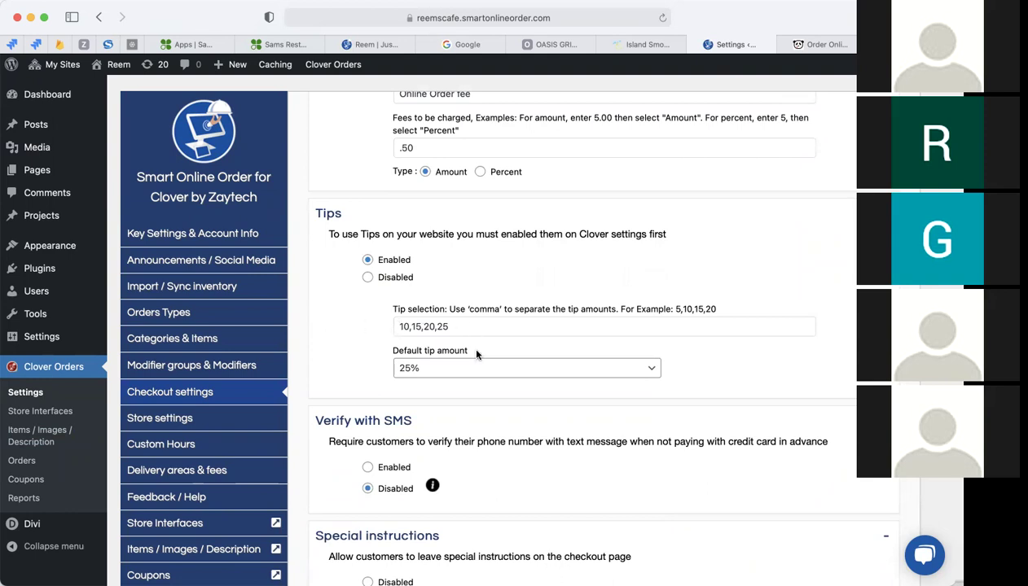
scroll(483, 387, down, 1)
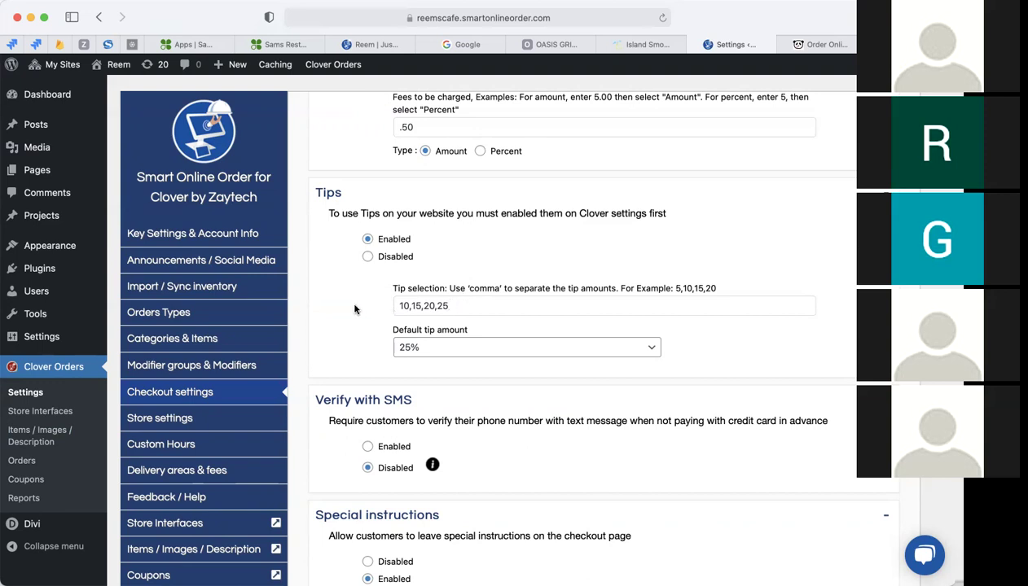
scroll(354, 309, down, 1)
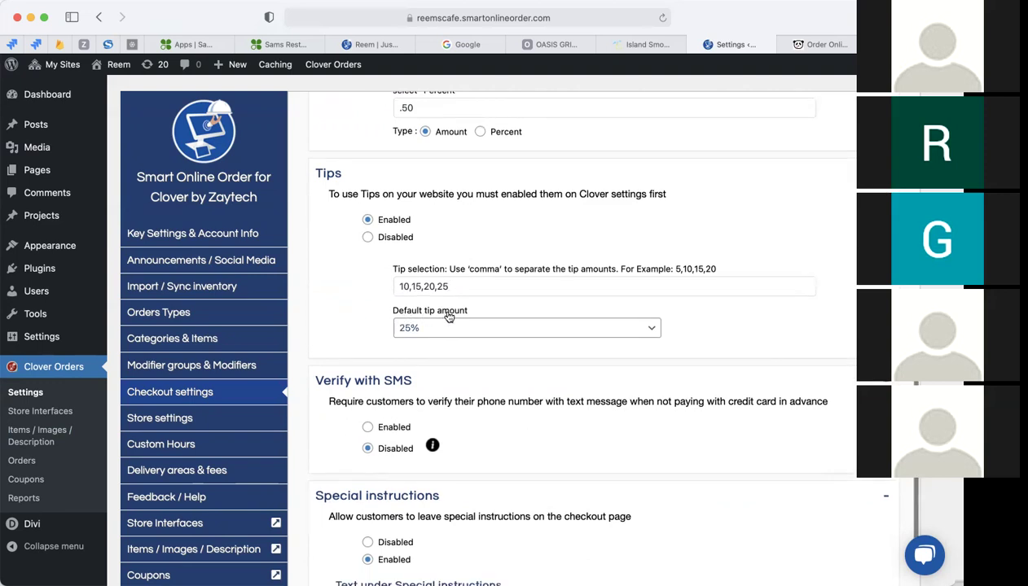
scroll(366, 319, down, 1)
scroll(366, 319, down, 1)
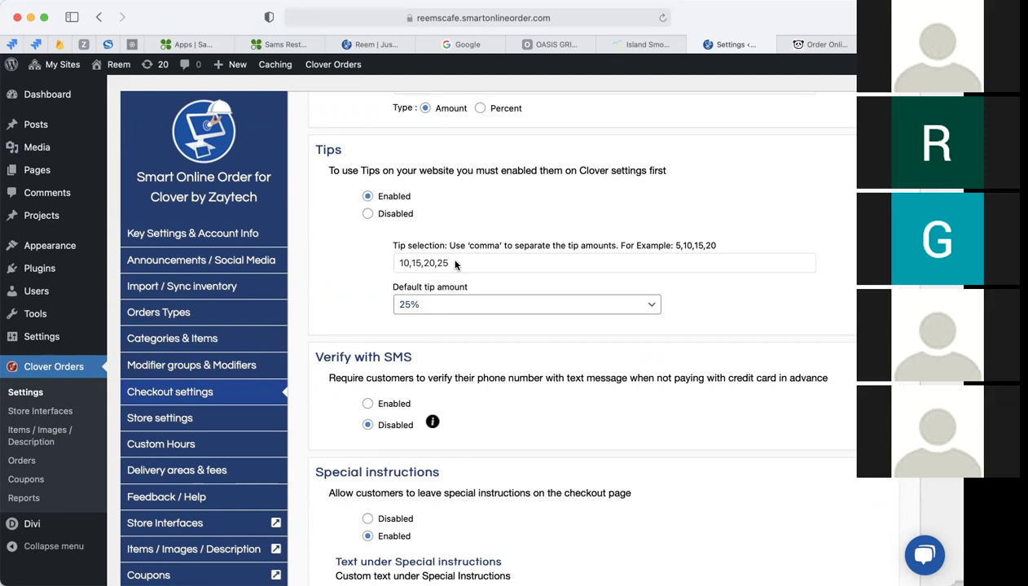
drag(456, 264, 376, 263)
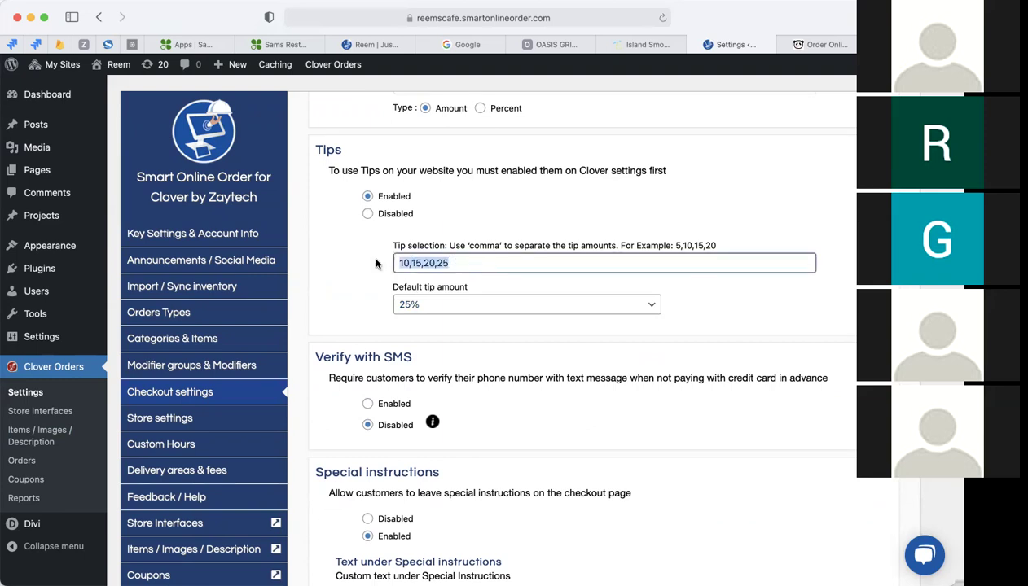
text(5,1)
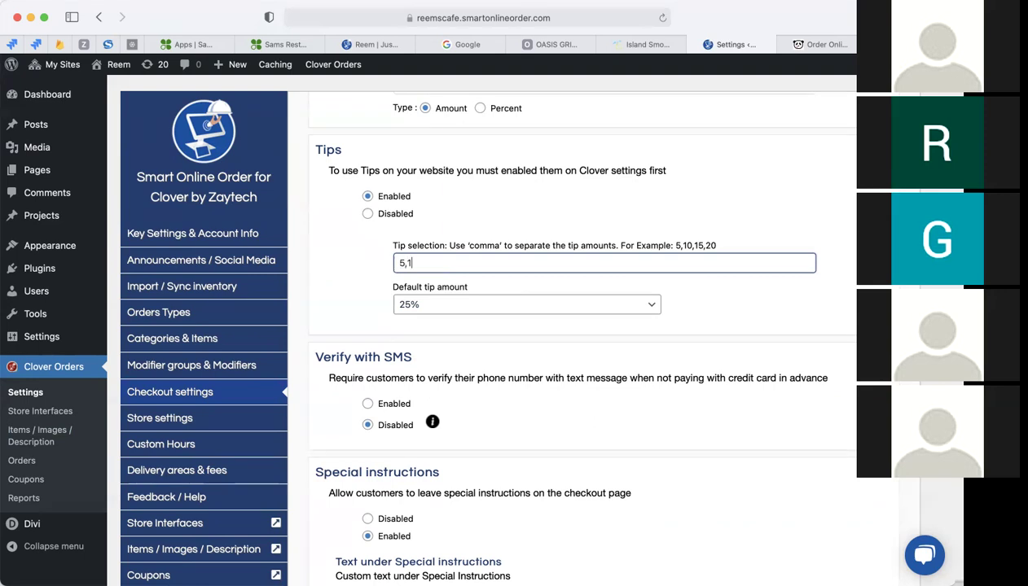
text(0,20,50)
drag(432, 262, 452, 262)
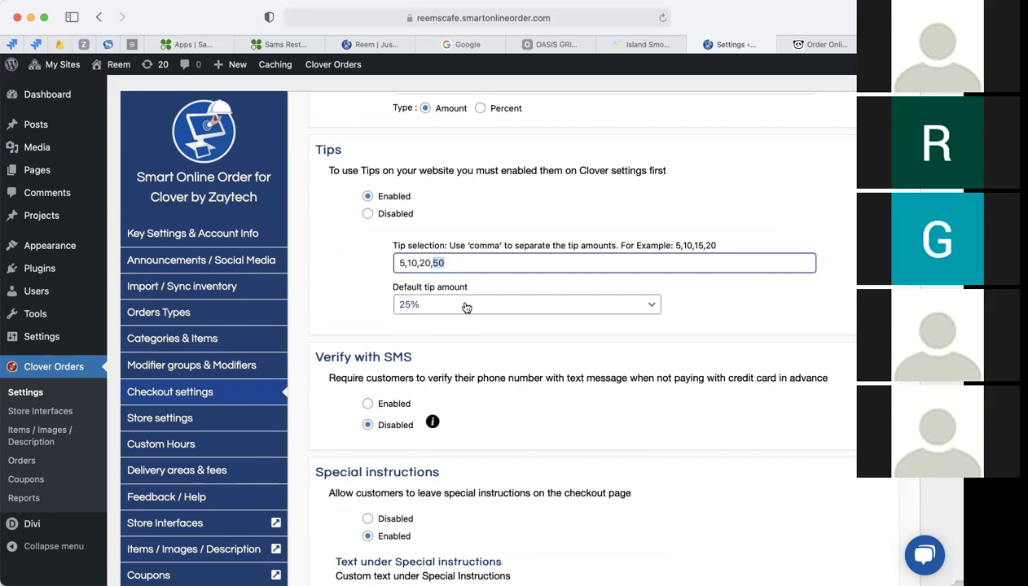
Choose 20% as the default tip amount
click(459, 298)
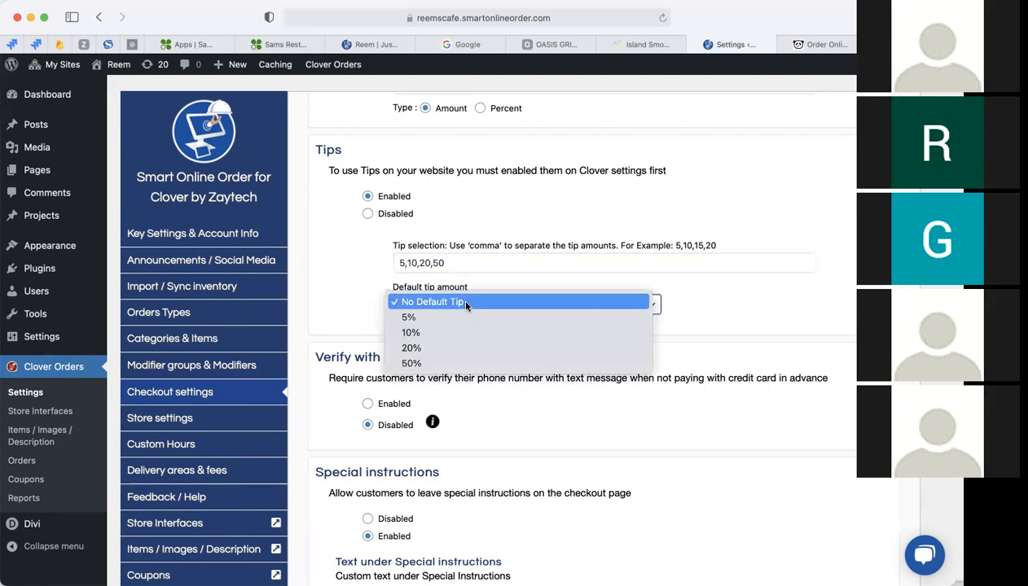
click(457, 348)
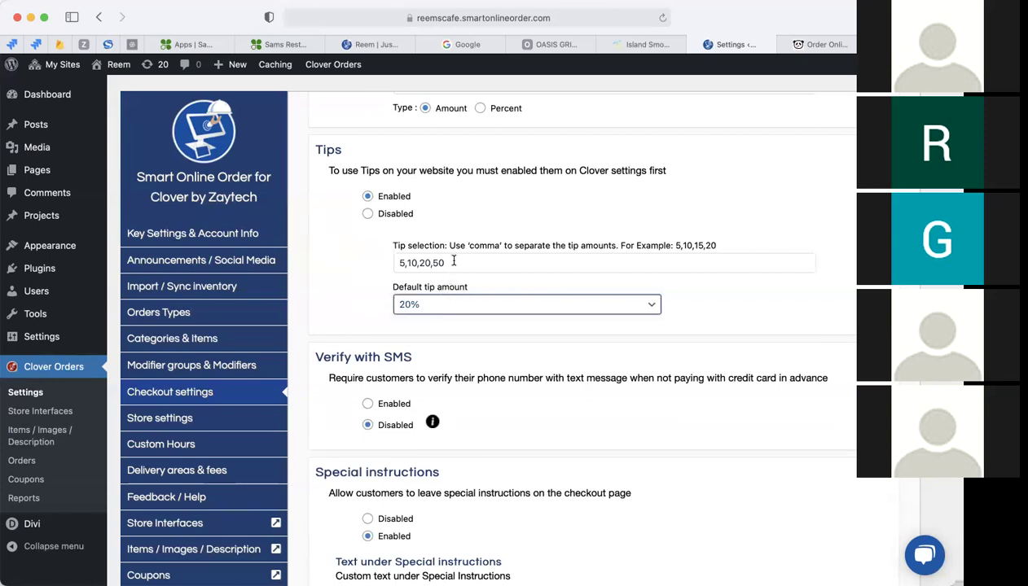
scroll(375, 314, down, 1)
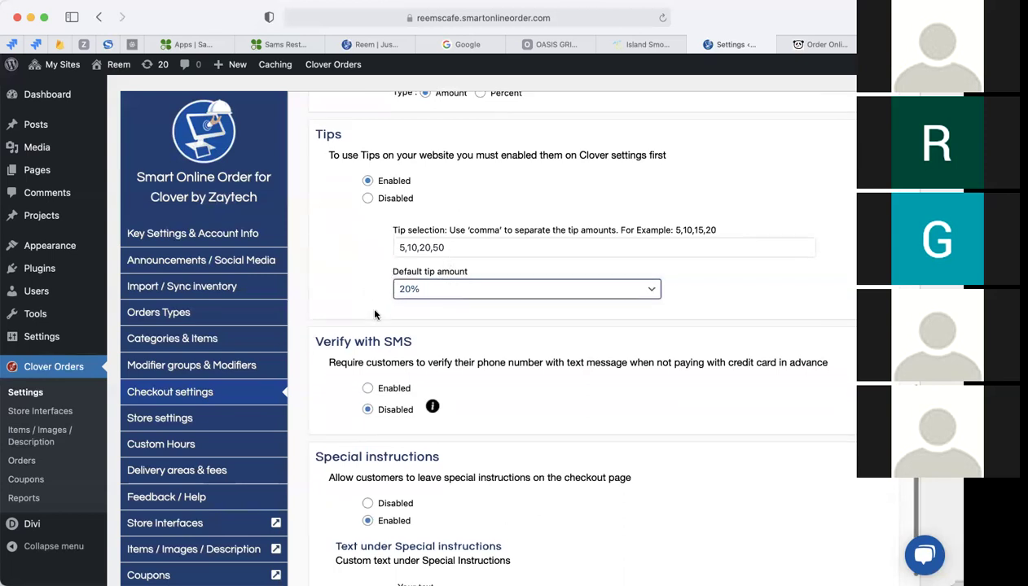
drag(440, 246, 388, 246)
Enable SMS verification of customers' phone numbers for orders not paid in advance by credit card
scroll(366, 282, down, 5)
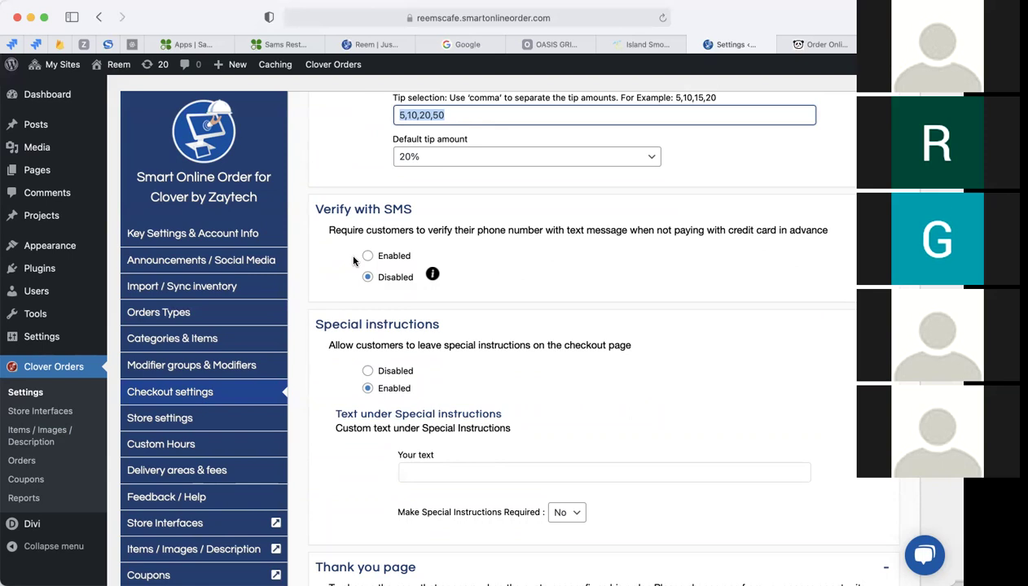
mouse_move(432, 277)
click(497, 284)
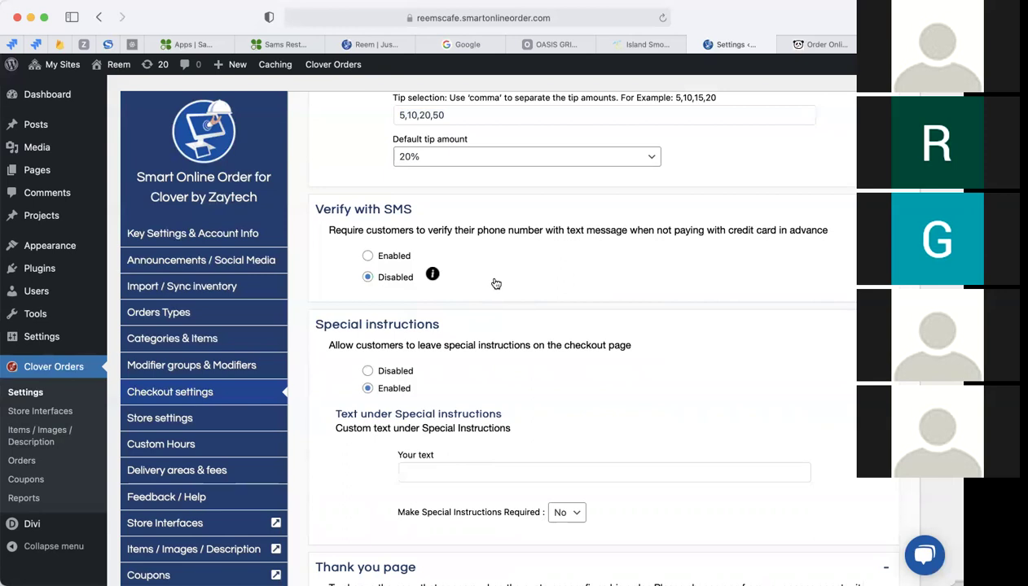
click(368, 256)
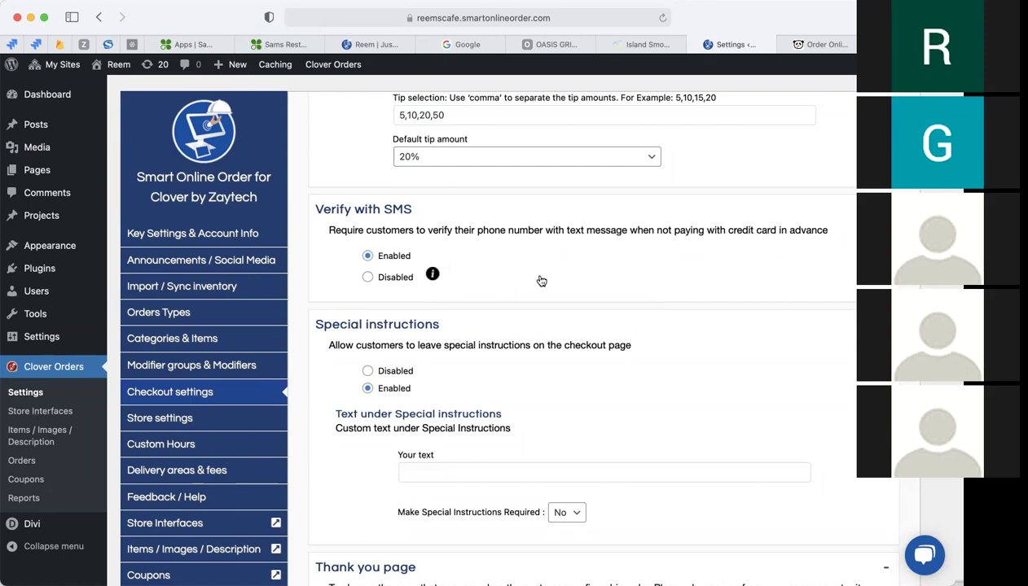
scroll(474, 281, down, 1)
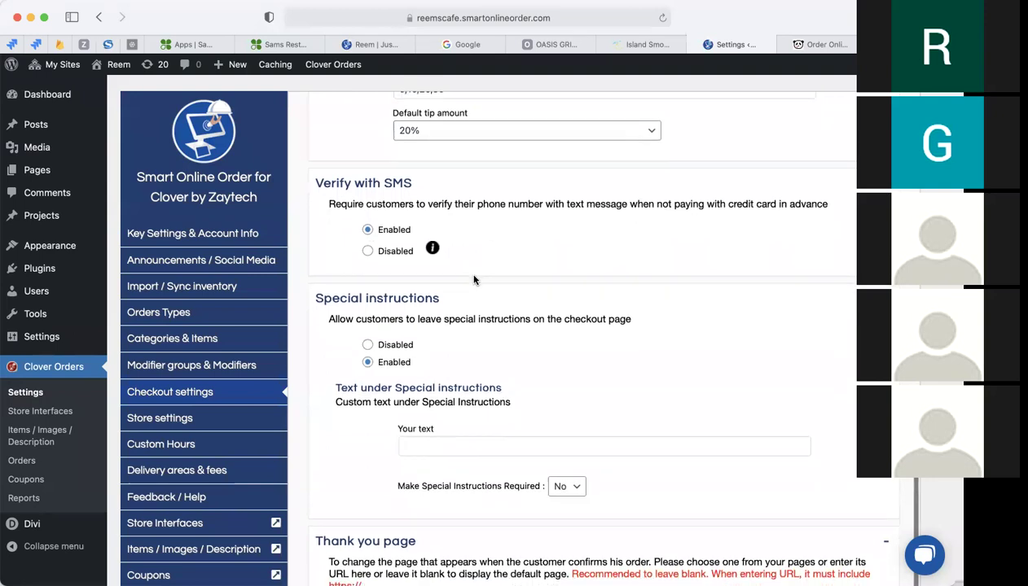
scroll(474, 280, up, 5)
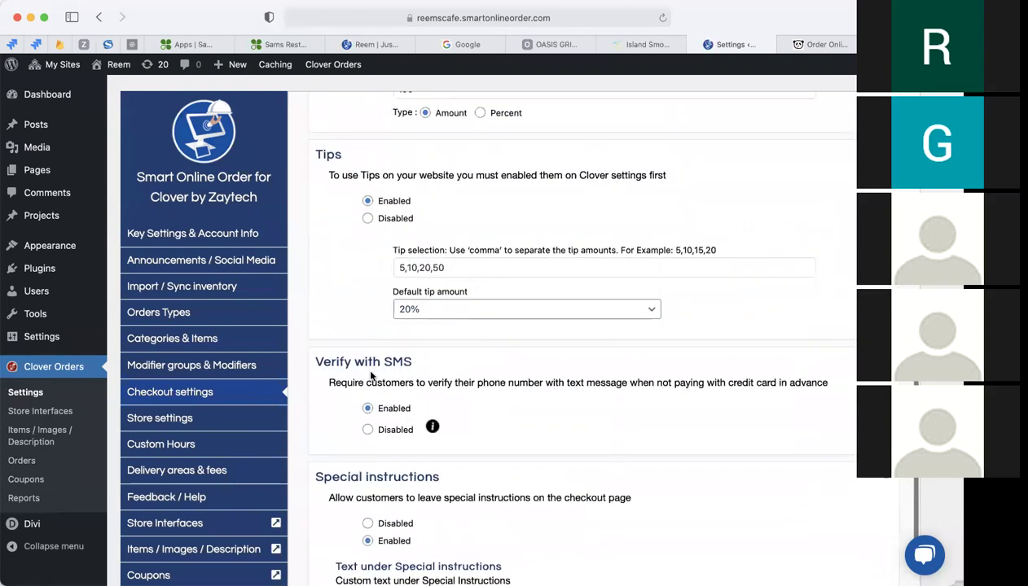
scroll(371, 376, down, 1)
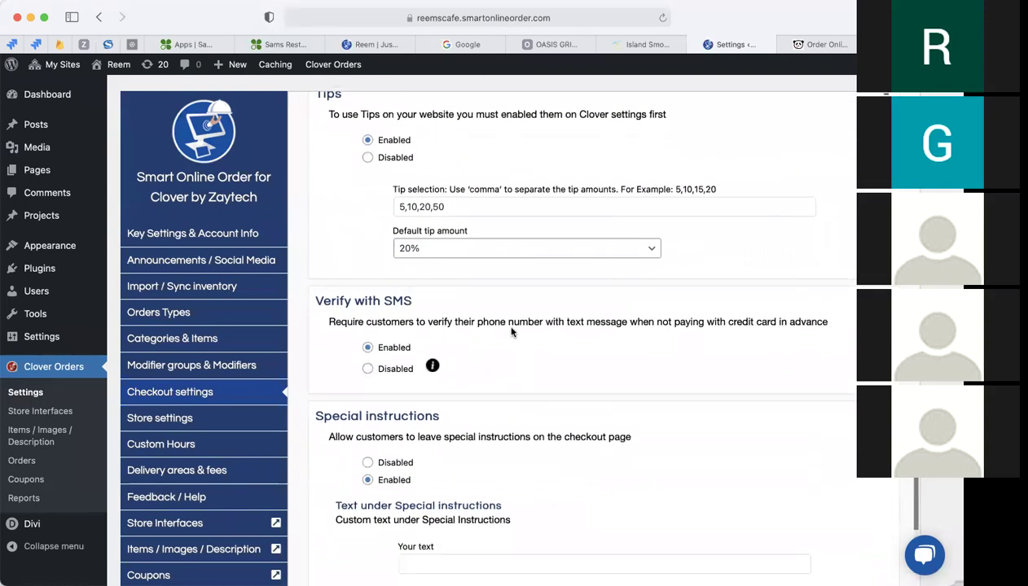
scroll(515, 359, down, 1)
scroll(510, 353, down, 3)
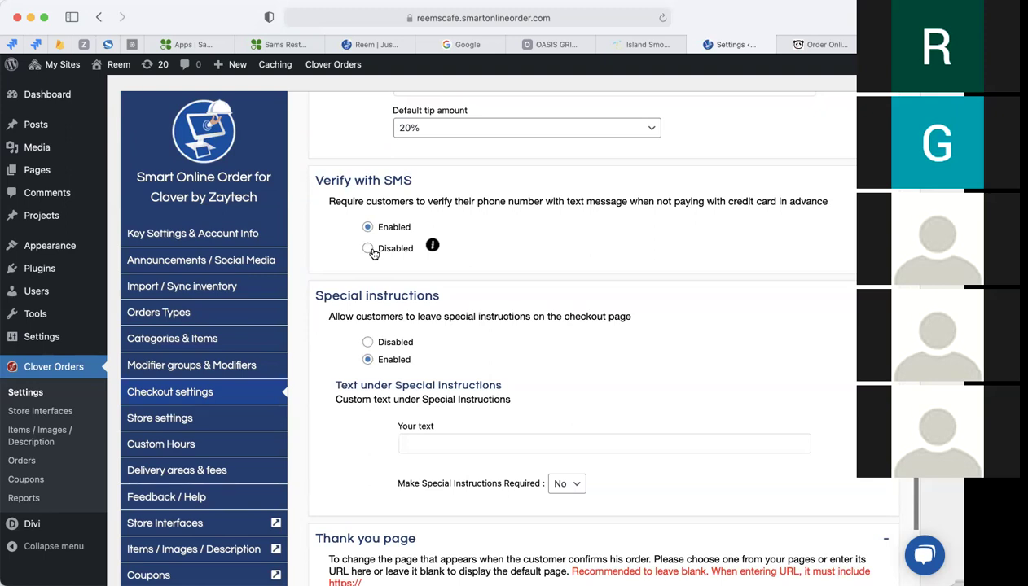
Examine the Special instructions section of the checkout settings, which lets customers leave instructions on the checkout page
scroll(375, 277, down, 3)
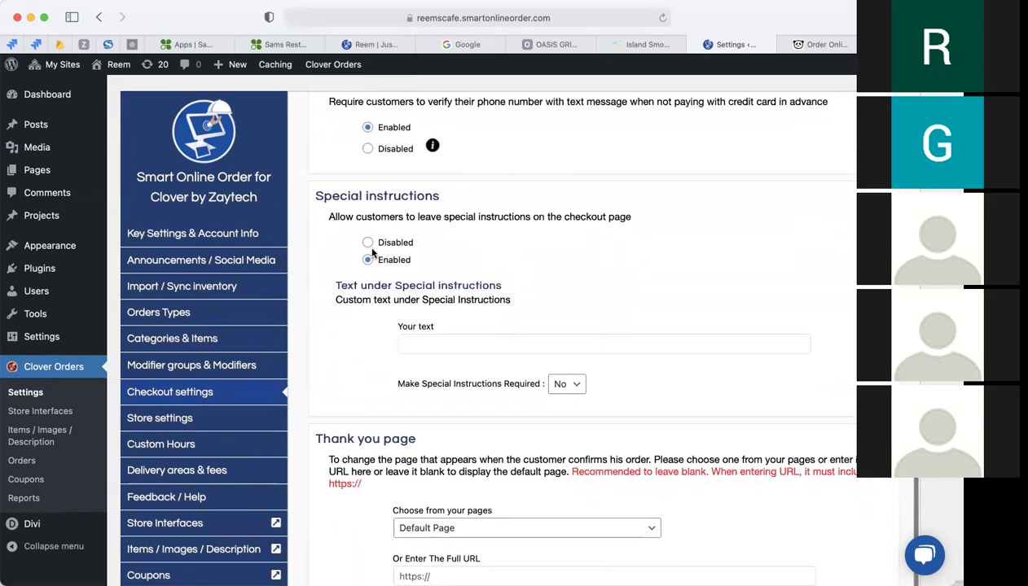
scroll(350, 233, down, 1)
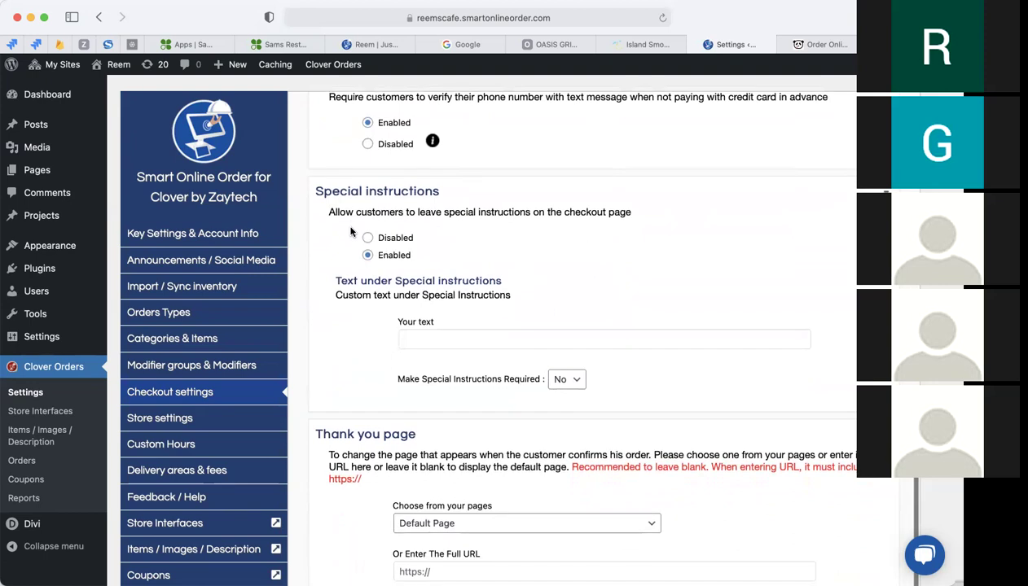
drag(327, 212, 545, 212)
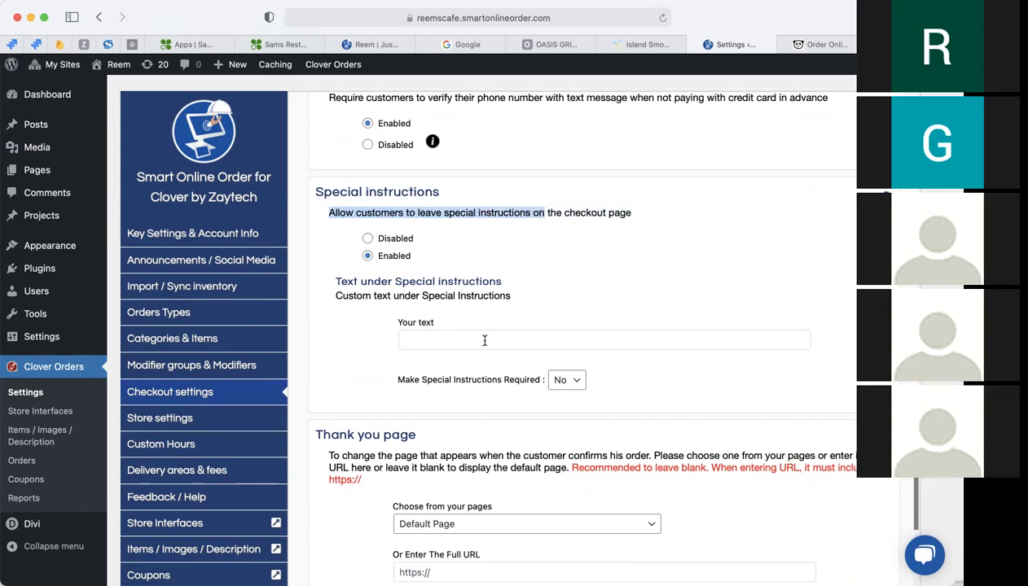
On the Reem online ordering page, add a 12 Latte to the cart and proceed to checkout, dismissing the table ordering welcome message
click(381, 43)
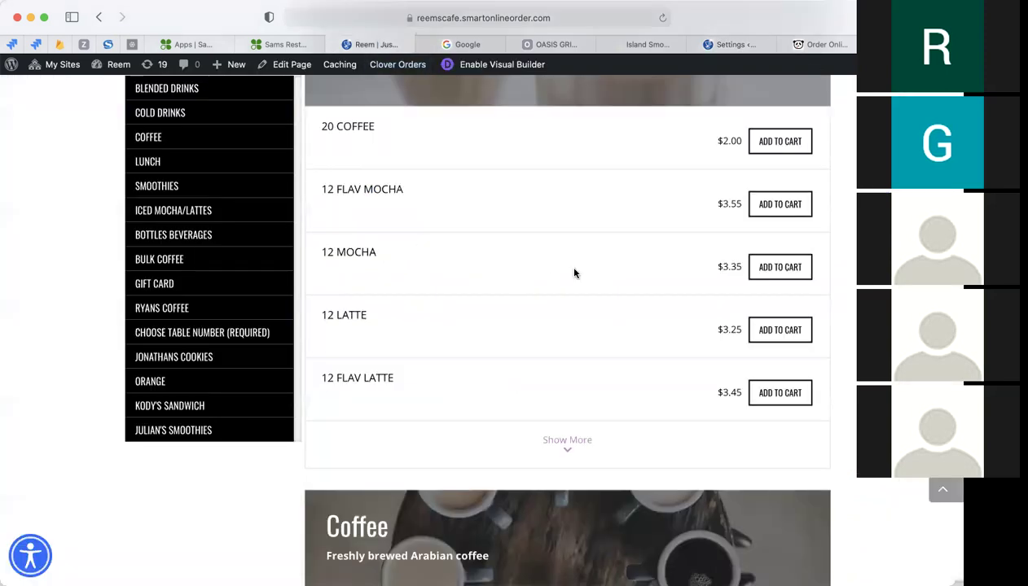
click(766, 330)
click(434, 366)
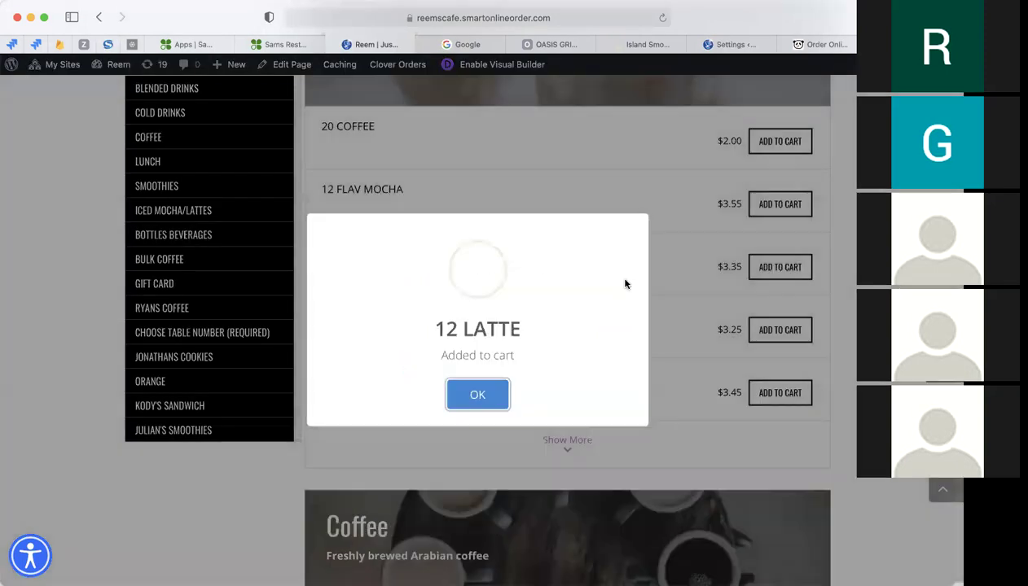
click(486, 391)
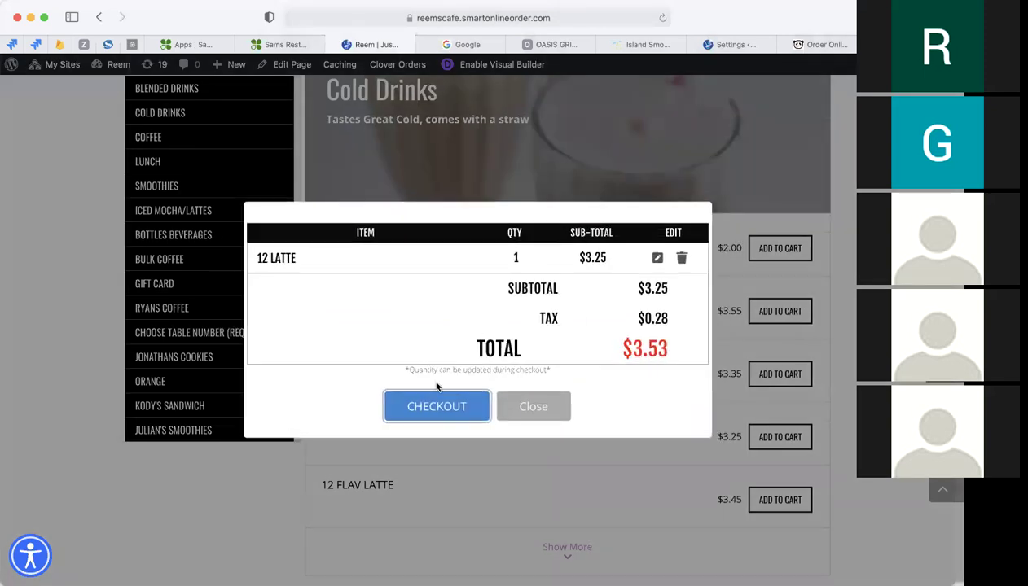
click(426, 398)
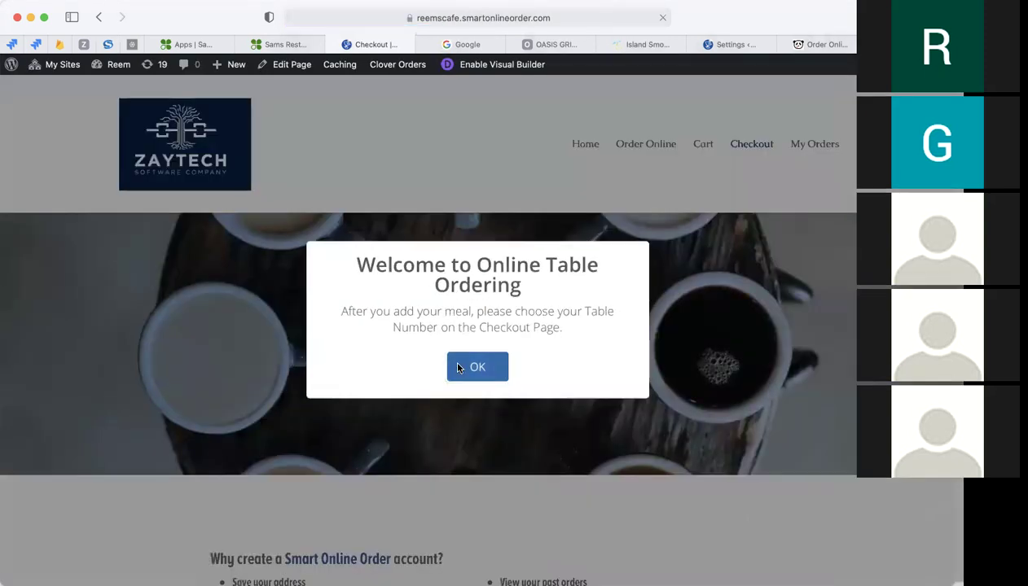
click(458, 368)
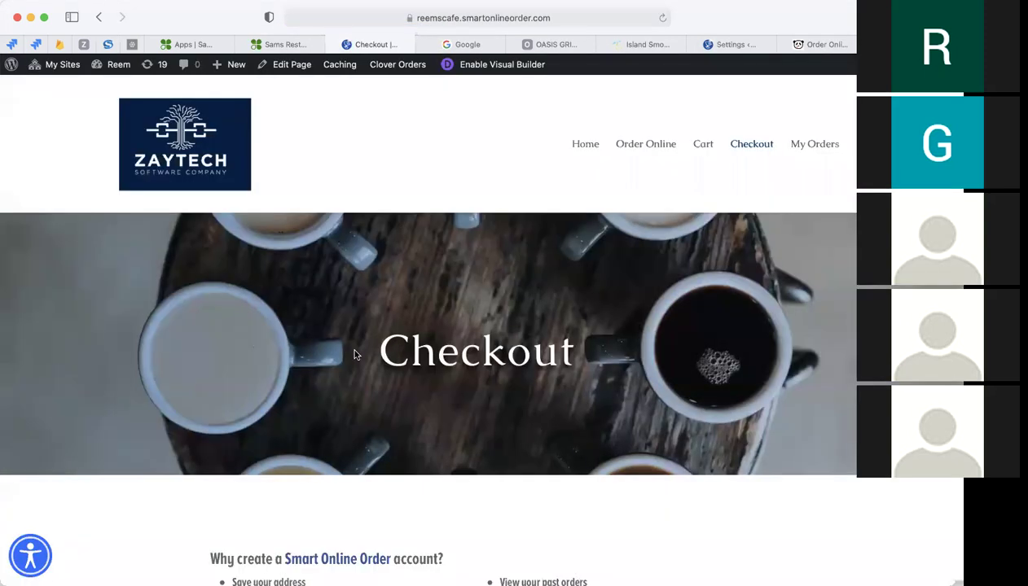
Enter "Extra Hot Sauce" as the order's special instructions on the checkout page
scroll(356, 356, down, 5)
click(351, 429)
scroll(343, 383, down, 10)
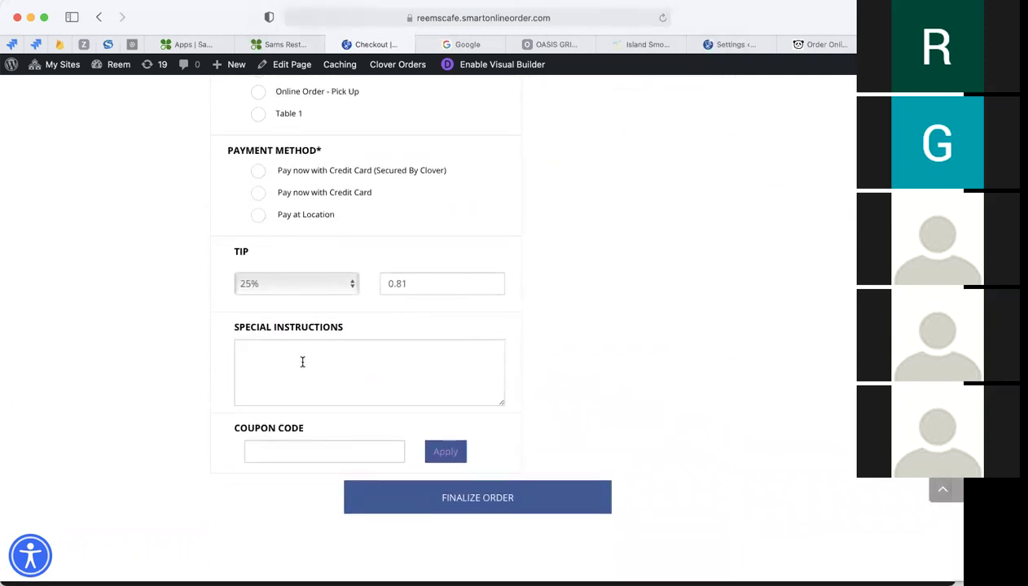
scroll(301, 363, down, 2)
click(282, 326)
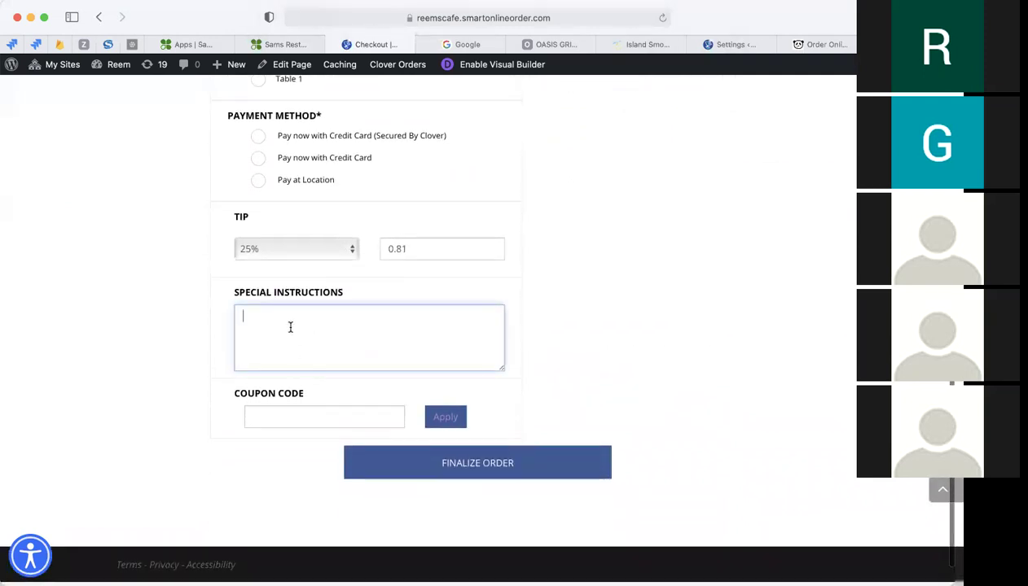
text(E)
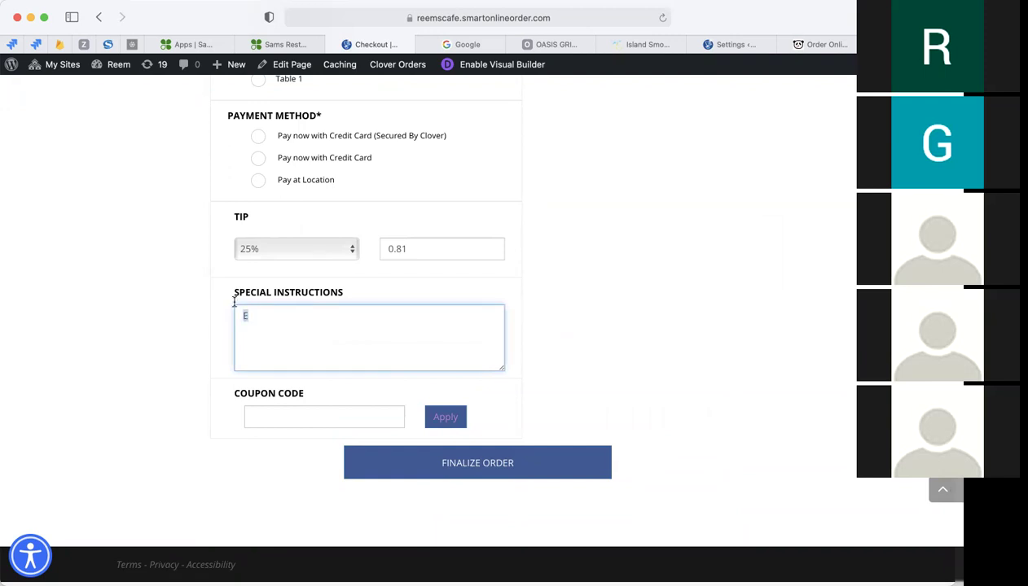
text(xtra Hot Sauce)
drag(317, 317, 239, 318)
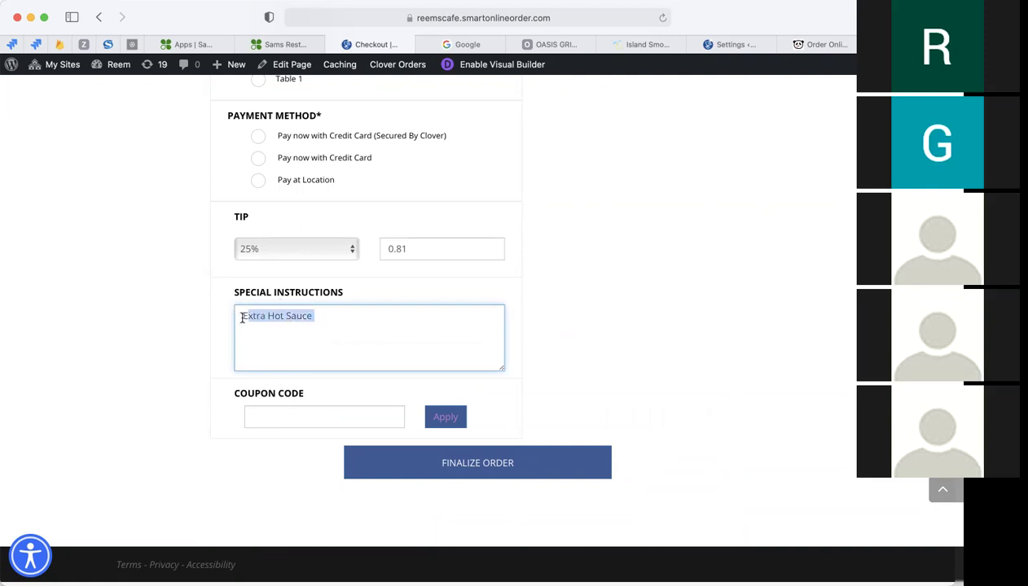
click(324, 317)
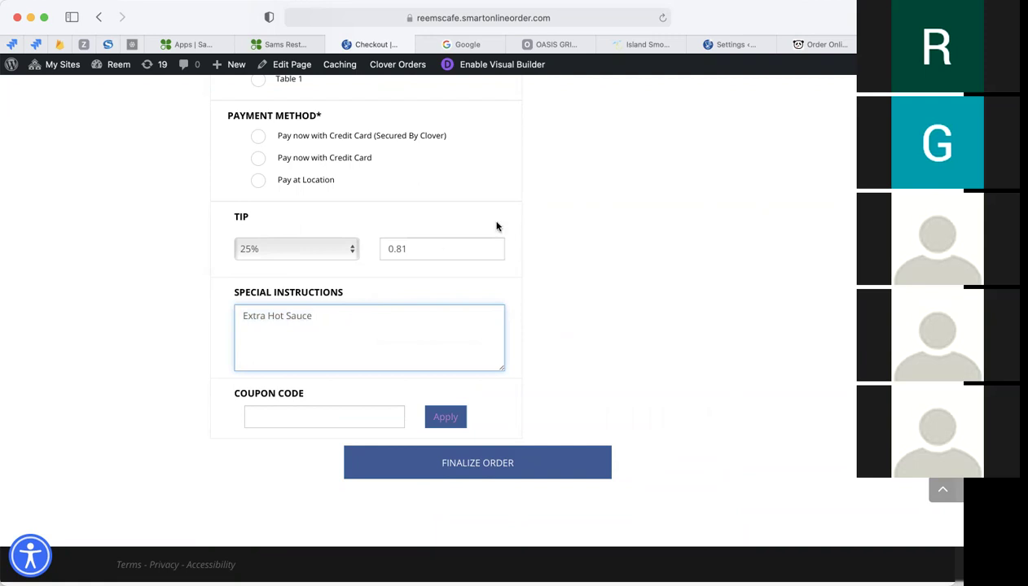
In the plugin's checkout settings, set the text under Special Instructions to "Not all changes are possible, additional costs may apply" and save the changes
click(721, 44)
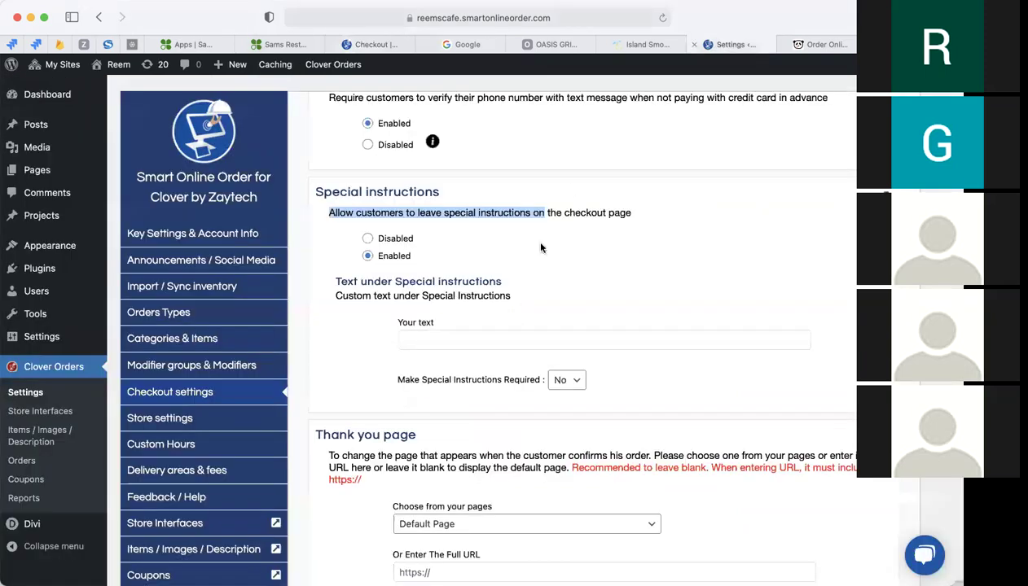
scroll(423, 345, down, 3)
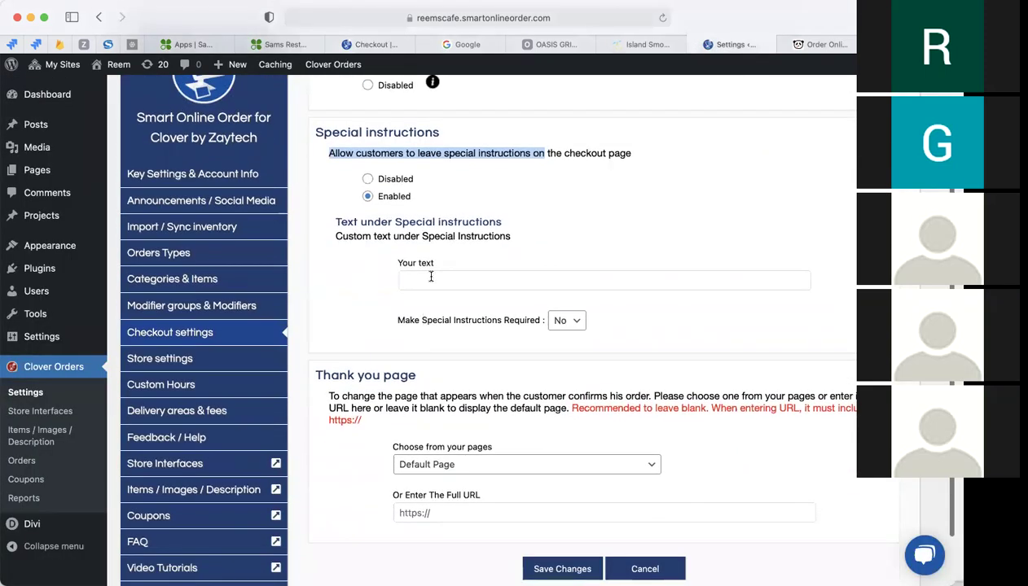
click(430, 277)
text(Not all)
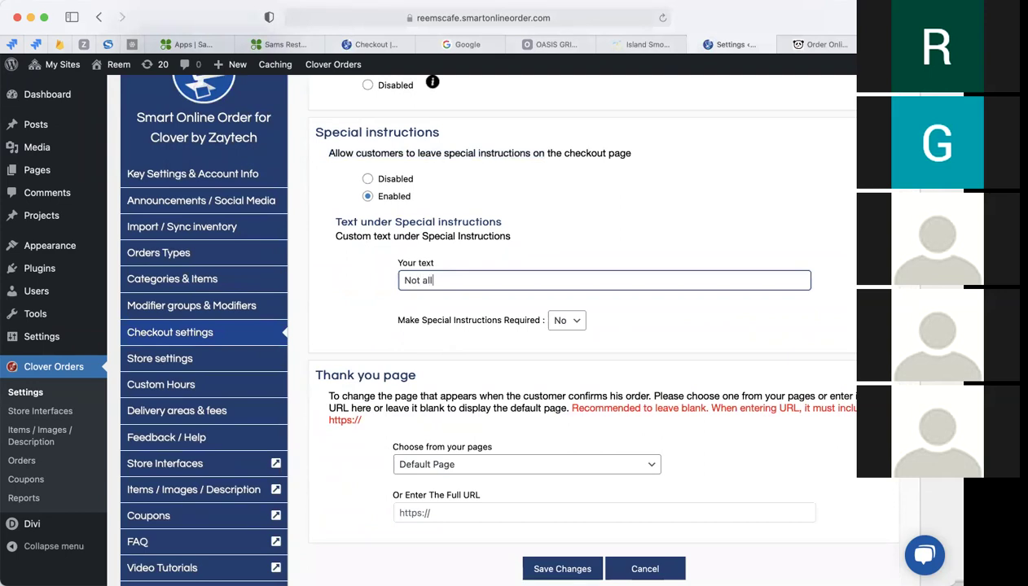
text( changes are possible, a)
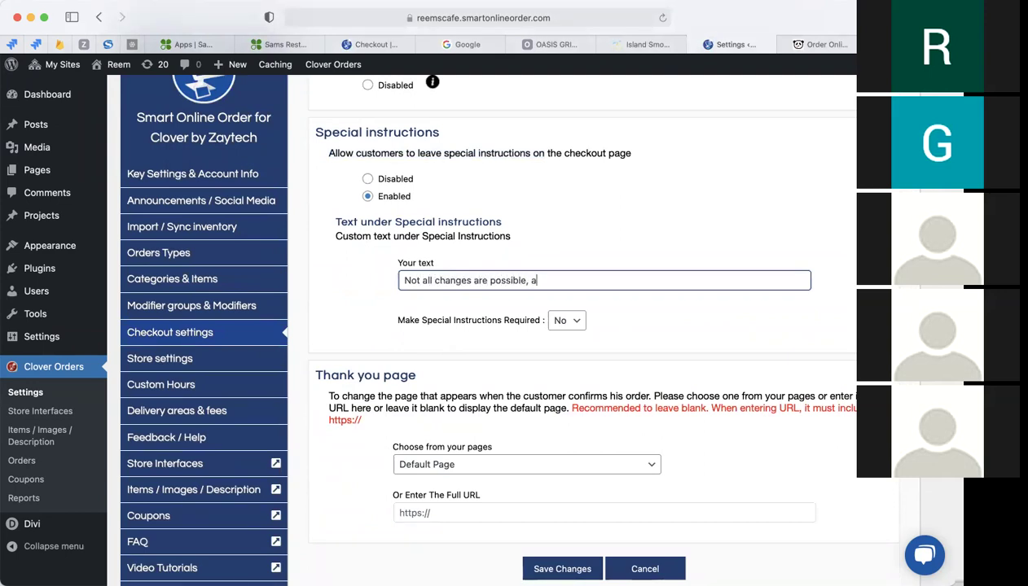
text(dditional costs may apply)
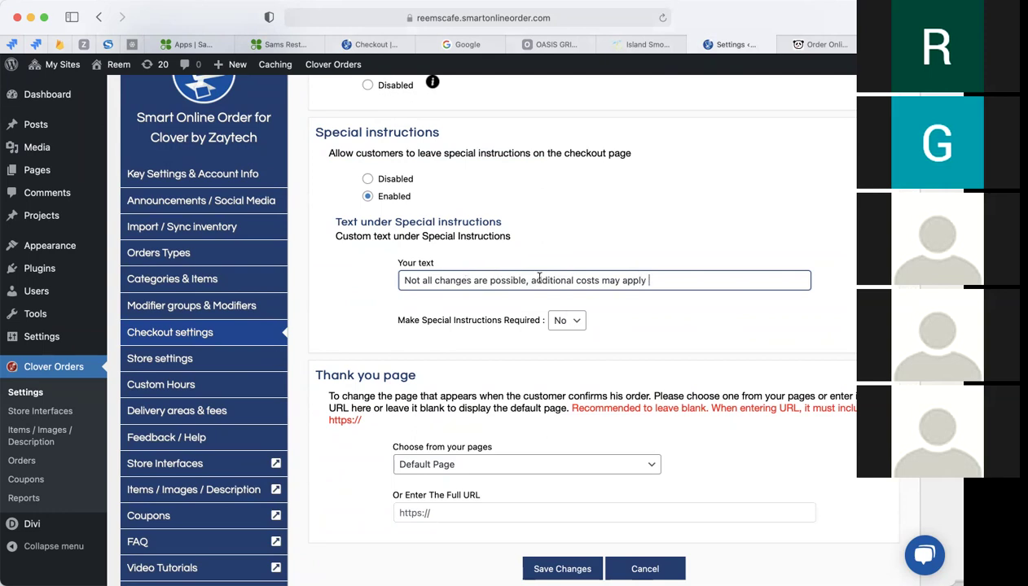
drag(402, 280, 526, 279)
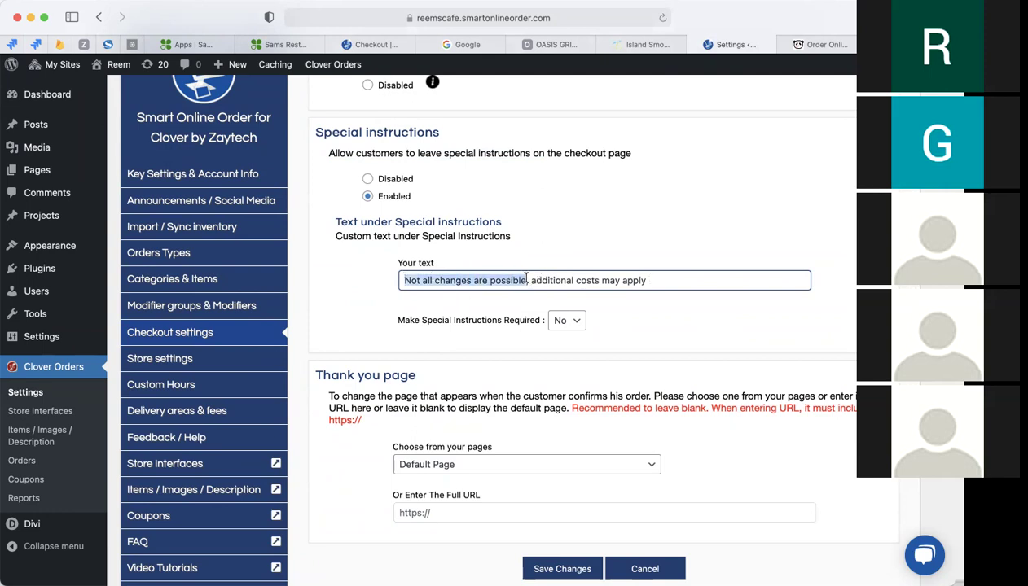
scroll(587, 256, down, 2)
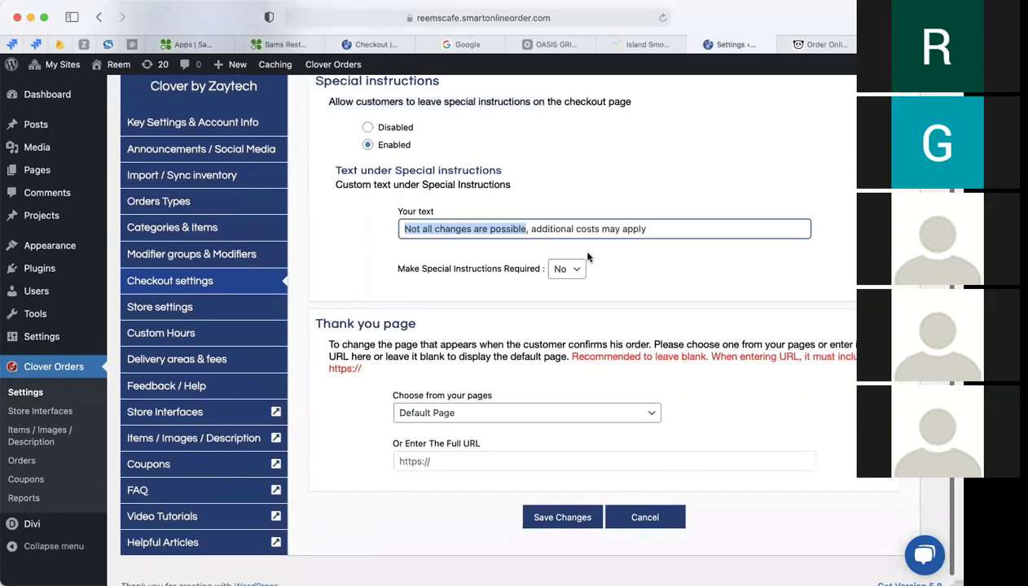
scroll(581, 253, down, 1)
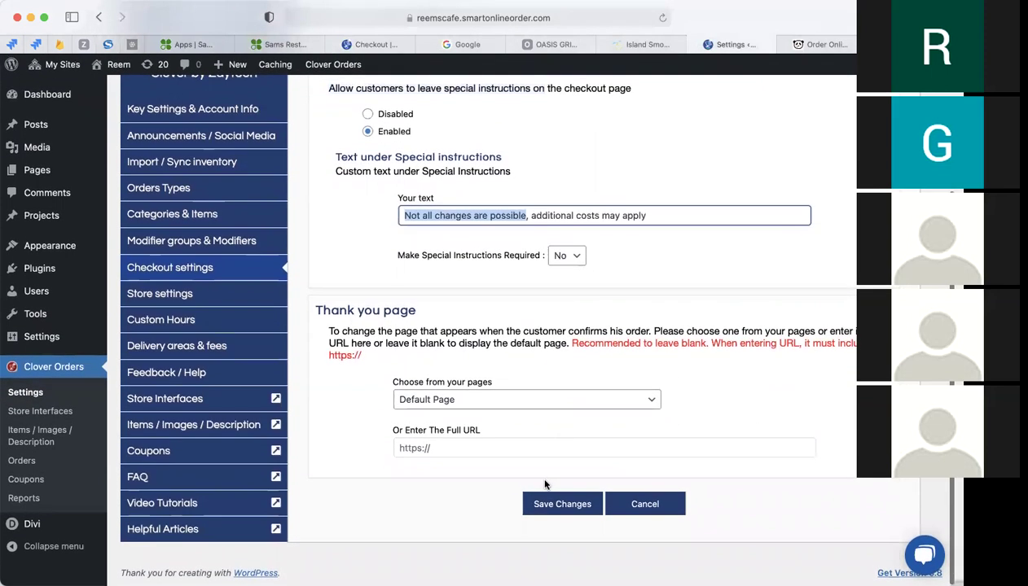
click(545, 507)
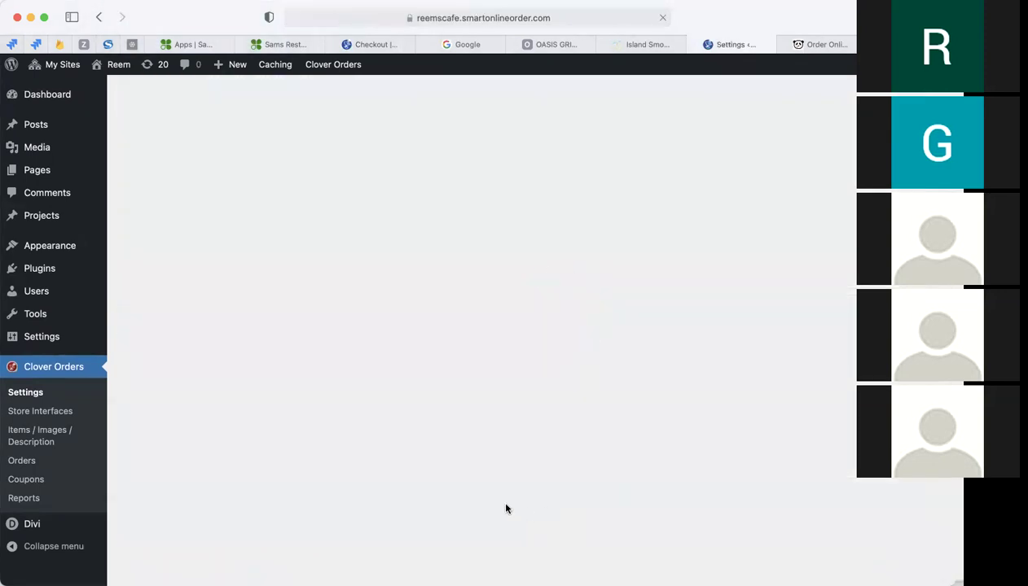
Read through the latest updates and news on the Clover Orders key settings page
scroll(506, 509, down, 2)
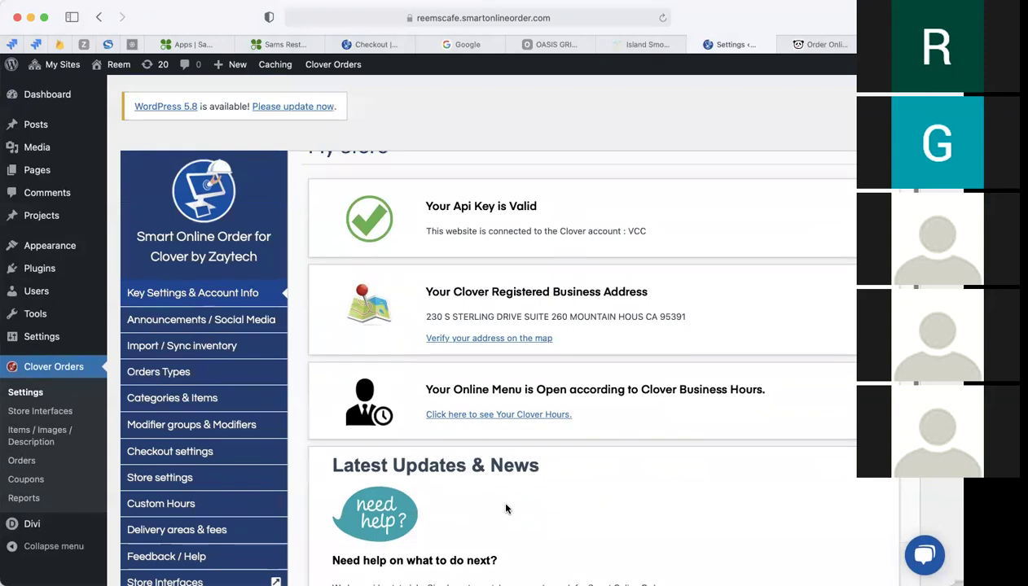
scroll(486, 474, down, 5)
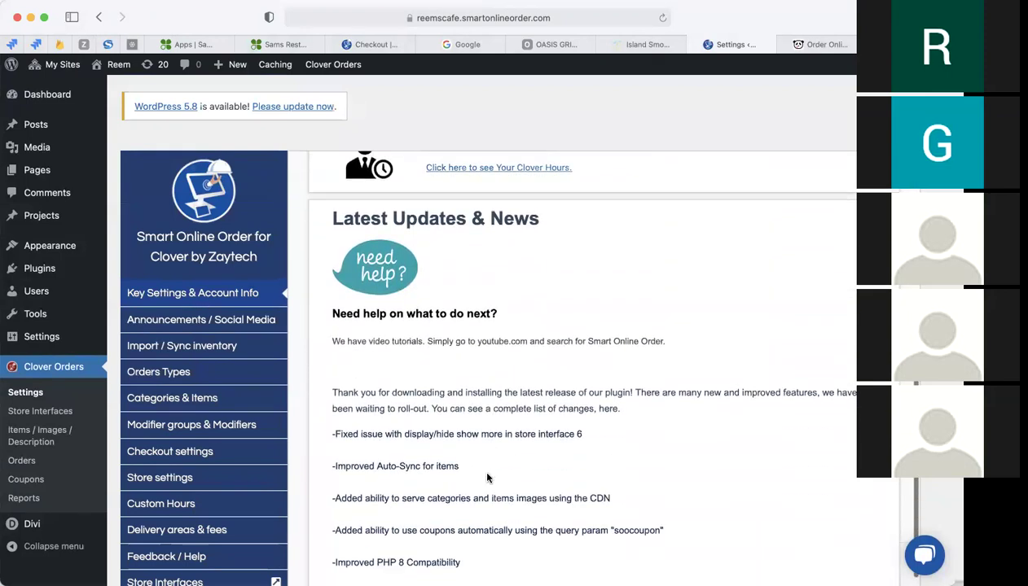
scroll(470, 470, down, 1)
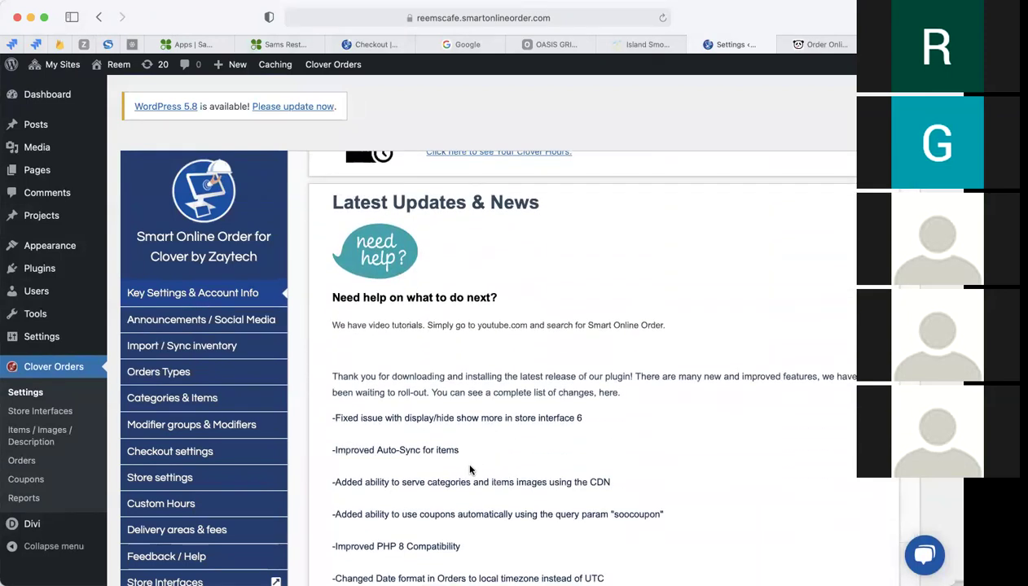
scroll(470, 470, down, 2)
scroll(469, 470, down, 3)
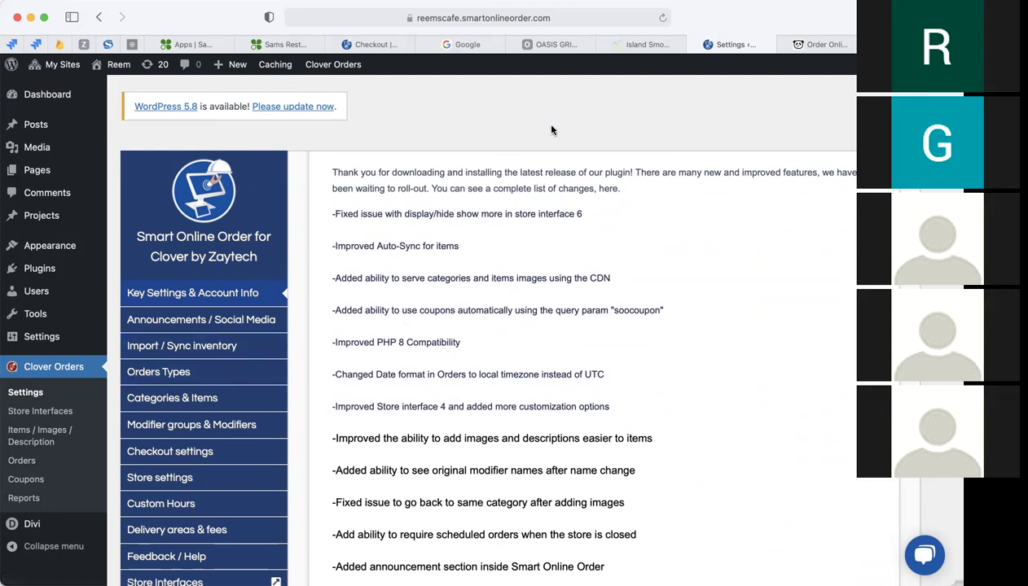
On the checkout page, extend the special instructions to read "Extra Hot Sauce, Include a Red Bull"
click(383, 47)
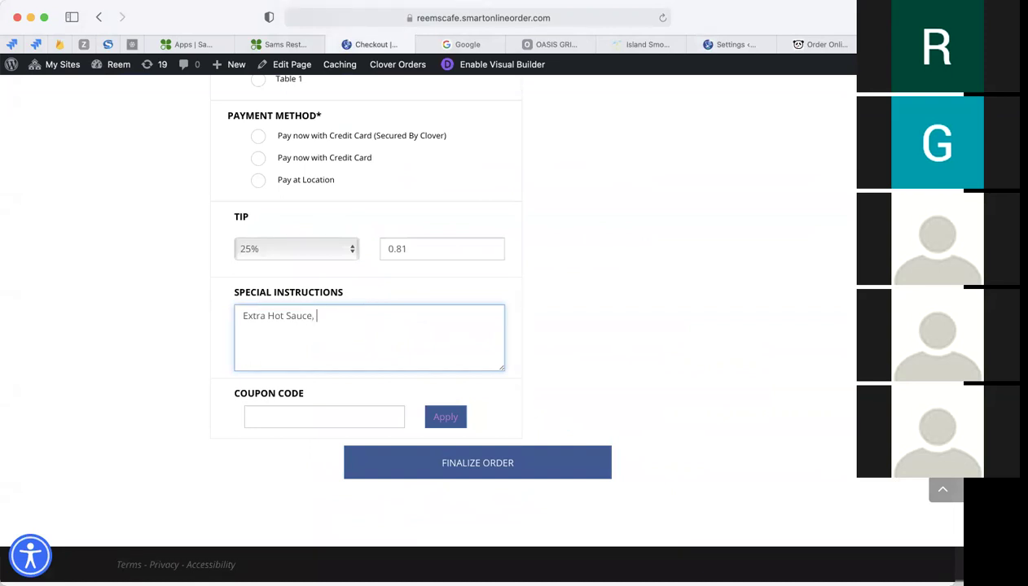
text(clude a red Bull)
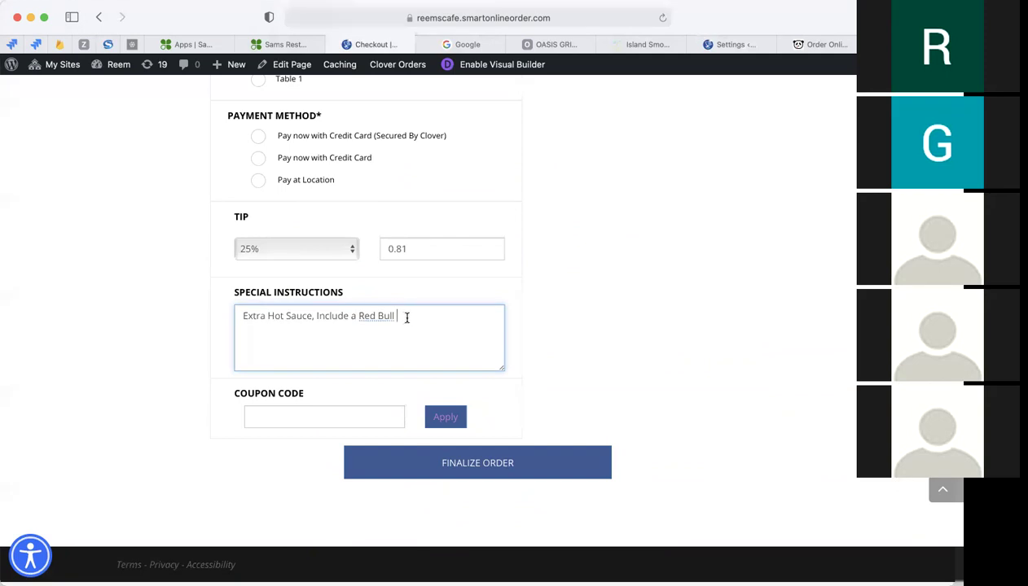
drag(359, 315, 396, 316)
click(398, 318)
Reload the checkout page, dismiss the table-ordering welcome message and bring up the checkout form's special instructions section
click(662, 18)
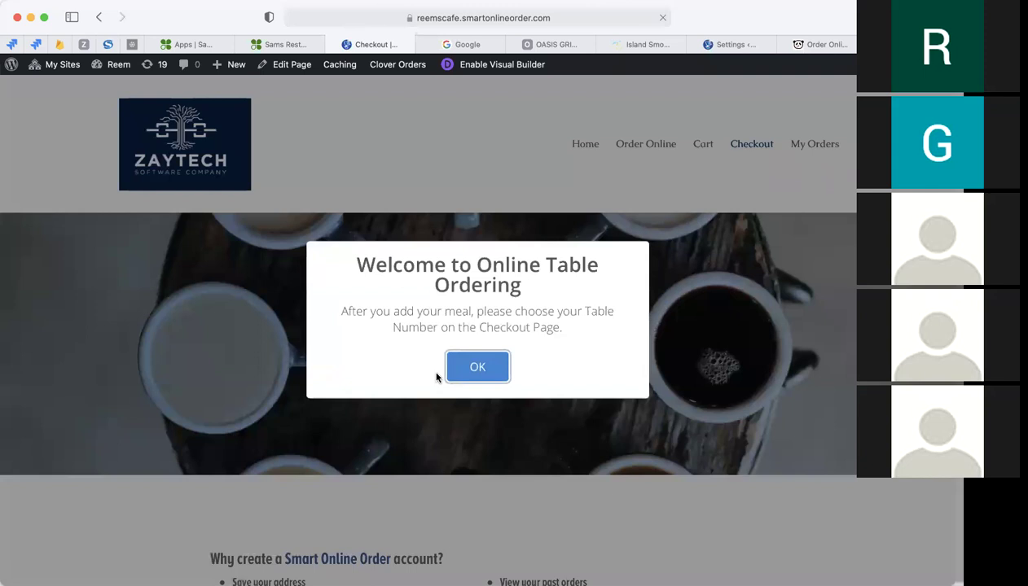
click(446, 370)
click(390, 356)
scroll(400, 415, down, 5)
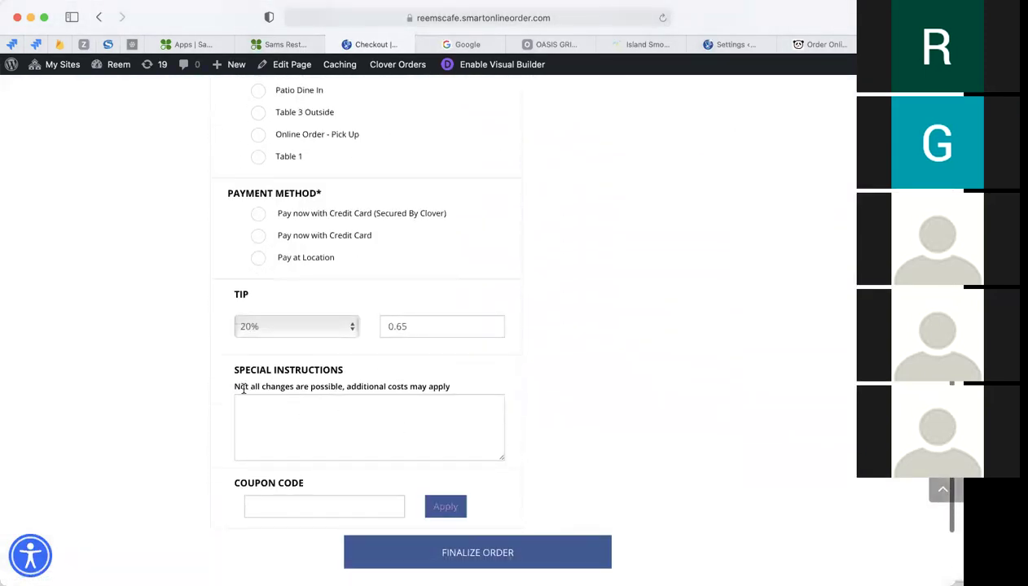
Enter "Change the veggie to impossible burger" as the order's special instructions
drag(232, 386, 343, 387)
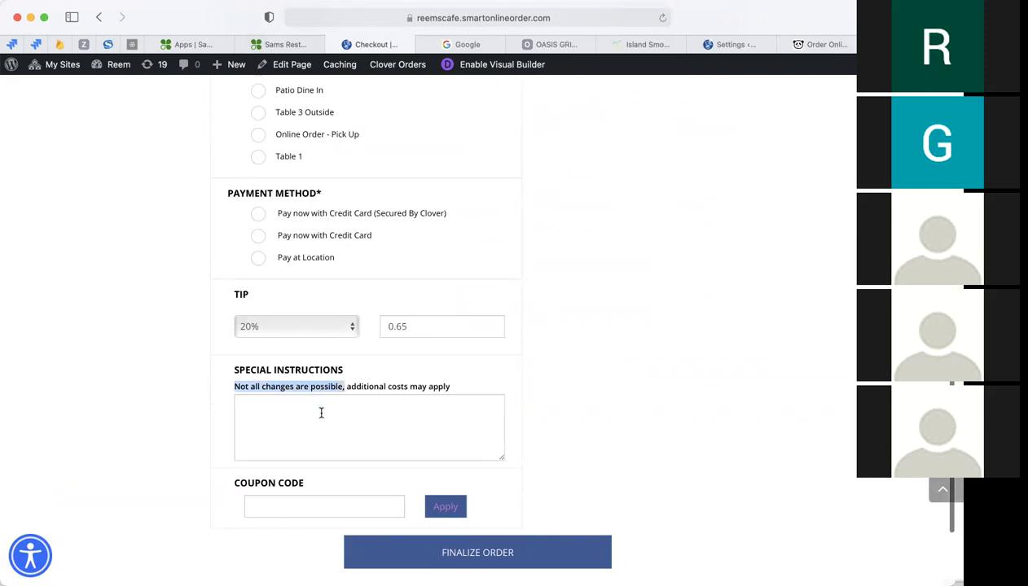
click(316, 406)
text(Change the)
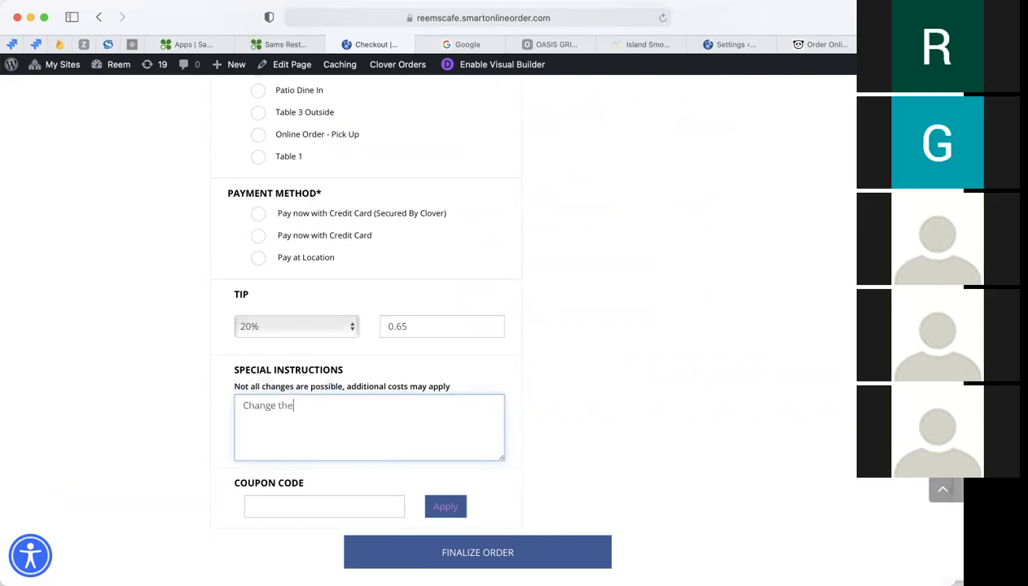
text( veggogie to impossible burger)
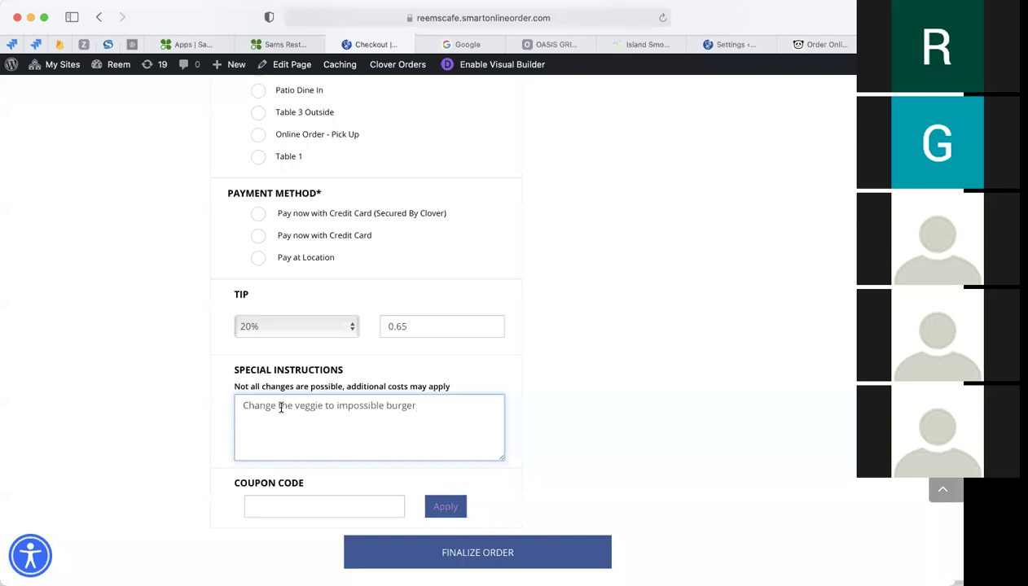
Compare the disclaimer about possible changes and additional costs with the impossible burger request in the special instructions
drag(234, 386, 415, 404)
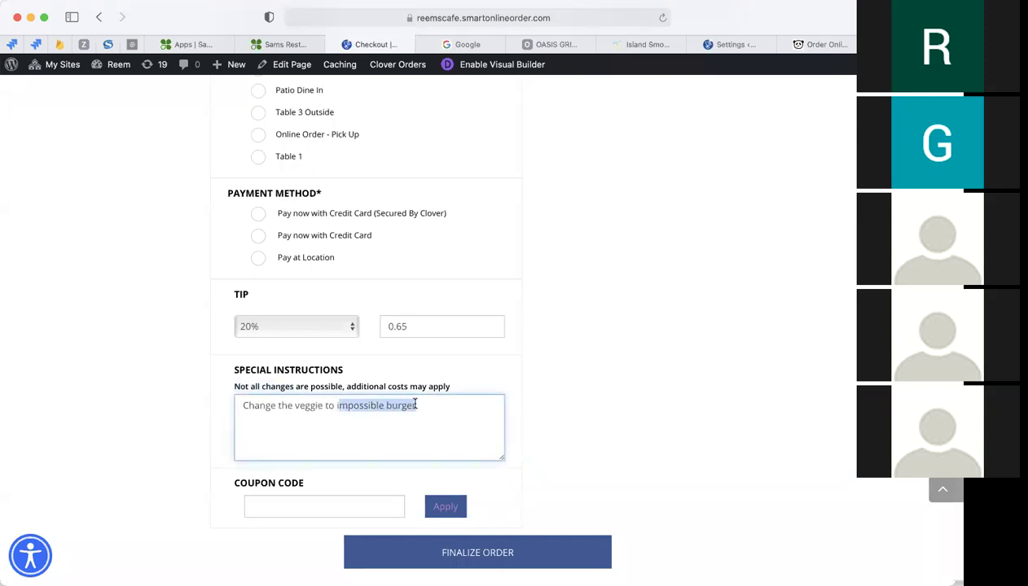
drag(234, 386, 357, 390)
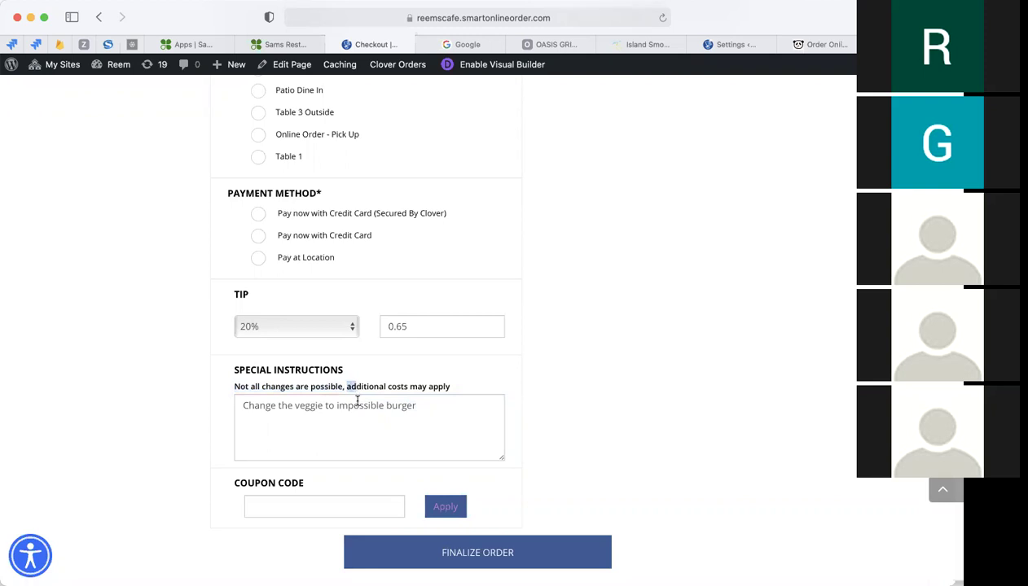
double_click(338, 405)
drag(347, 386, 445, 396)
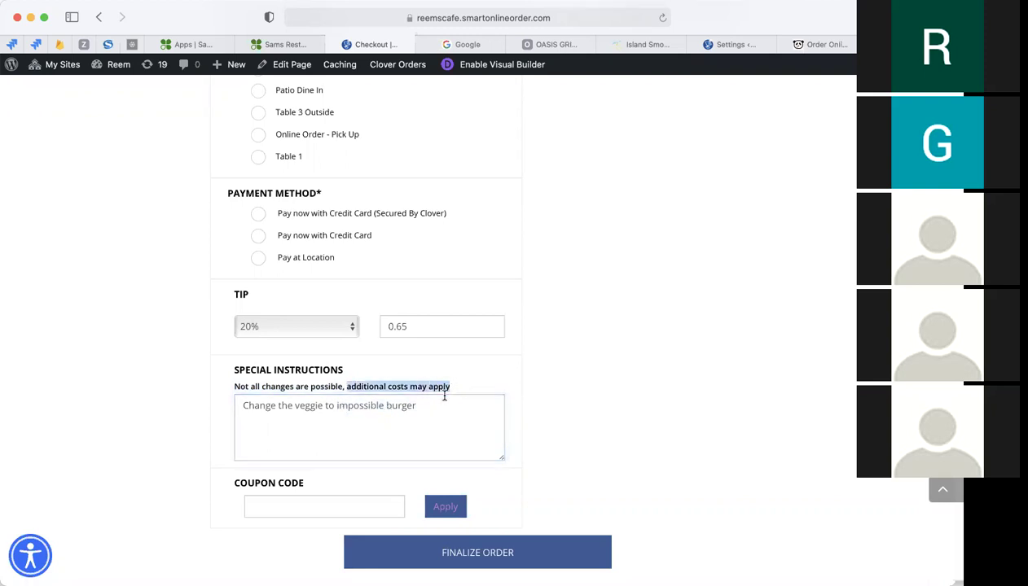
click(432, 410)
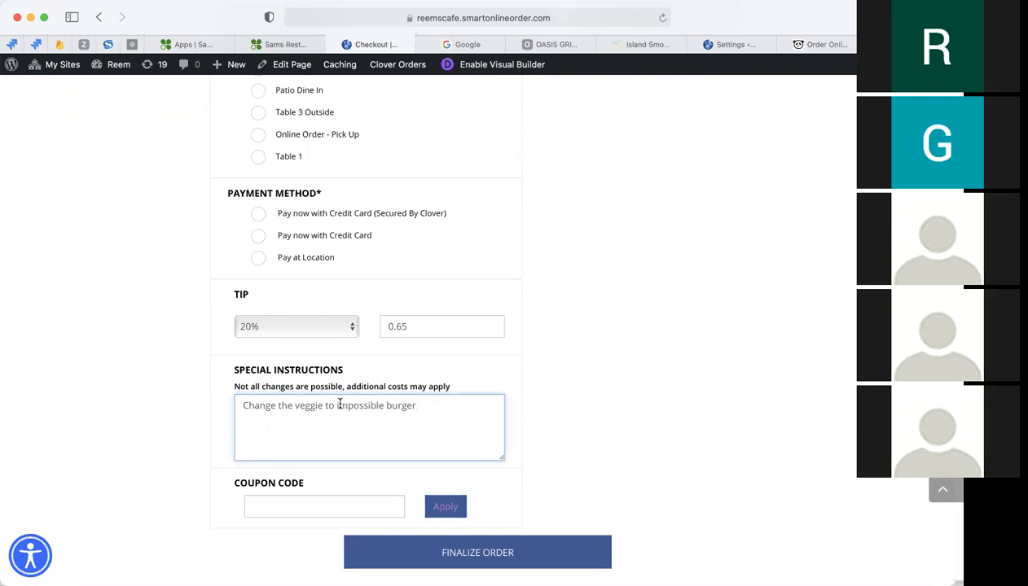
shift+click(445, 405)
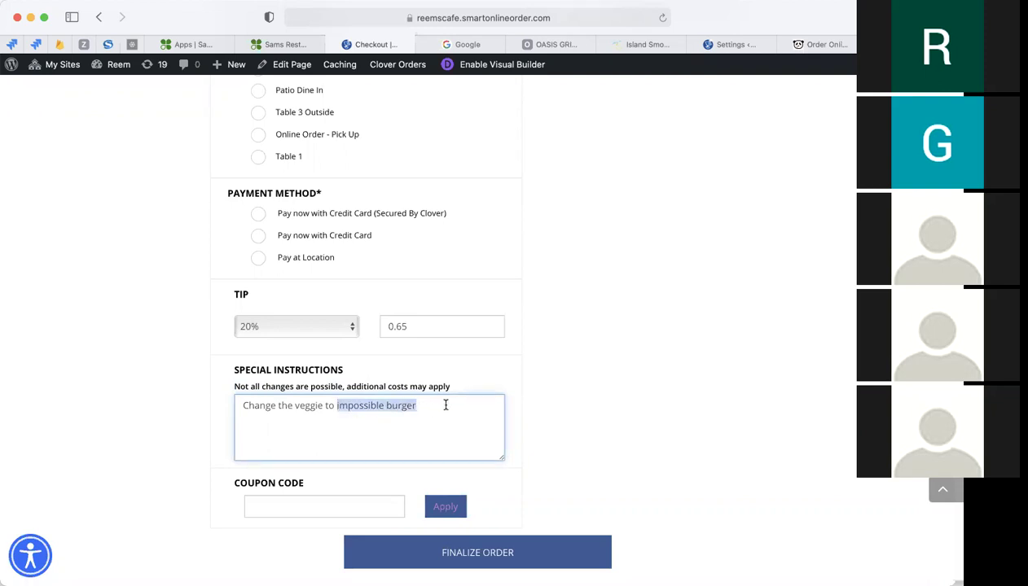
click(445, 407)
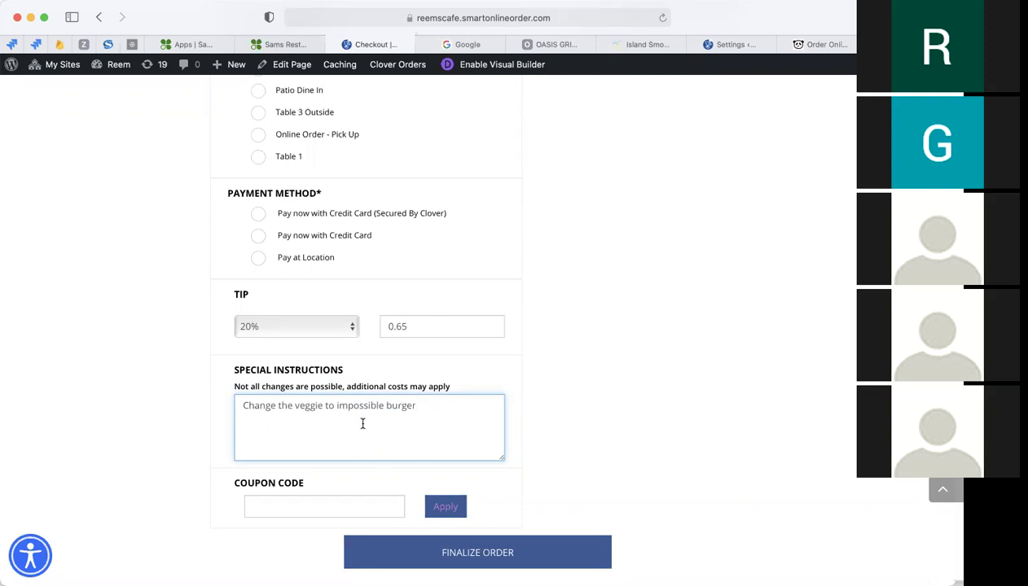
Examine the checkout form's coupon code field, ordering methods, payment methods and order summary
scroll(363, 423, down, 1)
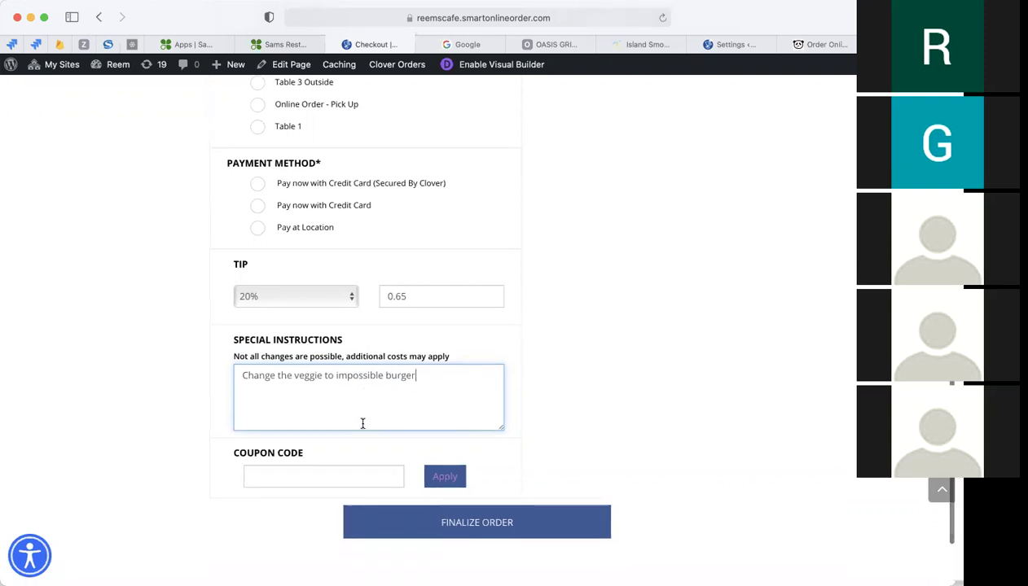
click(316, 476)
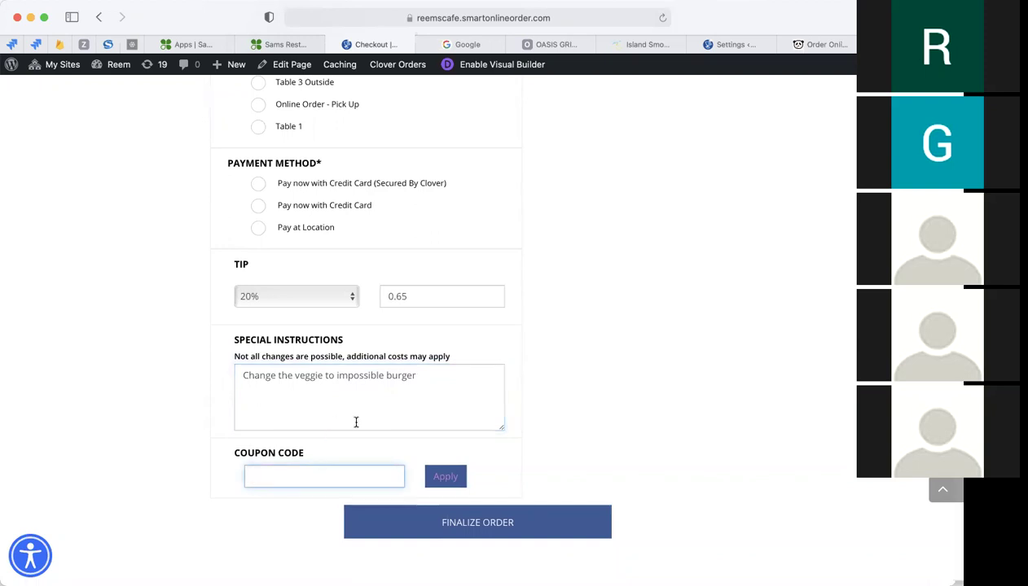
scroll(381, 415, up, 1)
scroll(381, 415, down, 1)
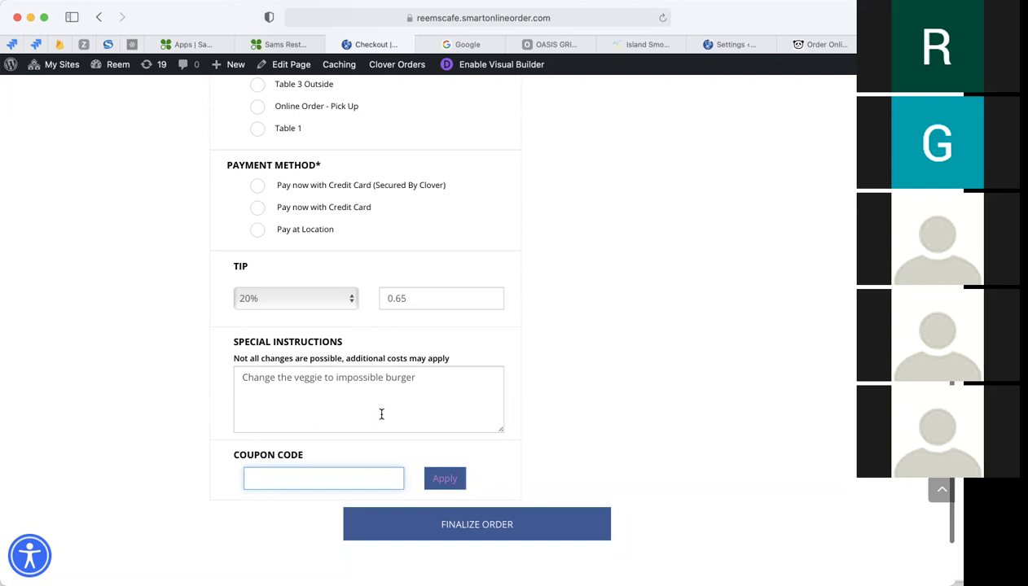
scroll(289, 441, down, 1)
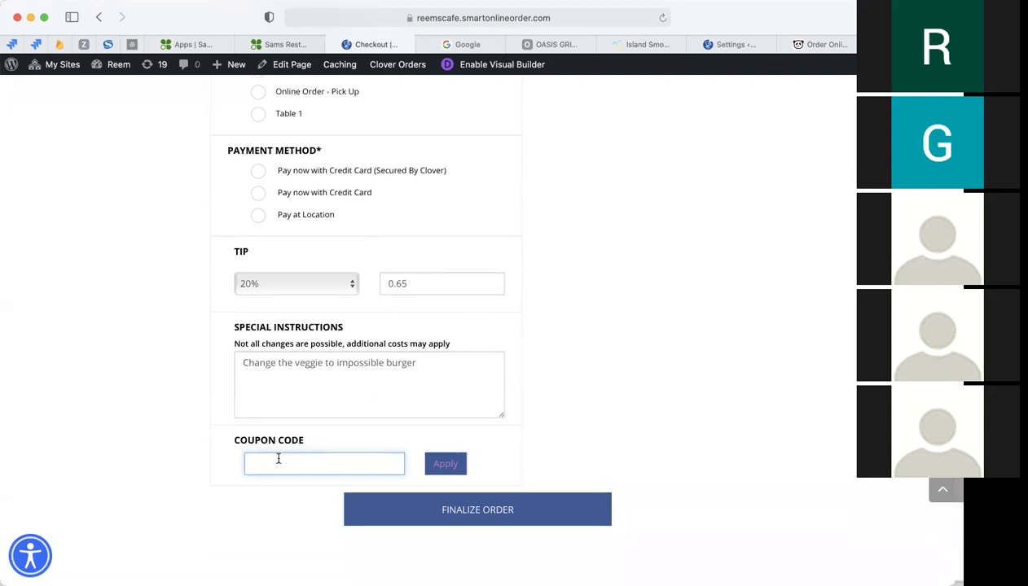
scroll(358, 405, up, 5)
scroll(358, 411, up, 5)
scroll(358, 411, down, 3)
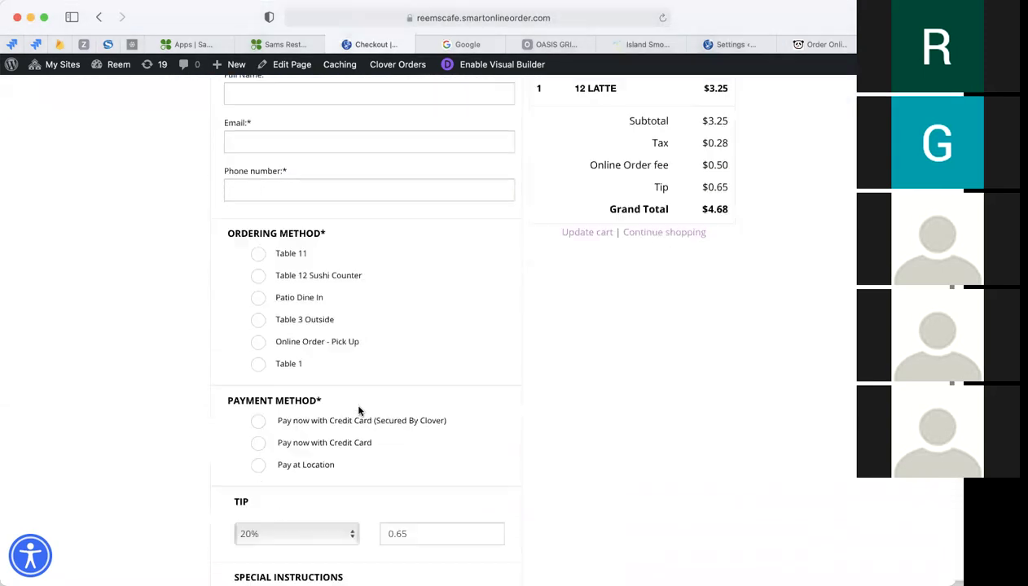
scroll(358, 412, down, 8)
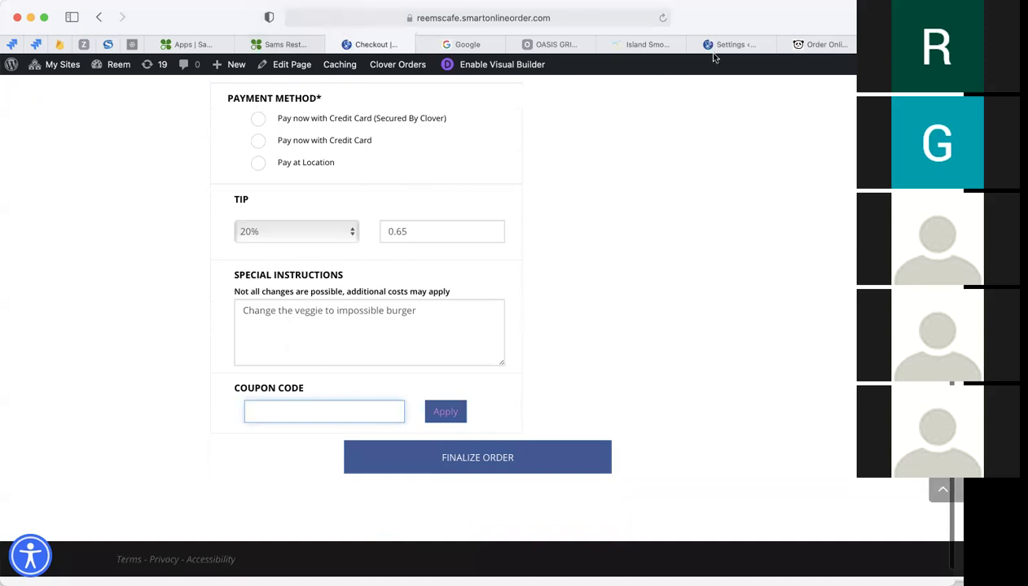
Return to the Clover Orders settings and open the order types section
click(721, 45)
scroll(339, 390, up, 3)
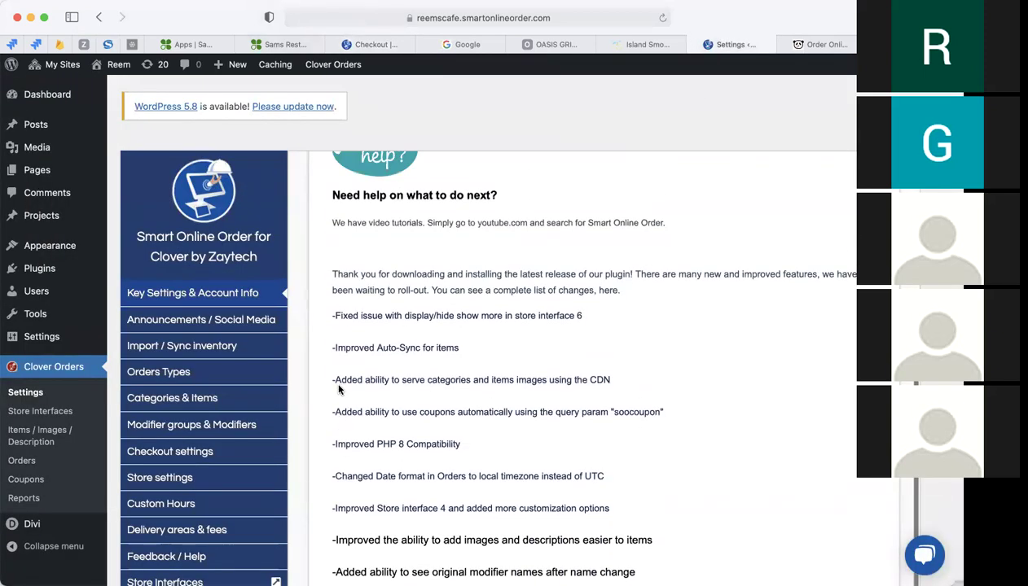
click(206, 372)
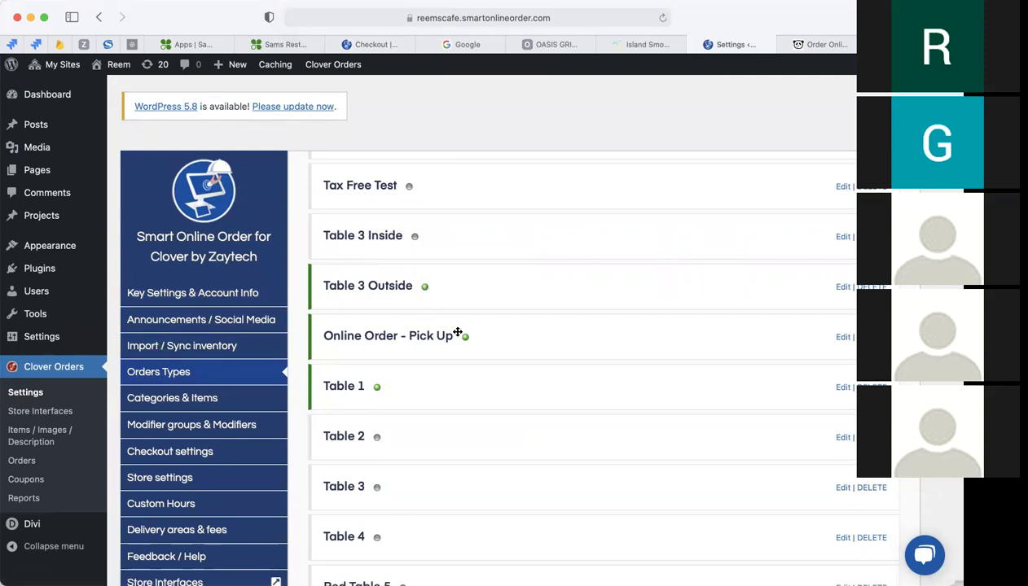
Examine the list of order types and which table, pickup and delivery options are enabled
scroll(459, 330, up, 4)
scroll(416, 301, down, 6)
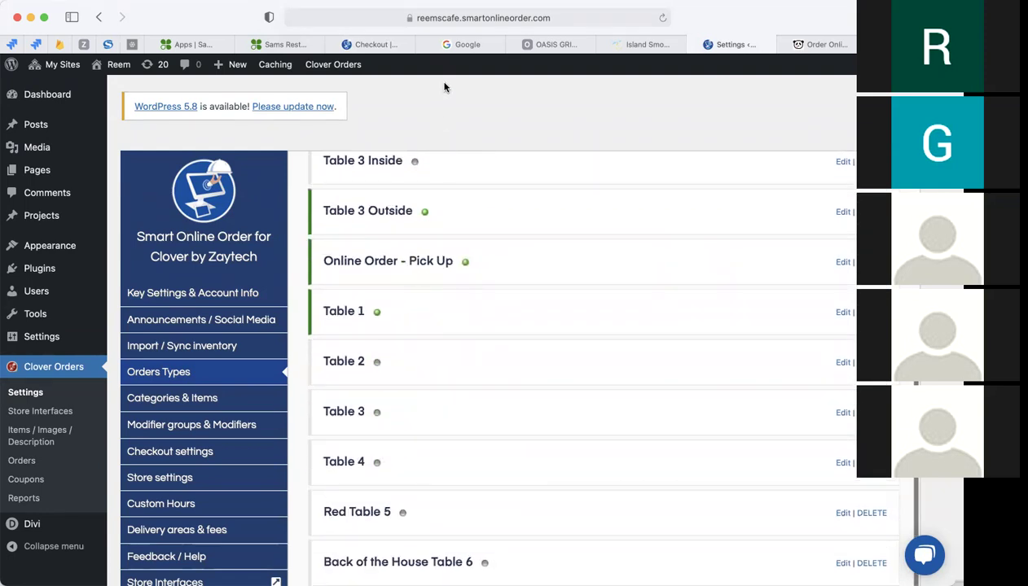
scroll(416, 276, up, 5)
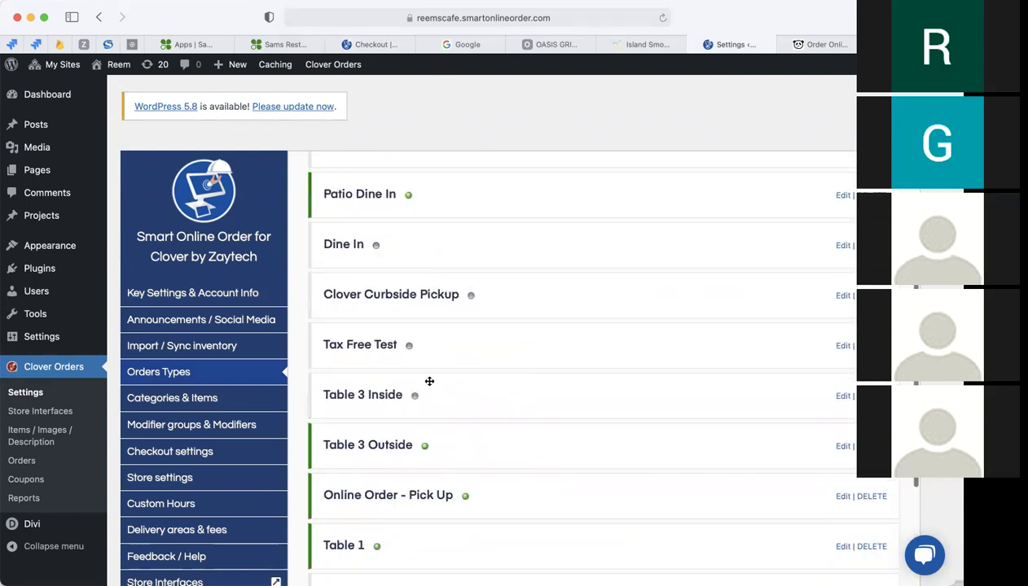
scroll(427, 359, down, 3)
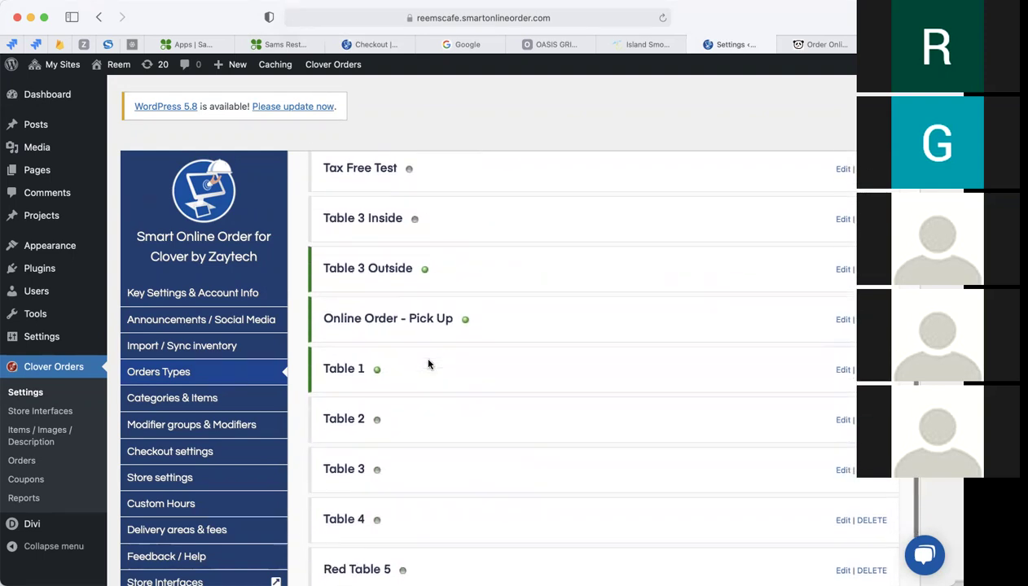
scroll(423, 358, up, 5)
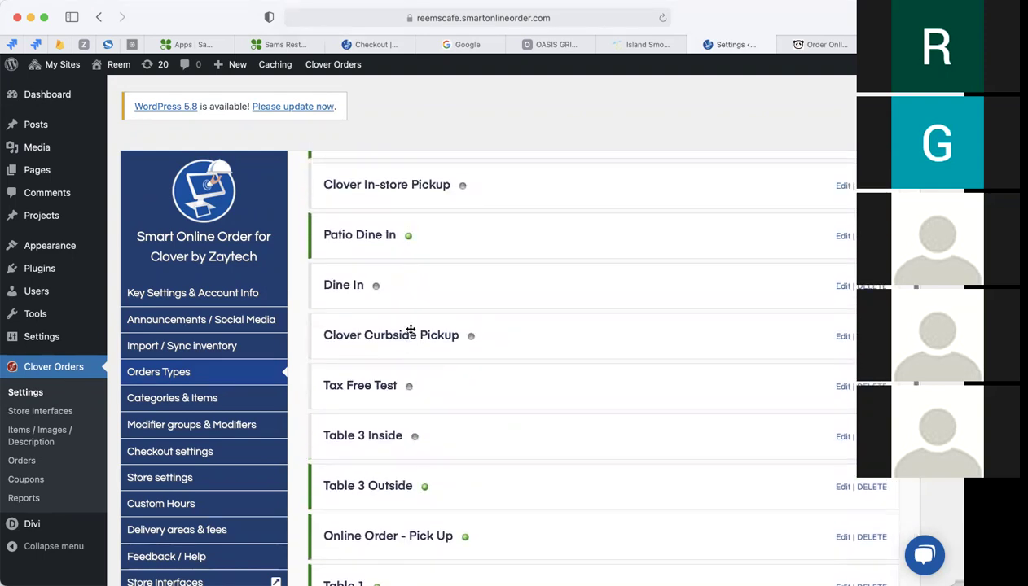
scroll(376, 291, up, 1)
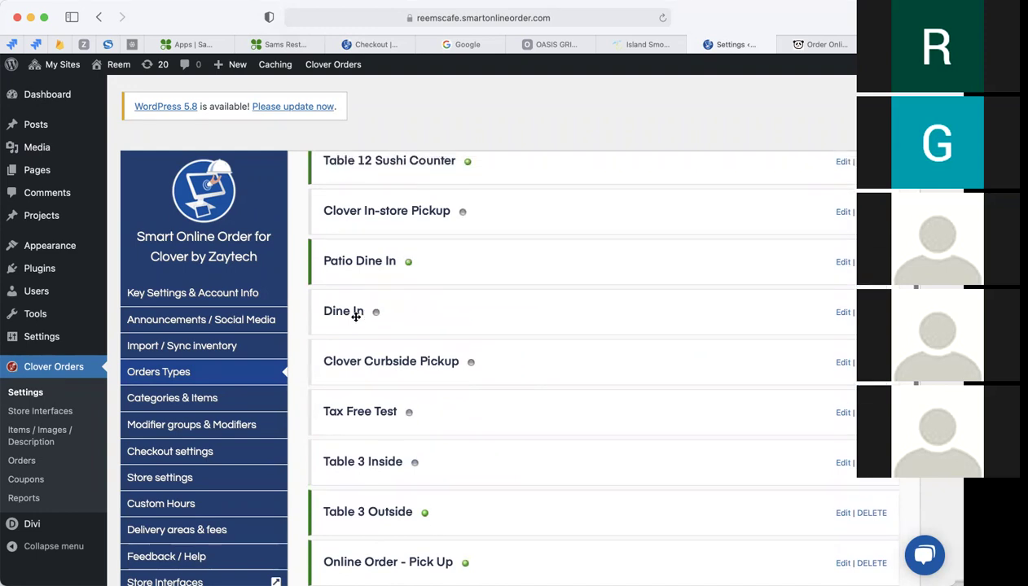
scroll(374, 453, down, 1)
scroll(374, 455, down, 5)
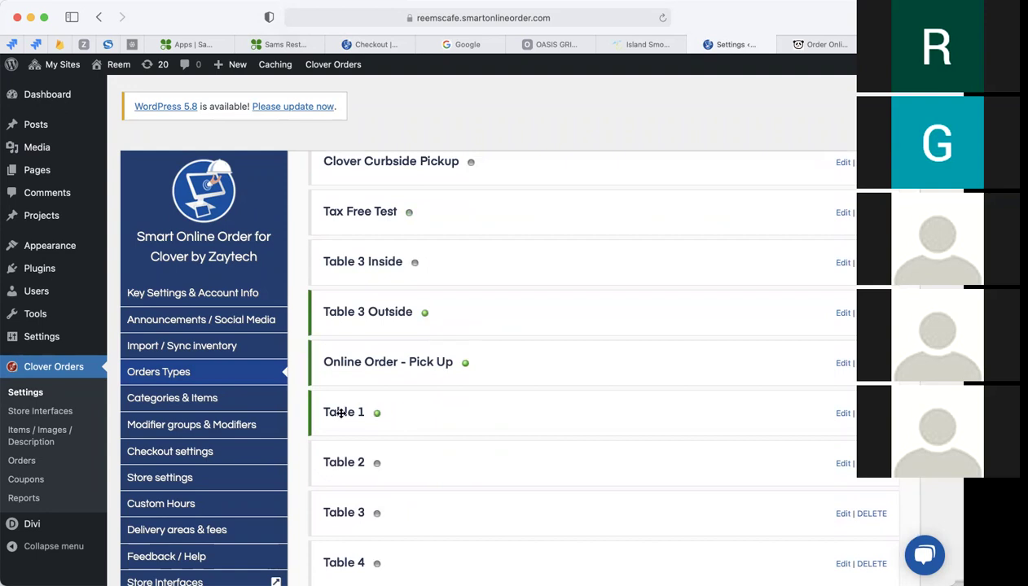
scroll(417, 412, down, 1)
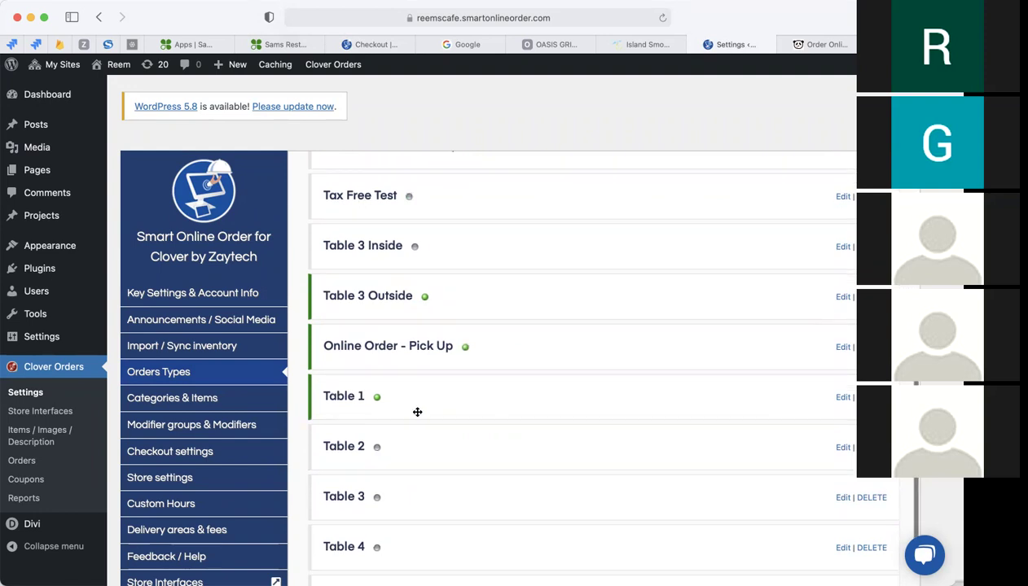
scroll(417, 412, down, 1)
scroll(417, 413, down, 1)
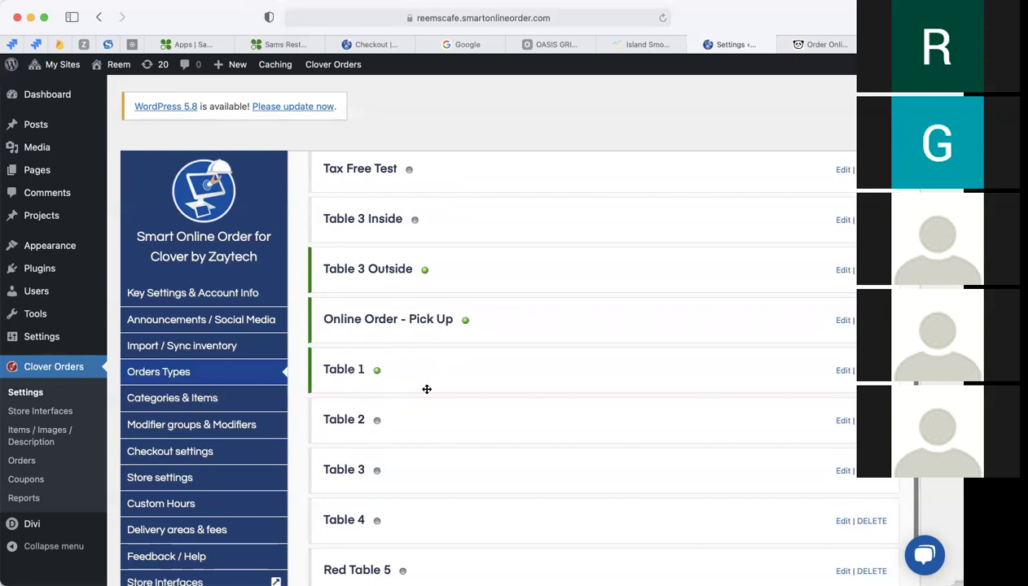
scroll(436, 448, down, 2)
scroll(435, 448, down, 6)
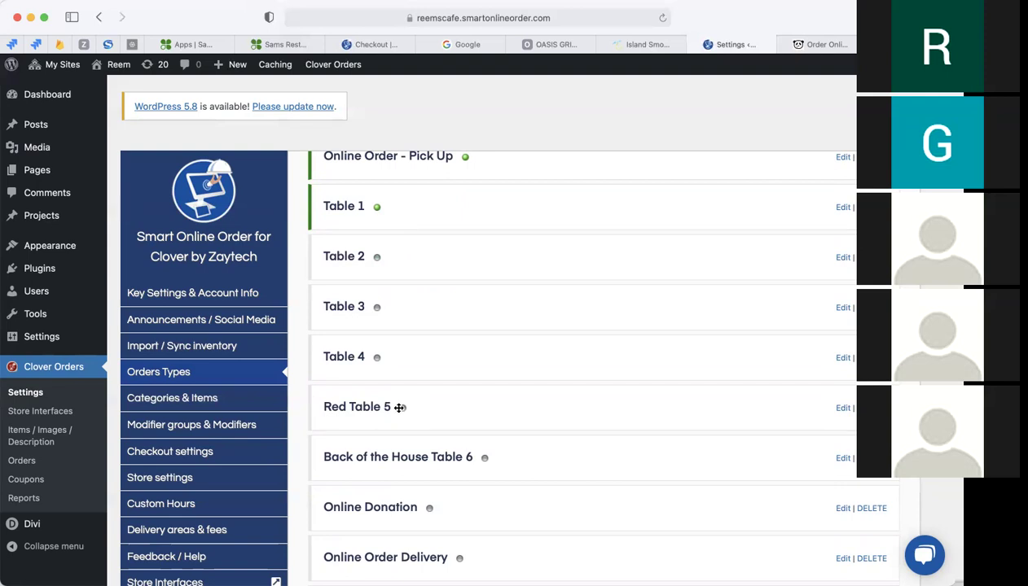
scroll(407, 411, down, 4)
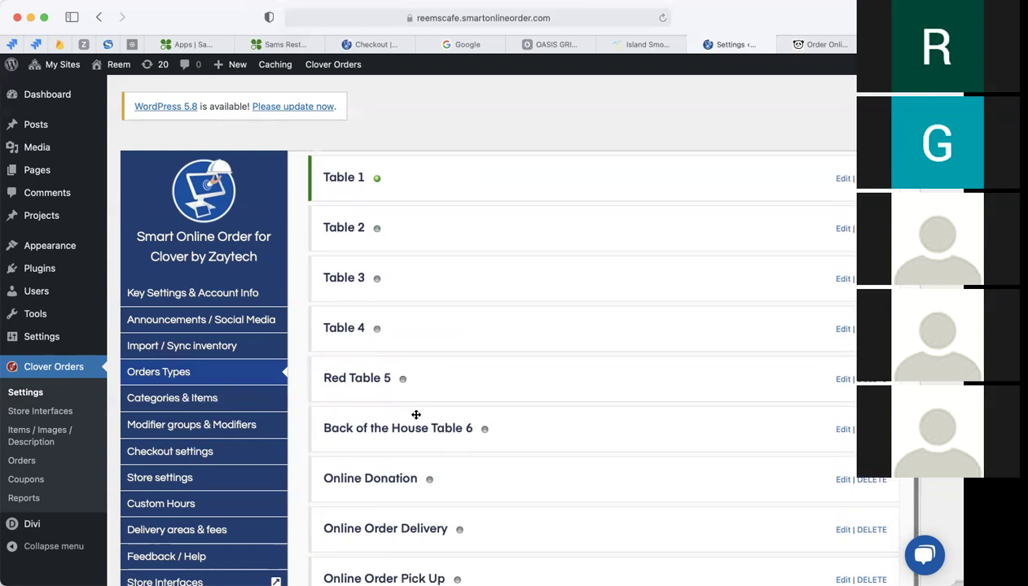
Examine the remaining order types and the form for adding a new order type, and return to the Clover In-store Pickup and table entries
scroll(474, 424, down, 7)
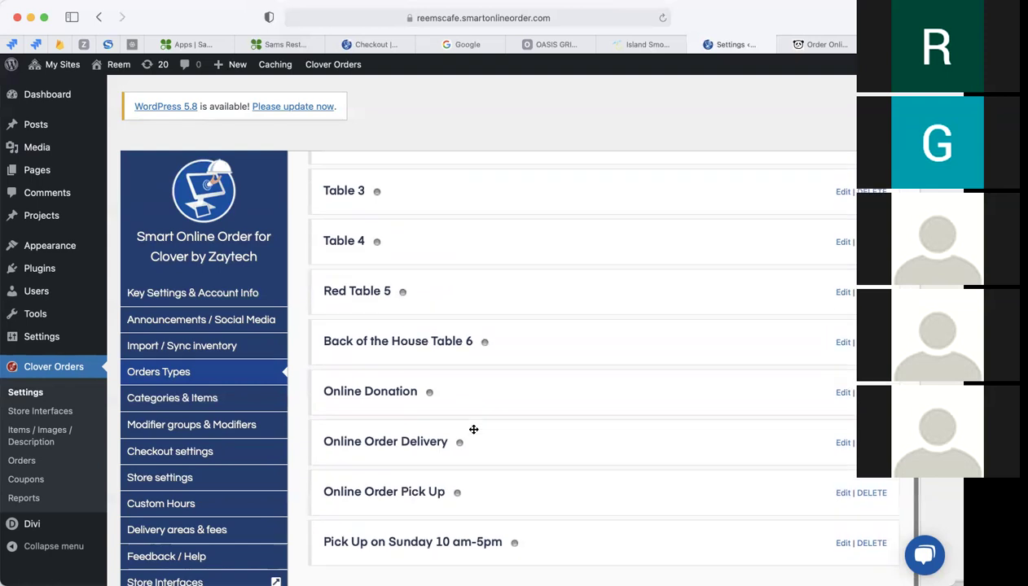
scroll(474, 430, down, 7)
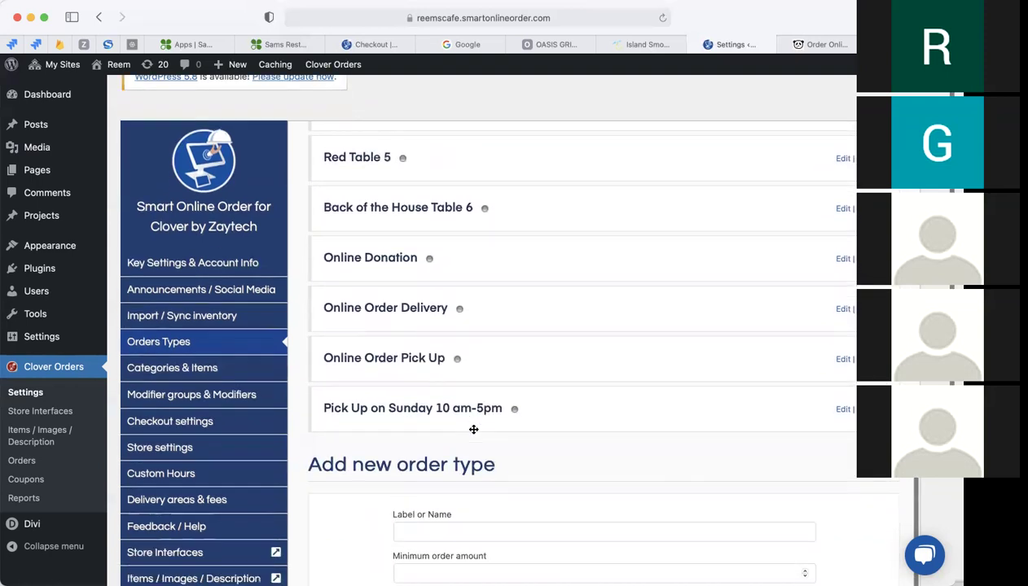
click(451, 401)
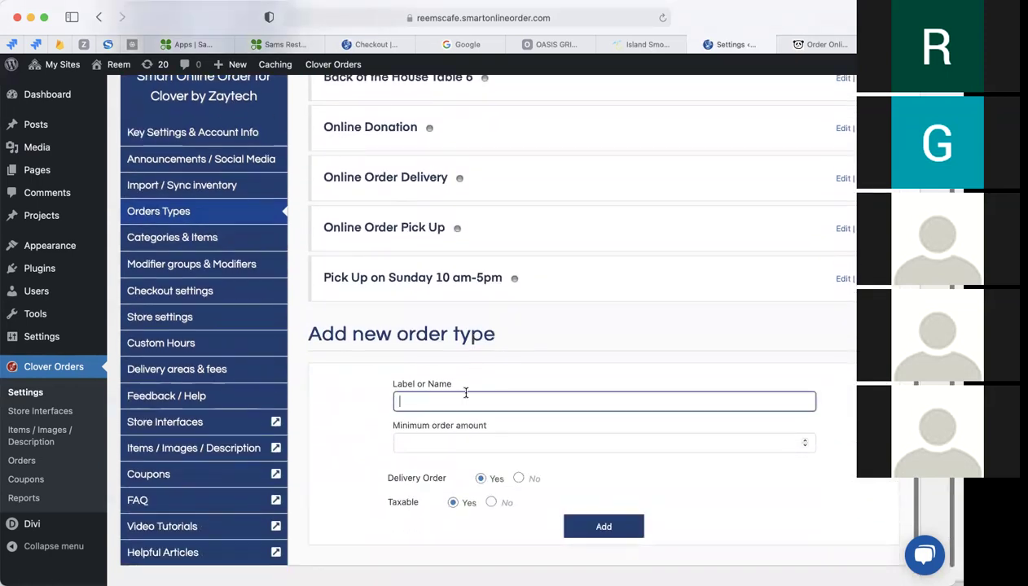
scroll(448, 340, up, 2)
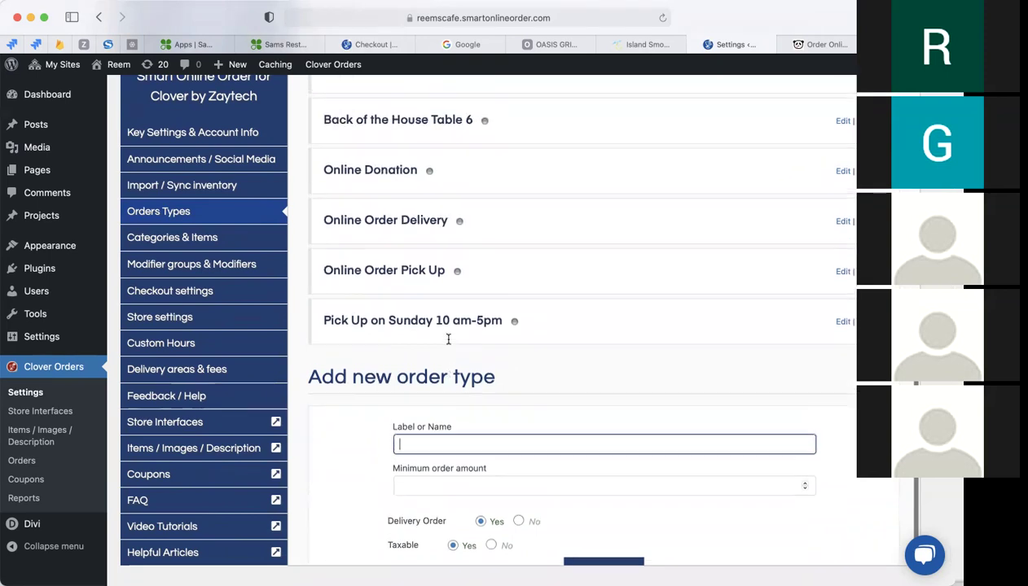
scroll(450, 339, up, 8)
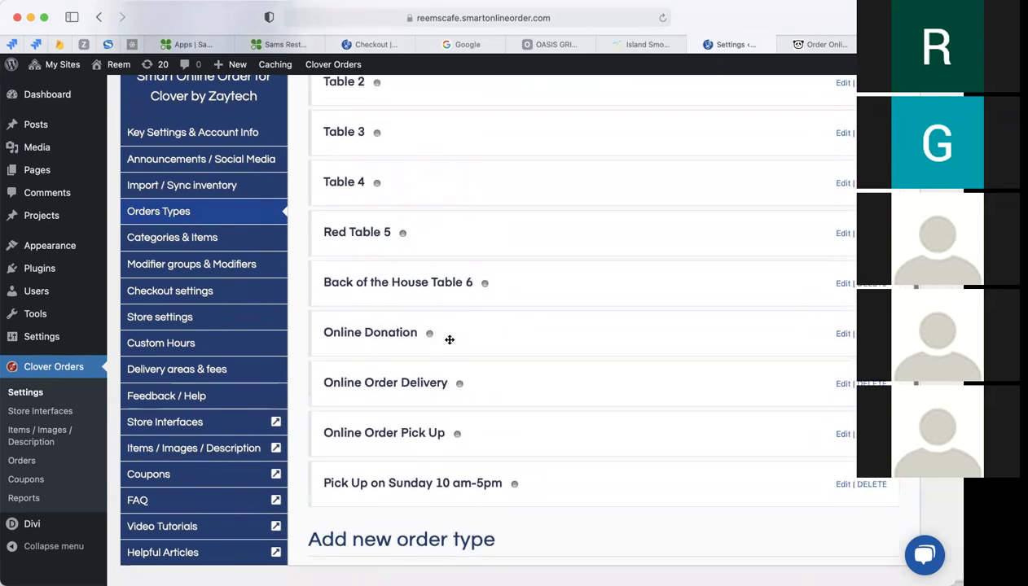
scroll(449, 340, up, 10)
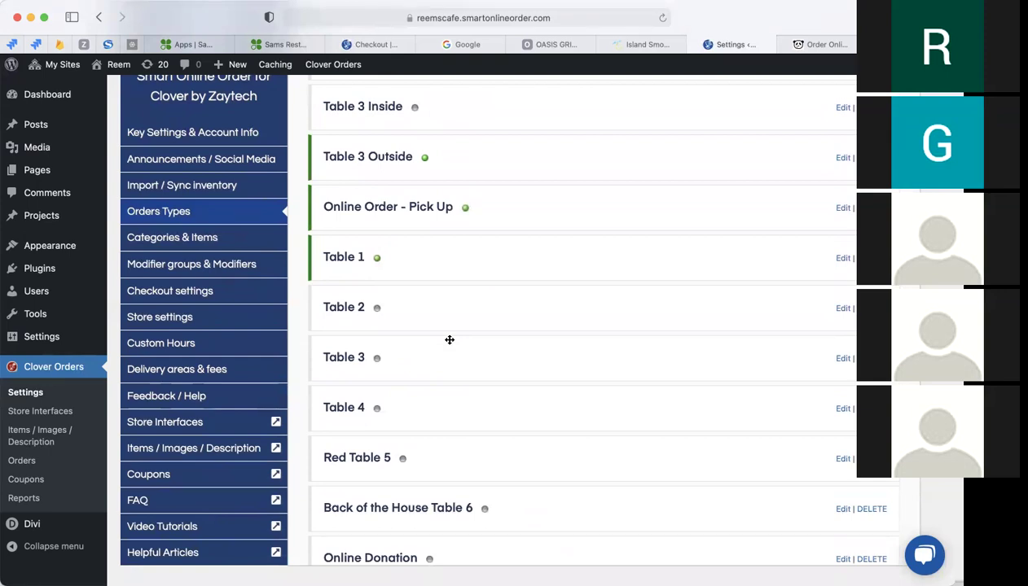
scroll(450, 339, up, 3)
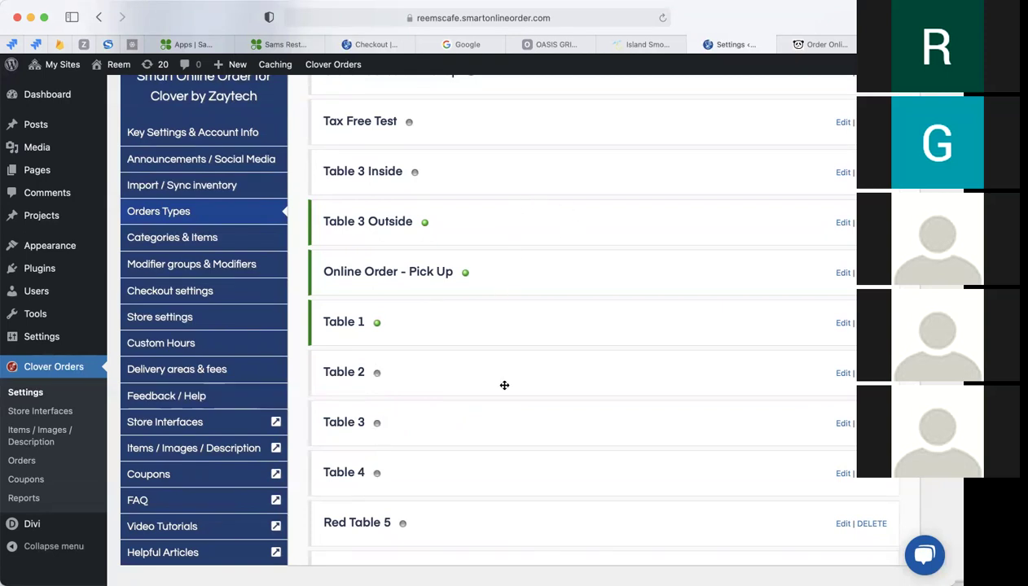
scroll(504, 385, up, 5)
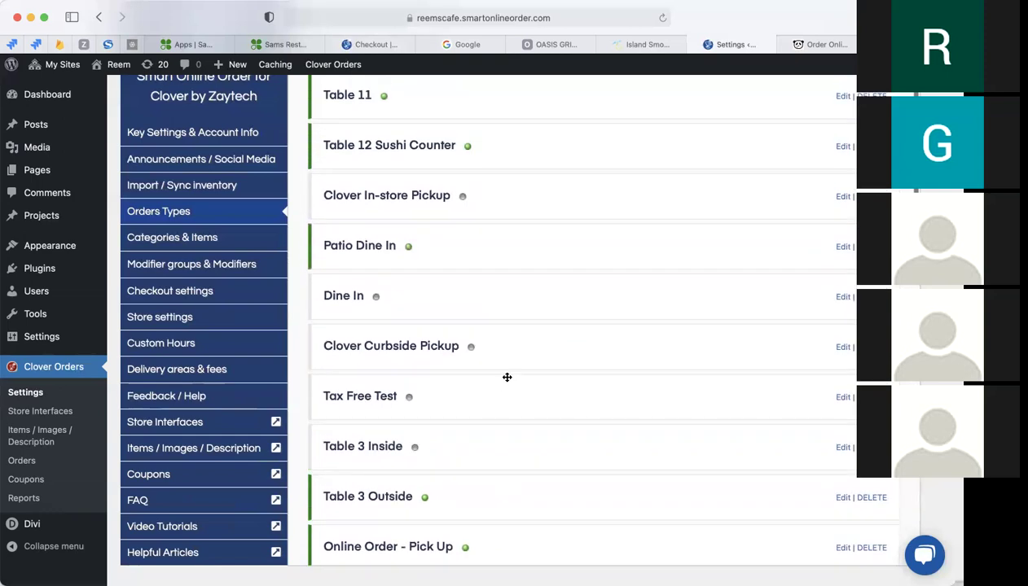
Open the Clover In-store Pickup order type's settings, and open the Table 12 Sushi Counter settings for editing
click(841, 198)
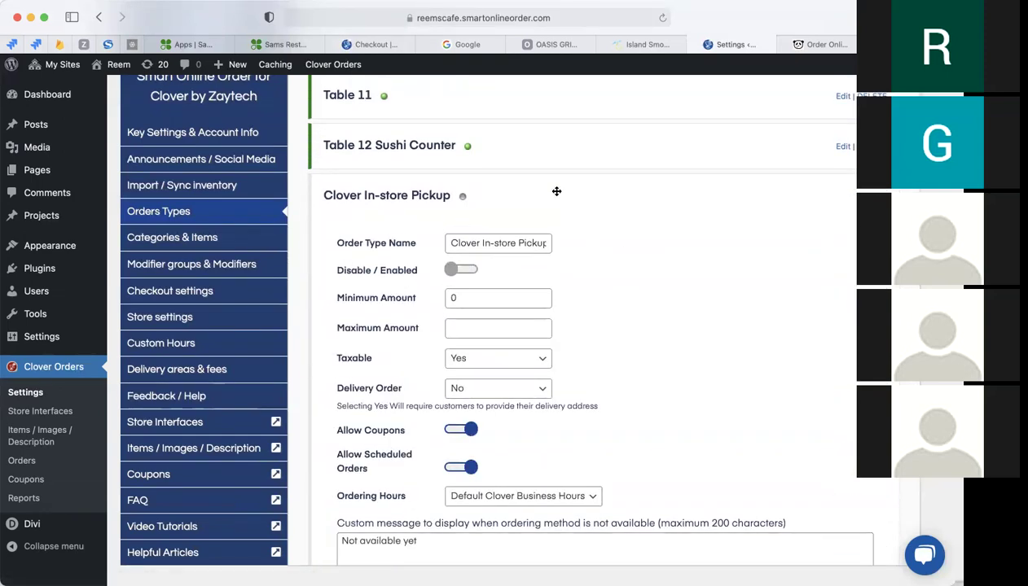
click(841, 148)
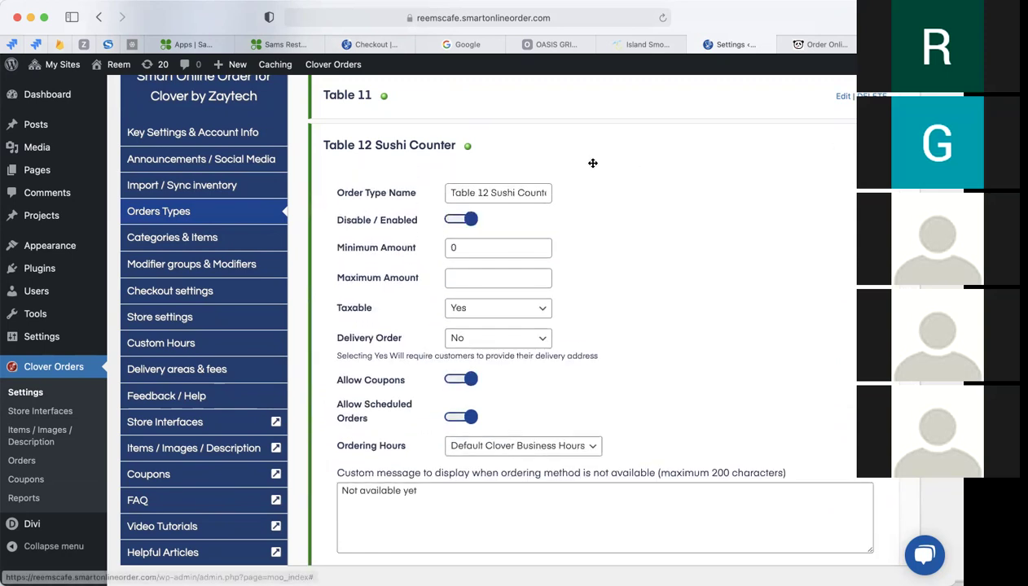
scroll(367, 250, down, 3)
scroll(366, 251, up, 3)
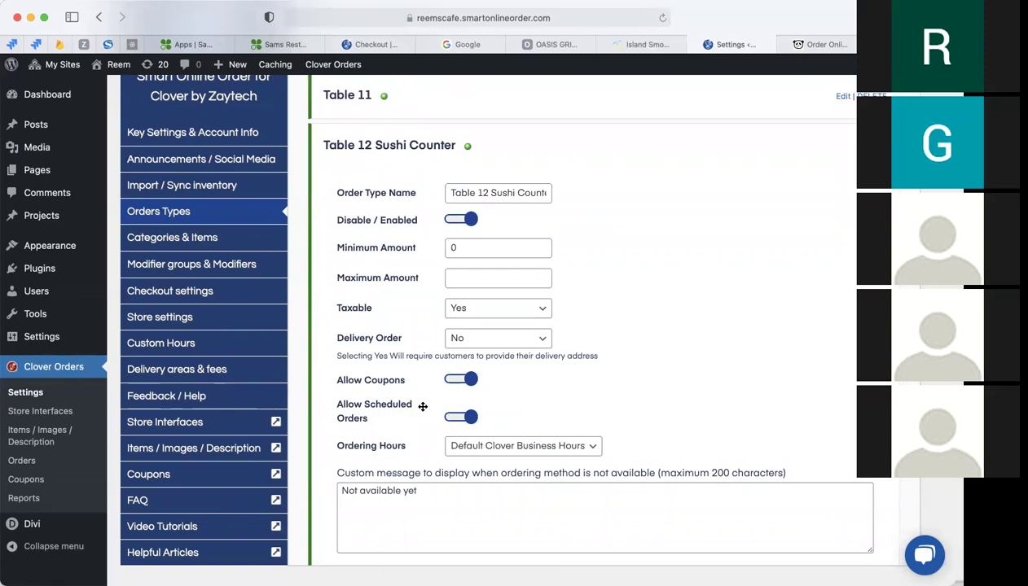
Disallow coupons and scheduled orders for Table 12 Sushi Counter, and set its minimum amount to 50.00 and maximum amount to 200.00
click(461, 379)
scroll(436, 404, down, 1)
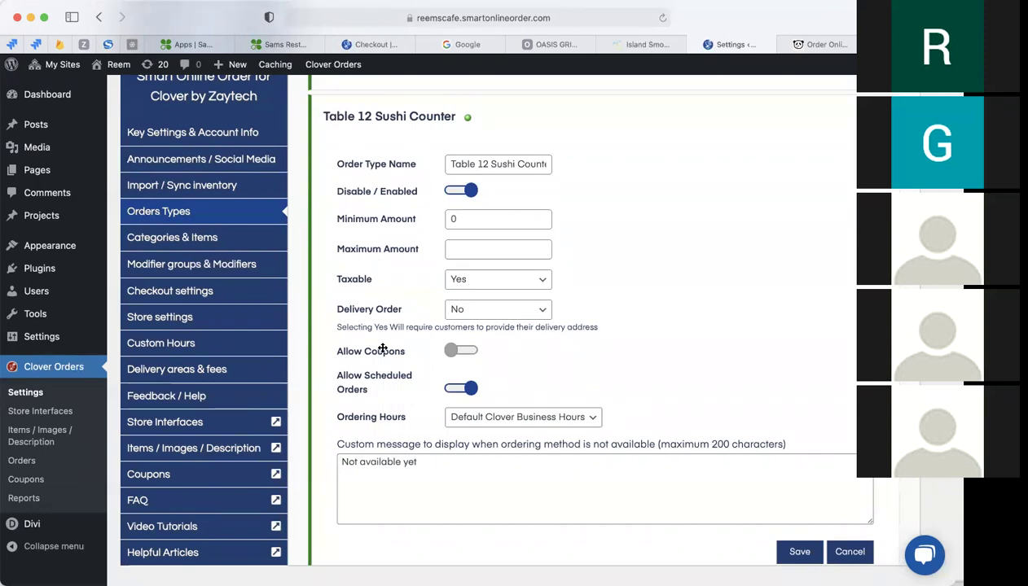
click(456, 389)
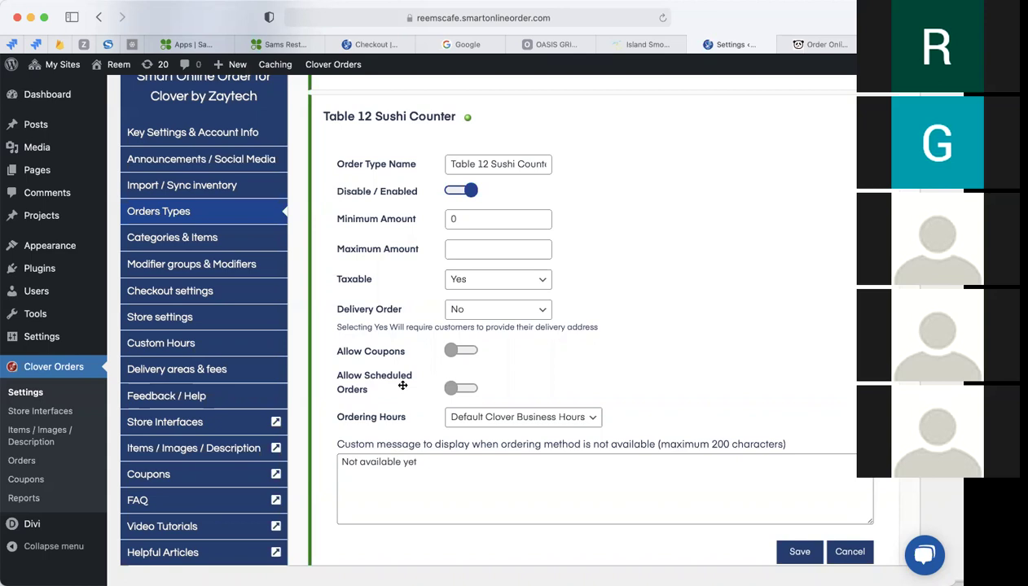
click(466, 221)
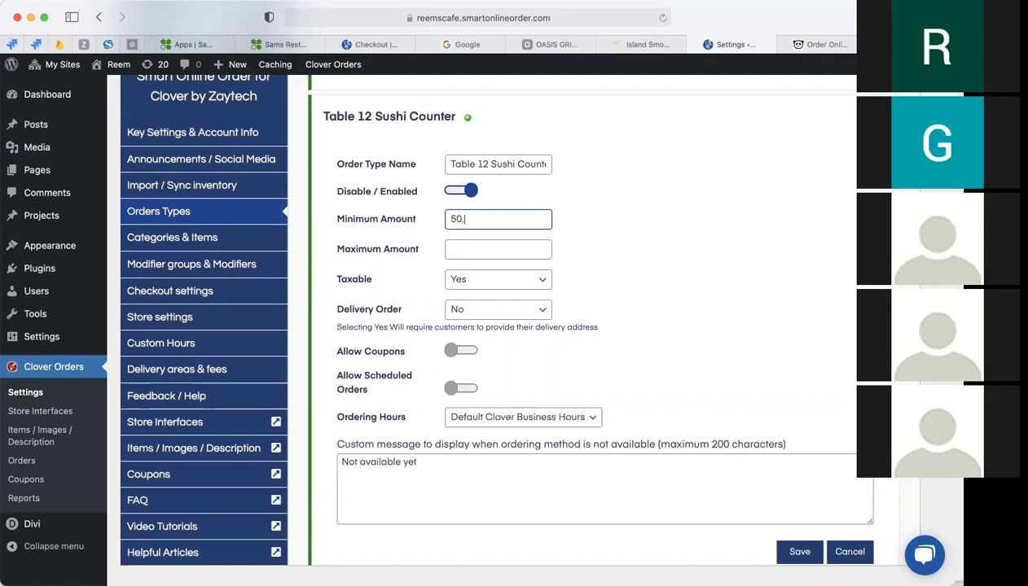
click(479, 252)
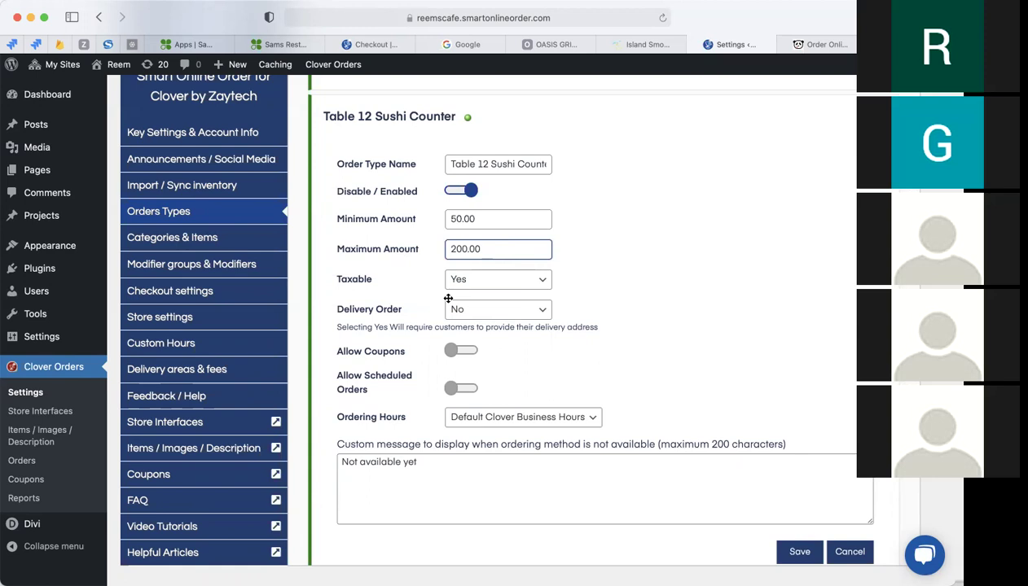
Review the Delivery Order and Ordering Hours choices for Table 12 Sushi Counter, keeping No and Default Clover Business Hours
click(495, 311)
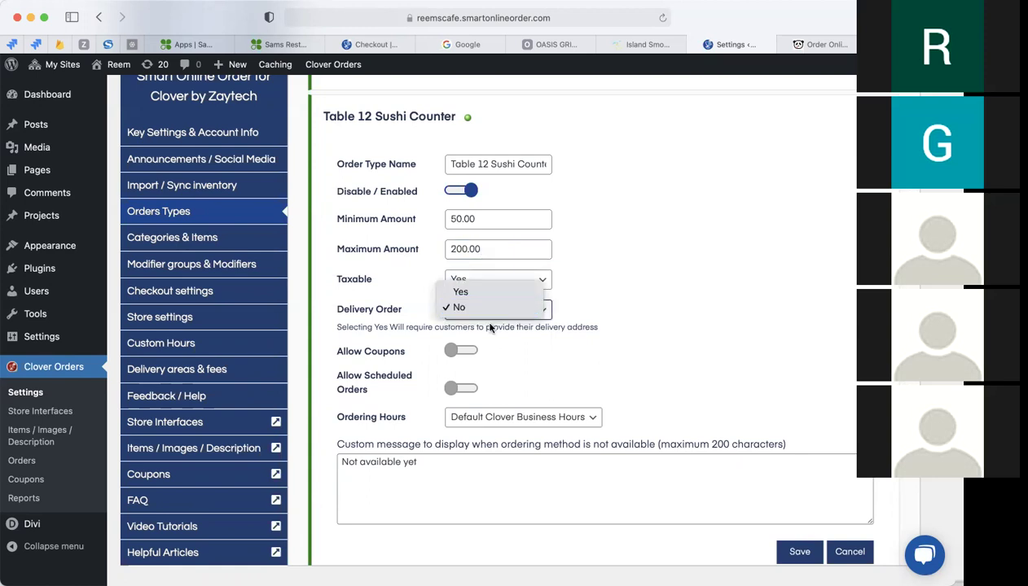
click(375, 352)
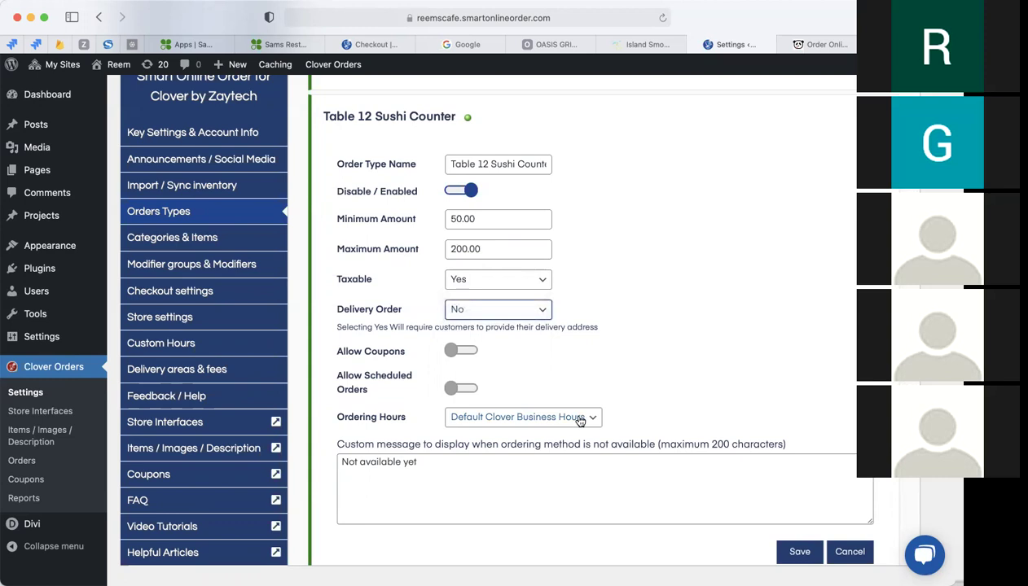
click(513, 421)
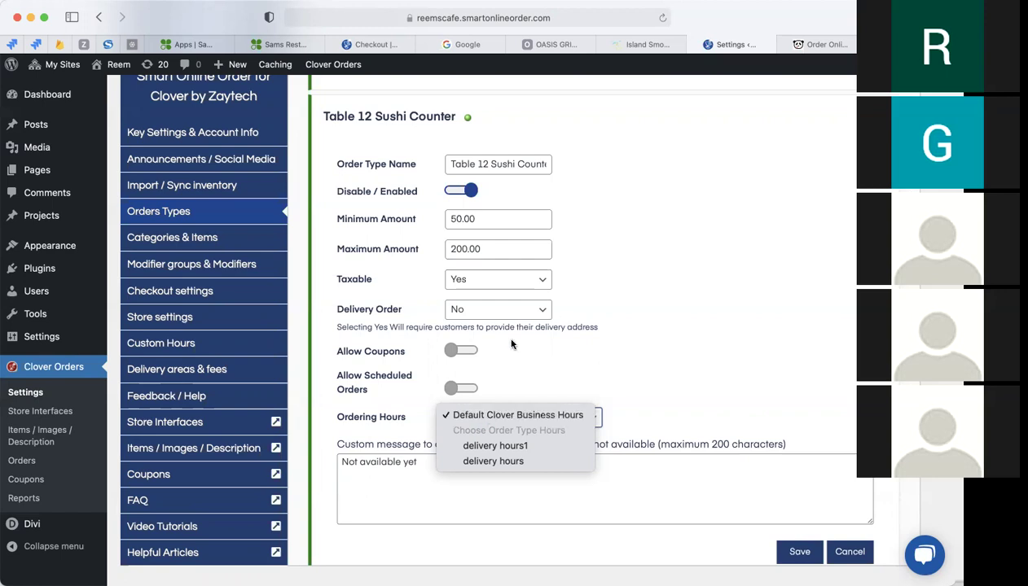
click(584, 362)
click(516, 417)
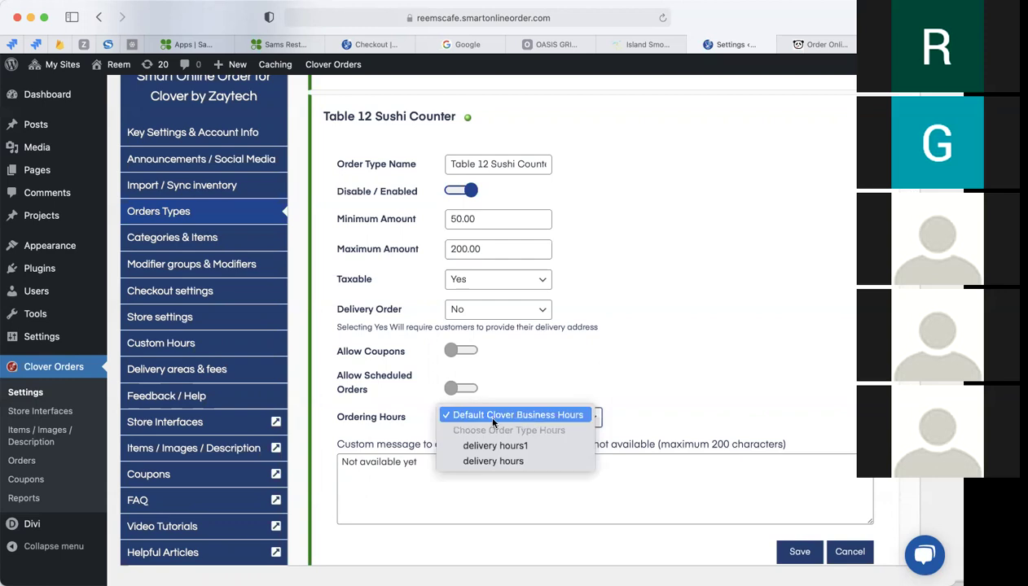
click(489, 416)
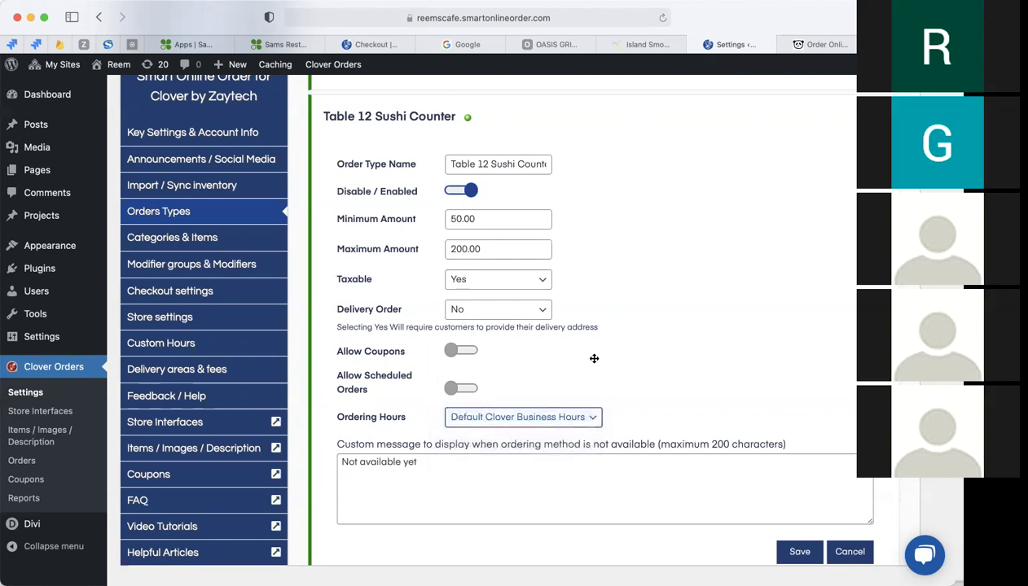
scroll(452, 417, down, 1)
scroll(452, 417, up, 2)
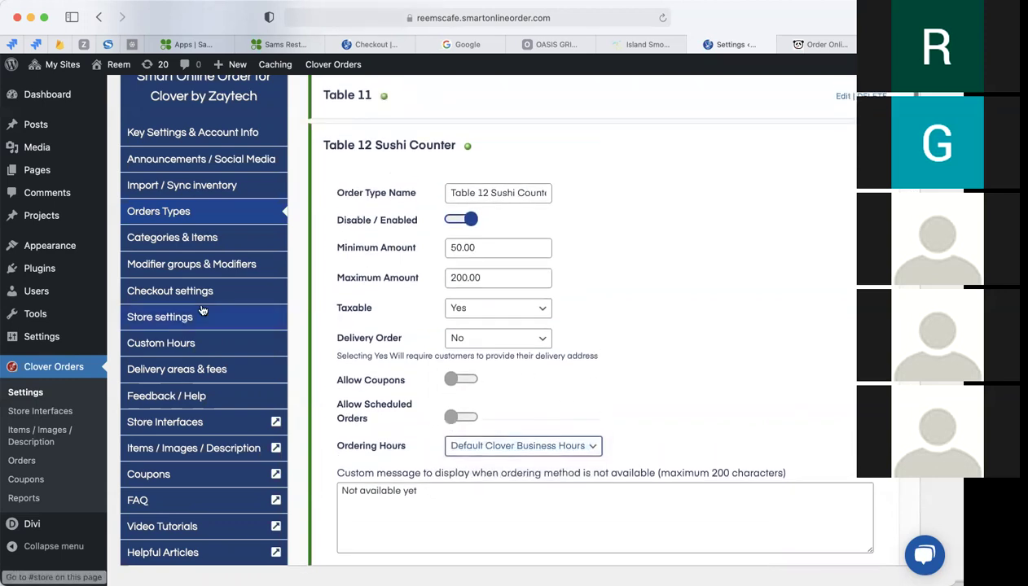
Open the inventory import and sync section, and highlight the category and item counts in the statistics
click(188, 192)
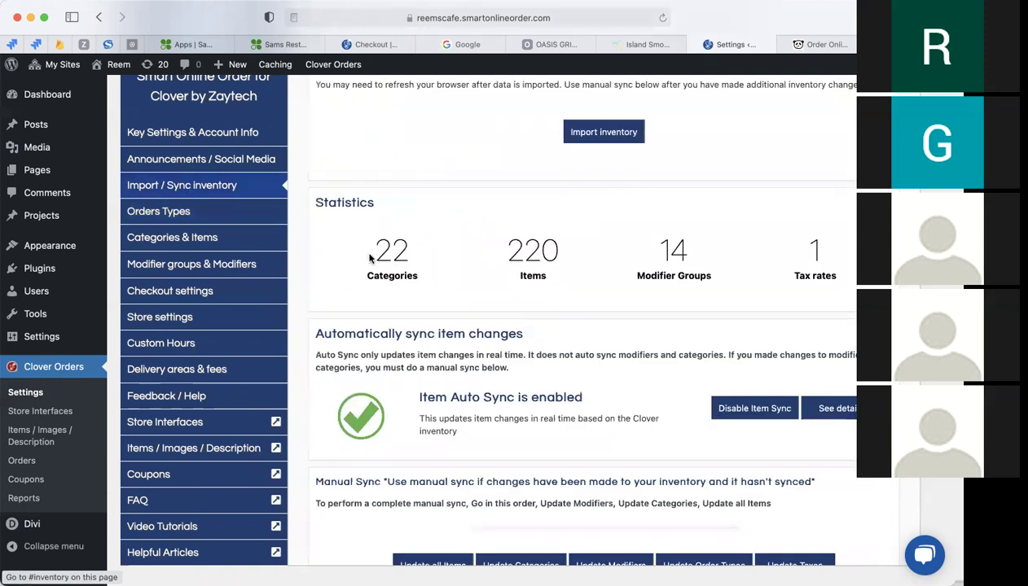
scroll(367, 255, down, 1)
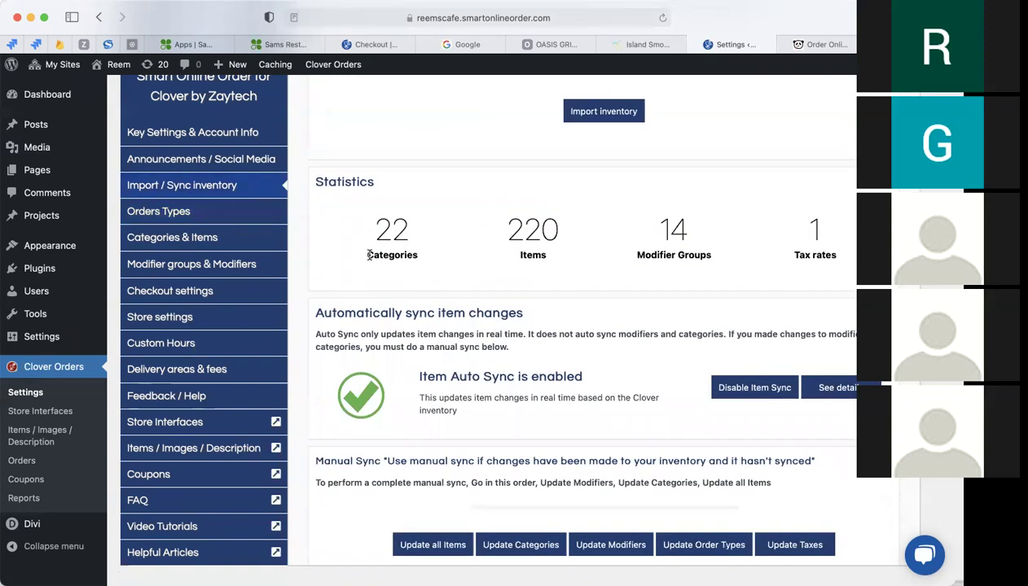
scroll(369, 255, down, 1)
drag(373, 230, 433, 207)
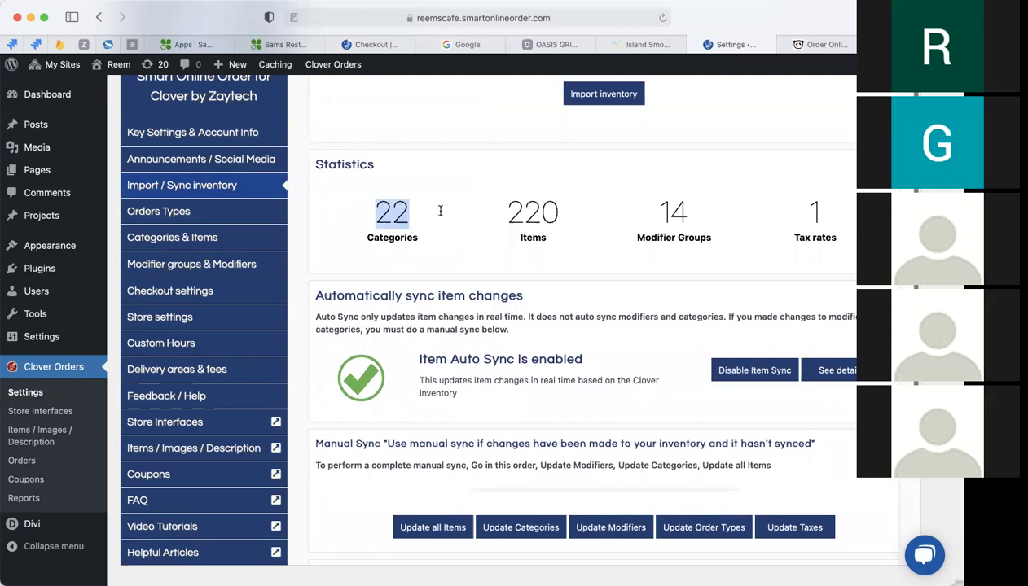
drag(501, 213, 568, 212)
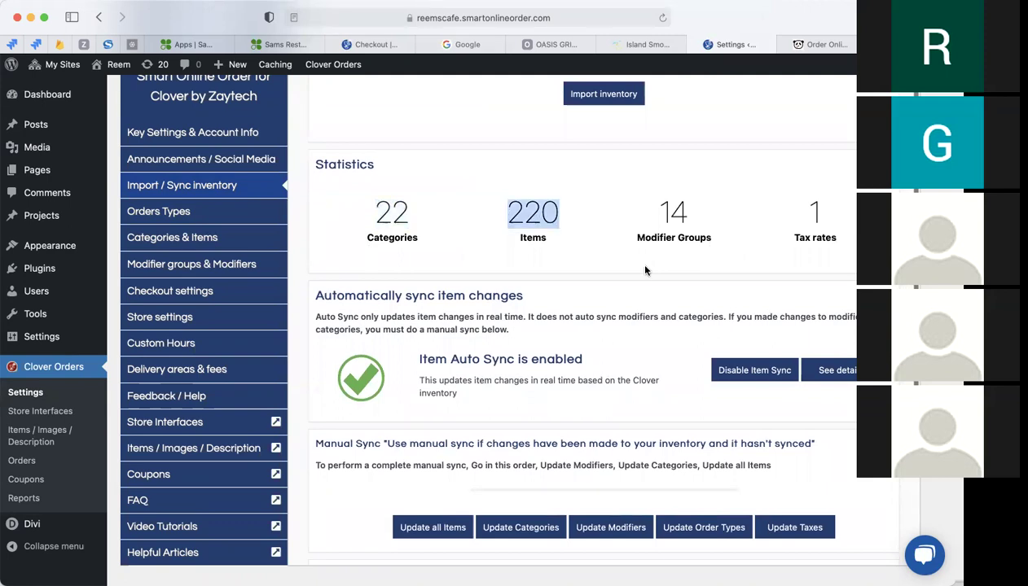
Examine the automatic item sync section, highlighting its heading and the Item Auto Sync status
scroll(619, 337, down, 1)
scroll(619, 336, down, 1)
scroll(570, 277, down, 1)
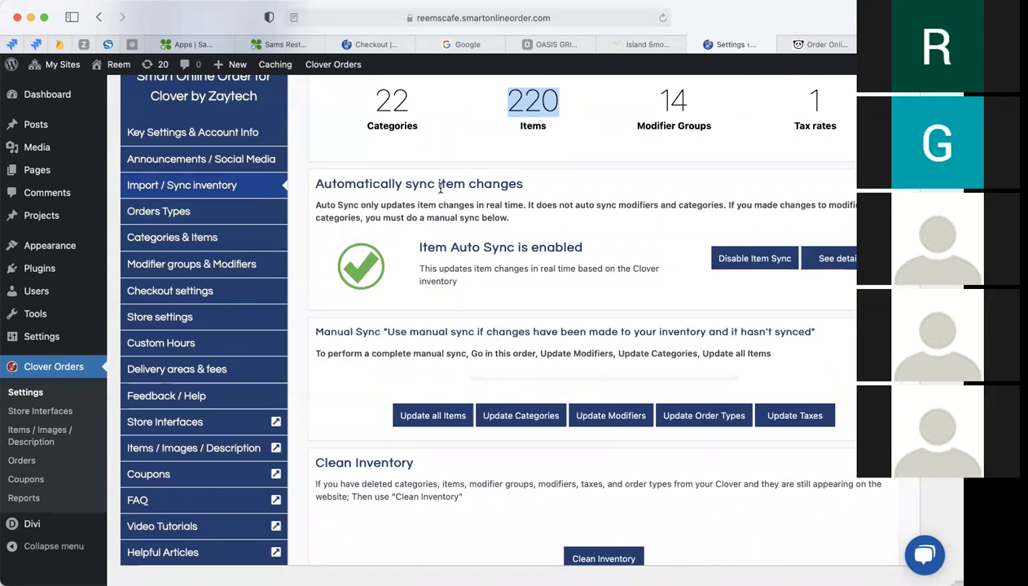
click(411, 185)
drag(412, 185, 522, 179)
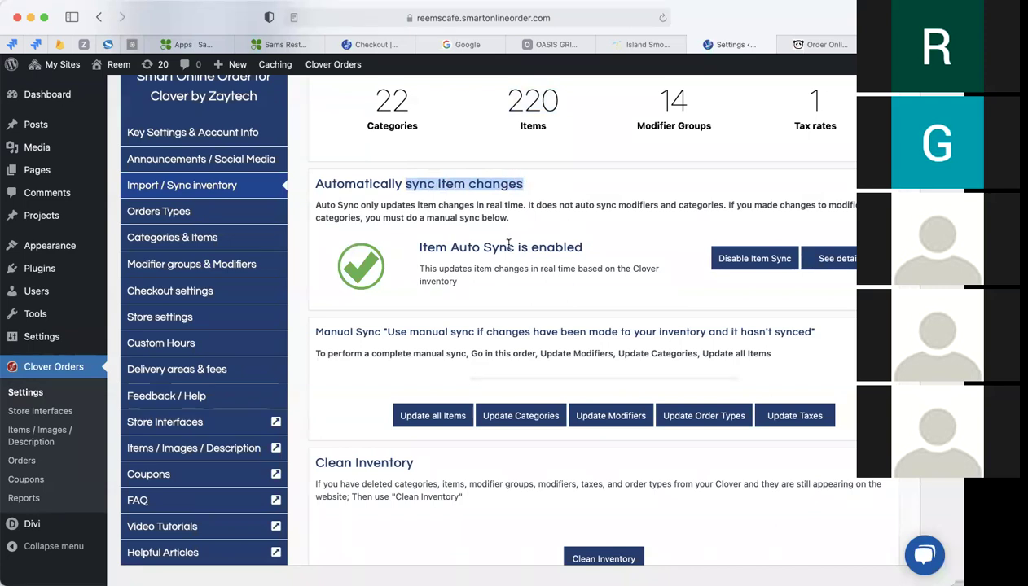
drag(418, 247, 537, 242)
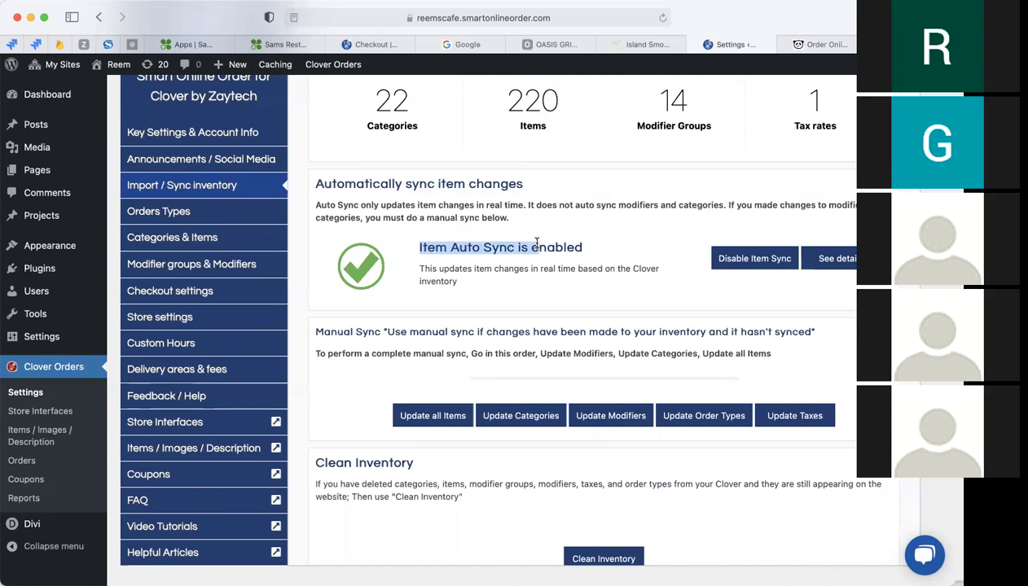
scroll(480, 270, up, 1)
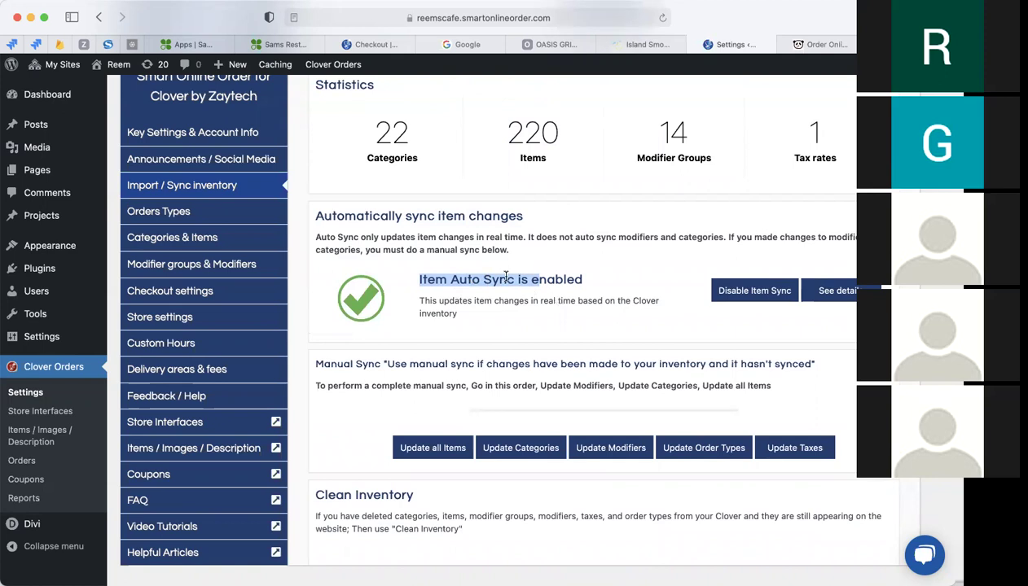
Run a manual sync of the modifiers, and highlight the words Auto Sync in the item sync status
scroll(521, 329, down, 2)
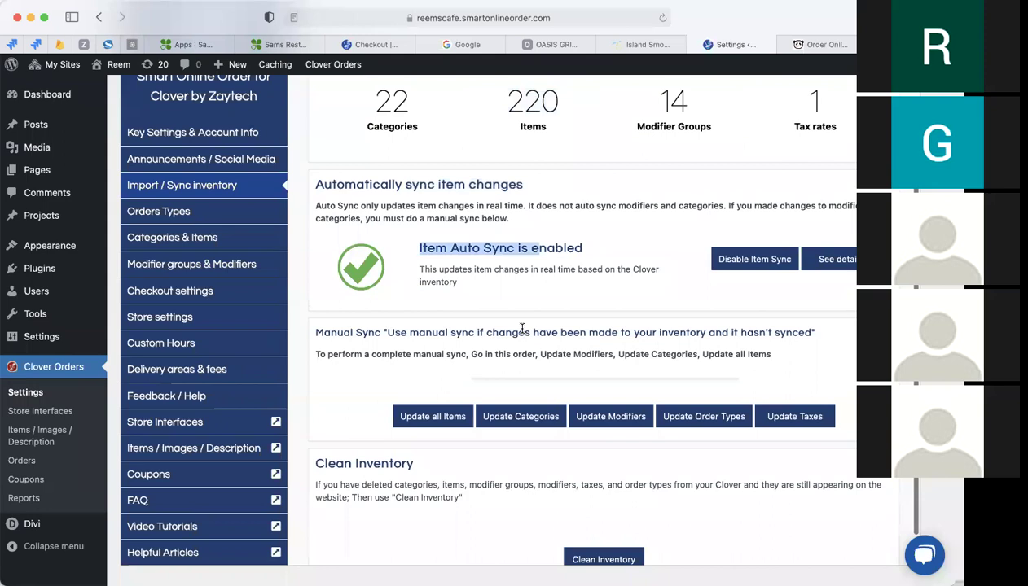
scroll(523, 328, down, 2)
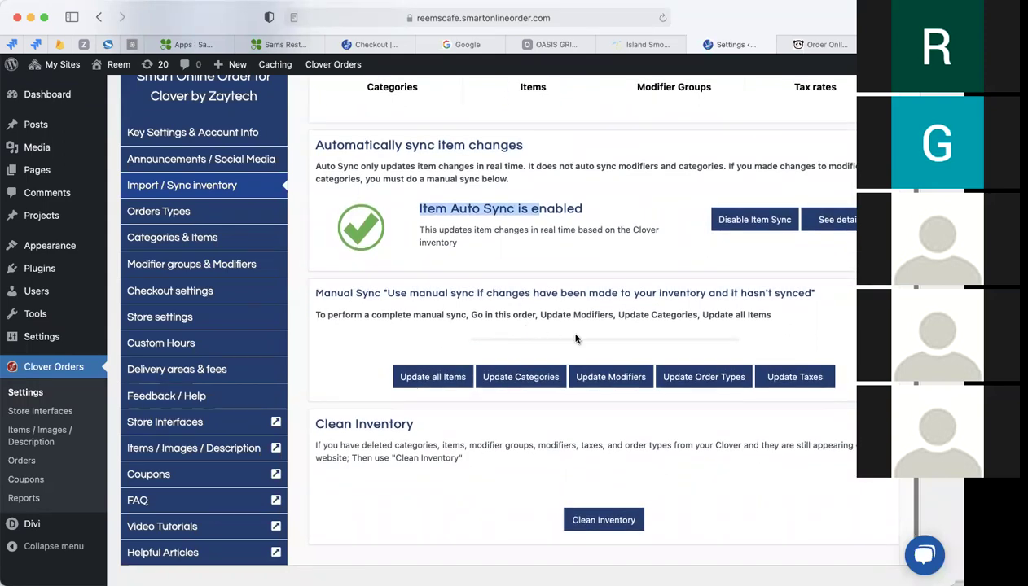
click(595, 377)
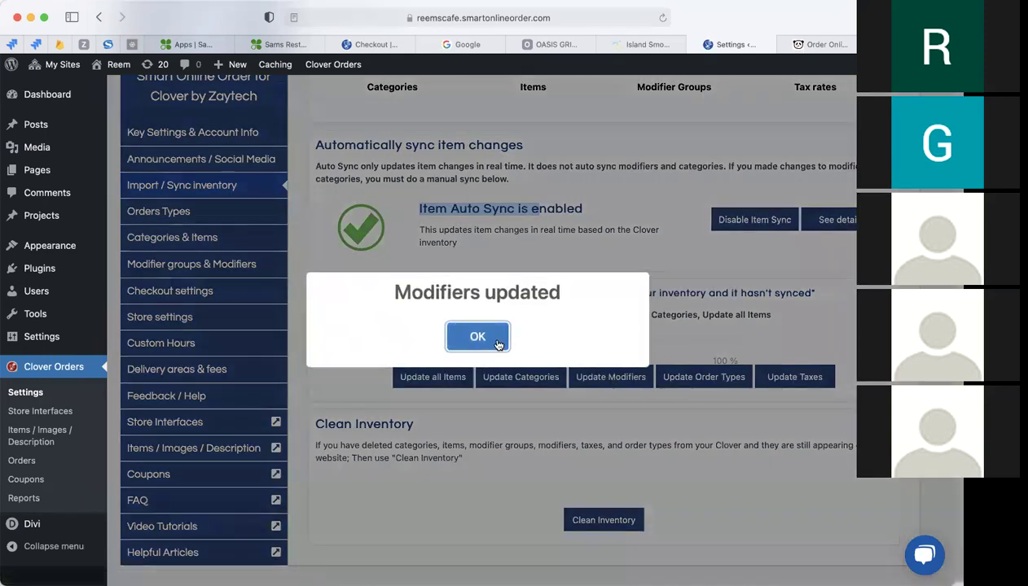
click(496, 343)
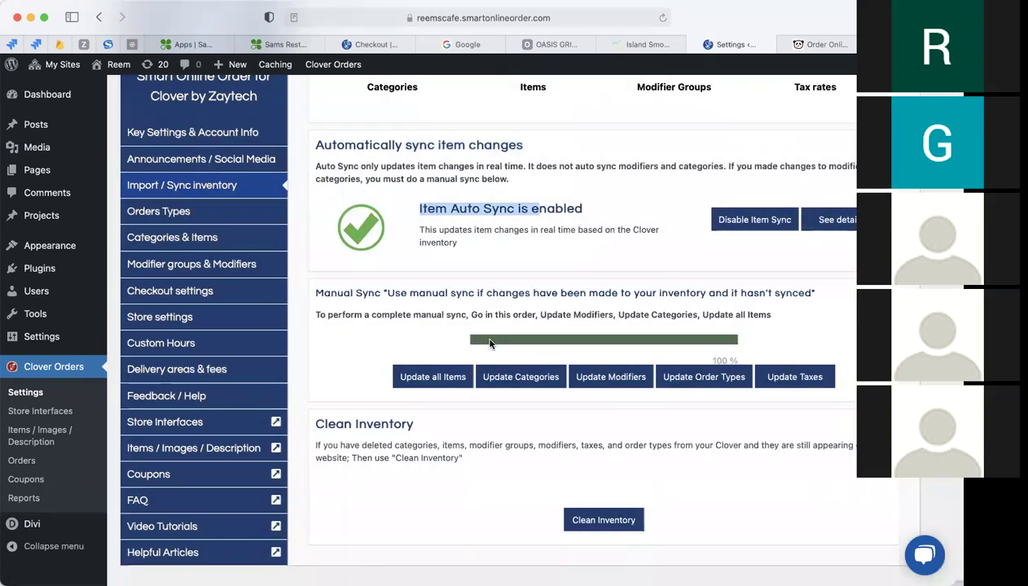
click(447, 208)
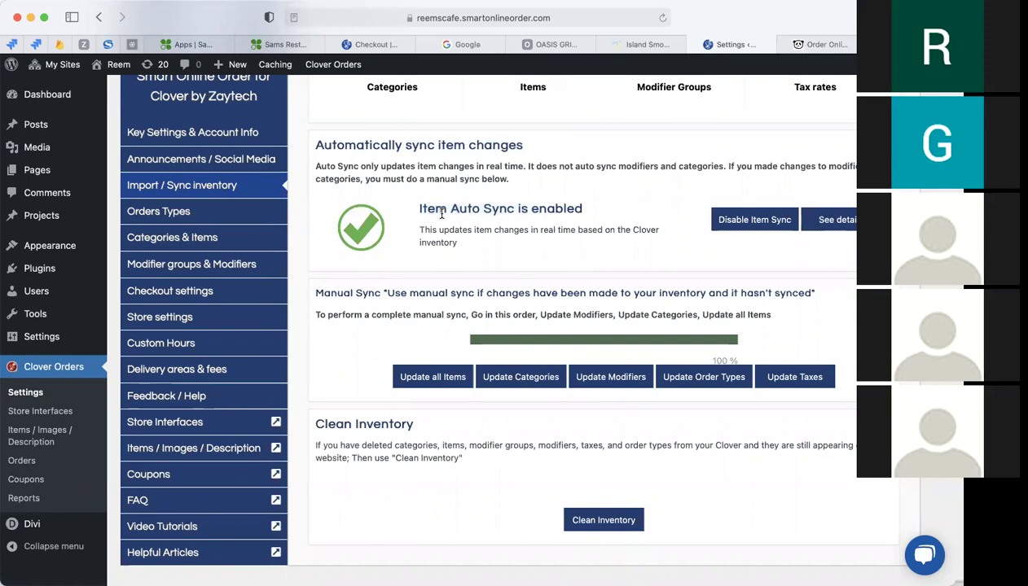
drag(448, 208, 518, 208)
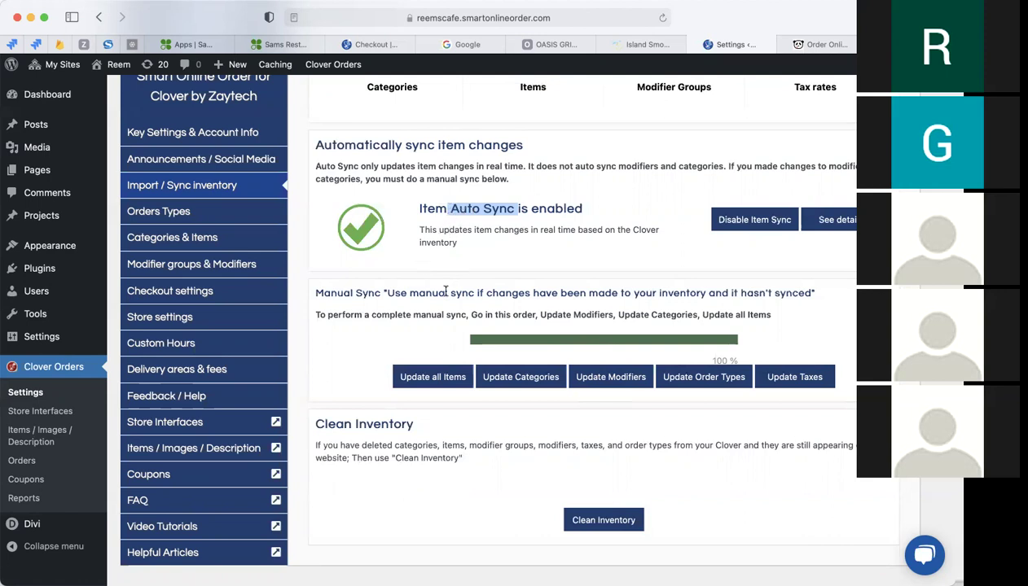
Run a manual sync of the taxes and close the confirmation
scroll(440, 286, down, 1)
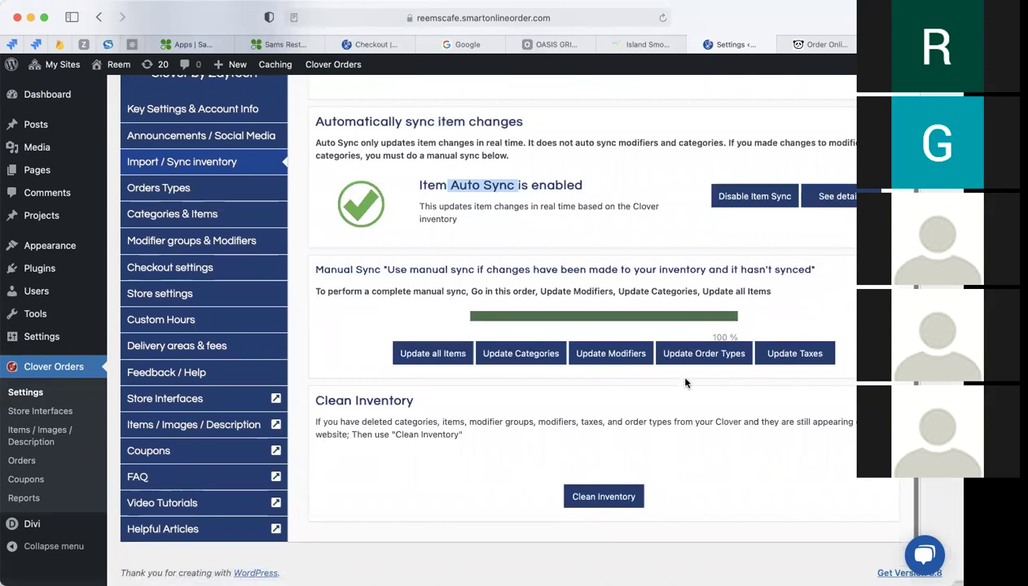
click(770, 359)
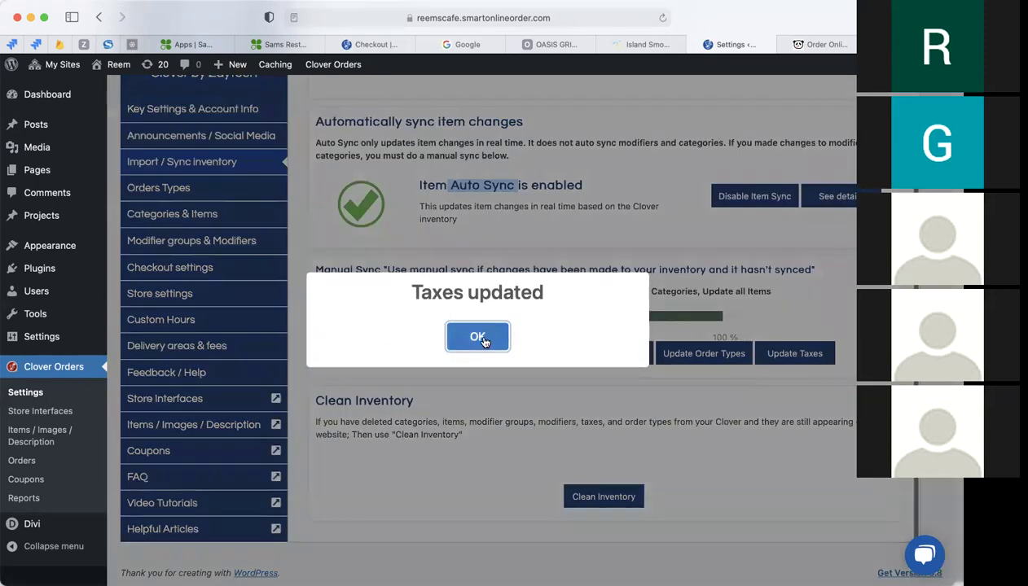
click(477, 335)
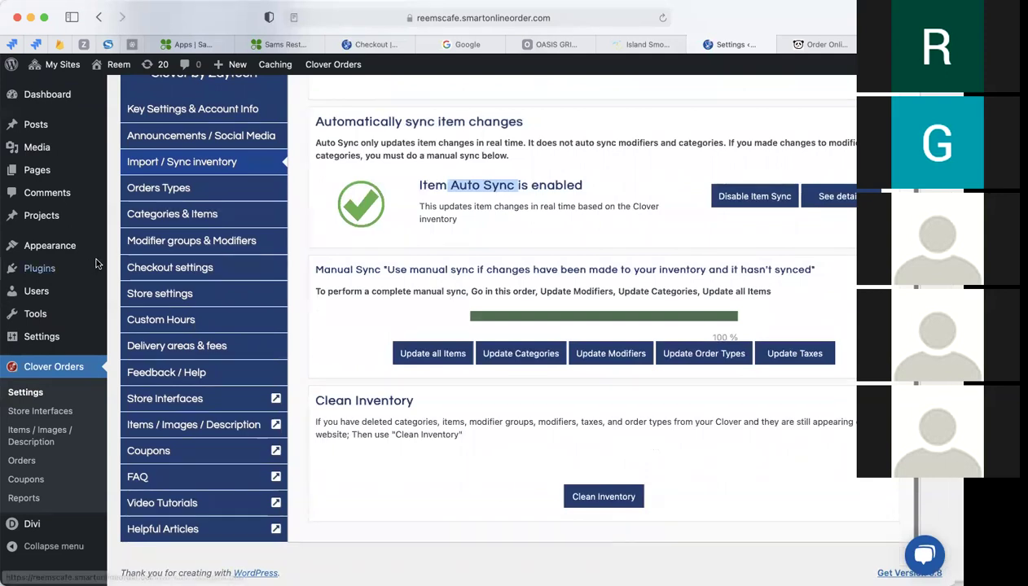
click(459, 433)
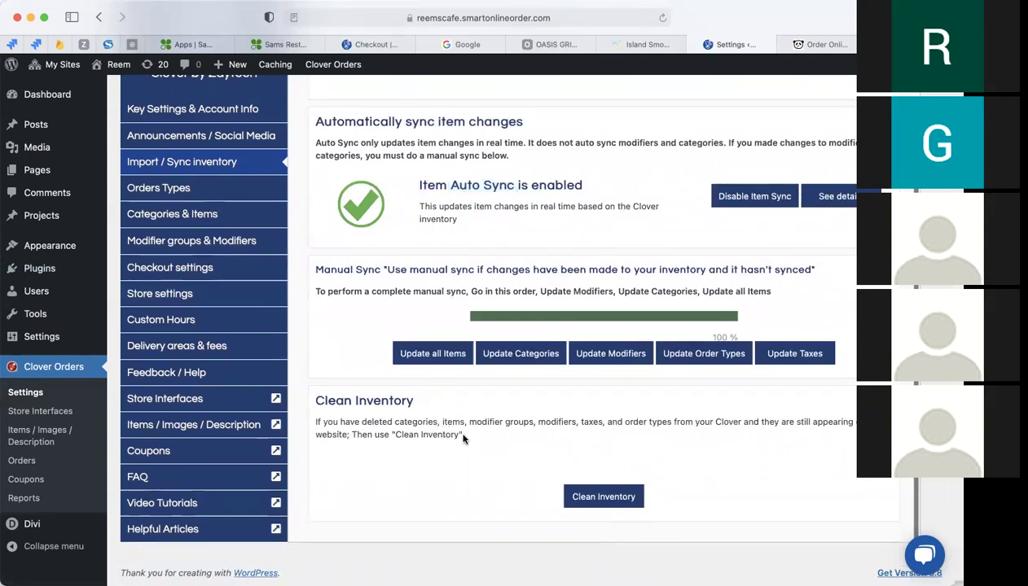
click(607, 498)
click(445, 395)
click(445, 395)
click(523, 394)
Clean the old tax rates with Clean Inventory, highlight the resulting tax rate count, and exit the cleanup
click(592, 495)
click(436, 392)
click(436, 393)
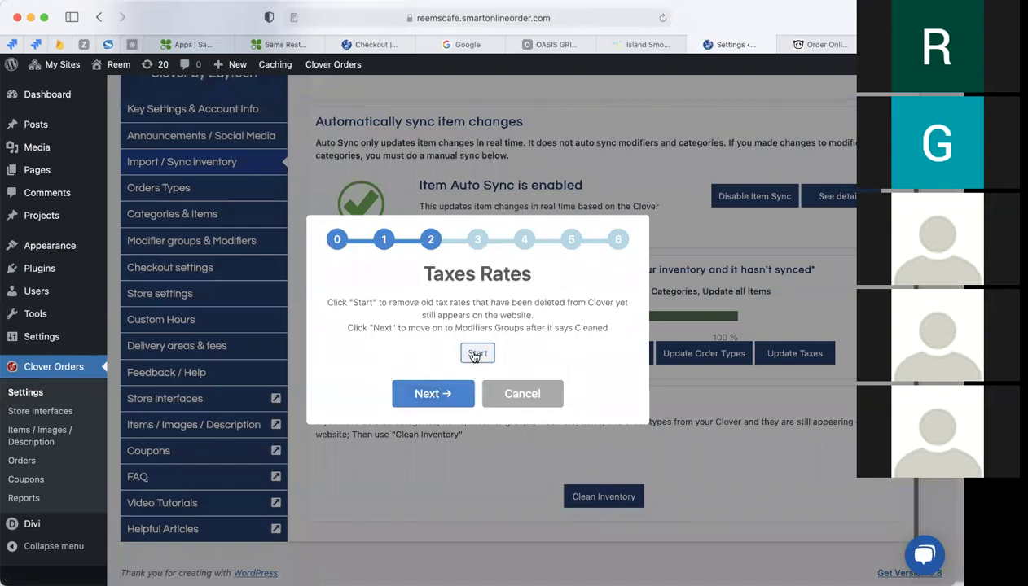
click(476, 354)
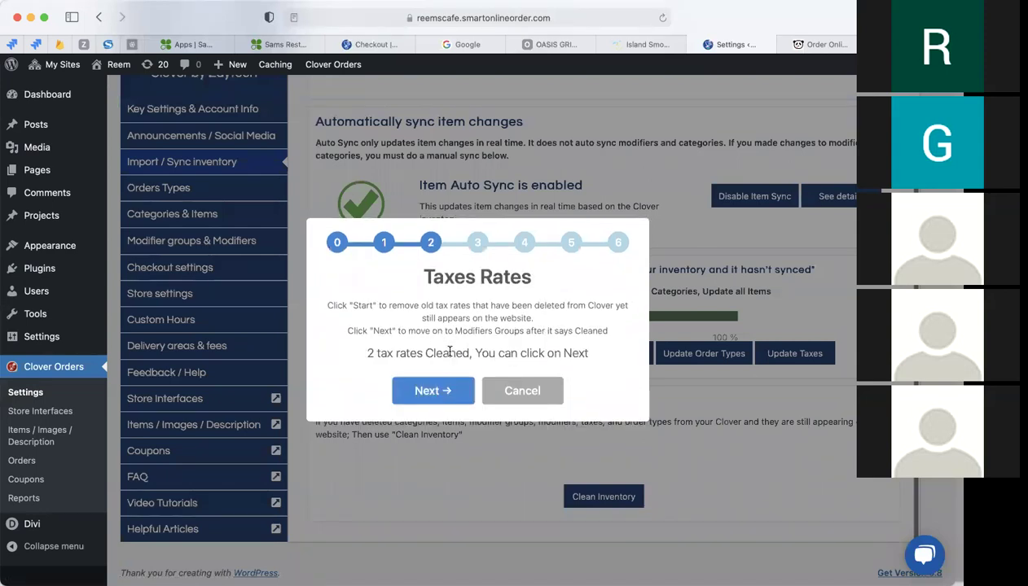
drag(365, 353, 448, 349)
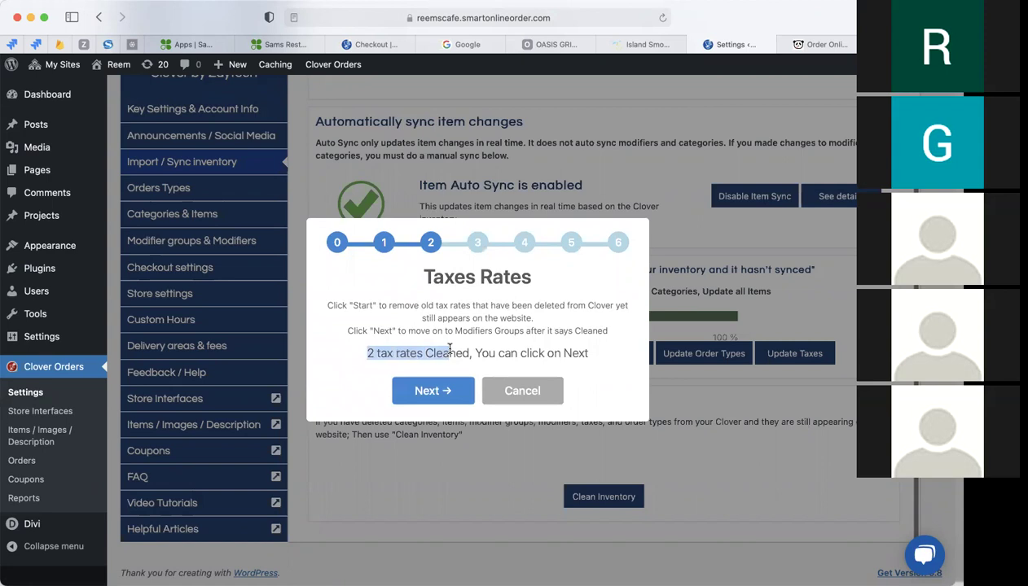
click(468, 393)
click(503, 398)
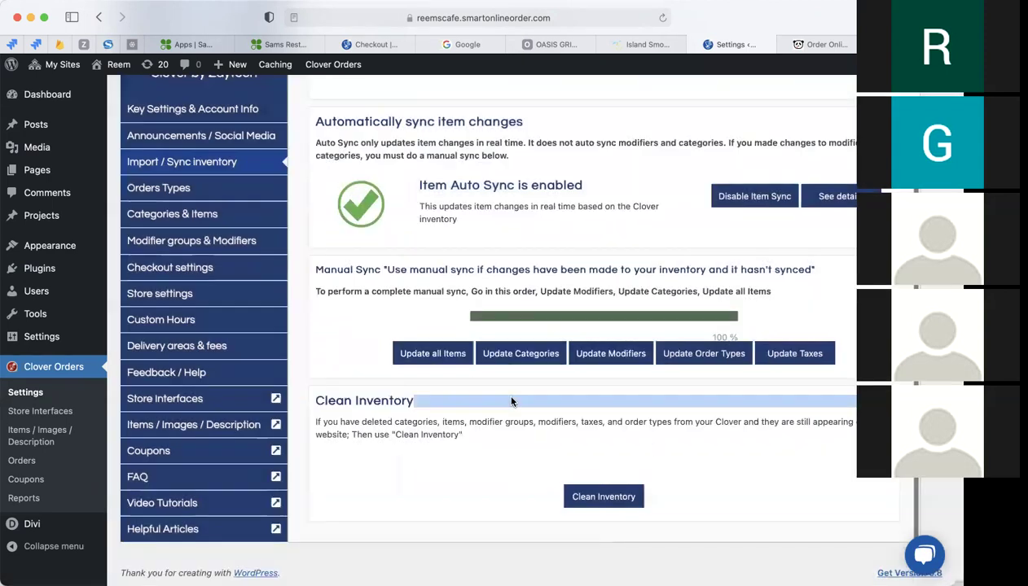
Restart Clean Inventory, skip ahead to Categories, clean the old categories, and highlight their result before moving on to Items
click(591, 494)
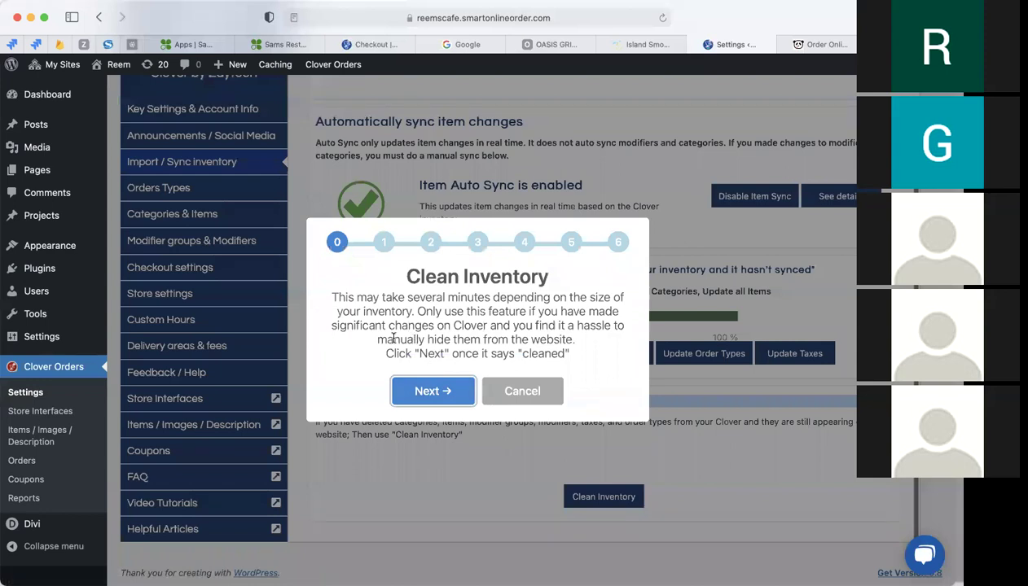
click(422, 391)
click(419, 394)
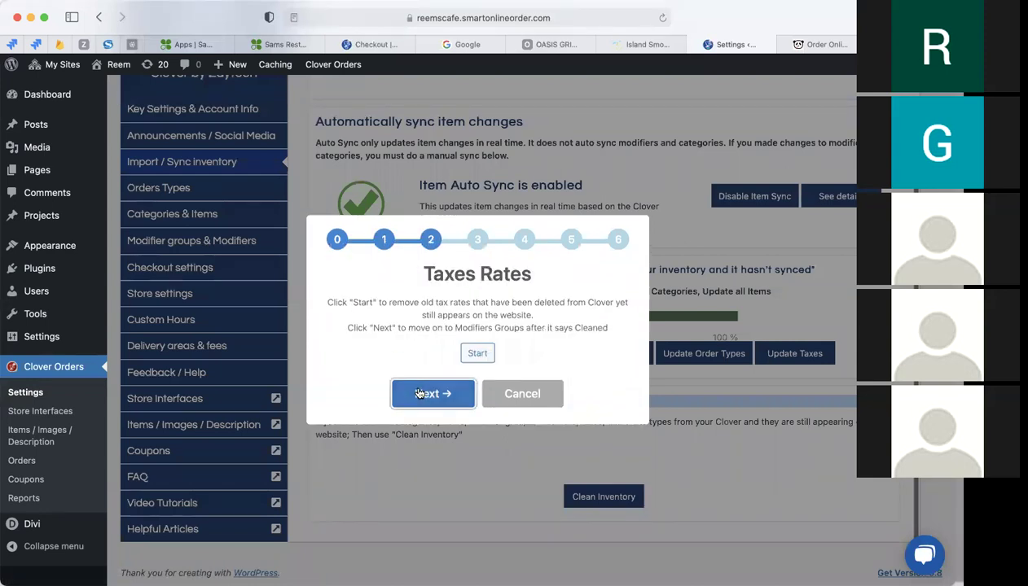
click(418, 393)
click(419, 394)
click(419, 394)
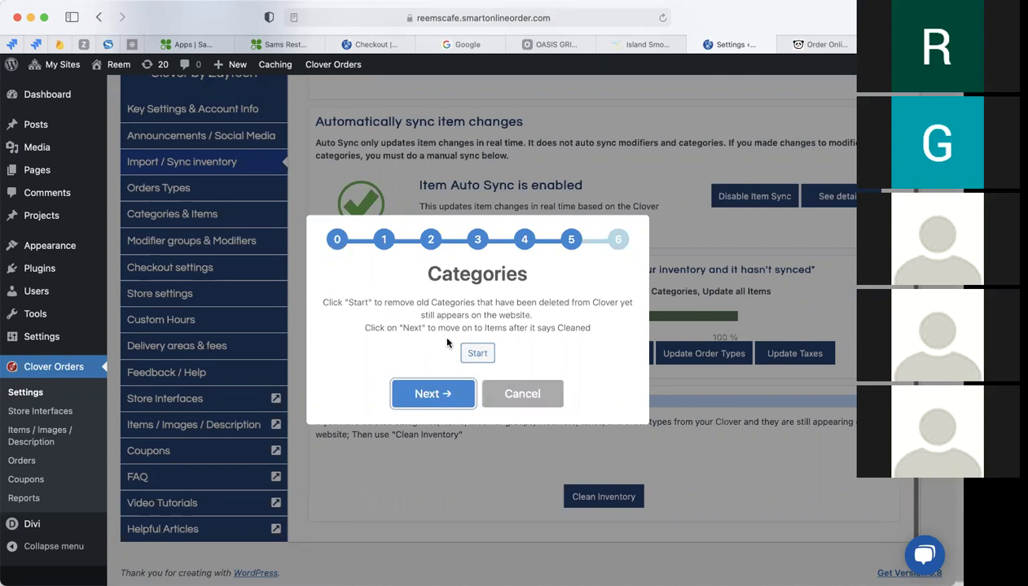
click(477, 353)
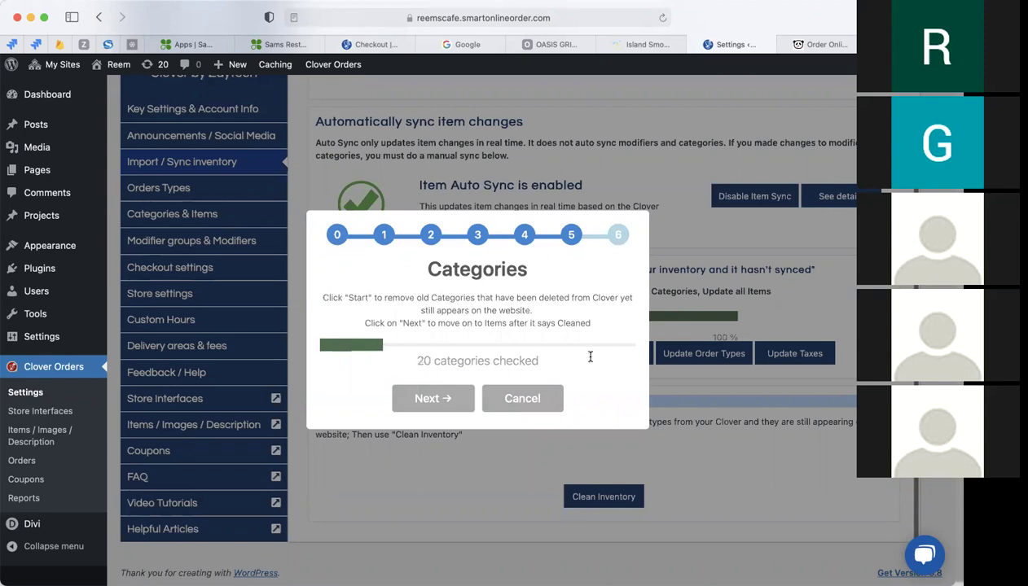
drag(358, 354, 456, 361)
click(427, 390)
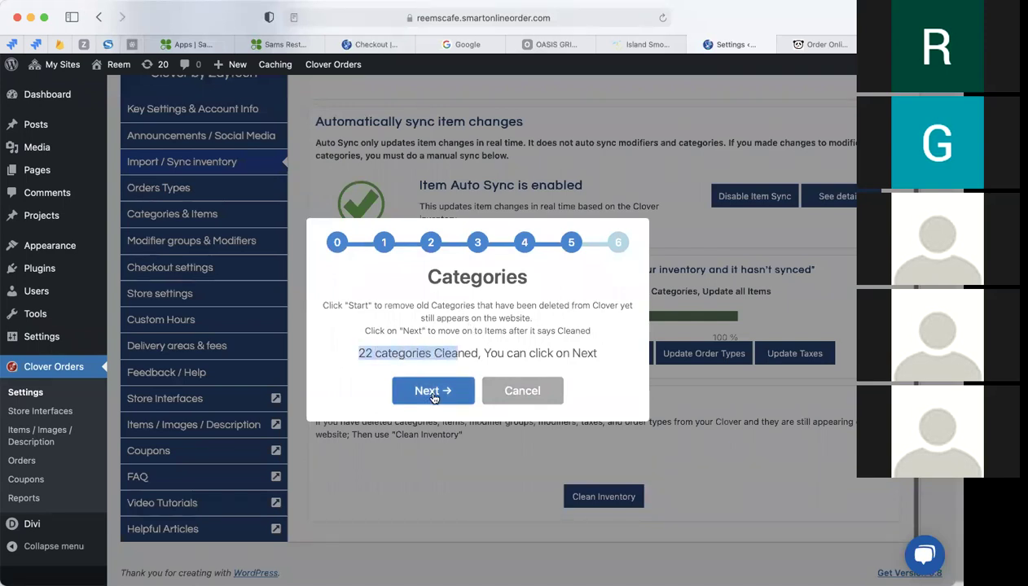
Start cleaning the old items, highlight the Items heading and the checked item count, and cancel the rest of the cleanup
drag(448, 274, 489, 275)
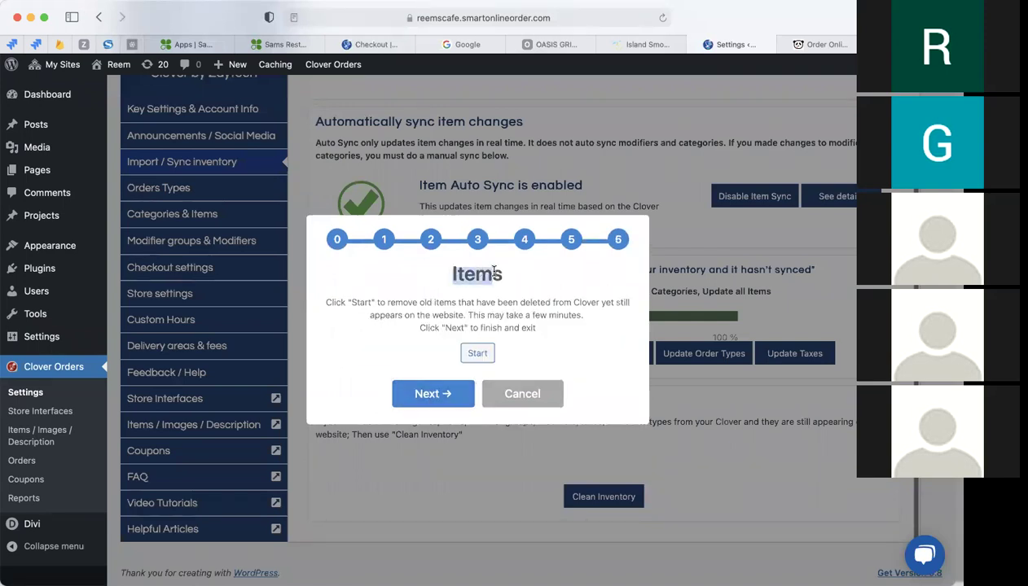
click(477, 353)
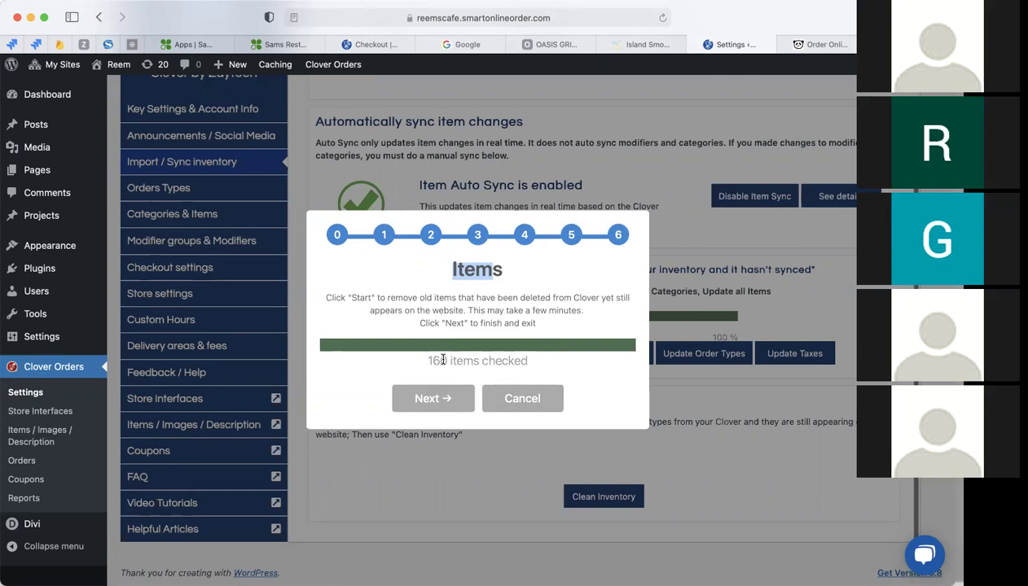
drag(448, 278, 504, 272)
drag(425, 364, 479, 361)
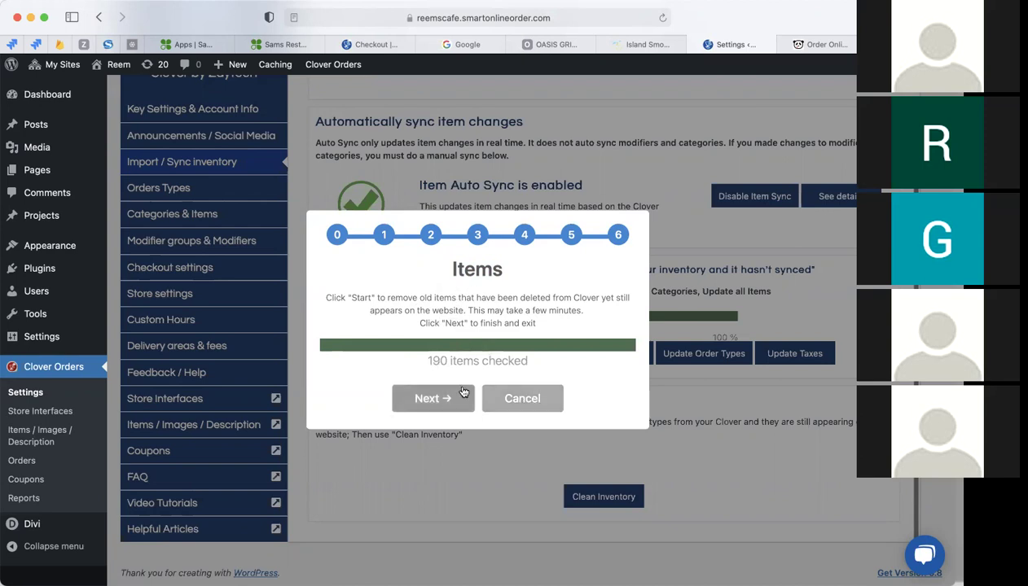
drag(427, 361, 438, 362)
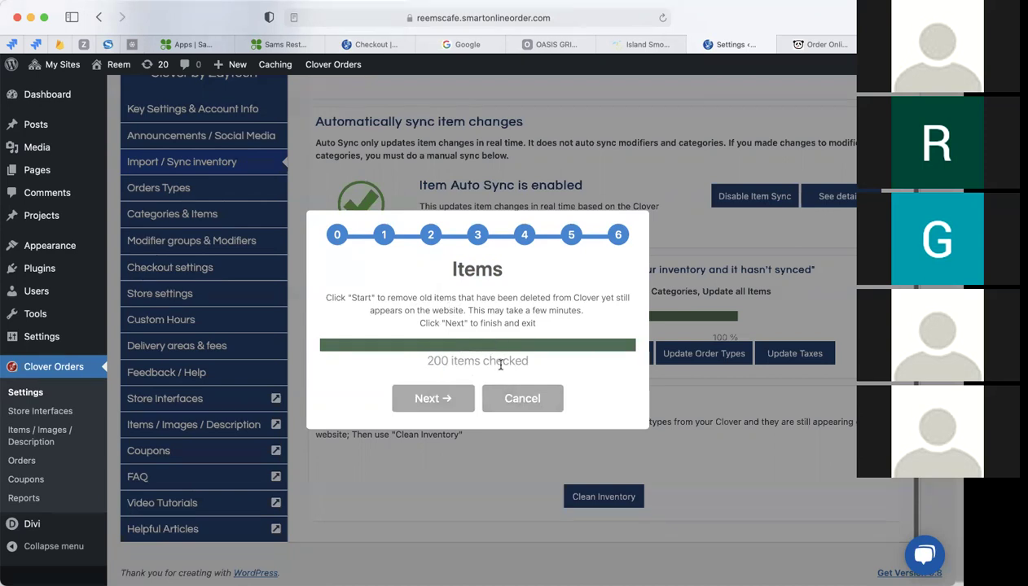
click(525, 398)
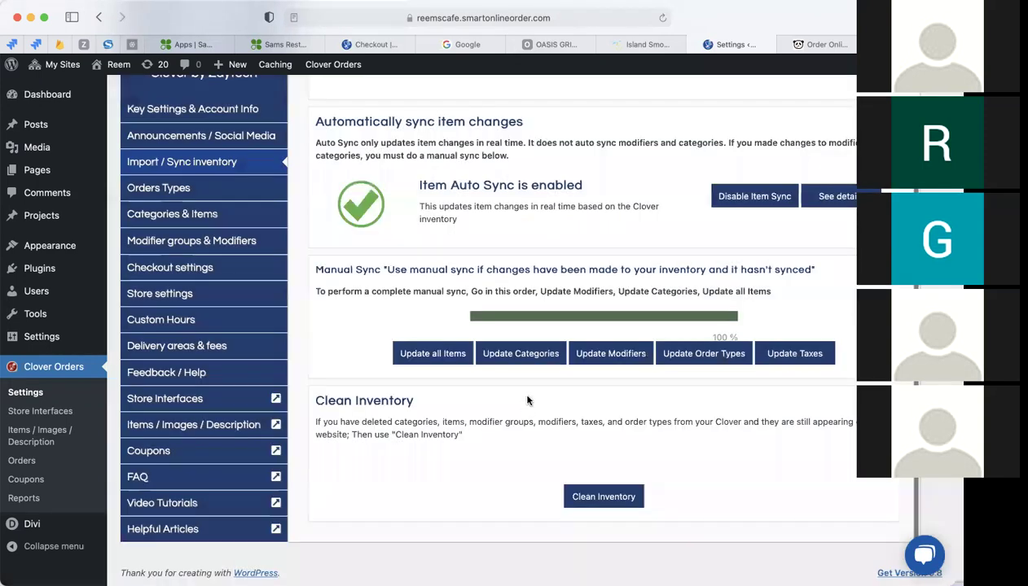
Run manual syncs of the categories and the taxes, and close the confirmation
click(529, 355)
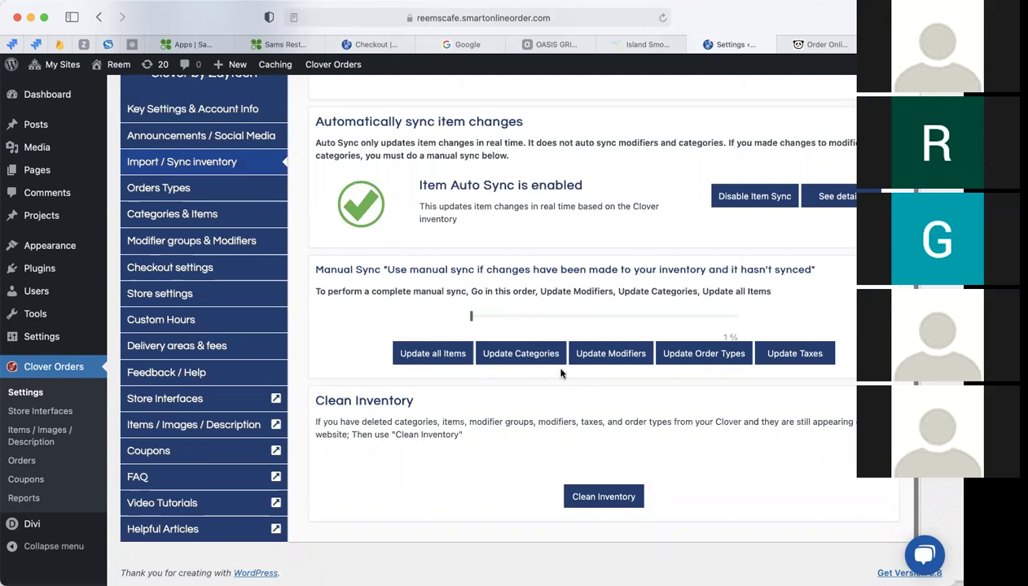
click(765, 361)
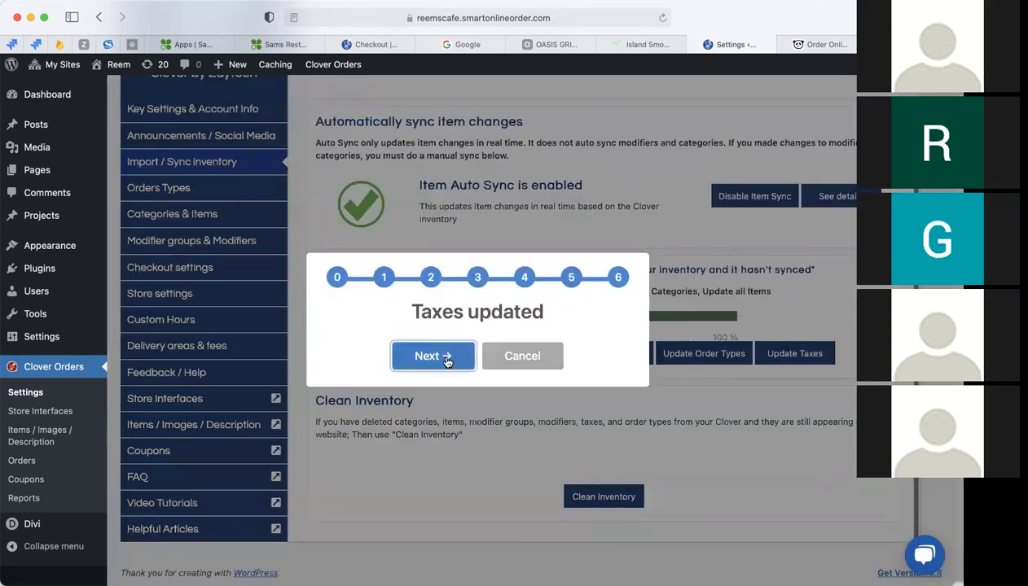
click(442, 356)
Reopen Clean Inventory, clean the old tax rates again, and cancel the remaining stages
click(603, 496)
click(453, 394)
click(457, 395)
click(478, 353)
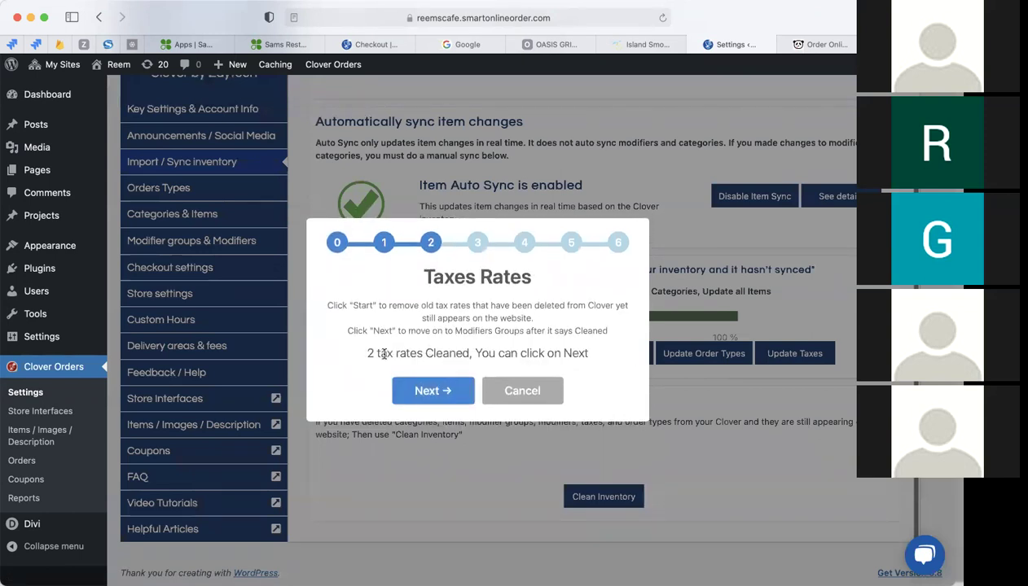
click(531, 390)
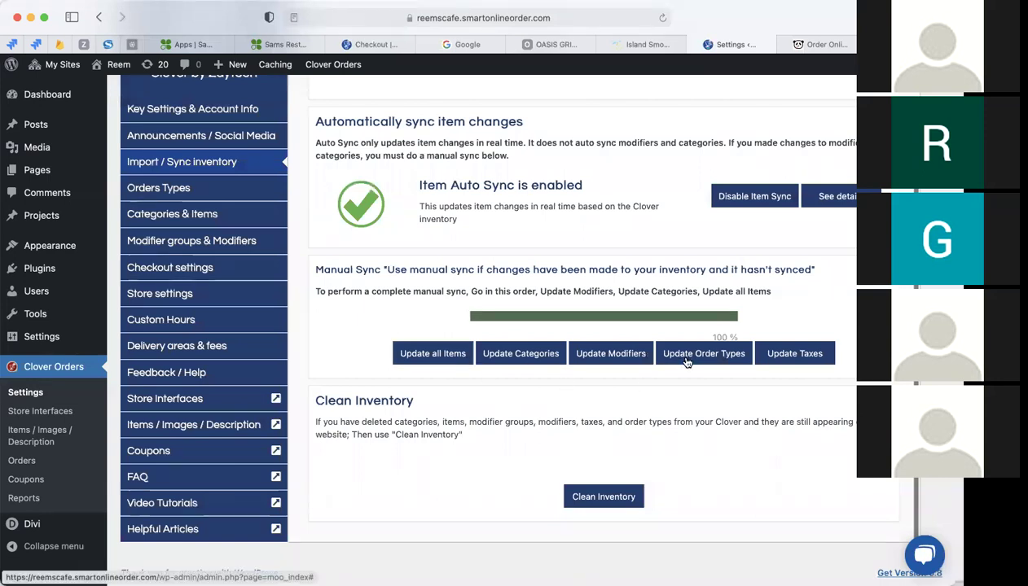
Look over the inventory statistics, and review the store settings for online orders, notifications, Track stock, alternate names and store hours
scroll(542, 383, up, 2)
scroll(542, 383, up, 4)
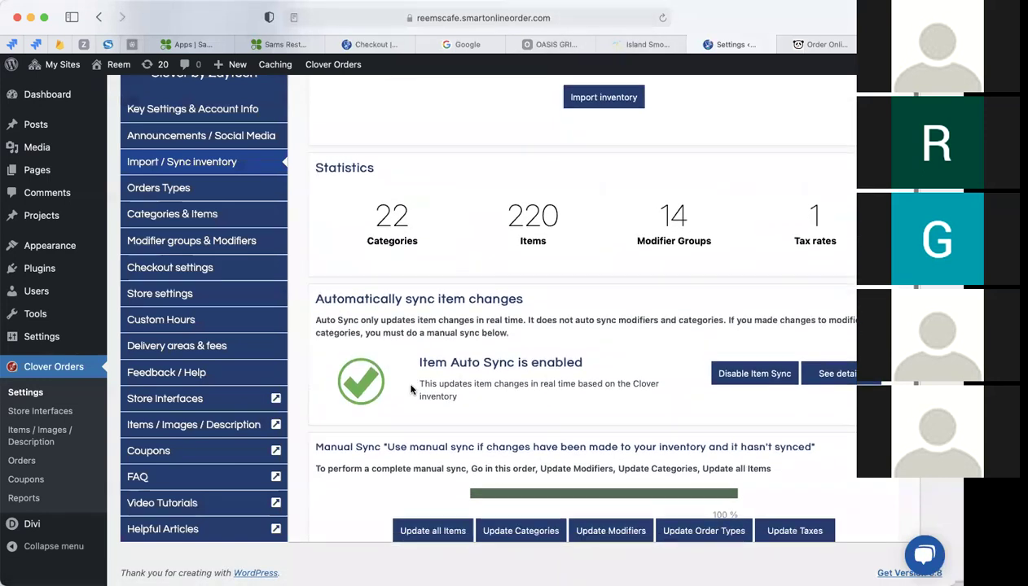
scroll(408, 383, down, 5)
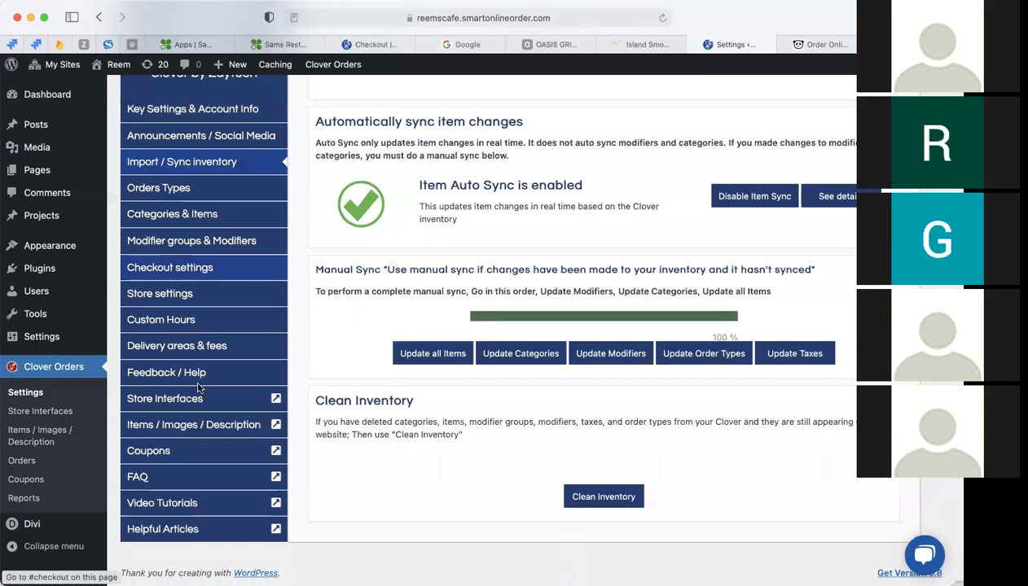
click(200, 301)
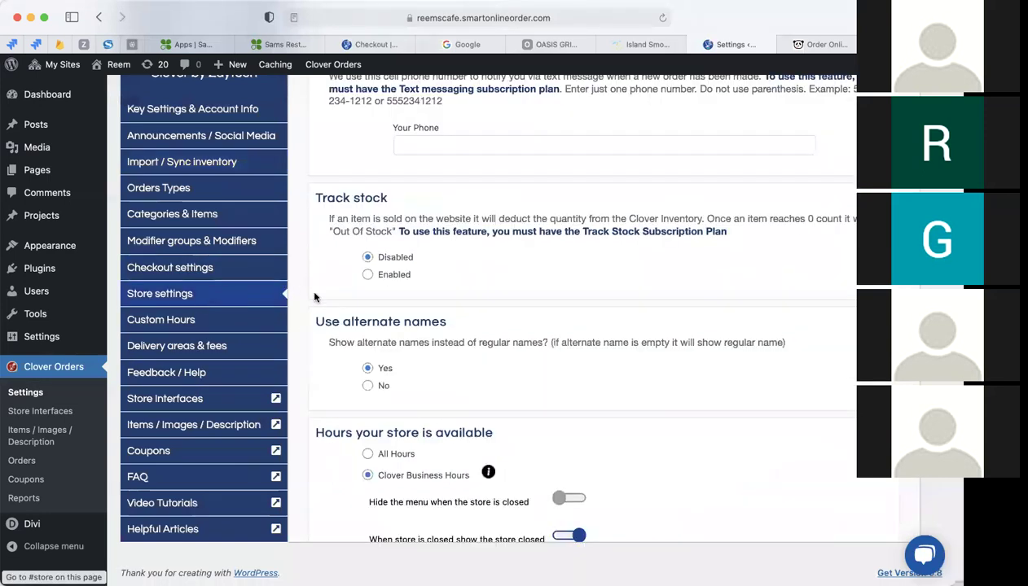
scroll(317, 298, up, 2)
scroll(317, 298, up, 6)
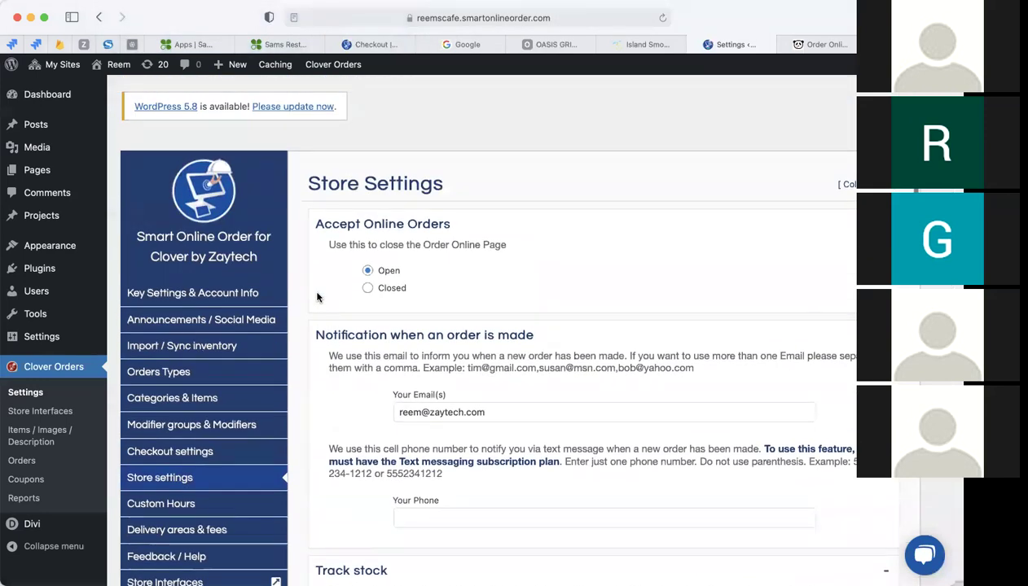
scroll(320, 353, down, 2)
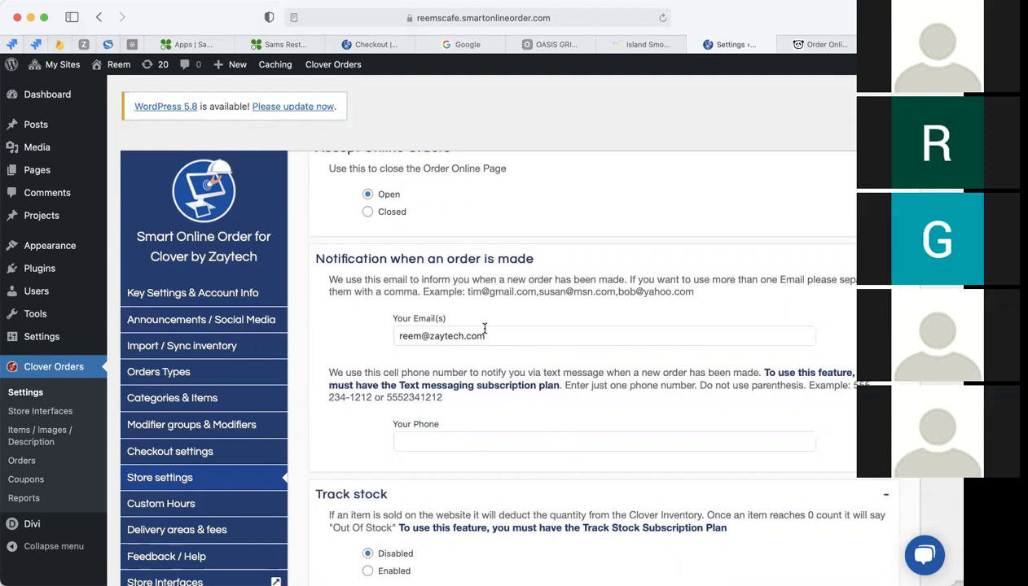
scroll(340, 341, down, 3)
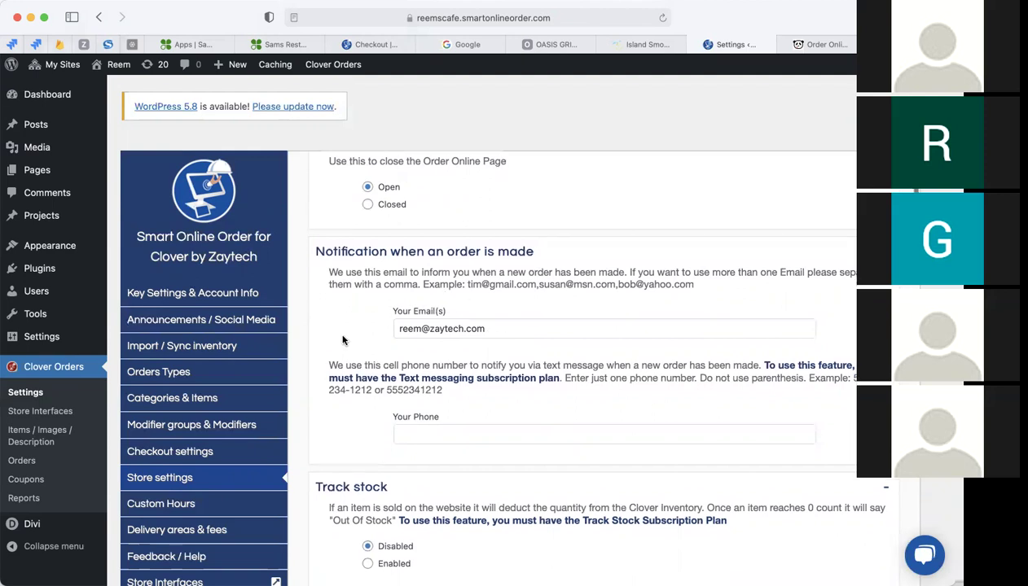
scroll(337, 347, down, 1)
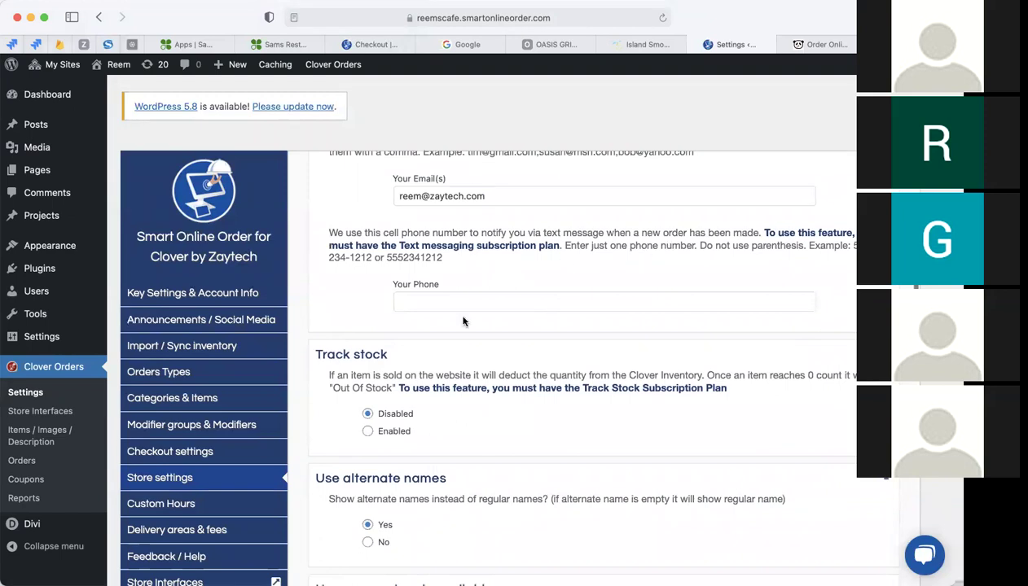
scroll(342, 341, down, 3)
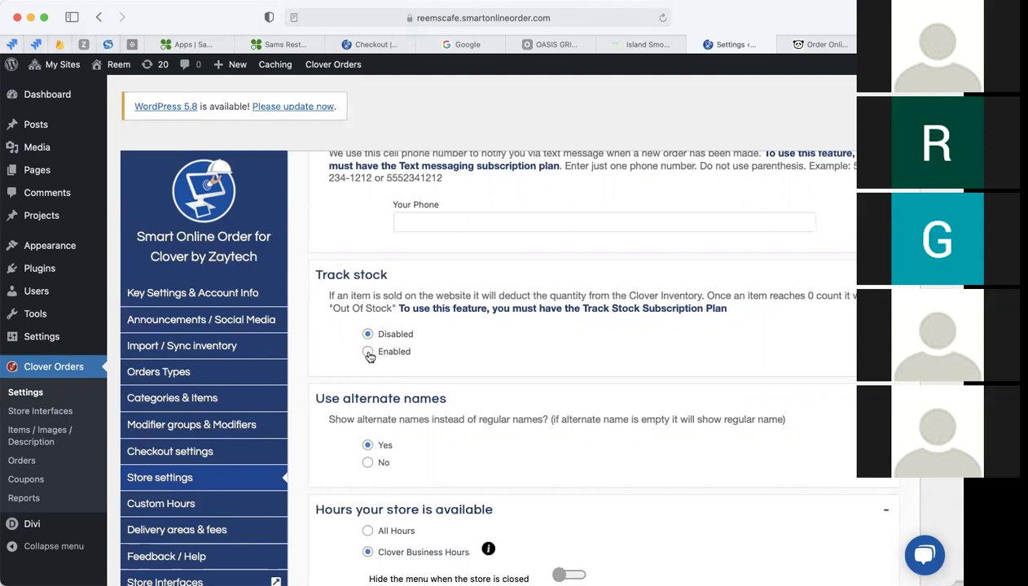
scroll(369, 356, down, 3)
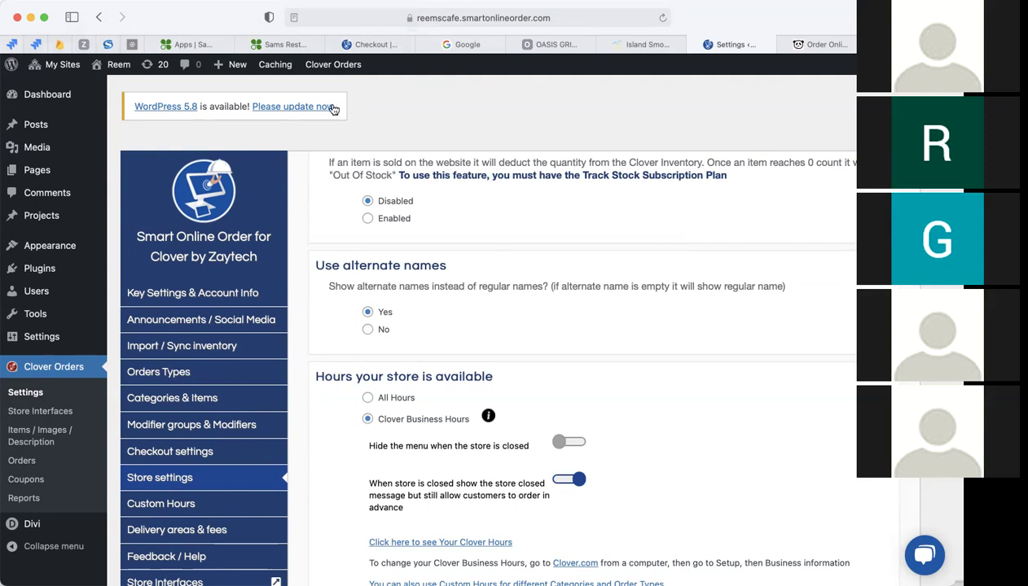
Switch to Clover, open the Albacore Sandwich item from the inventory items, and expand its Item cost section
click(273, 45)
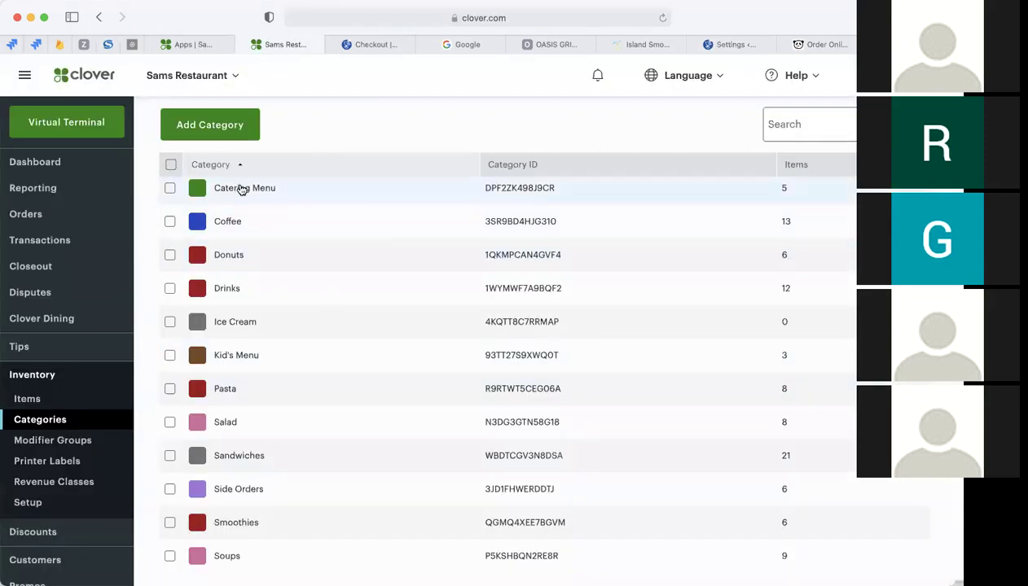
click(67, 385)
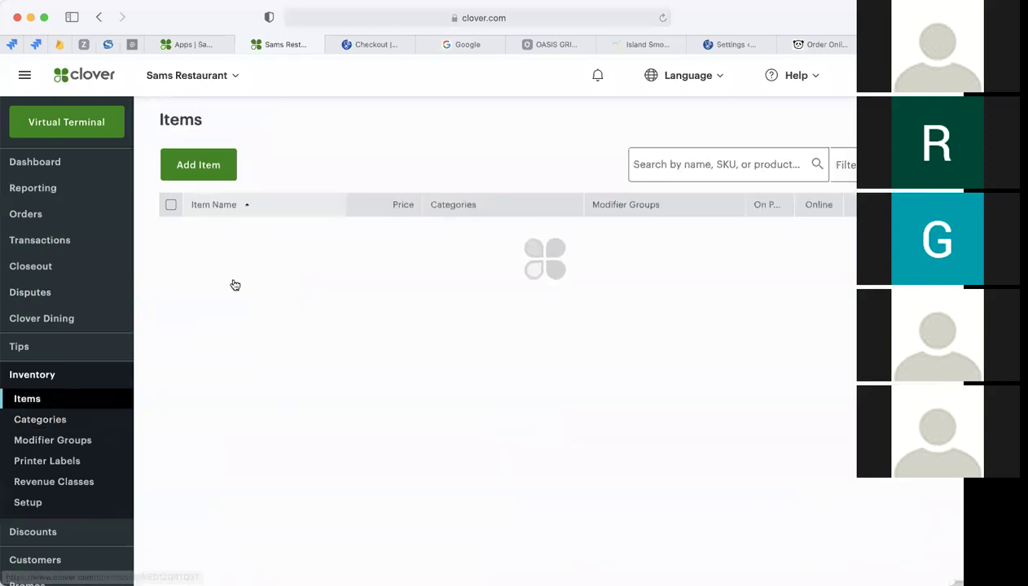
click(232, 277)
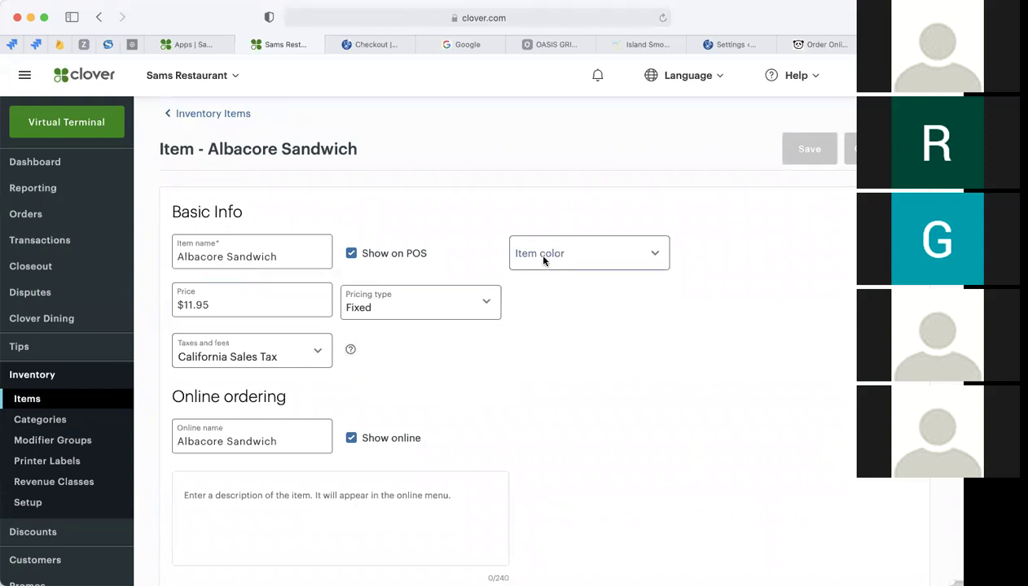
scroll(574, 320, down, 2)
scroll(574, 320, down, 5)
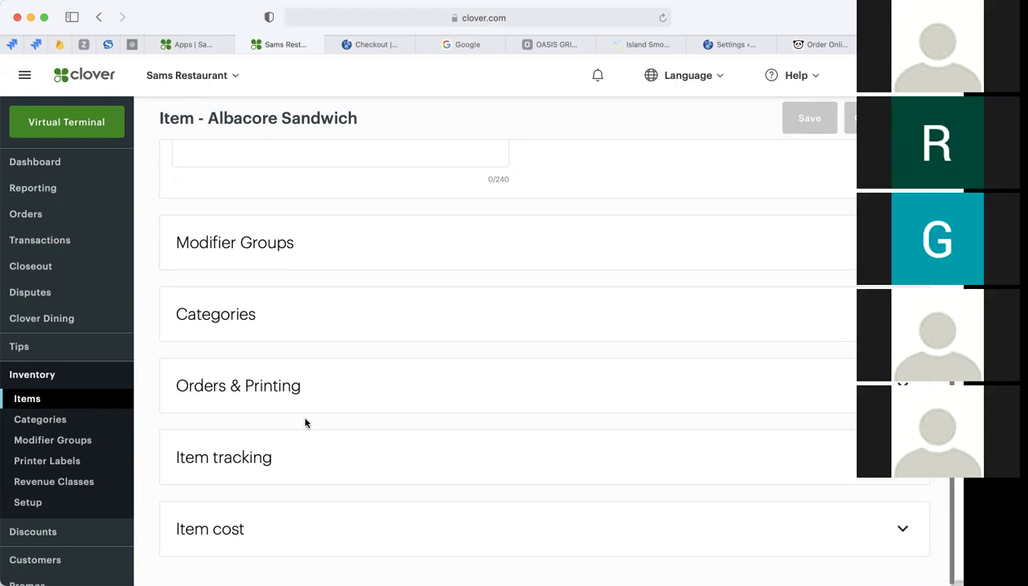
click(299, 531)
scroll(296, 489, down, 3)
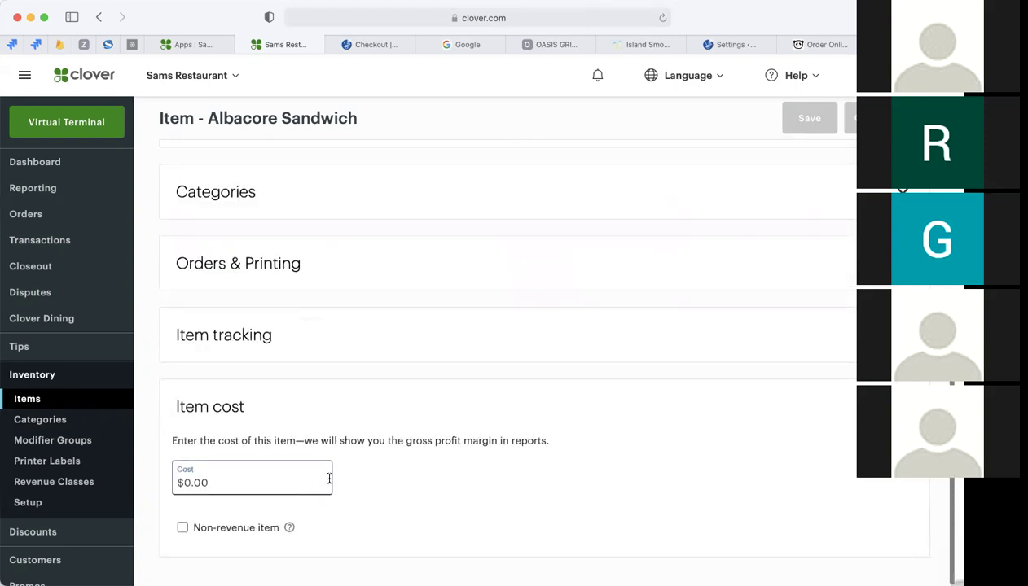
Expand the Albacore Sandwich's Item tracking section, examine its stock fields, and return to the item's Basic Info
scroll(374, 475, up, 3)
click(368, 479)
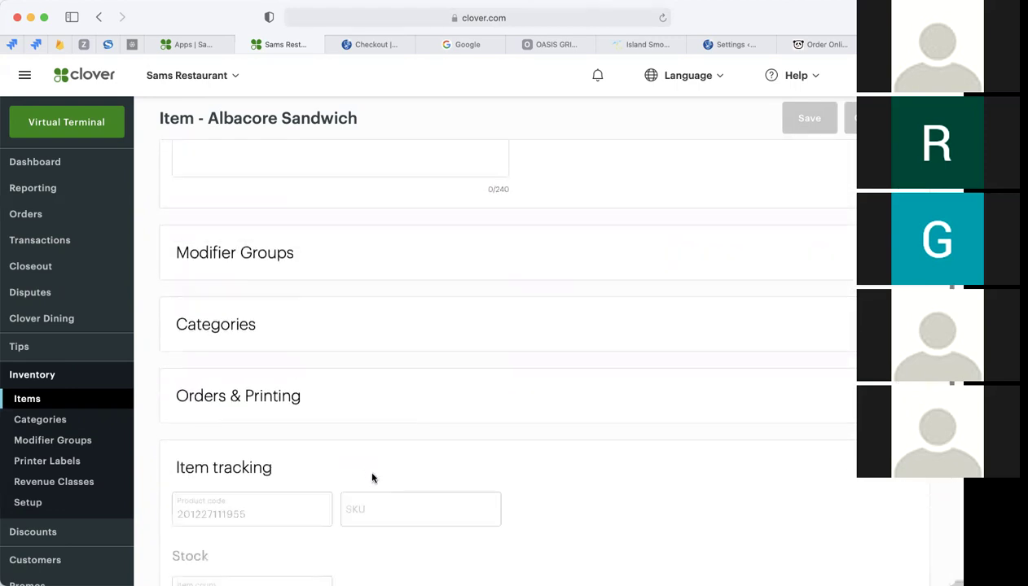
scroll(373, 478, down, 3)
scroll(372, 483, up, 10)
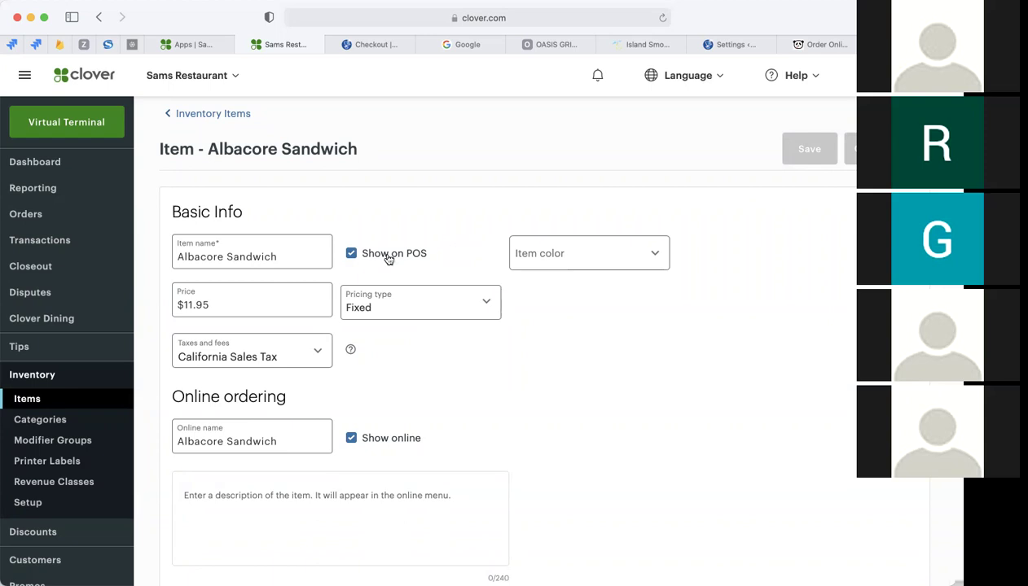
click(182, 256)
click(273, 280)
mouse_move(356, 340)
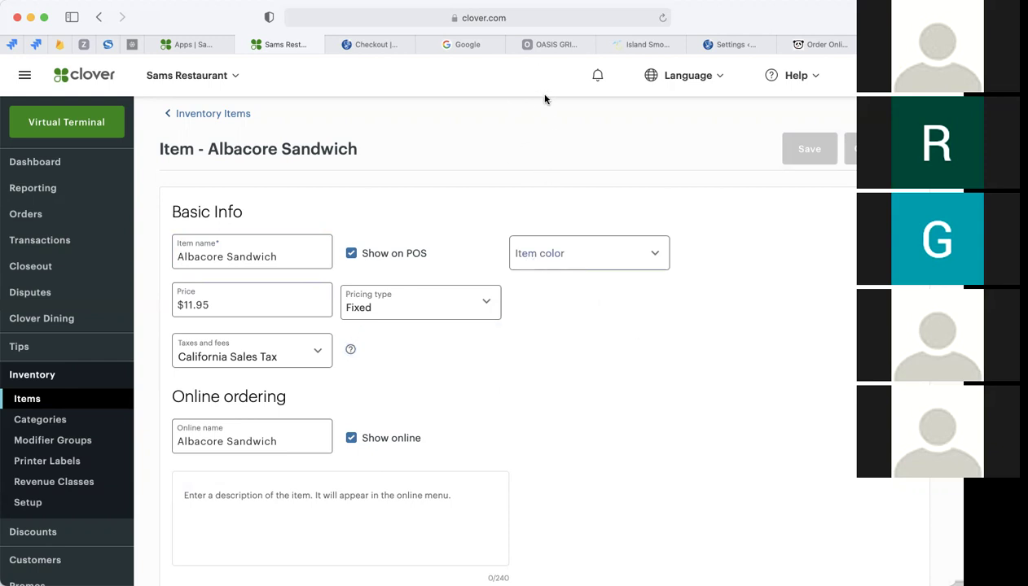
Switch back to the Smart Online Order store settings and review the store hours options, including the Clover Business Hours hint
click(722, 45)
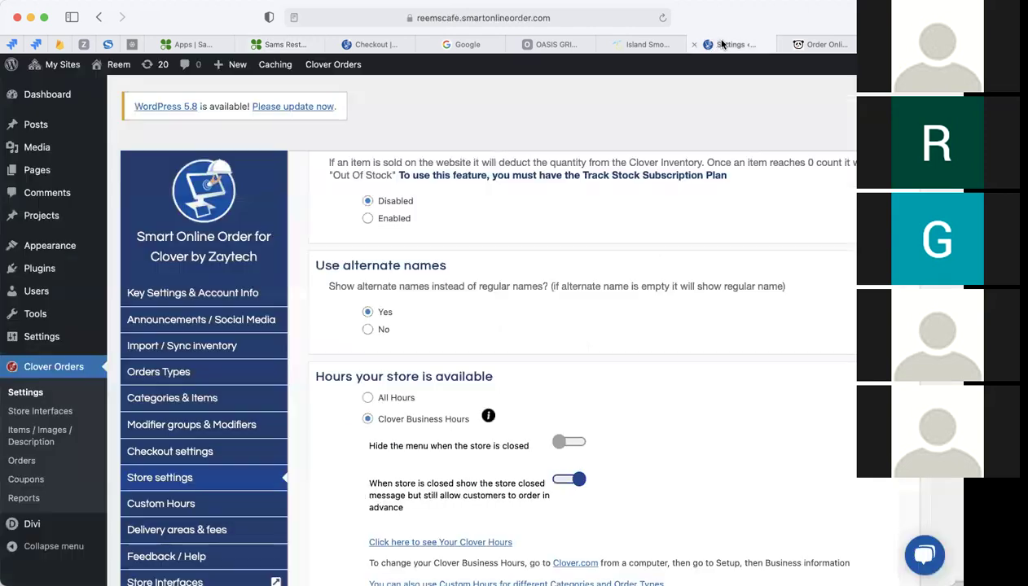
scroll(347, 378, down, 2)
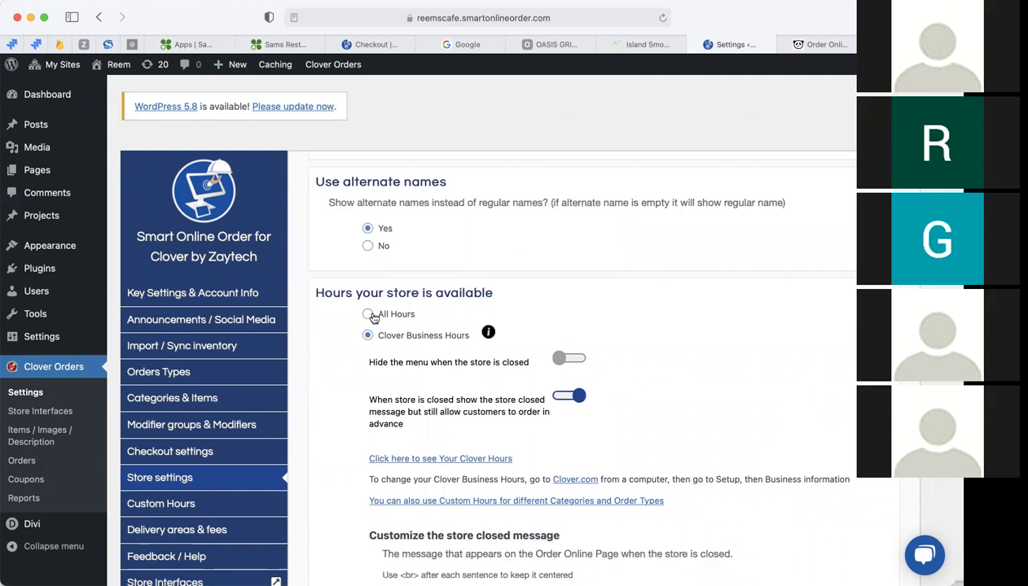
scroll(359, 342, down, 2)
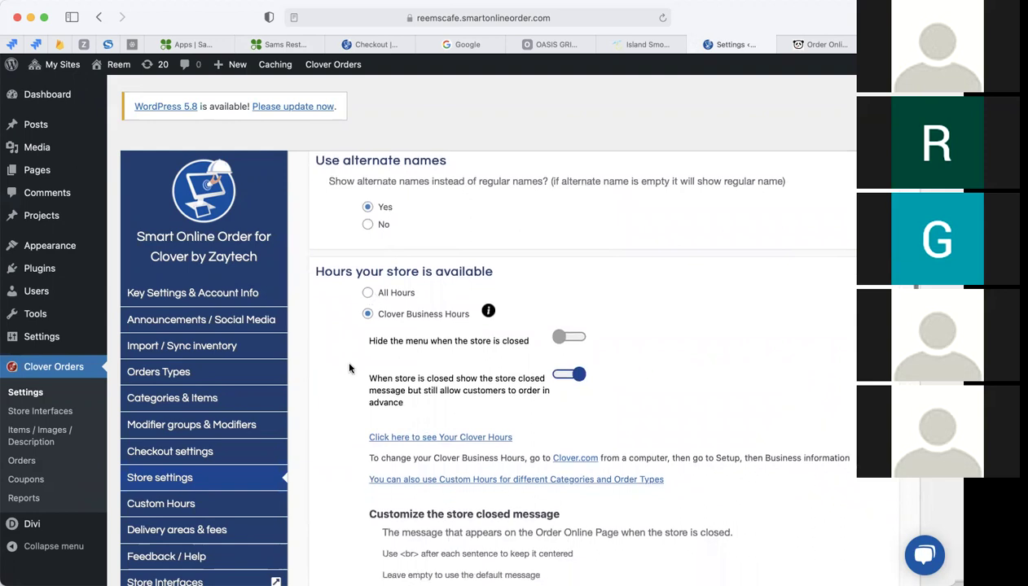
mouse_move(489, 296)
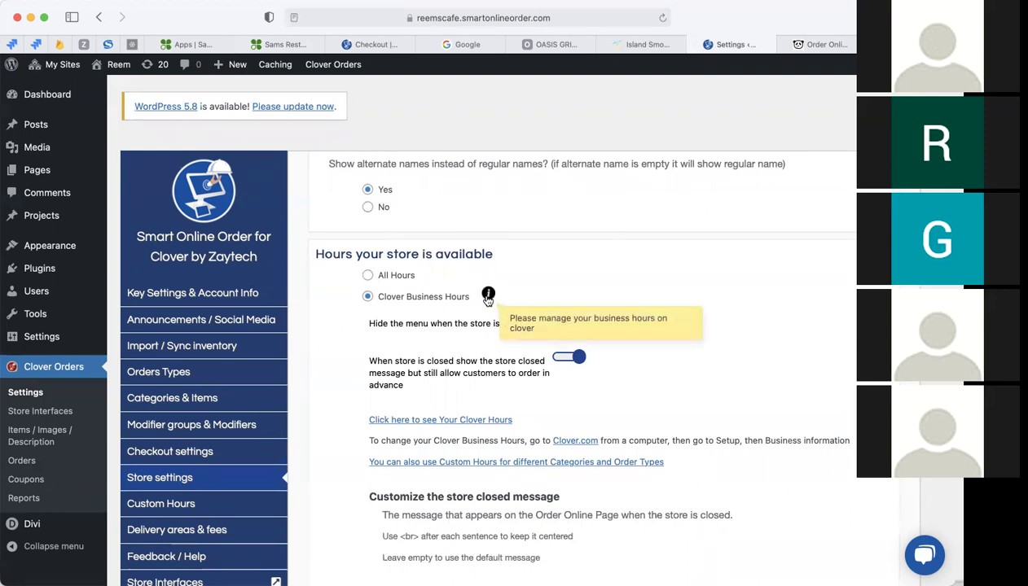
scroll(464, 338, down, 1)
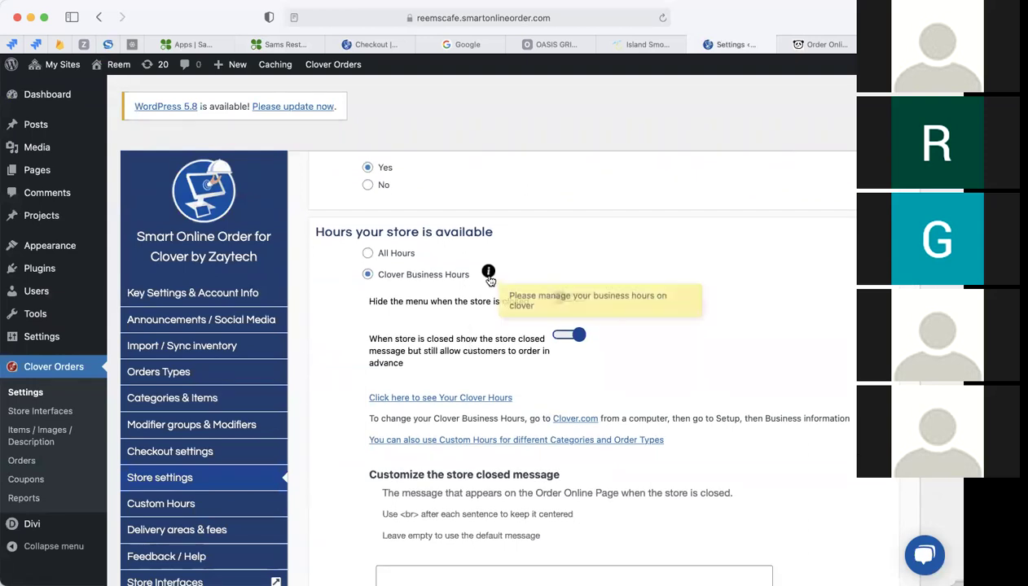
scroll(481, 310, down, 1)
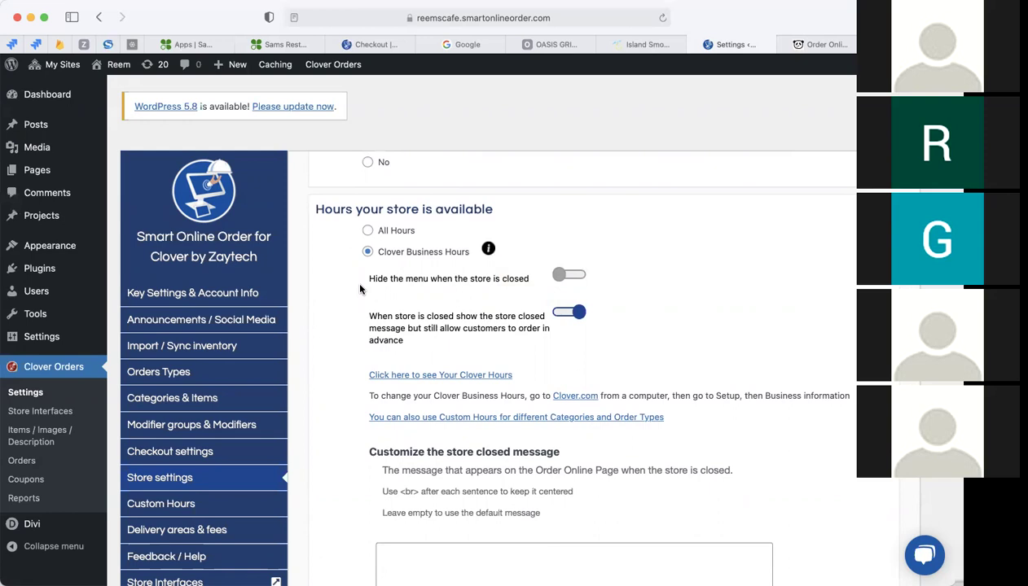
Turn hiding the menu when the store is closed on and off again, and highlight part of the advance-ordering option's description
click(576, 279)
click(575, 277)
scroll(471, 318, down, 1)
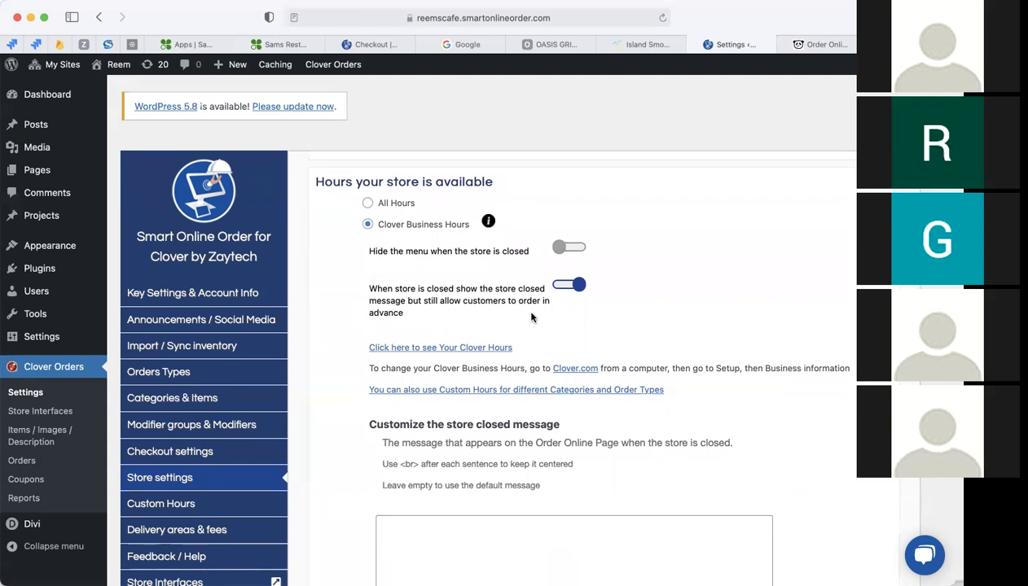
scroll(531, 317, down, 1)
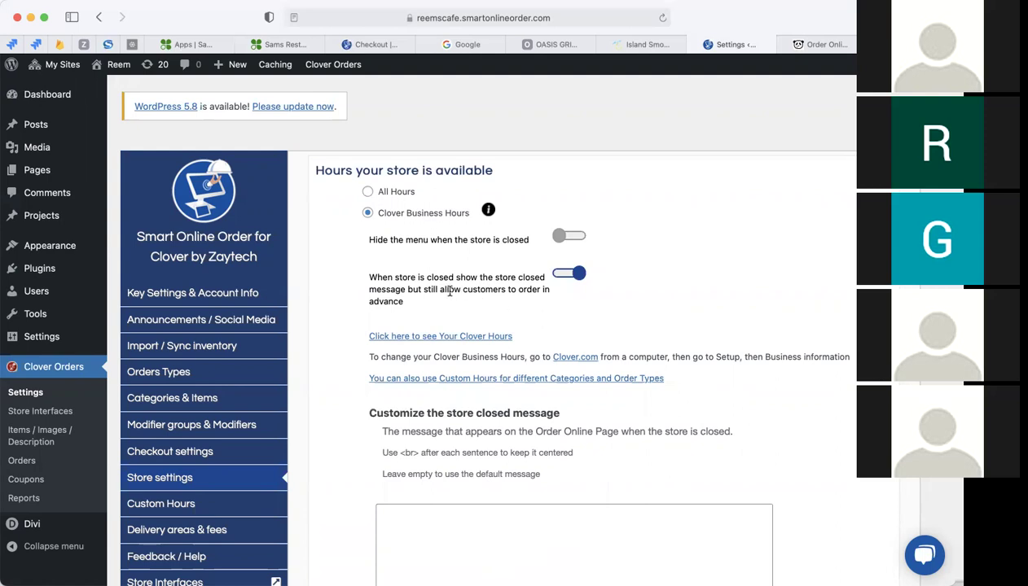
drag(440, 289, 464, 291)
scroll(546, 288, down, 1)
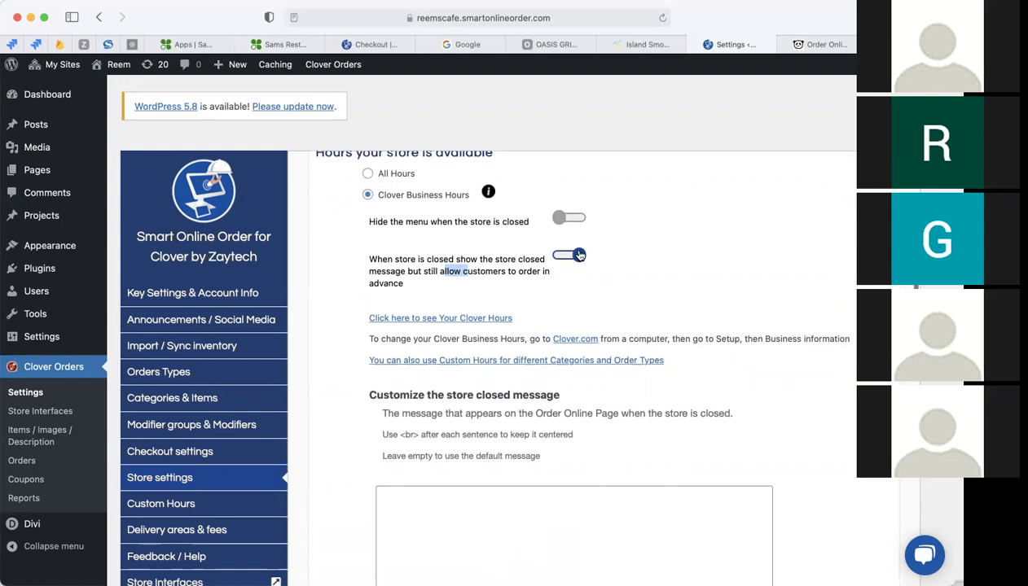
Enter "Thank you for visiting us during closing hours, we will open again at 6am" as the store closed message and highlight it
scroll(574, 283, down, 5)
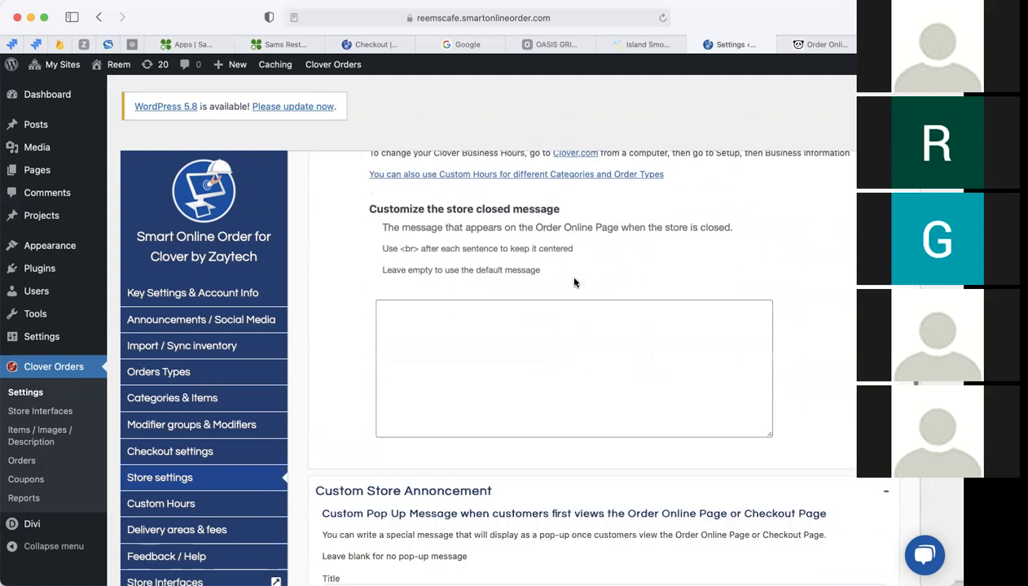
scroll(498, 313, up, 2)
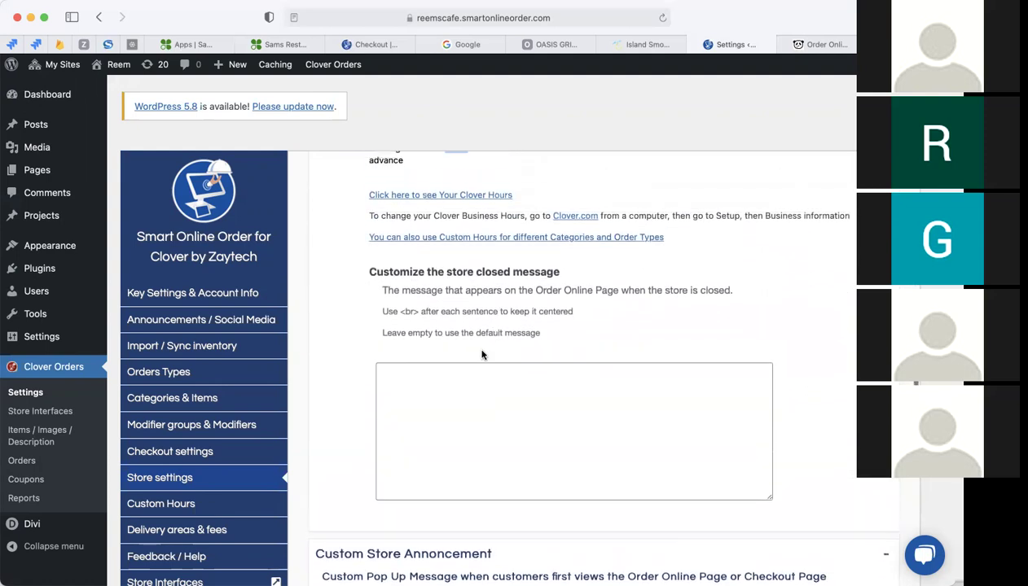
scroll(482, 351, down, 1)
scroll(481, 351, up, 8)
scroll(482, 351, down, 8)
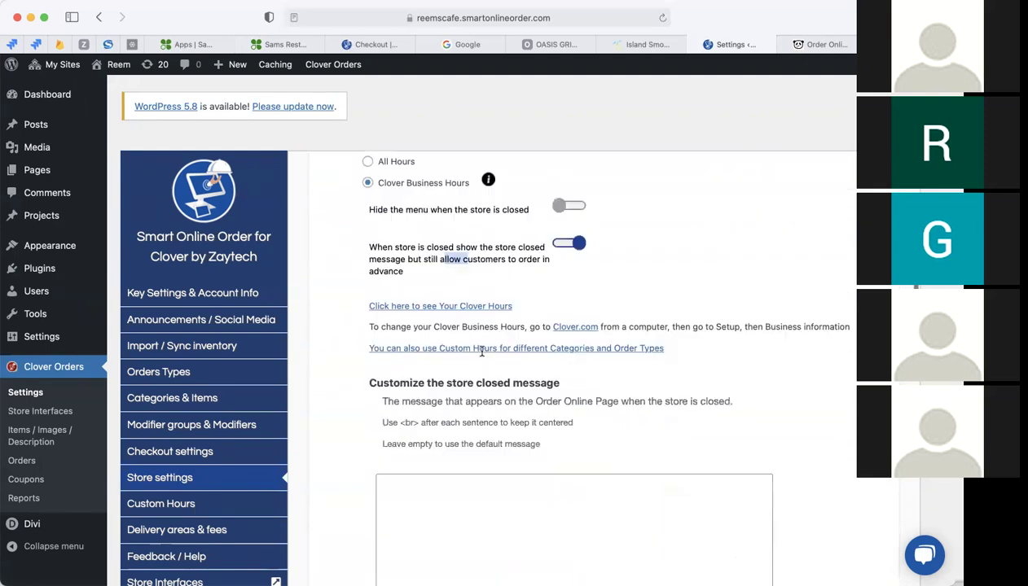
click(481, 351)
text(Thank you for)
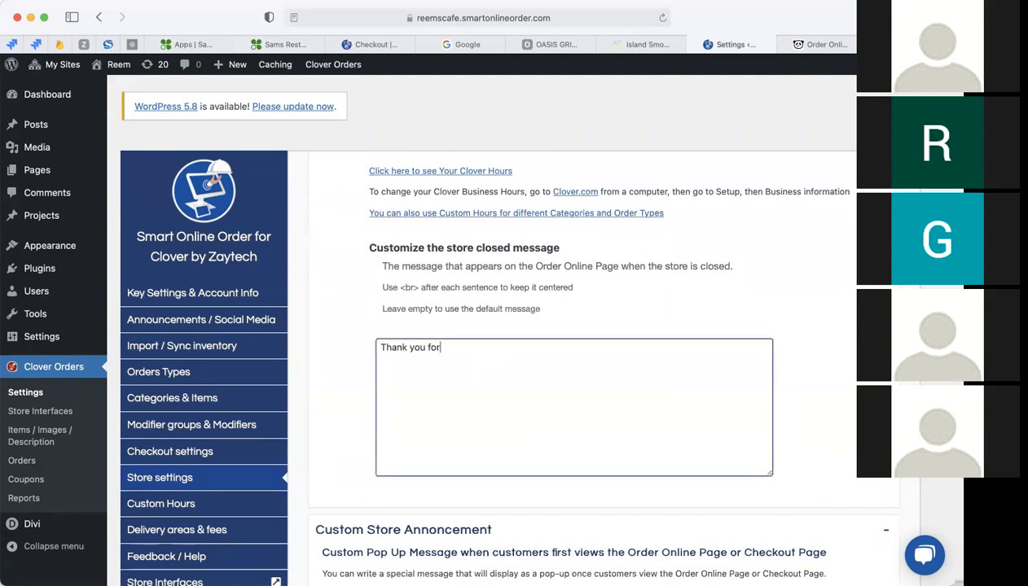
text( visiting us during of)
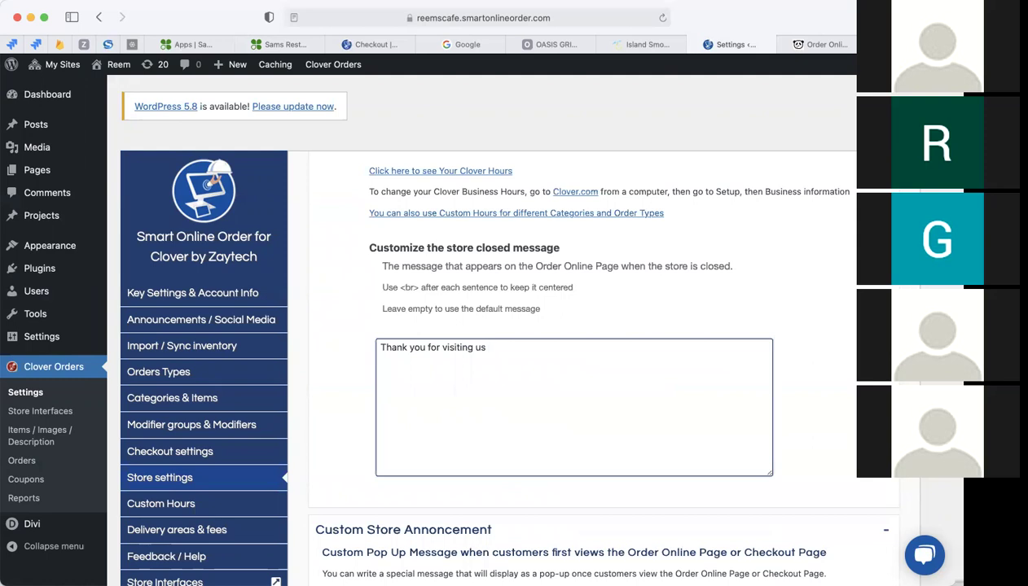
key(BackSpace)
key(BackSpace)
text(closing hour)
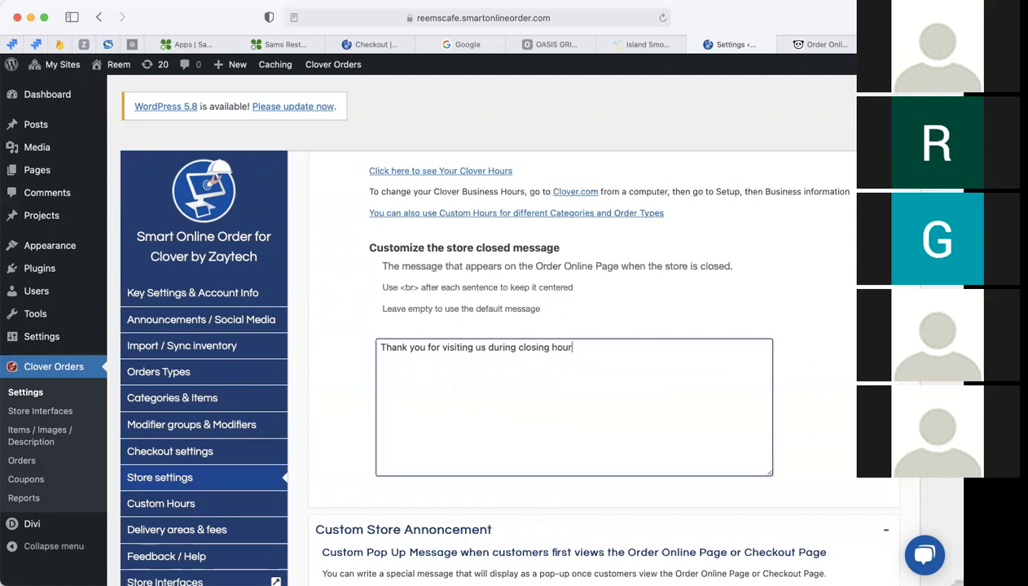
text(s, we will open again at6)
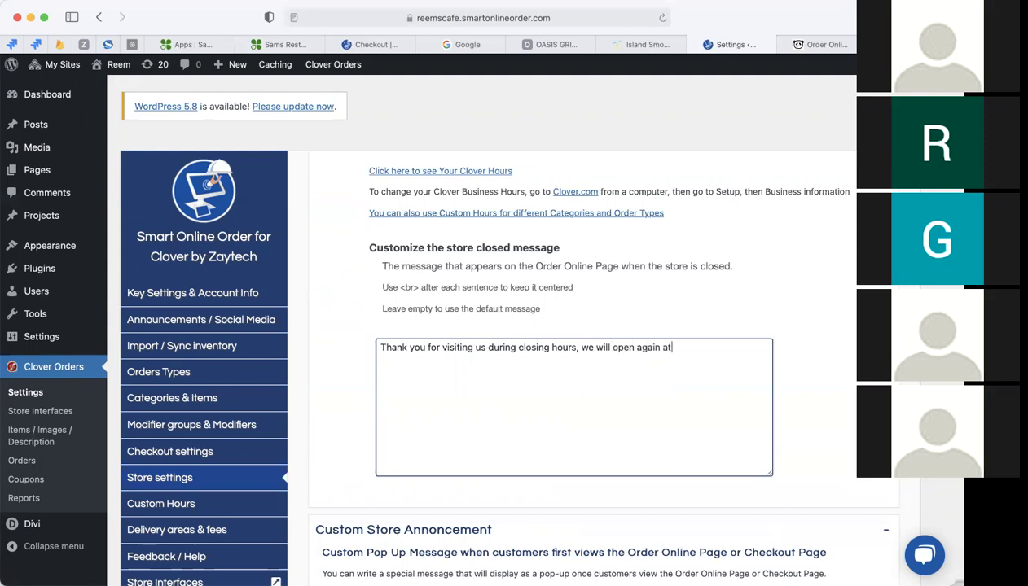
key(BackSpace)
text(6am)
mouse_move(392, 352)
mouse_down()
mouse_move(694, 350)
mouse_move(388, 342)
mouse_up()
click(696, 351)
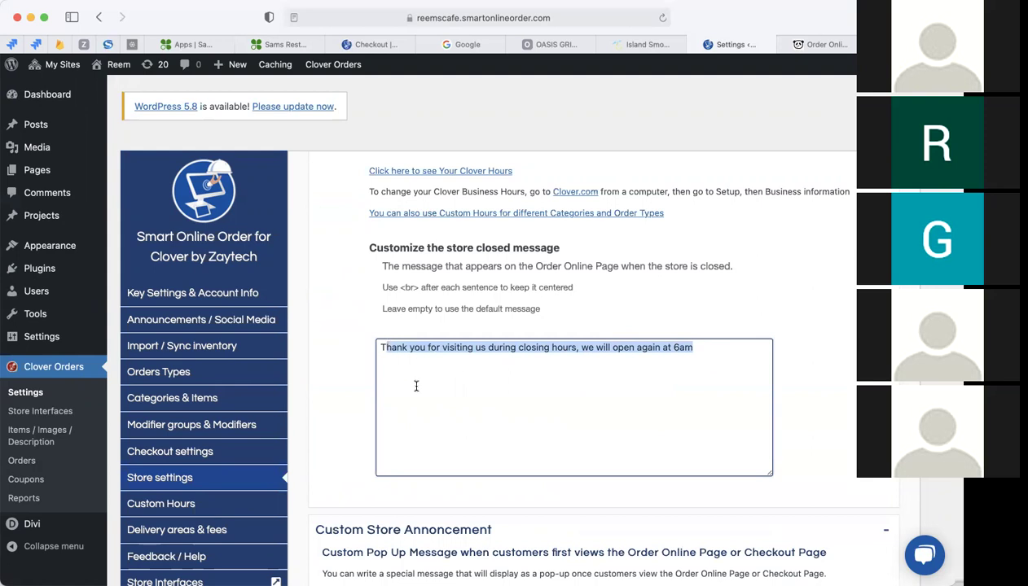
Review the custom store announcement, the scheduled order settings for pickup and delivery, and the store pages
scroll(416, 386, down, 1)
scroll(417, 386, down, 4)
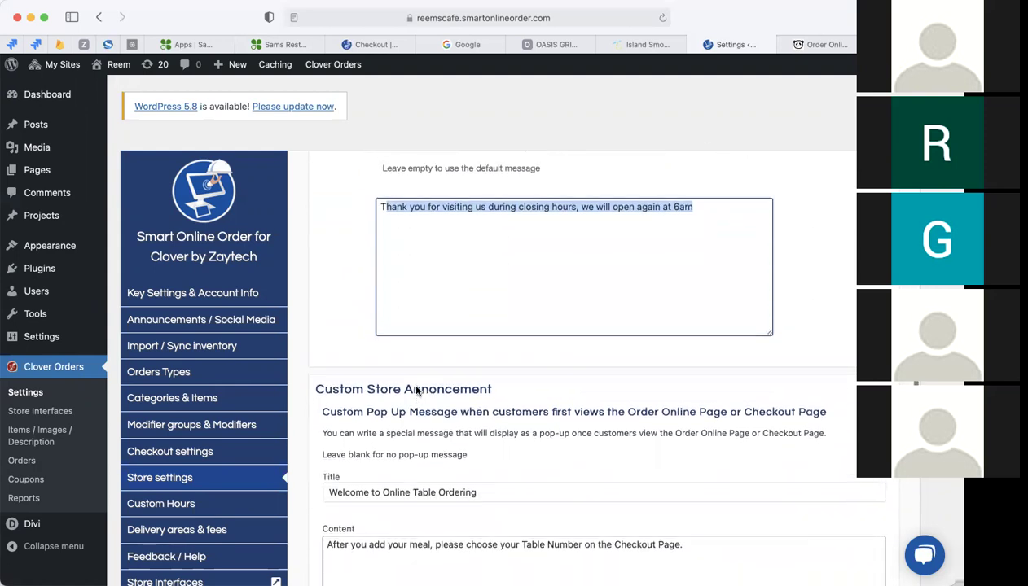
scroll(459, 277, down, 6)
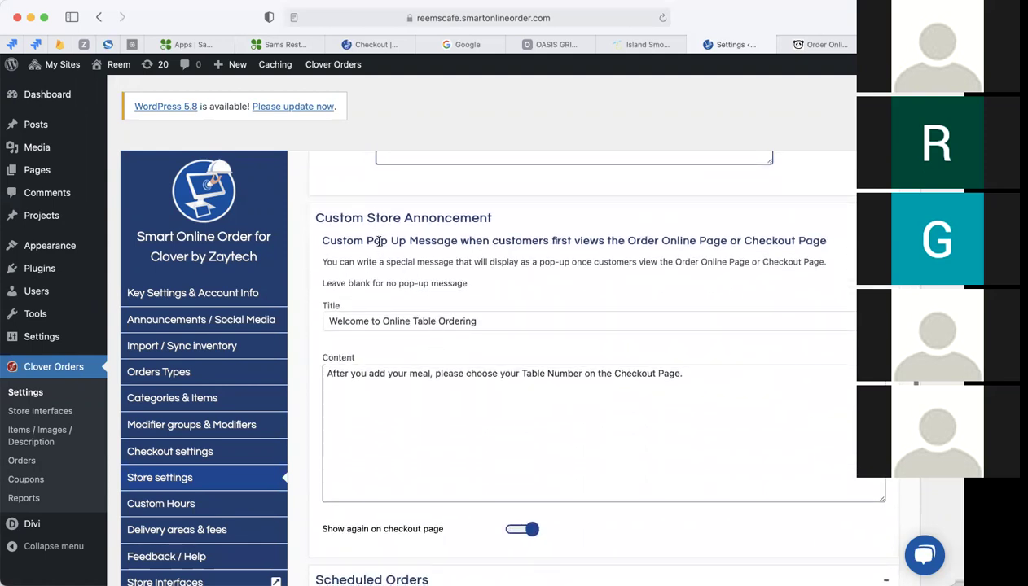
scroll(395, 320, down, 5)
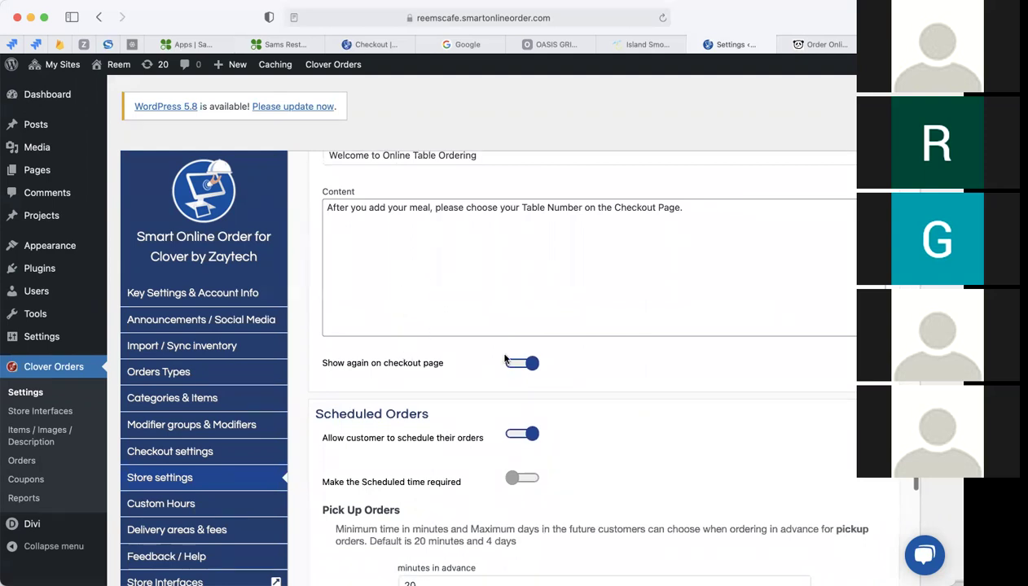
scroll(448, 373, down, 3)
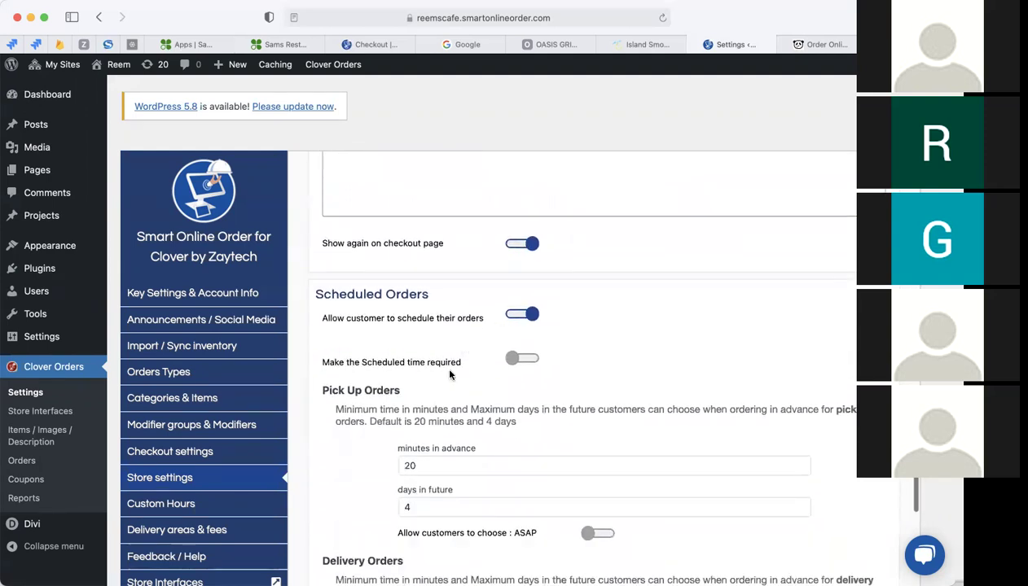
scroll(450, 375, down, 4)
scroll(450, 373, down, 4)
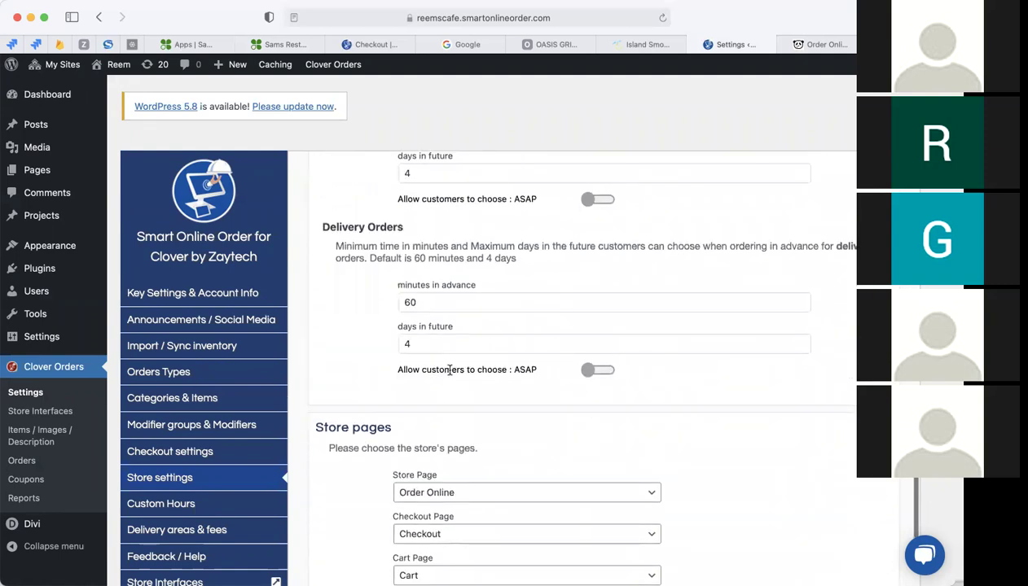
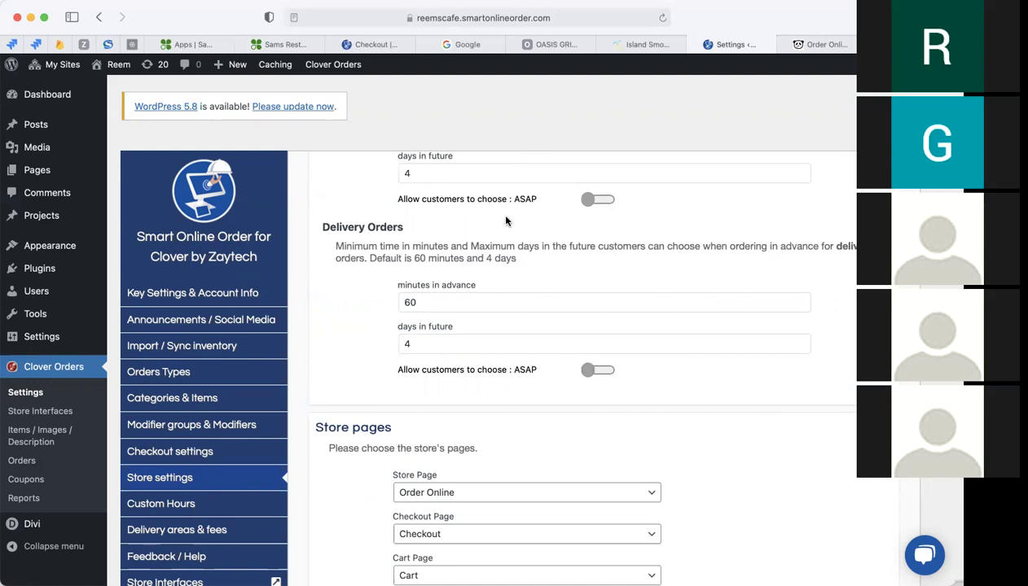
scroll(345, 366, down, 1)
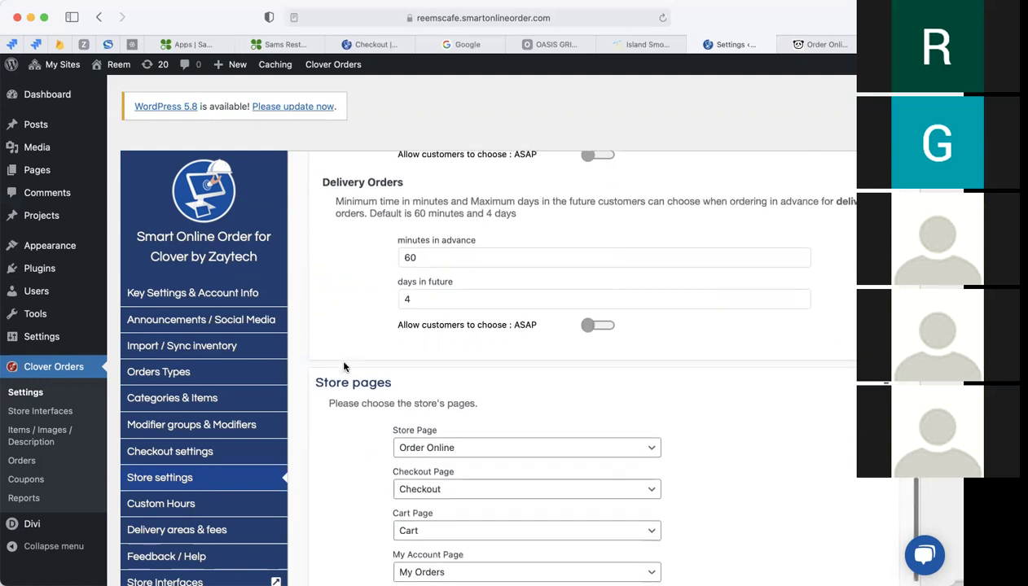
Open the Online Order Pick Up order type for editing and change its name to "Ebt Pick Up"
click(218, 380)
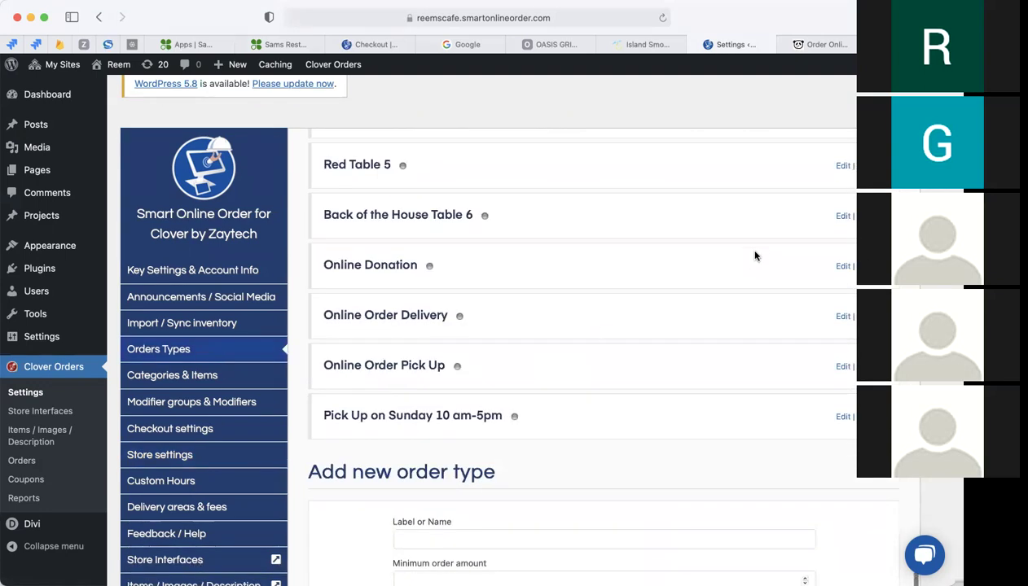
click(844, 367)
triple_click(492, 395)
text(Ebt Pi)
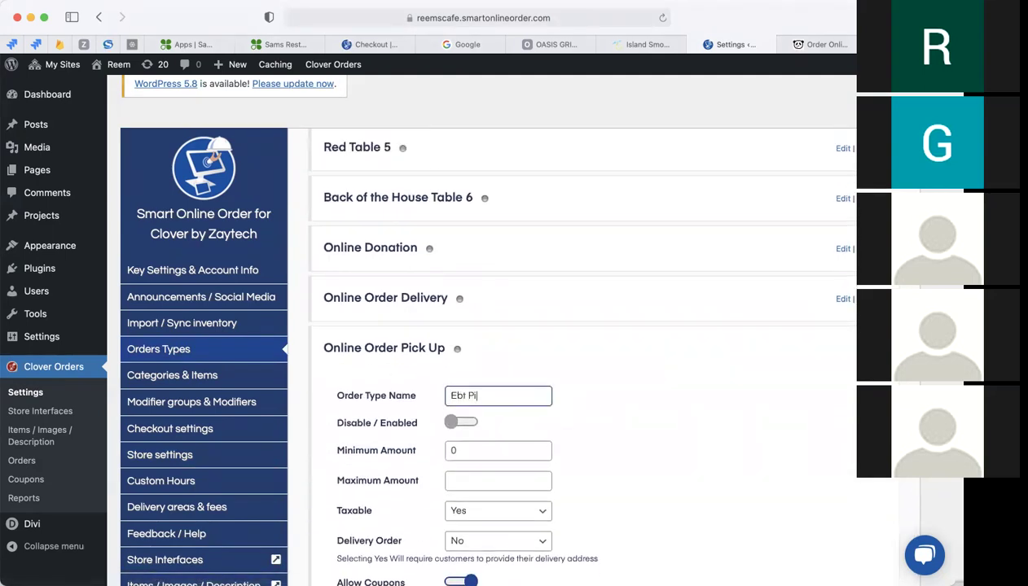
text(ck Up in)
key(BackSpace)
key(BackSpace)
scroll(471, 427, down, 3)
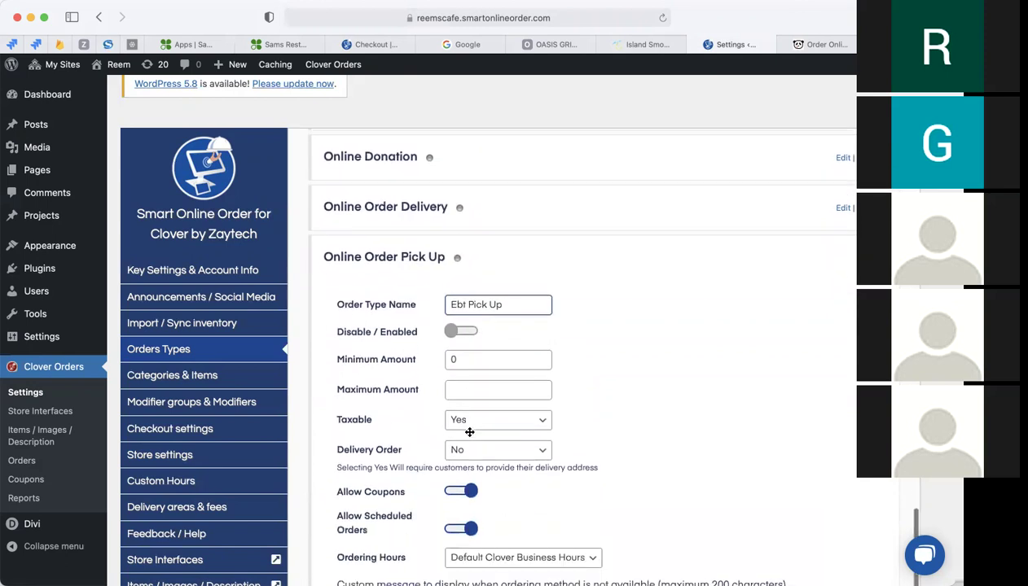
Set the pickup order type's Taxable option to No and change its name to "Ebt Pay upon Pick Up"
click(479, 409)
click(477, 419)
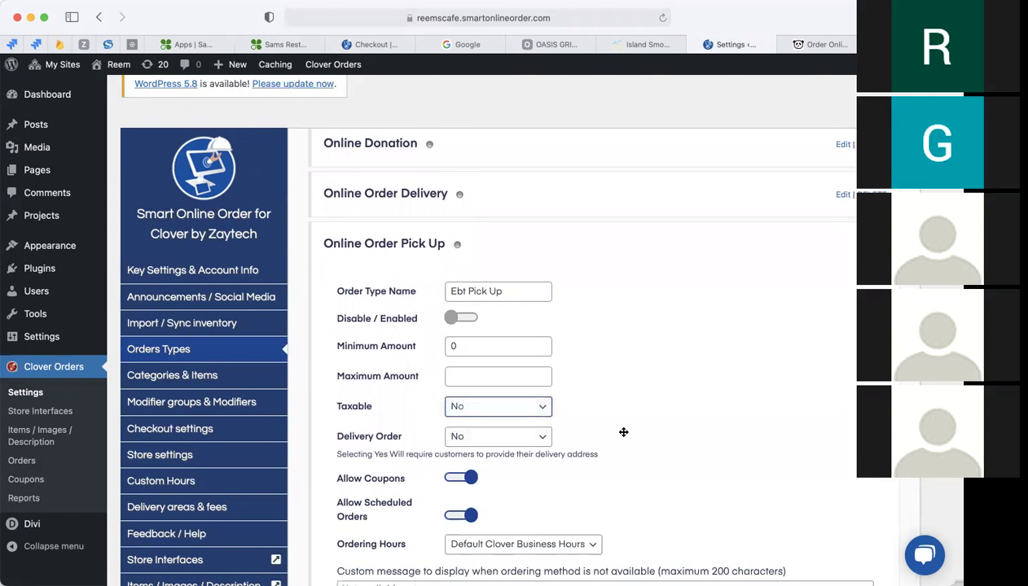
scroll(503, 432, up, 3)
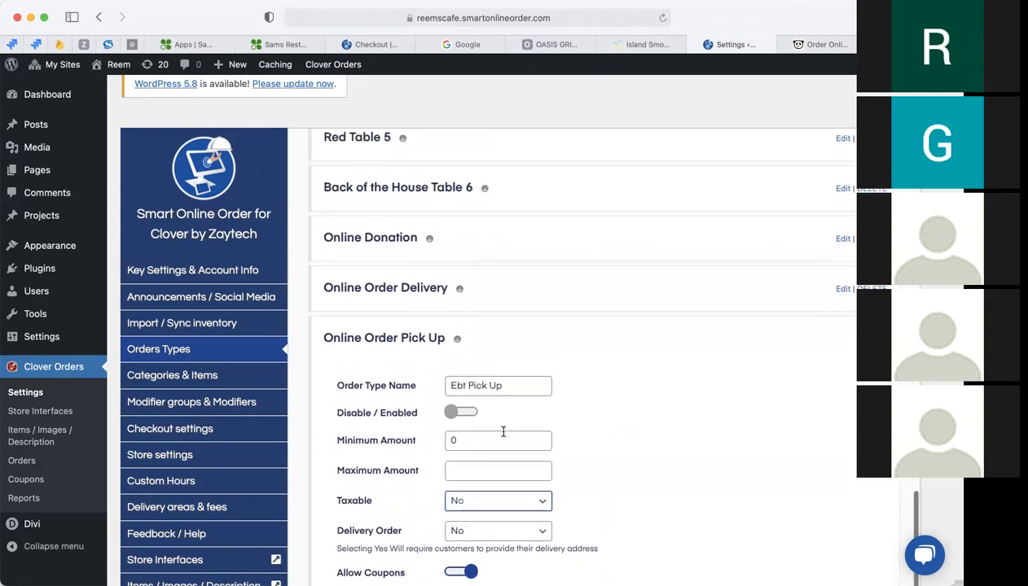
click(468, 386)
text(Pay upon)
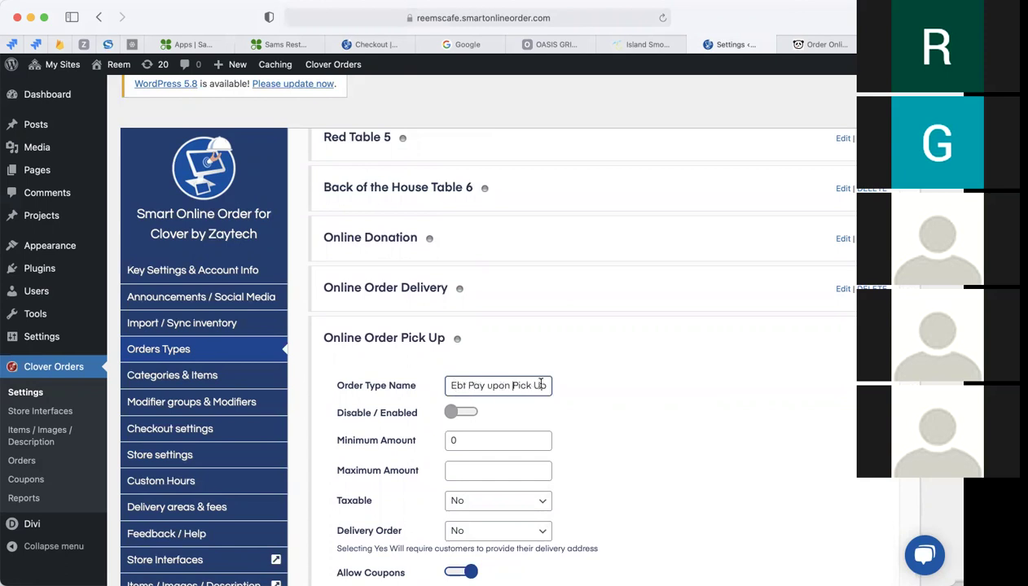
Replace the order type name with "Pay with Ebt Upon Pickup" and highlight the new wording
triple_click(540, 385)
text(Pay )
text(with Ebt Upon )
text(Pickup)
scroll(546, 410, down, 1)
scroll(547, 410, up, 1)
drag(532, 381, 444, 380)
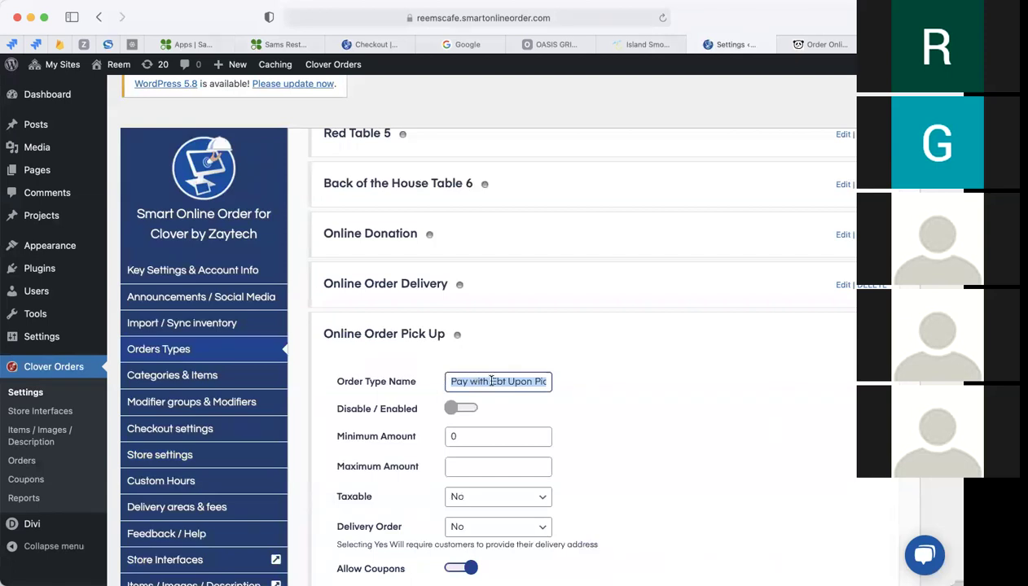
drag(505, 381, 553, 382)
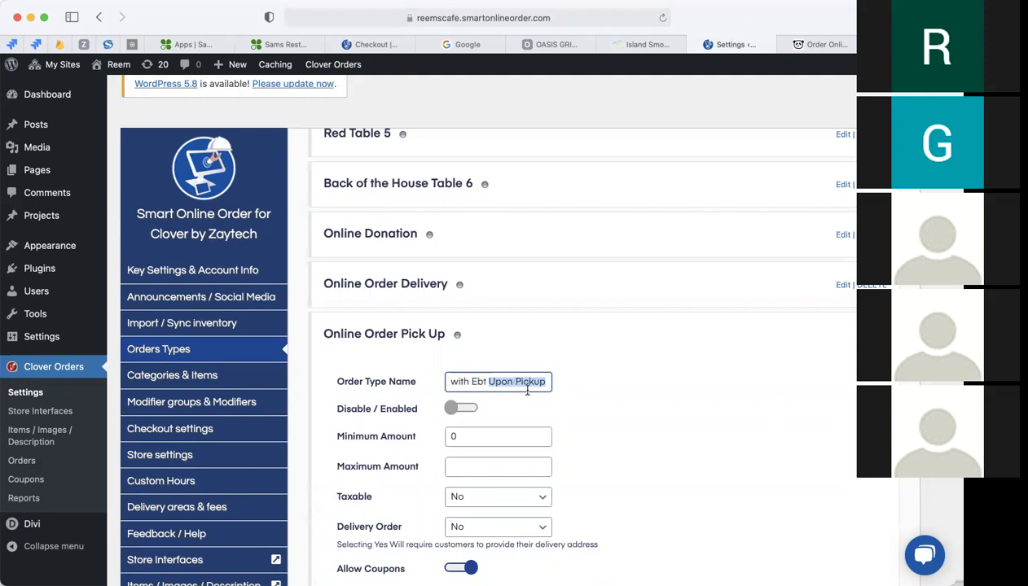
drag(520, 382, 423, 380)
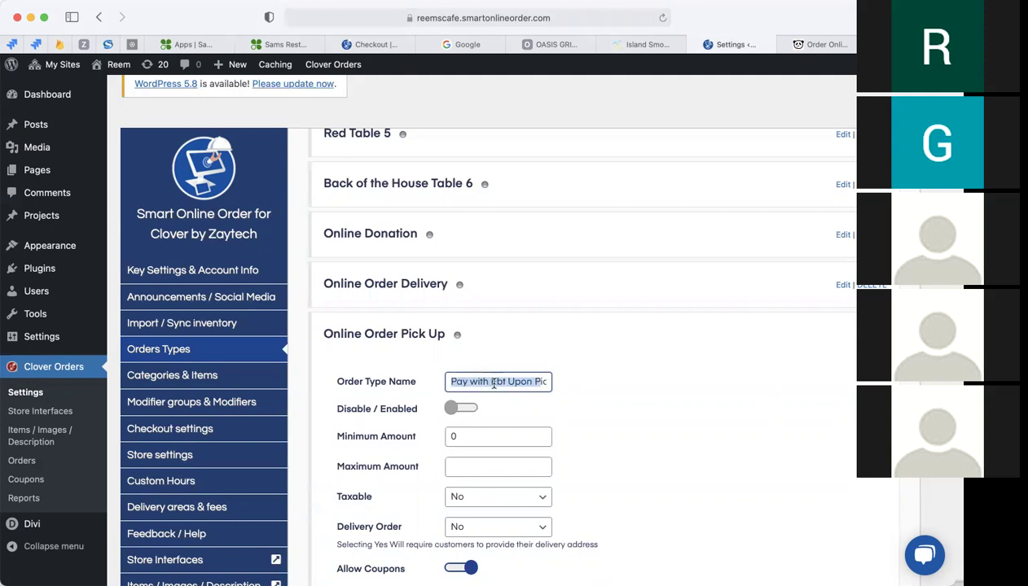
scroll(575, 407, down, 2)
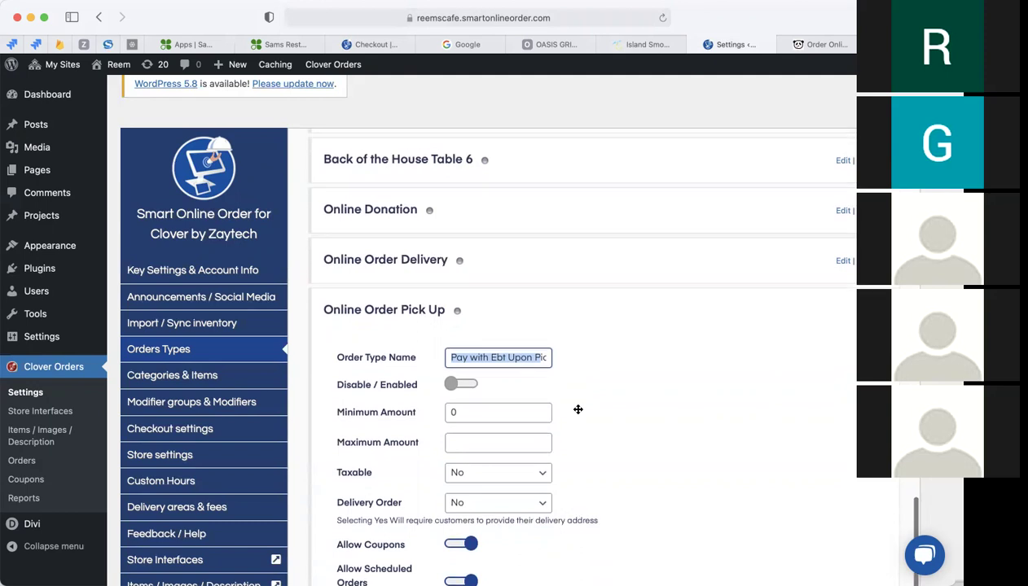
scroll(577, 410, up, 1)
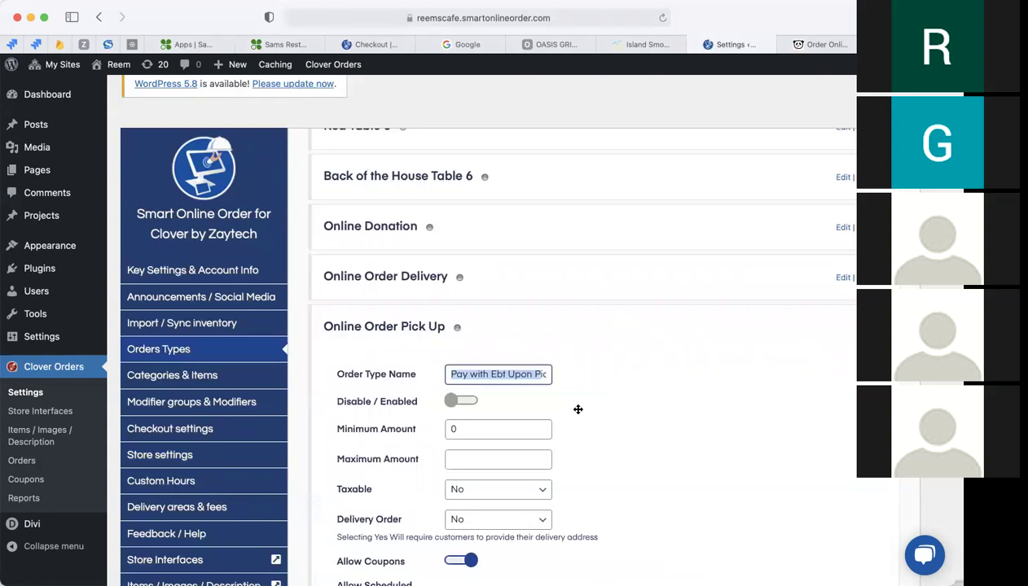
scroll(577, 409, down, 2)
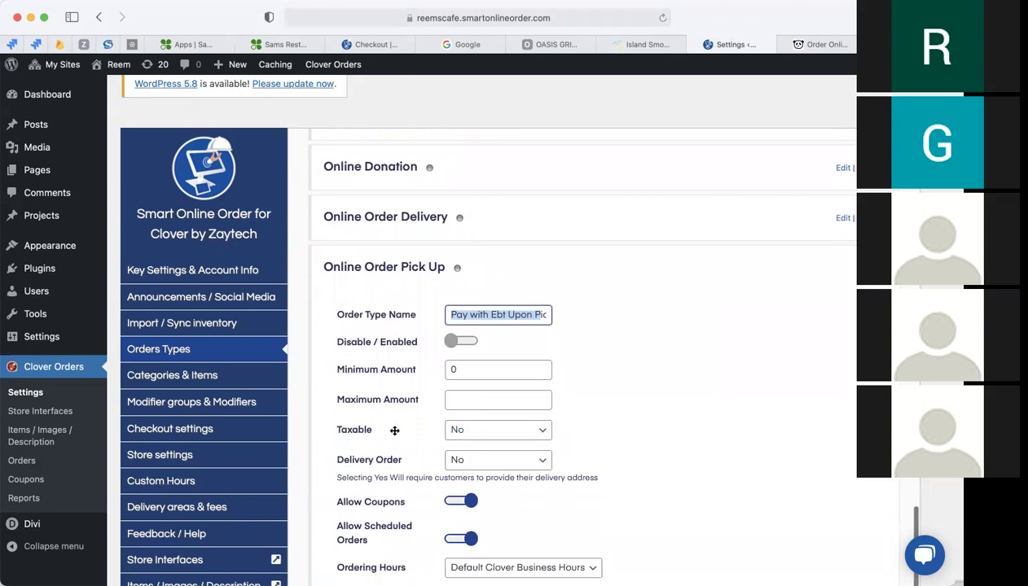
Switch the order type's Delivery Order option to Yes and back to No
scroll(394, 430, down, 1)
click(470, 444)
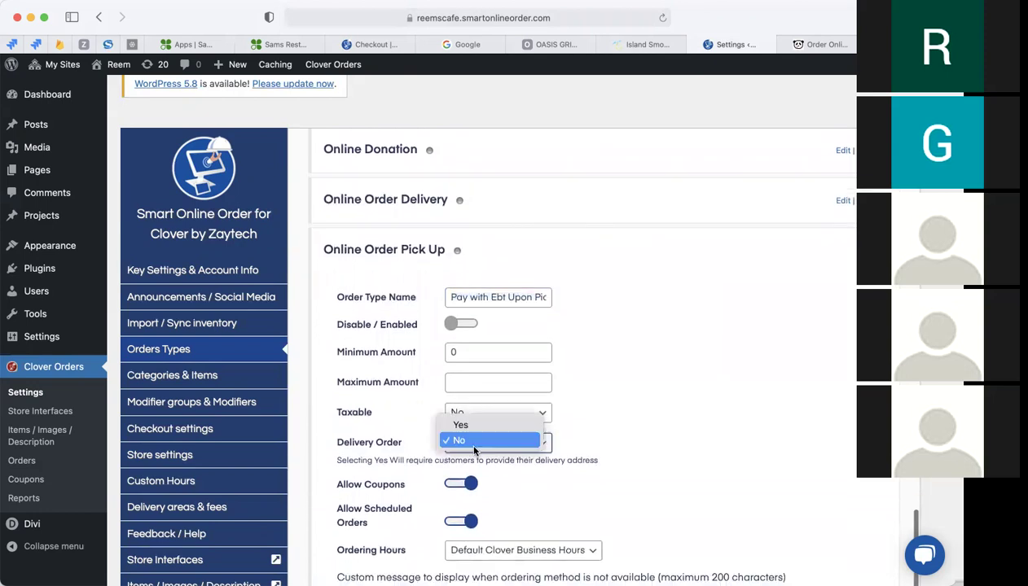
click(458, 424)
scroll(432, 415, up, 3)
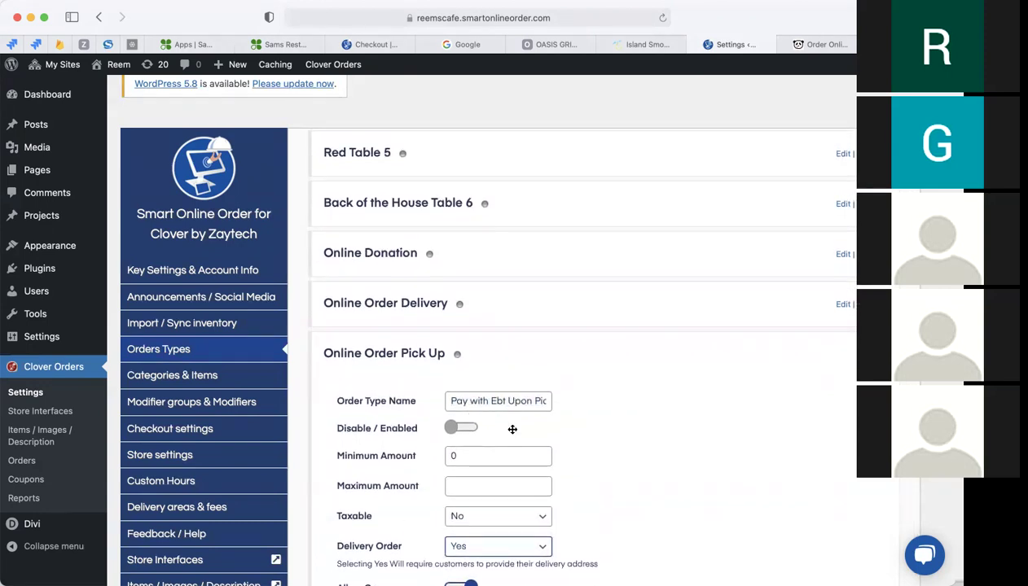
scroll(512, 429, down, 2)
scroll(512, 429, down, 2)
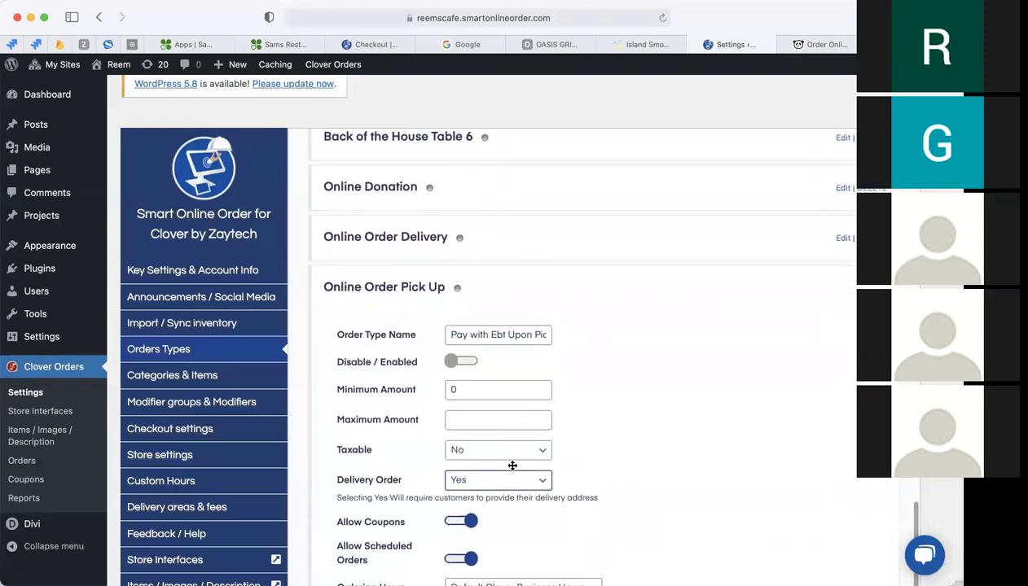
scroll(566, 458, down, 1)
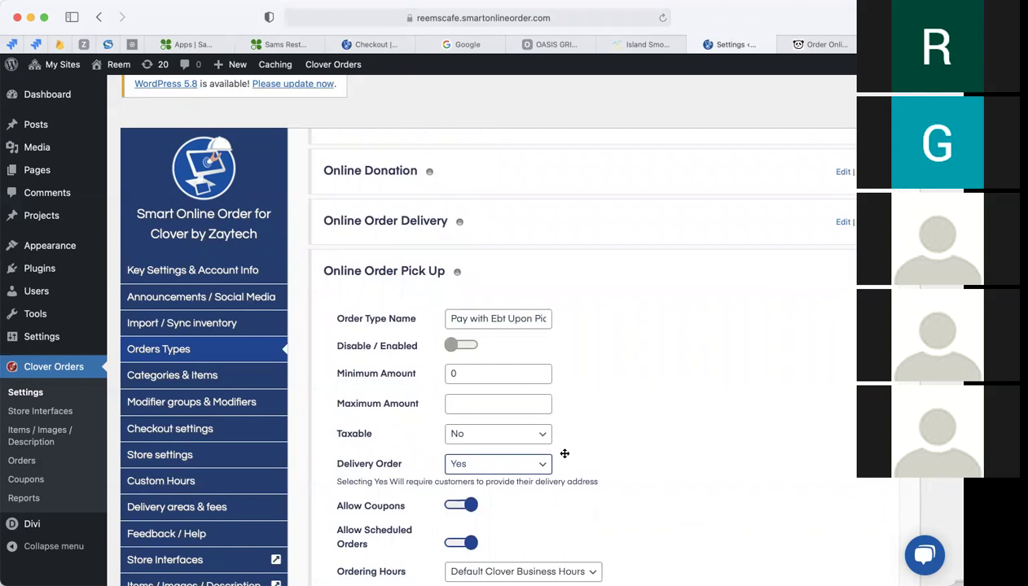
scroll(562, 453, up, 1)
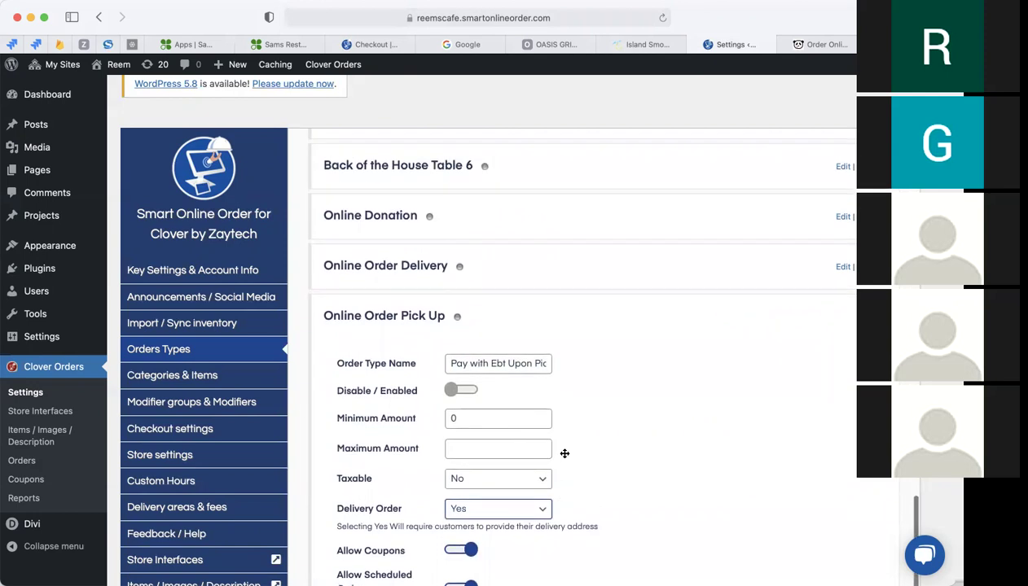
click(541, 474)
click(511, 486)
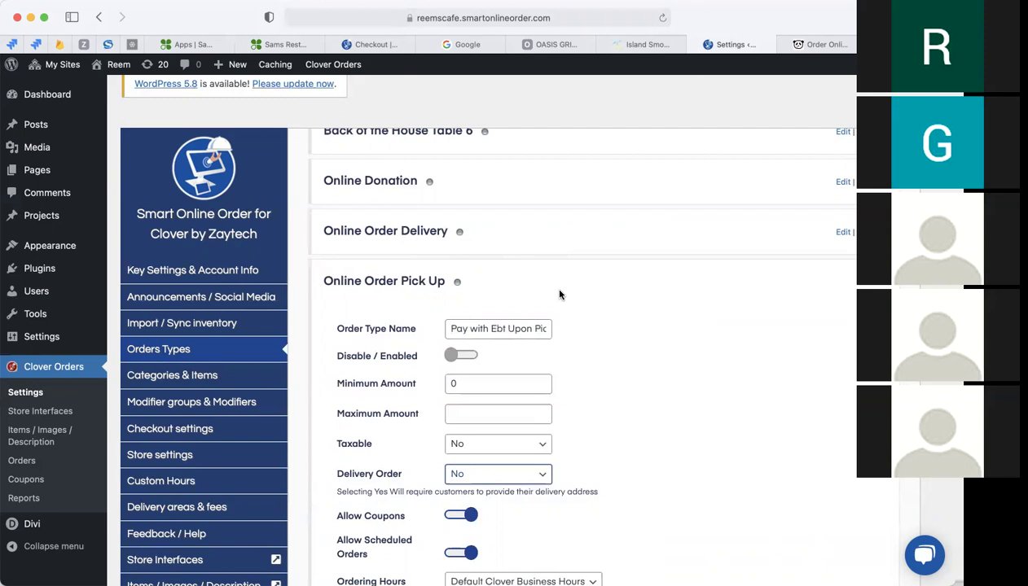
Reselect No for the order type's Taxable option and review its coupon, scheduling, ordering hours and custom message settings
scroll(594, 389, down, 1)
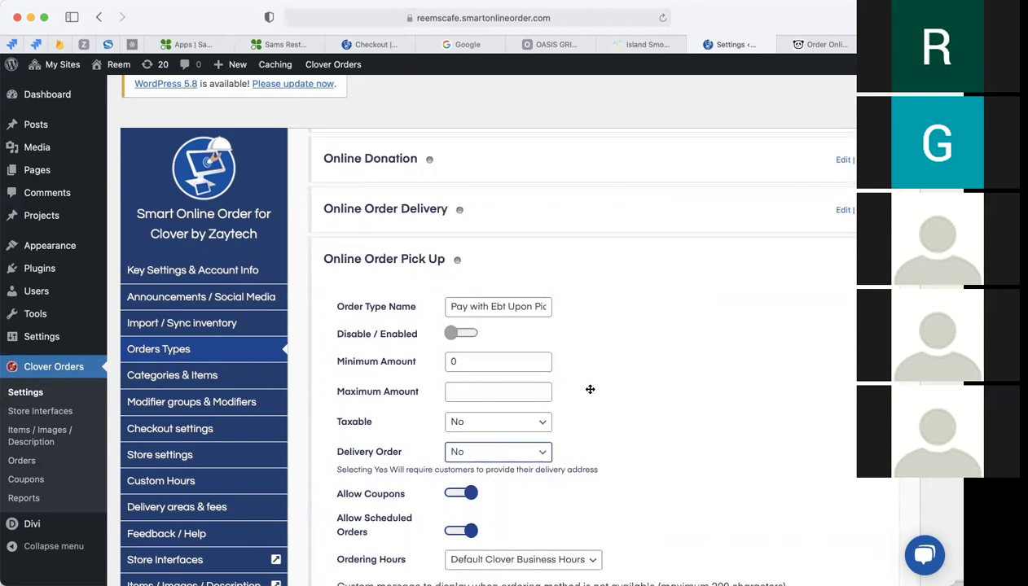
scroll(588, 389, up, 1)
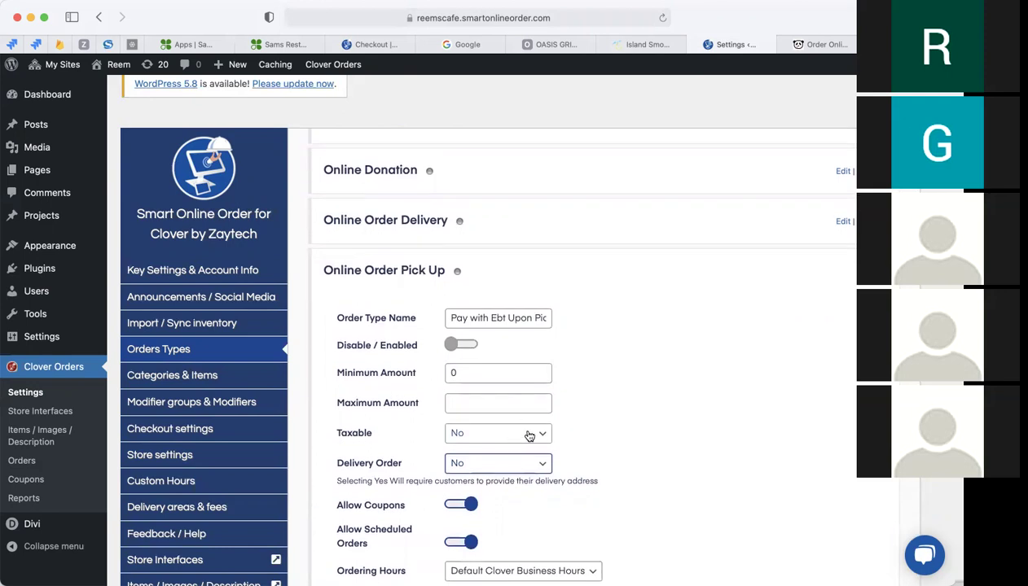
click(461, 433)
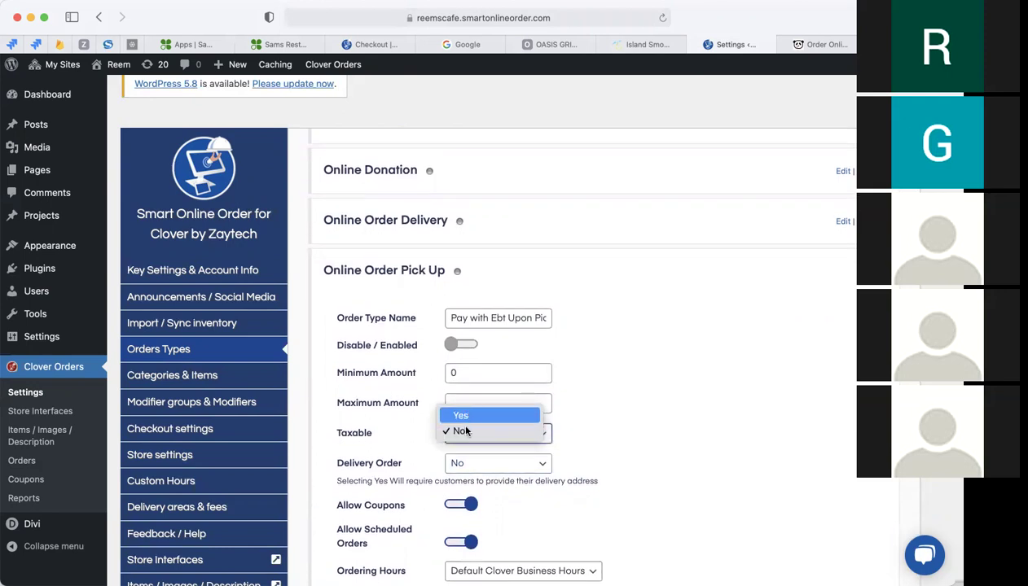
click(466, 431)
scroll(606, 431, down, 1)
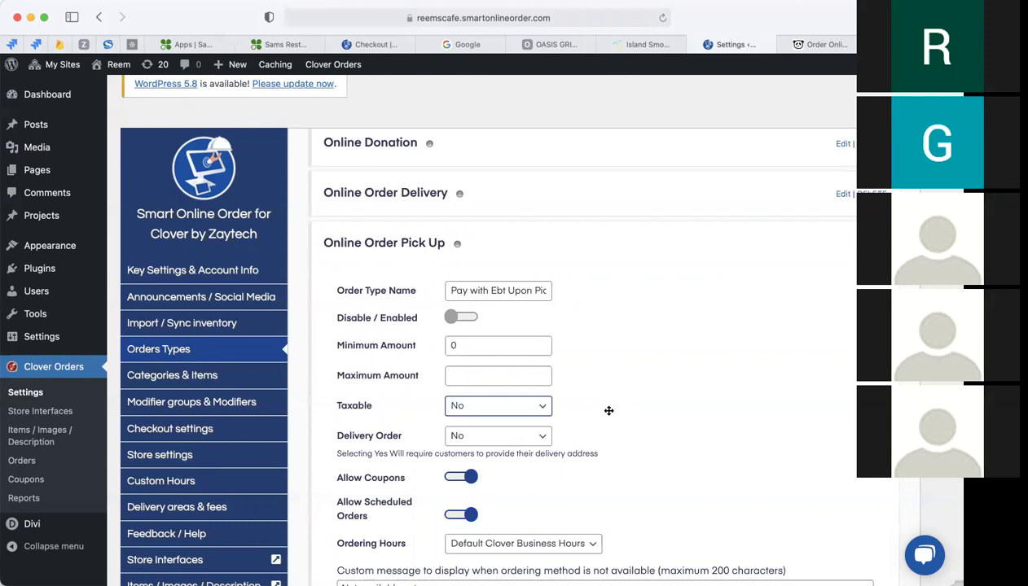
scroll(606, 403, down, 3)
scroll(604, 410, down, 2)
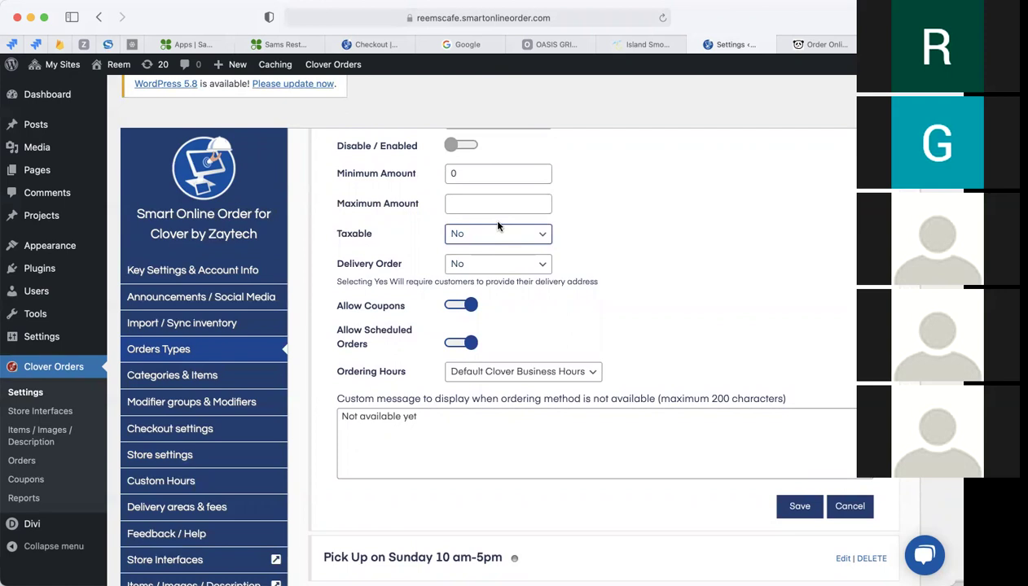
Open the Announcements / Social Media section and bring up the offer for a branded phone app
scroll(229, 386, down, 5)
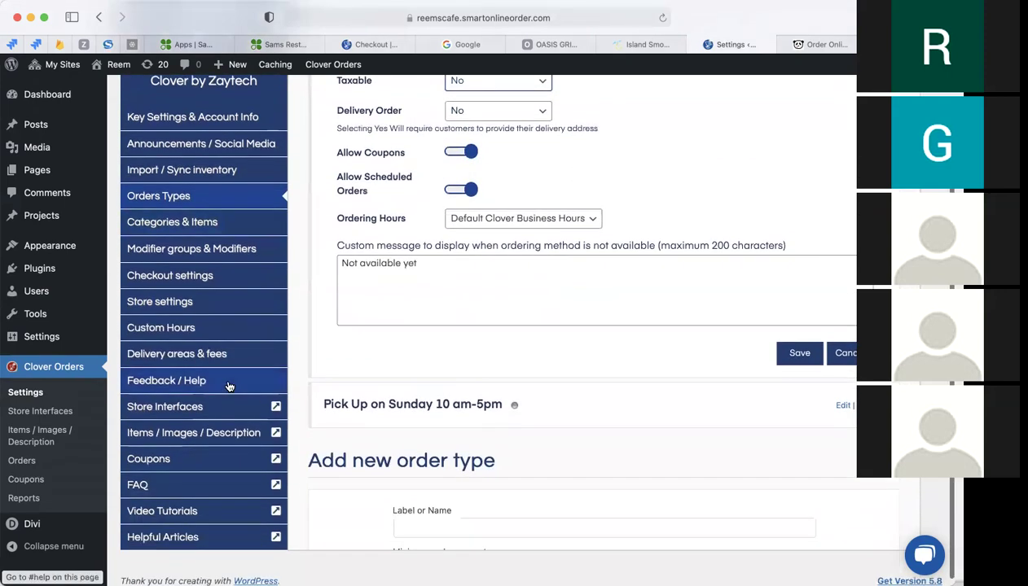
scroll(230, 386, down, 1)
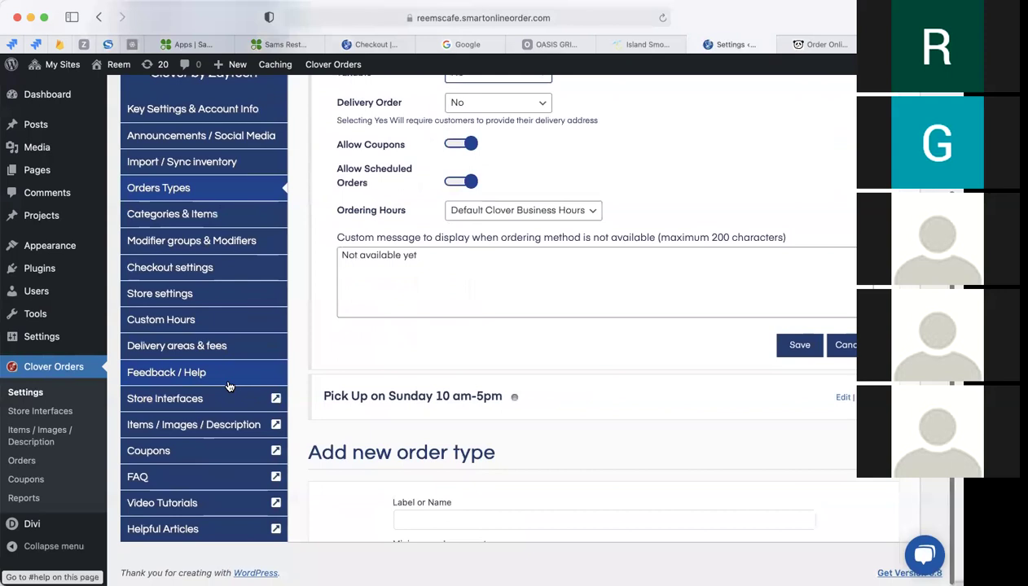
scroll(230, 386, up, 2)
scroll(229, 386, up, 2)
scroll(230, 386, down, 3)
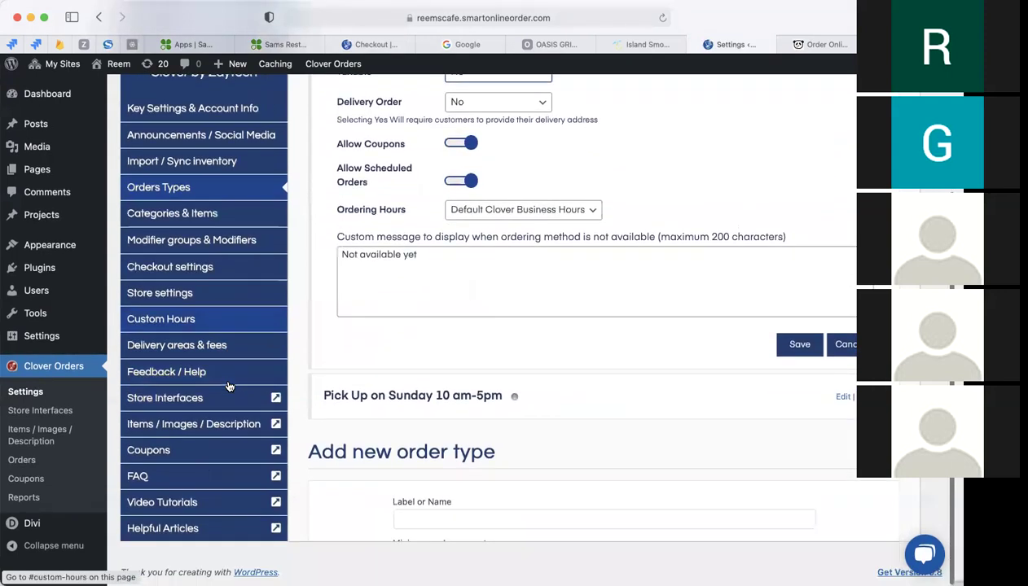
scroll(230, 386, up, 3)
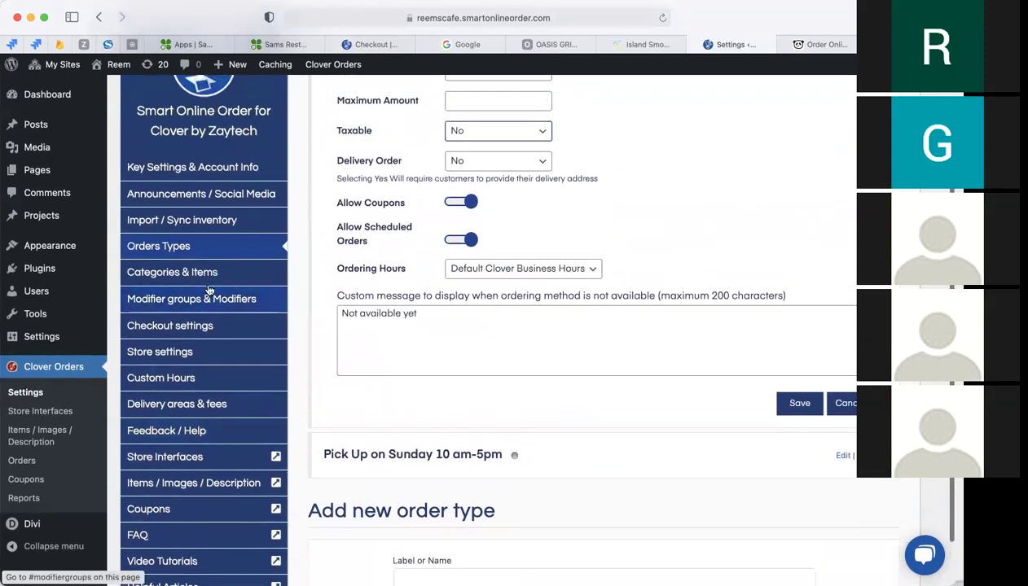
click(203, 196)
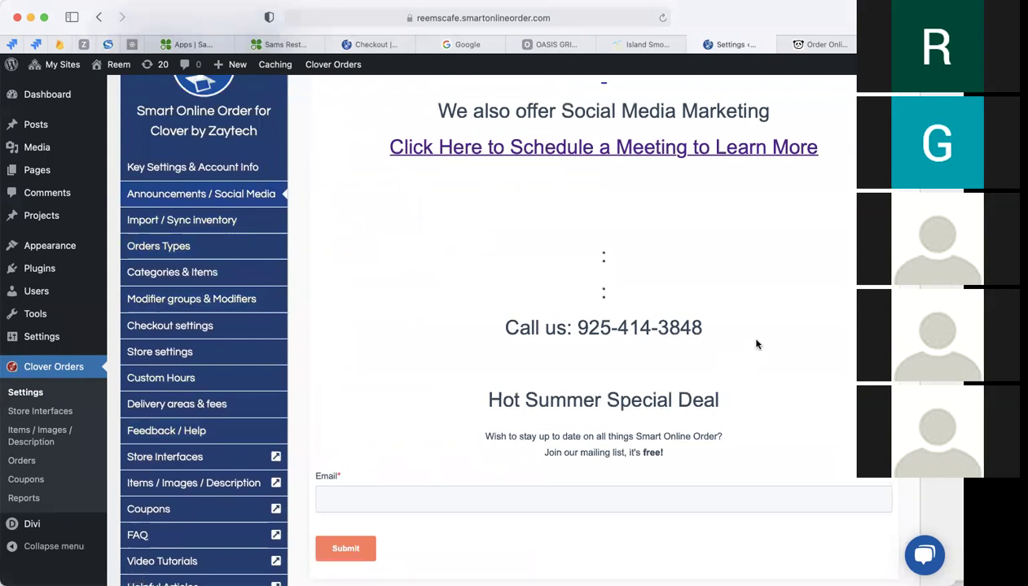
scroll(756, 344, up, 10)
scroll(756, 344, up, 2)
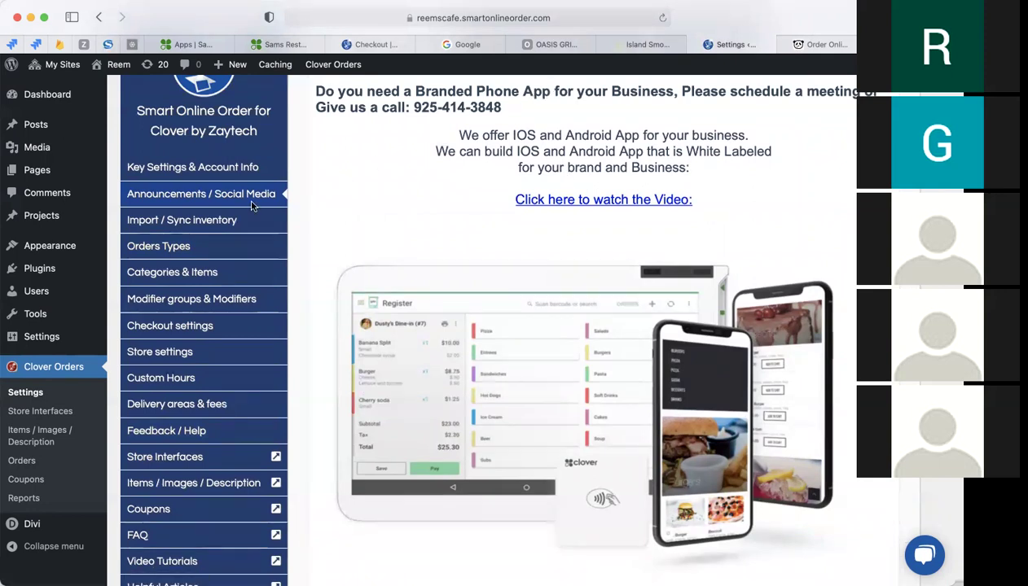
scroll(421, 248, up, 2)
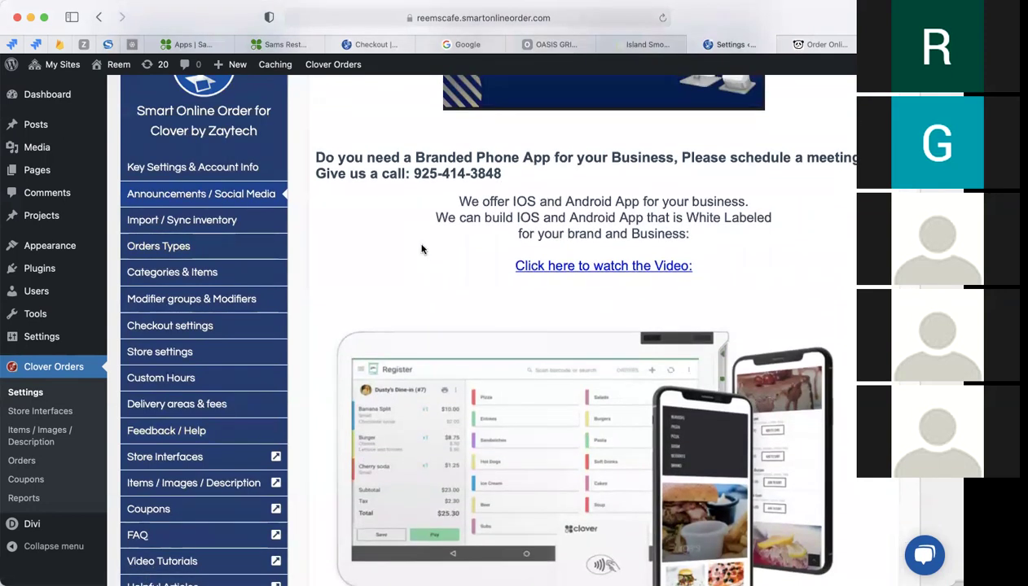
Examine the white-label iOS and Android app announcement, including the Clover register picture and the Branded Phone App banner
scroll(421, 248, down, 4)
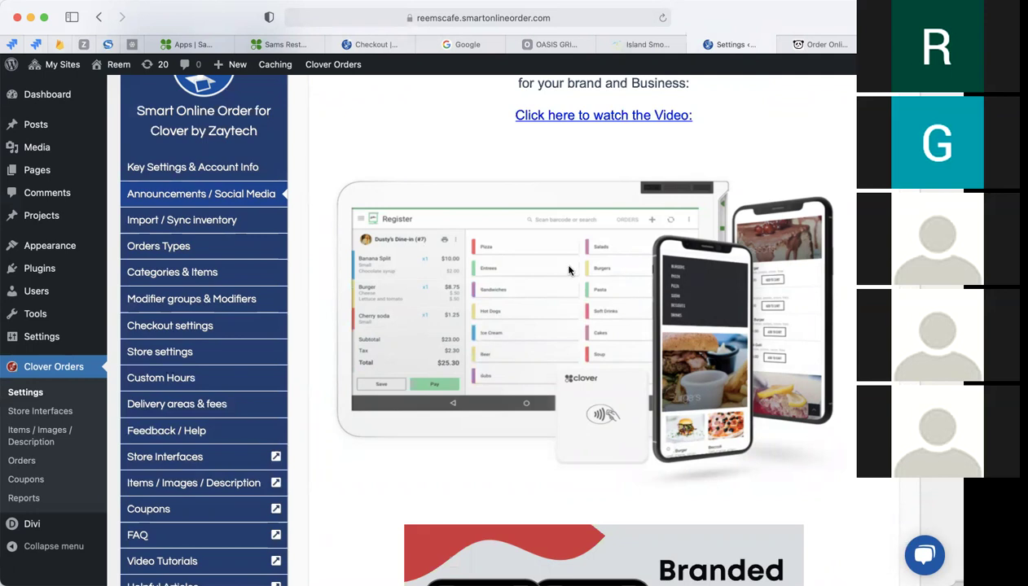
scroll(568, 270, up, 1)
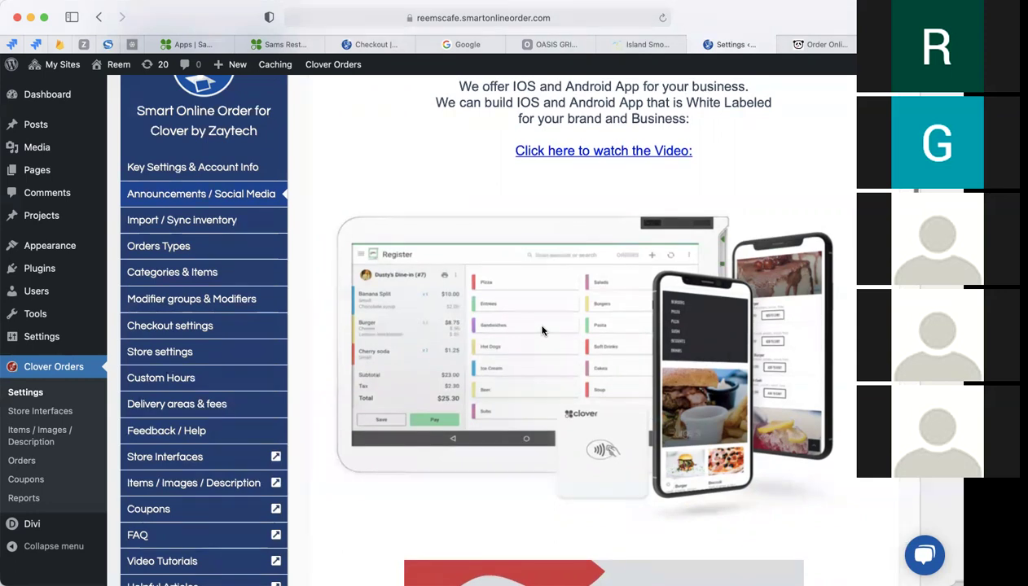
scroll(542, 329, down, 4)
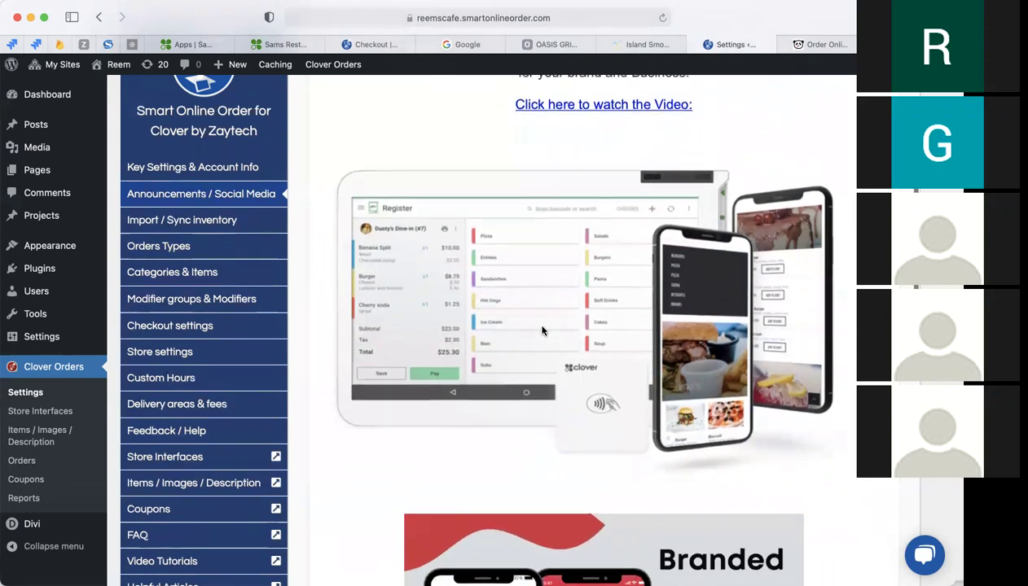
scroll(542, 330, down, 2)
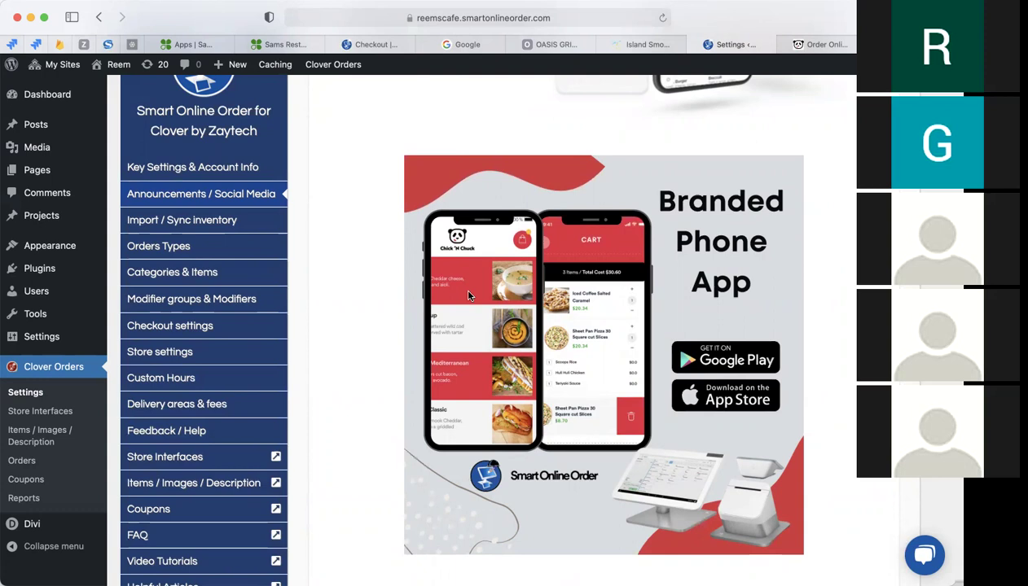
scroll(468, 296, down, 1)
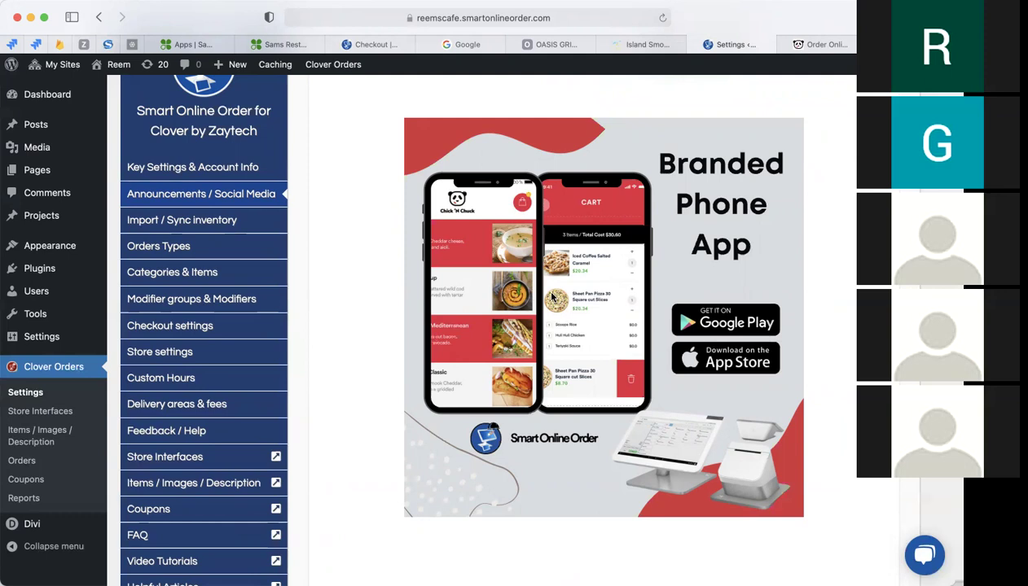
scroll(552, 297, down, 2)
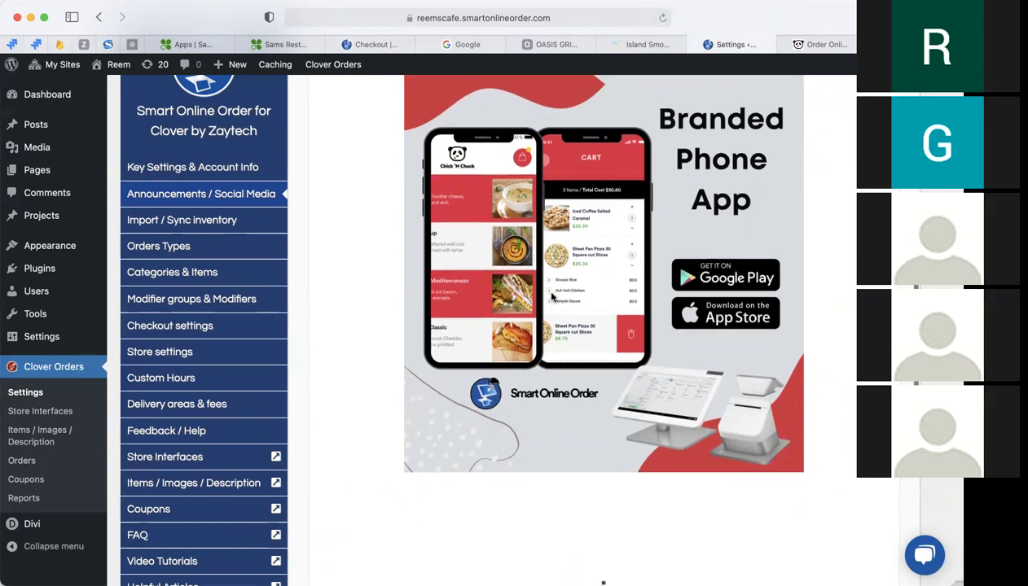
scroll(552, 297, up, 8)
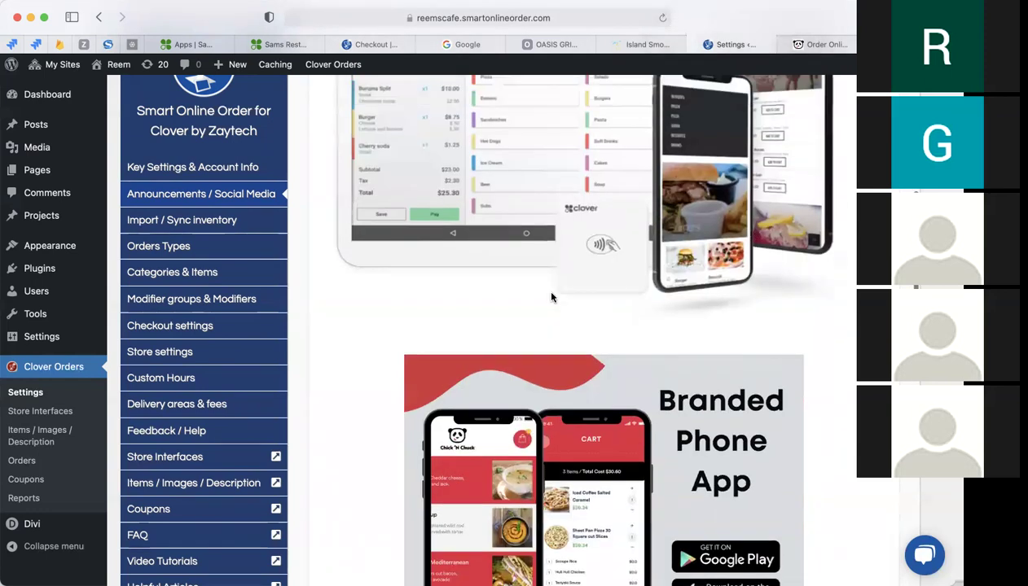
scroll(551, 297, up, 7)
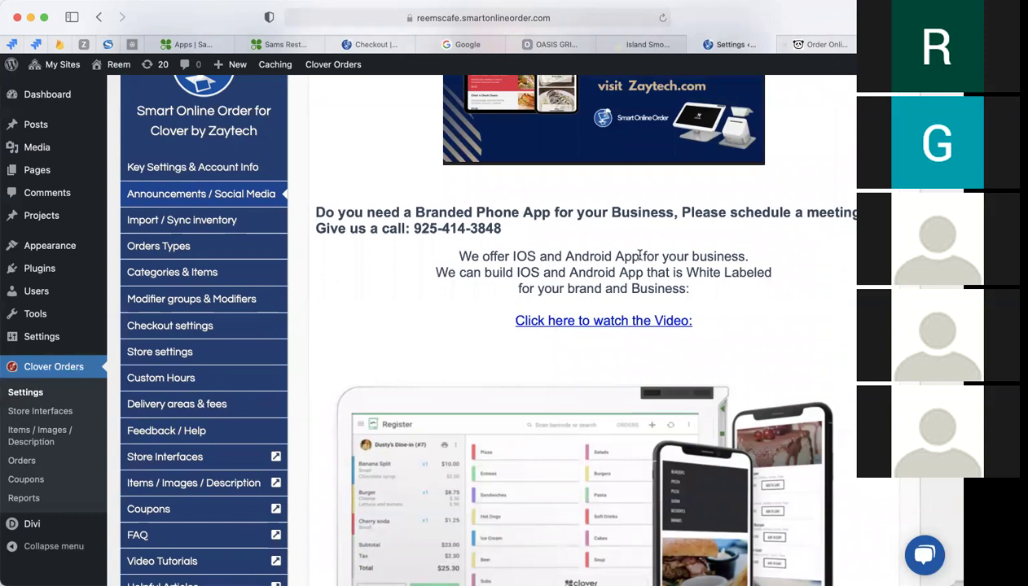
Review the branded phone app pictures down to the further offers, and highlight the words "Social Media Marketing"
scroll(454, 369, down, 4)
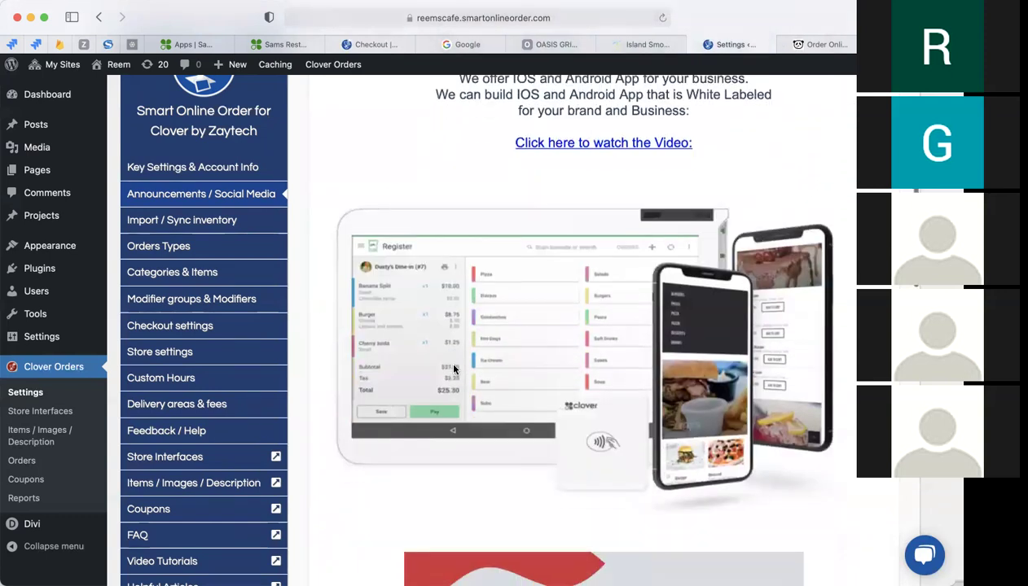
scroll(454, 369, down, 1)
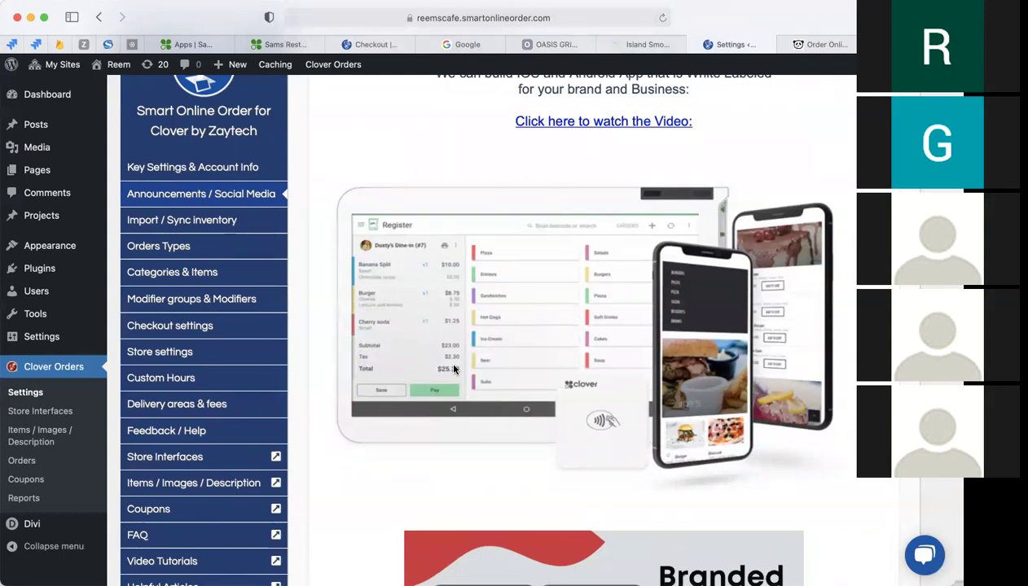
scroll(453, 369, down, 3)
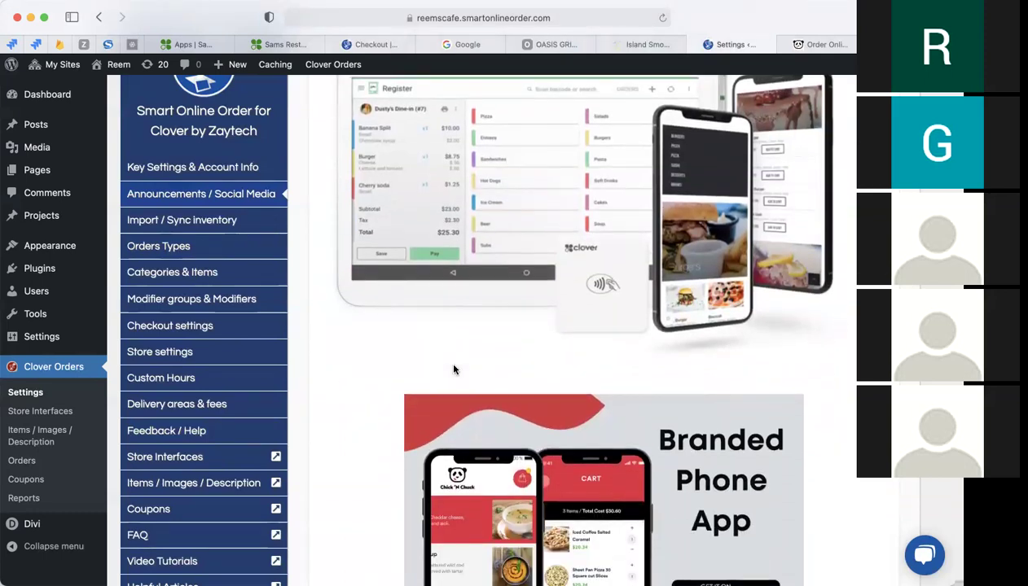
scroll(454, 369, down, 5)
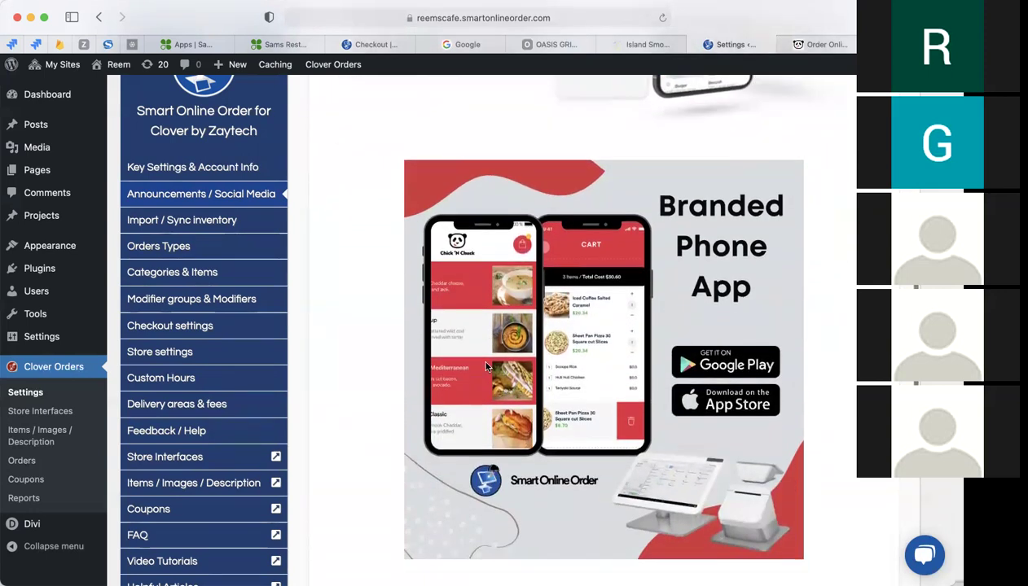
scroll(486, 368, down, 2)
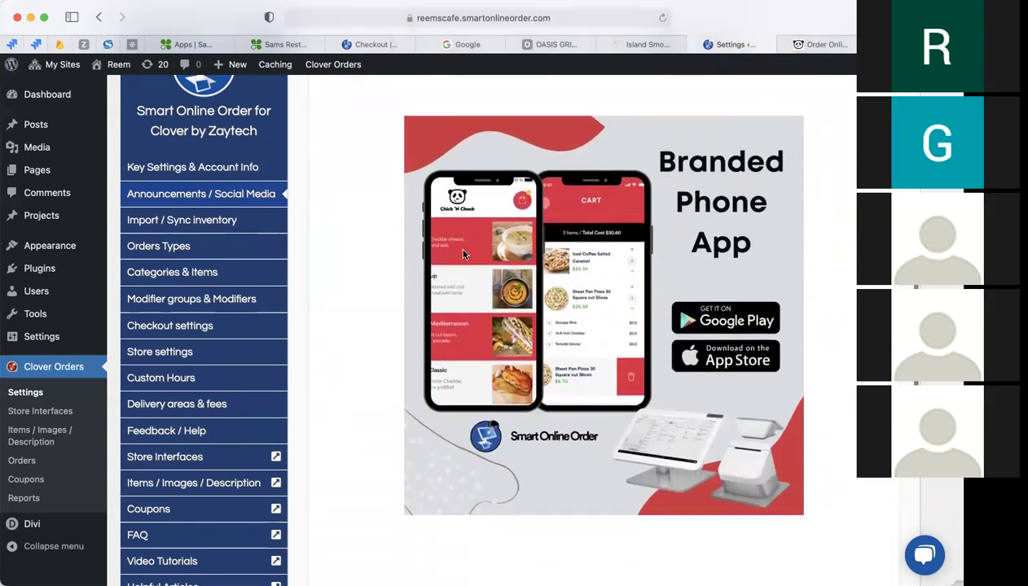
scroll(488, 306, down, 1)
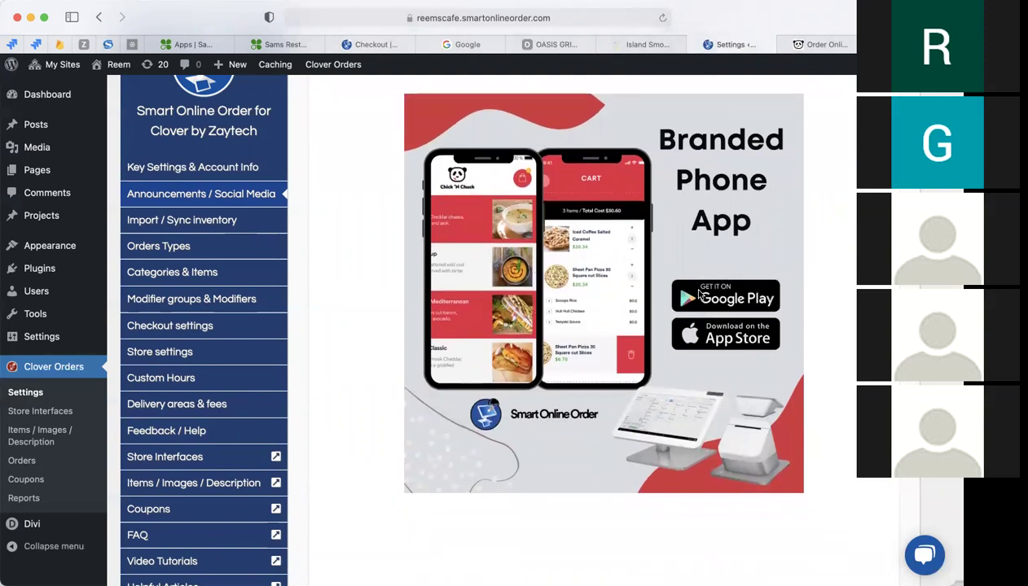
scroll(525, 374, down, 5)
scroll(524, 374, down, 6)
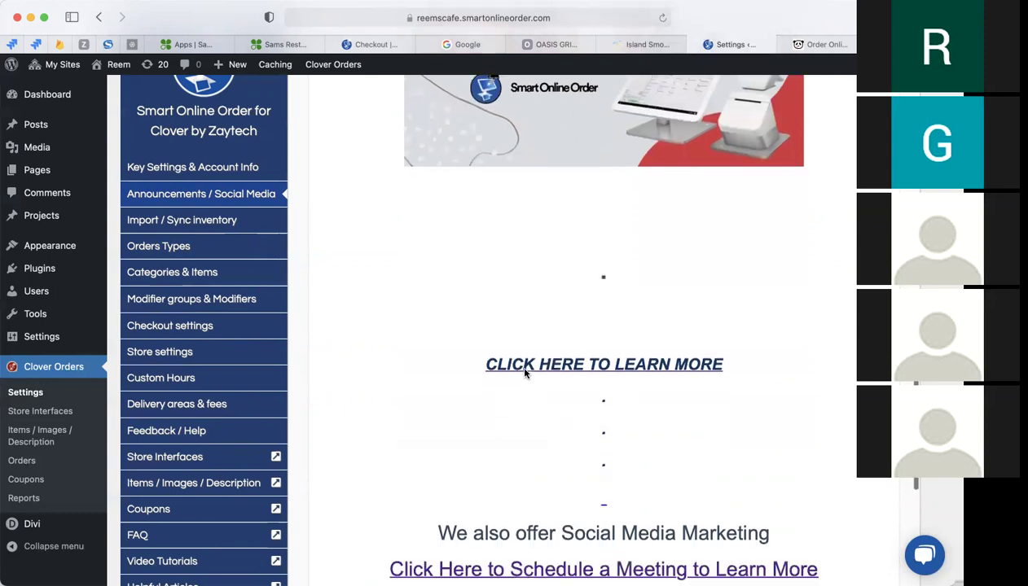
drag(561, 271, 768, 269)
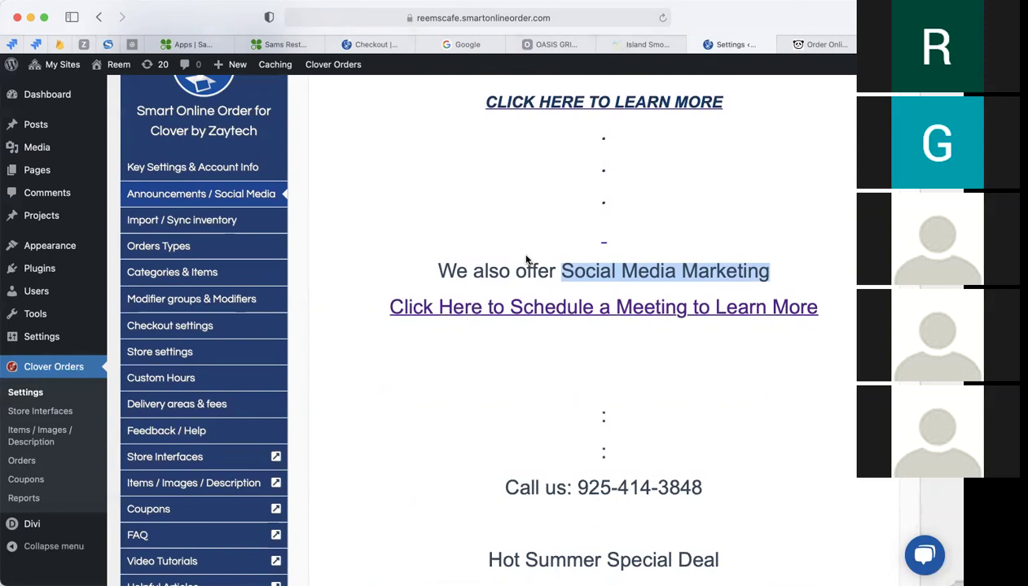
Revisit the Branded Phone App banner, and highlight the contact phone number below the social media marketing offer
scroll(527, 259, up, 10)
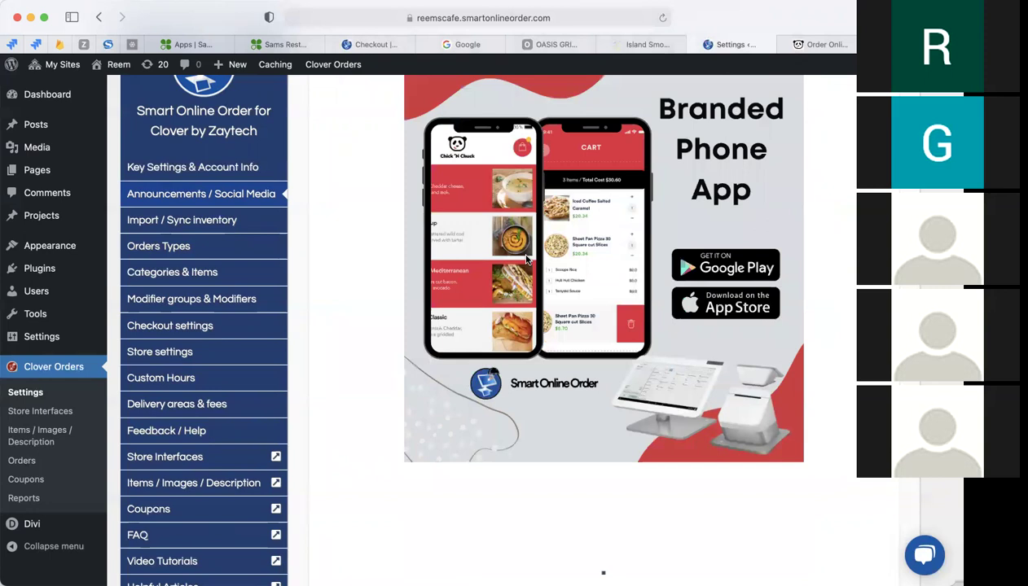
scroll(602, 294, up, 2)
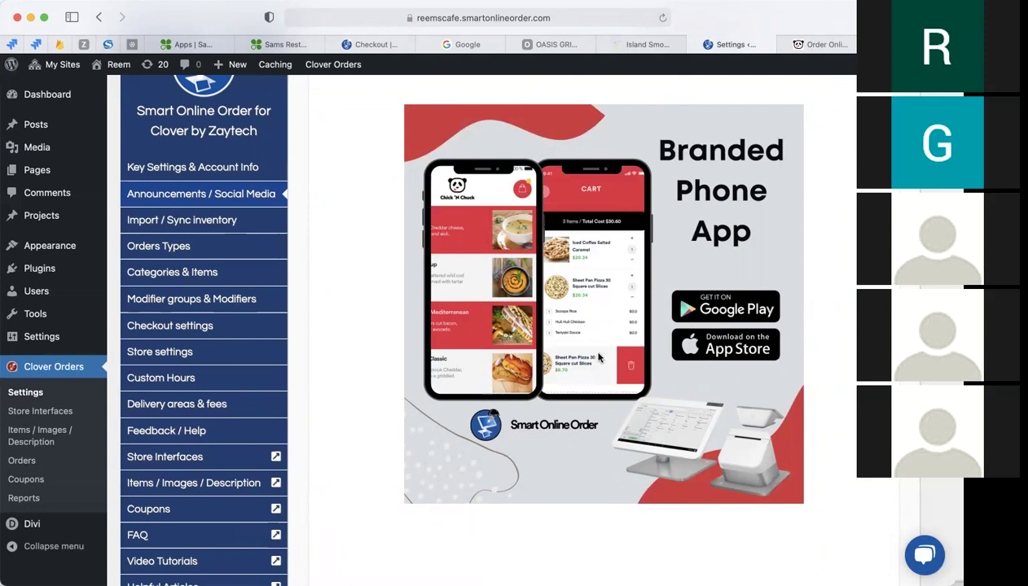
scroll(593, 352, down, 1)
scroll(599, 356, down, 1)
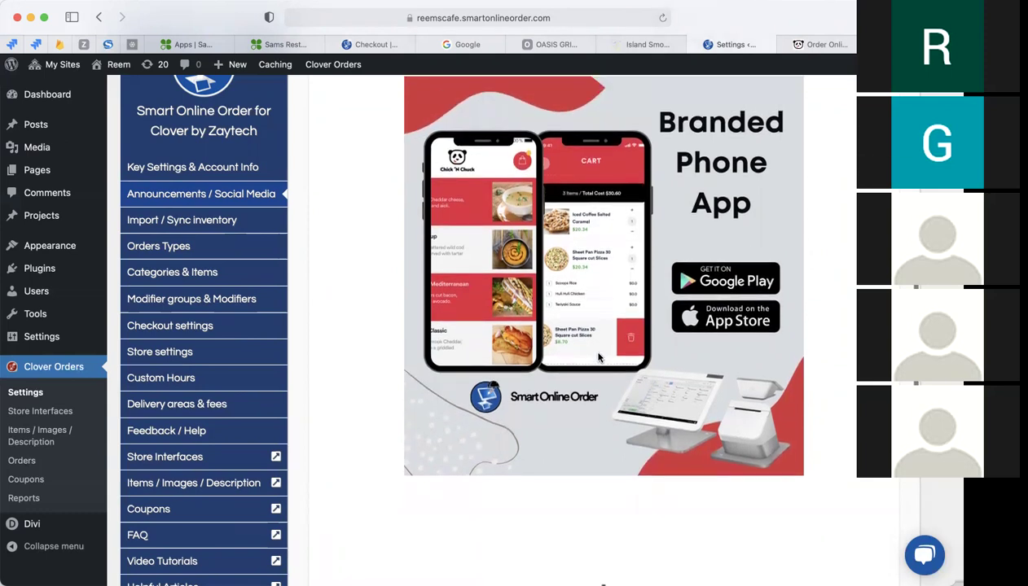
scroll(599, 357, down, 8)
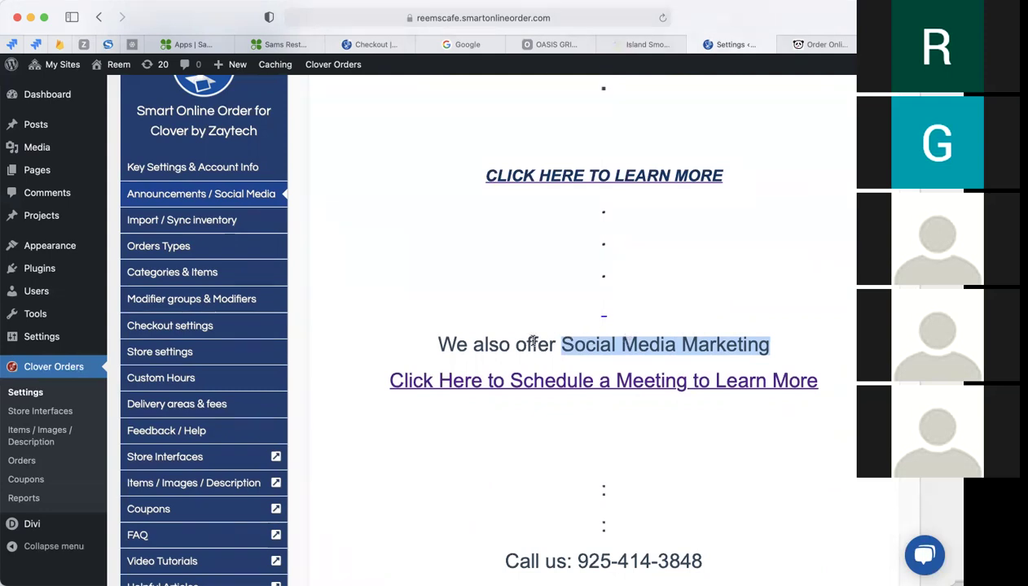
scroll(533, 342, down, 5)
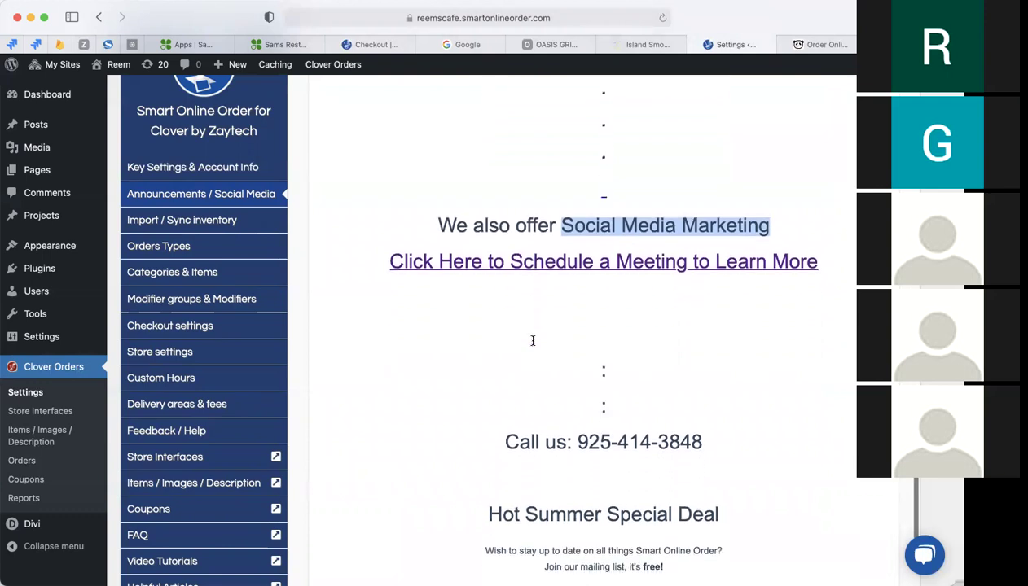
scroll(533, 341, down, 1)
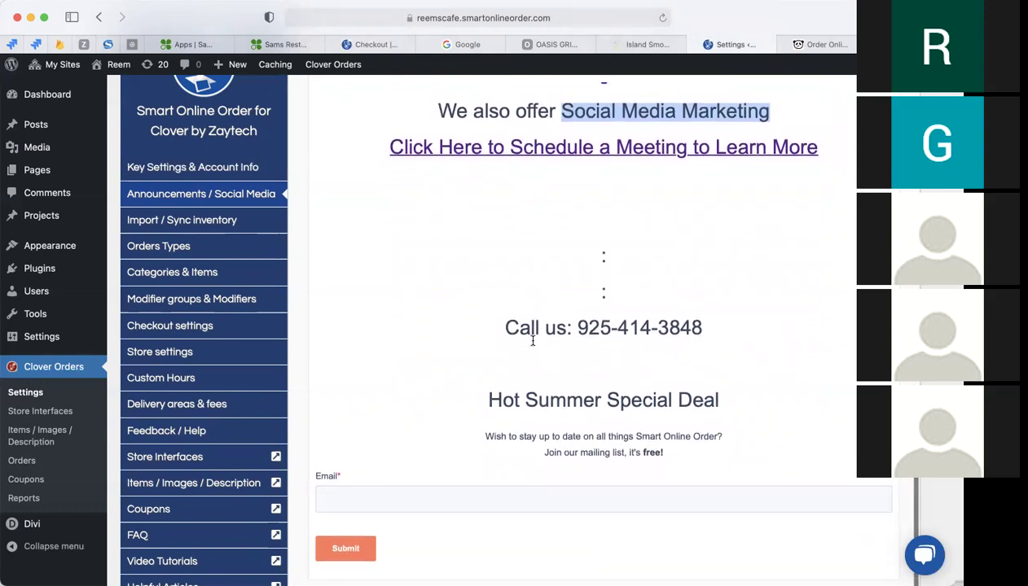
scroll(532, 337, up, 1)
drag(575, 336, 701, 338)
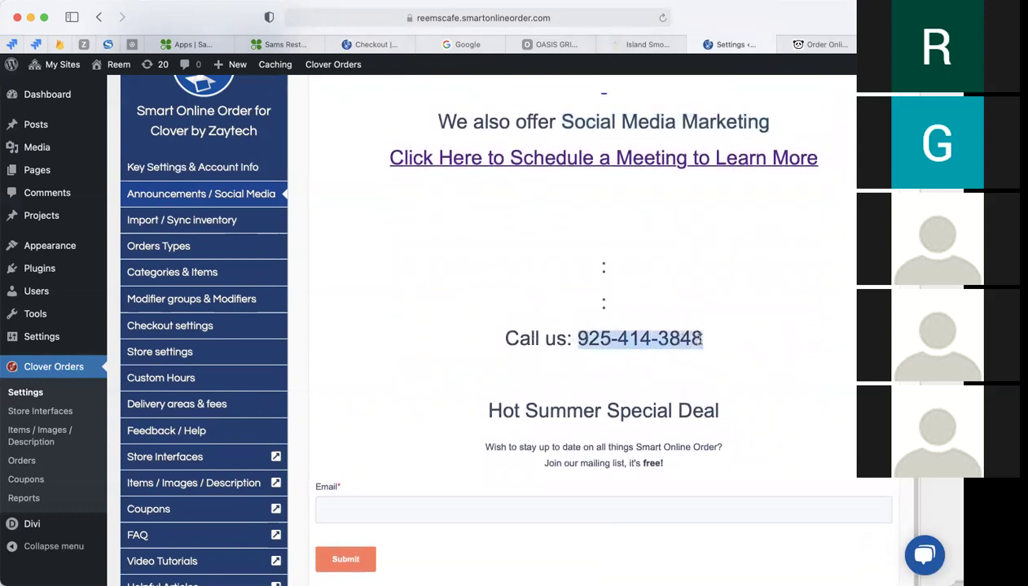
Switch to the YouTube window with the video on getting online orders to auto print and look over its page
scroll(612, 386, up, 3)
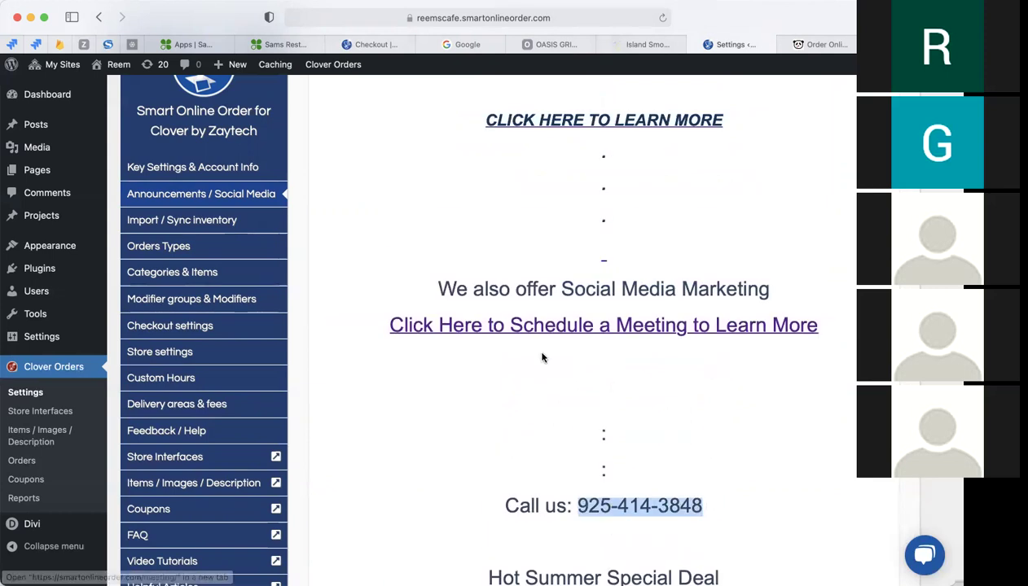
scroll(544, 356, up, 8)
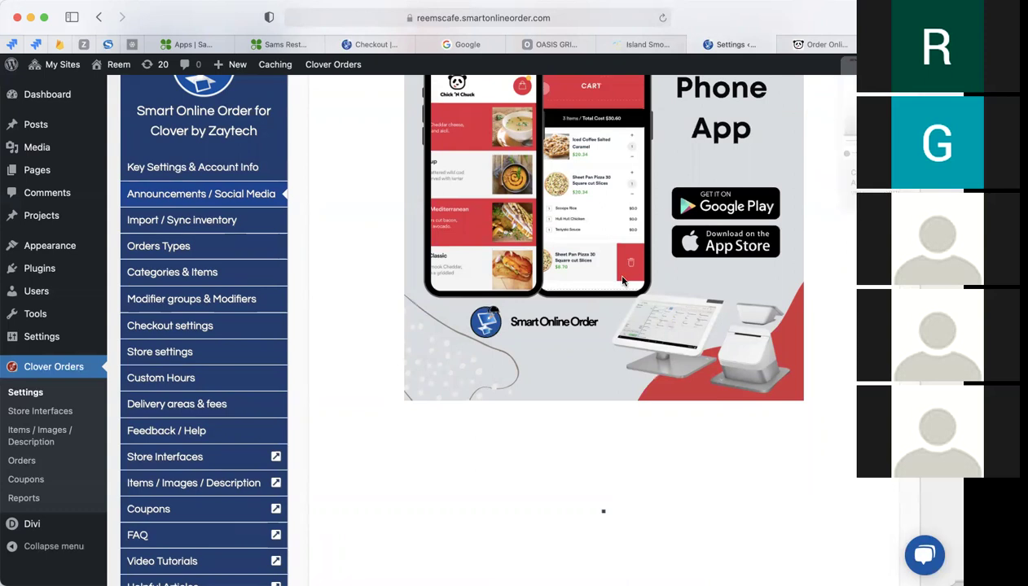
key(super+grave)
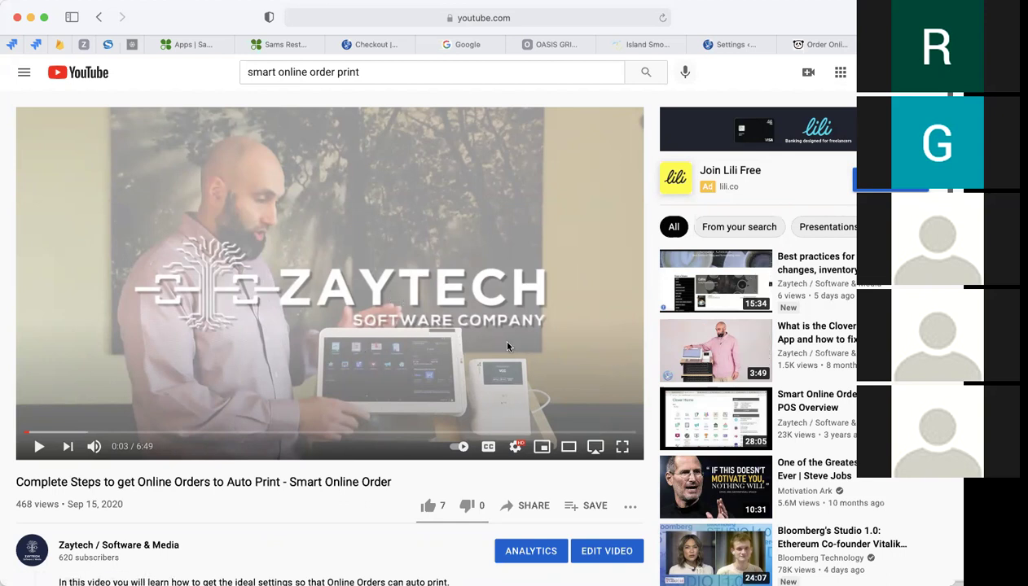
scroll(504, 354, down, 2)
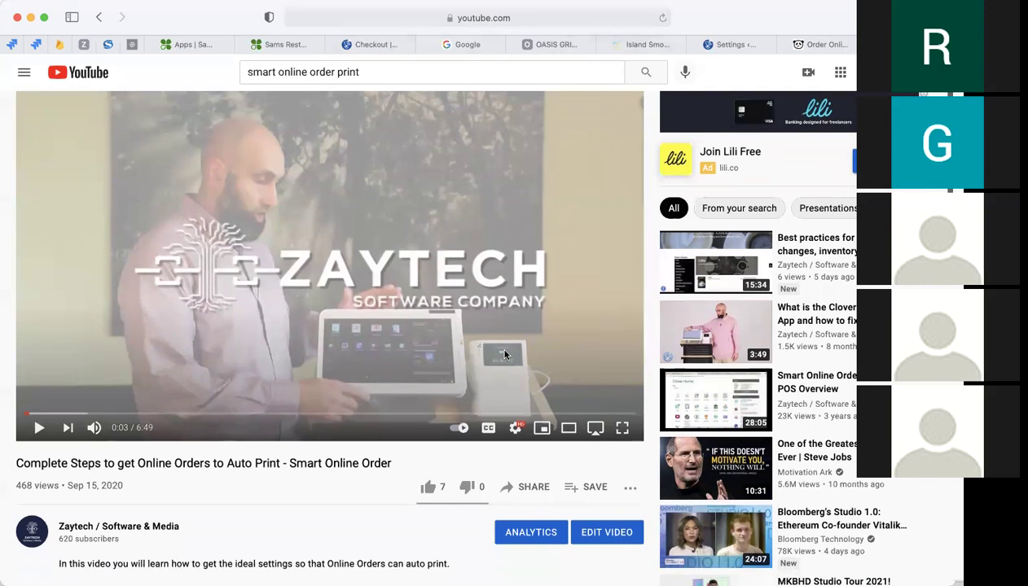
scroll(504, 354, up, 1)
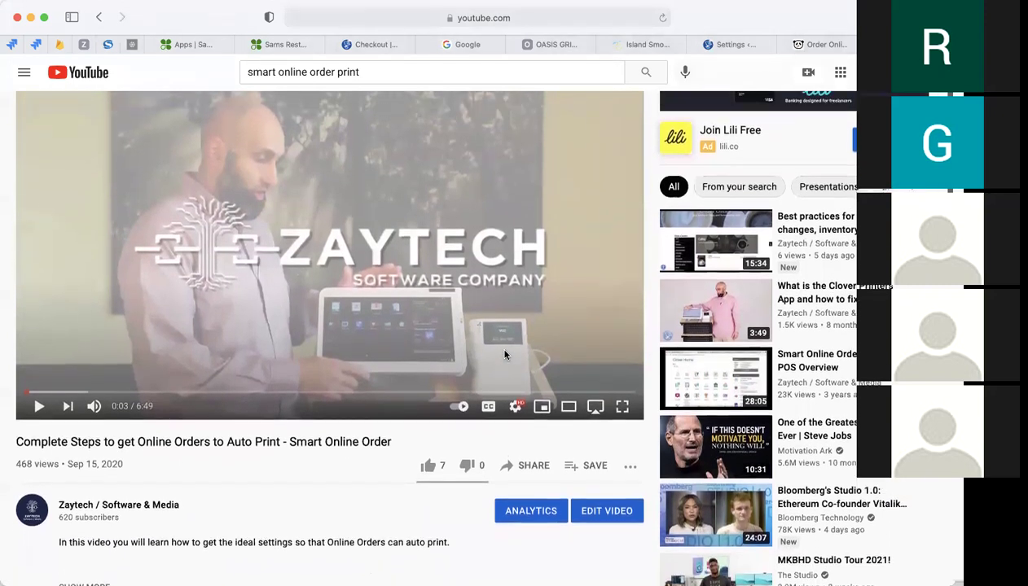
Return to the reemscafe.smartonlineorder.com plugin settings and open the Delivery areas & fees section
click(714, 45)
scroll(172, 451, down, 2)
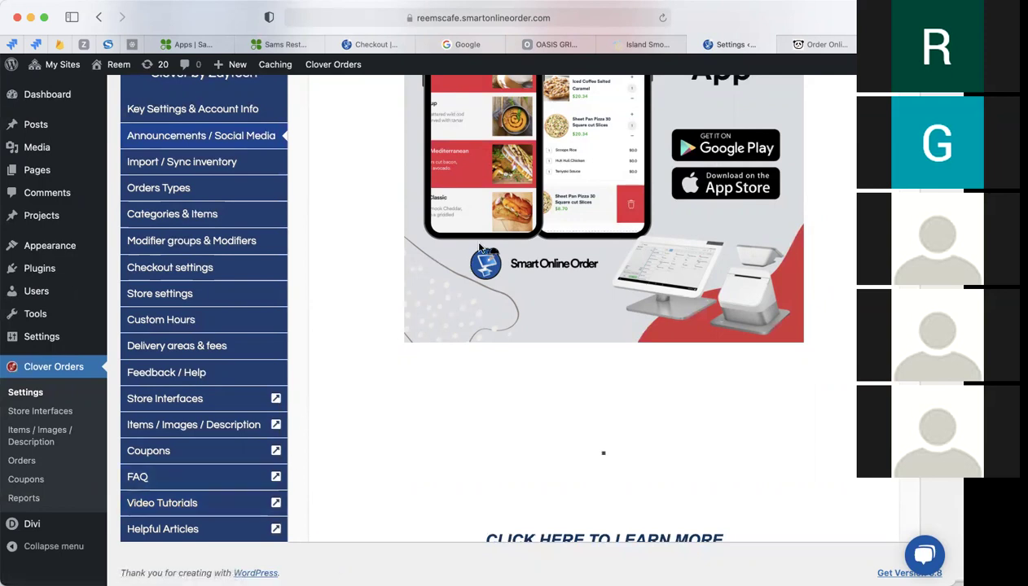
scroll(349, 336, up, 3)
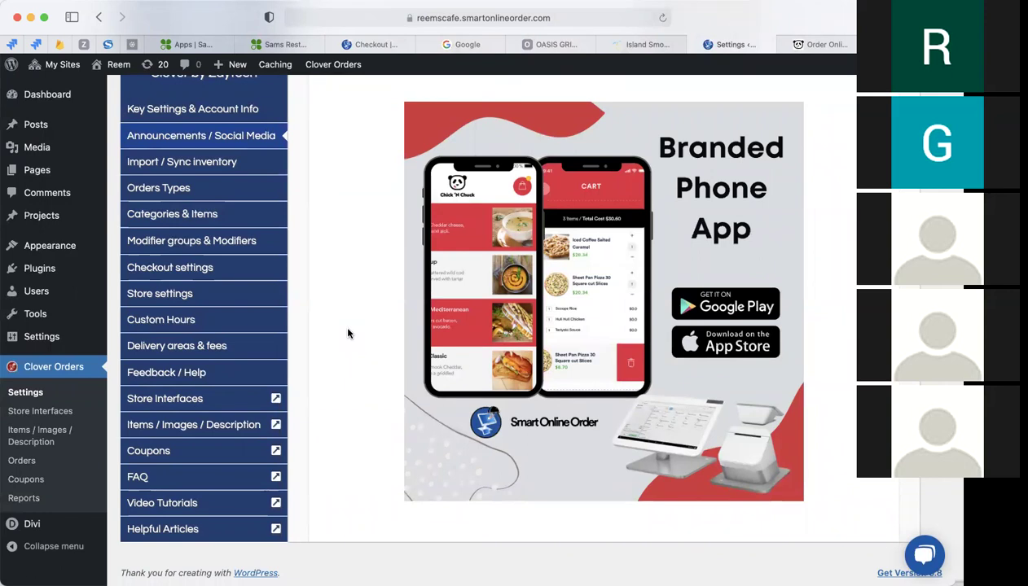
scroll(347, 334, down, 1)
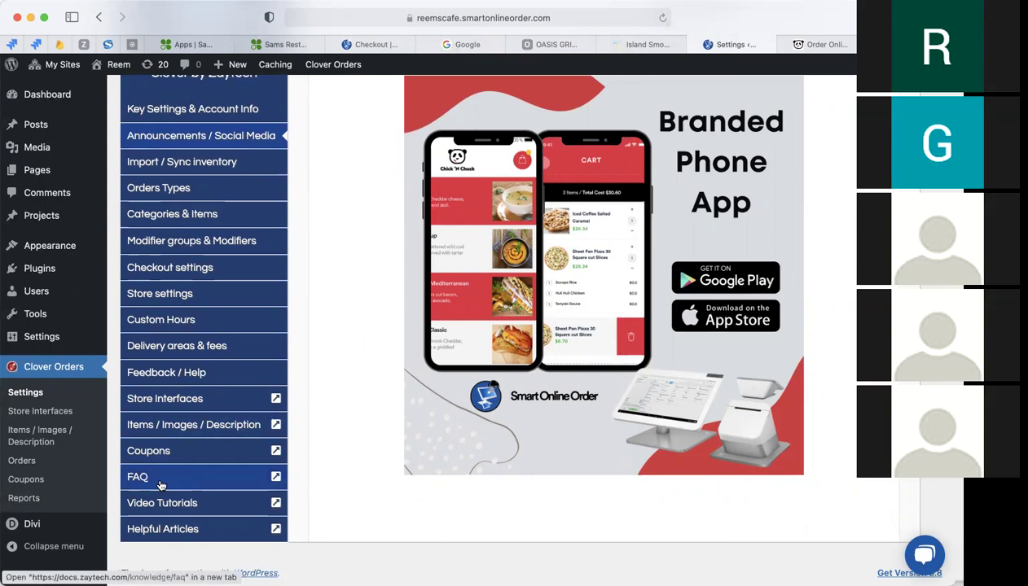
click(182, 348)
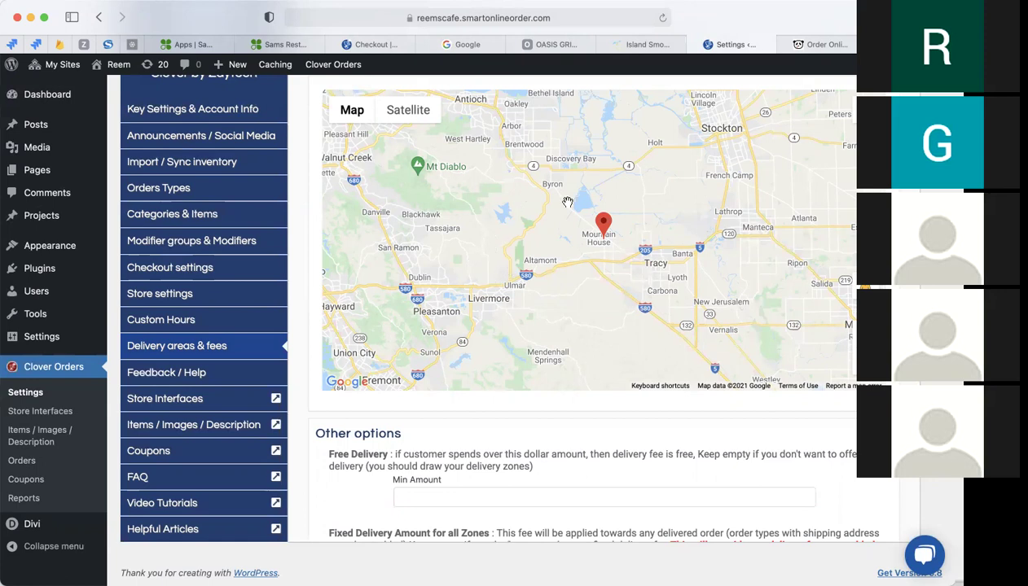
Zoom the delivery map in on the store marker, and review the free delivery and fixed delivery amount options
scroll(500, 422, down, 1)
scroll(500, 419, up, 1)
key(plus)
key(plus)
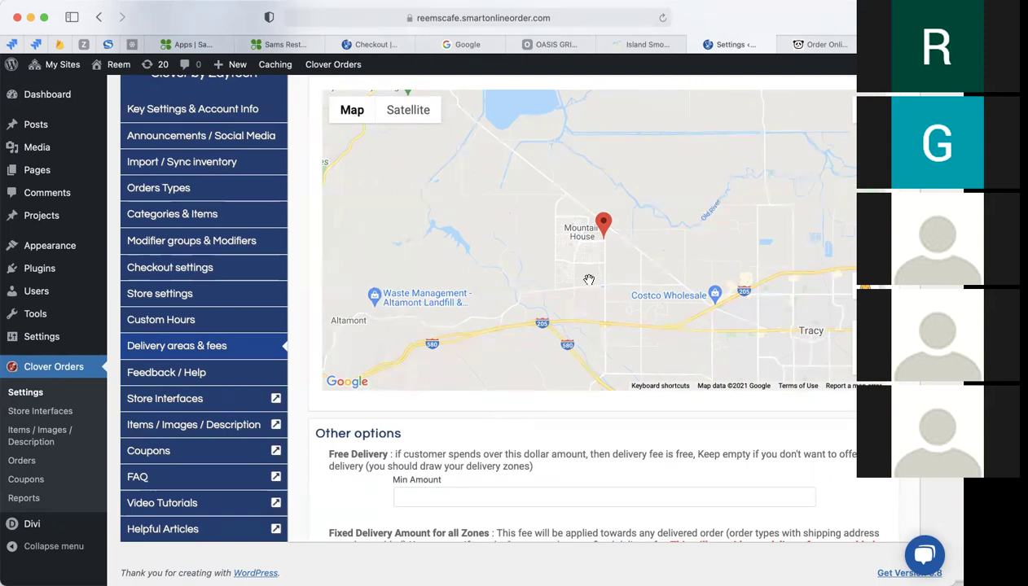
scroll(502, 437, down, 5)
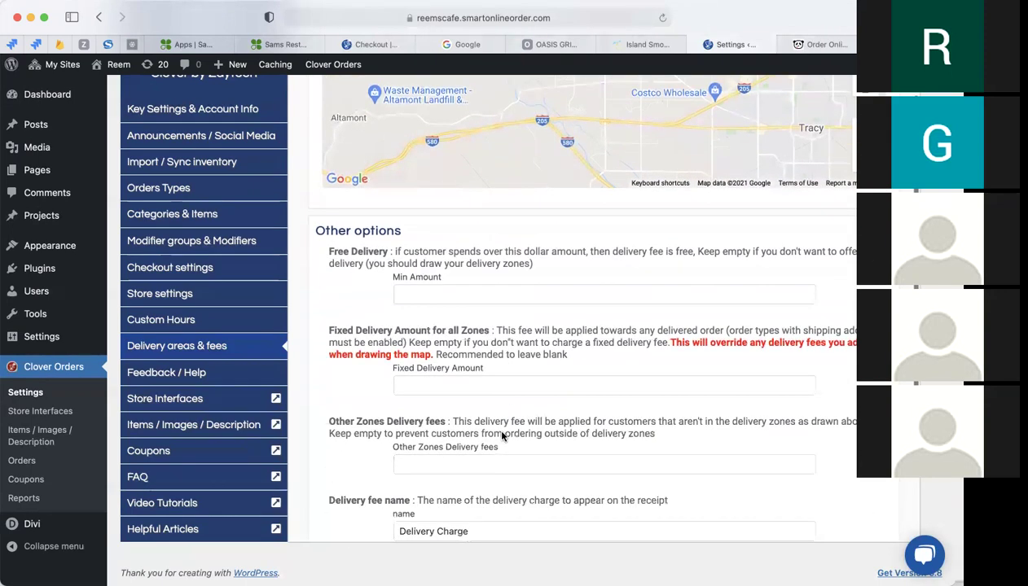
scroll(489, 408, down, 1)
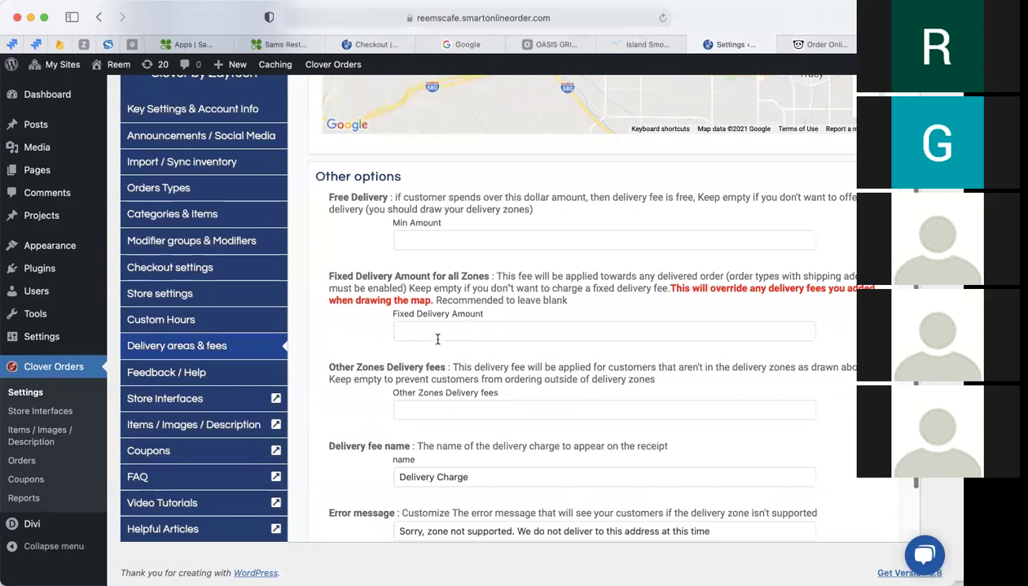
Put the cursor in the Other Zones Delivery fees field, and review the delivery fee name and error message options
scroll(437, 339, down, 1)
click(437, 390)
scroll(575, 304, up, 4)
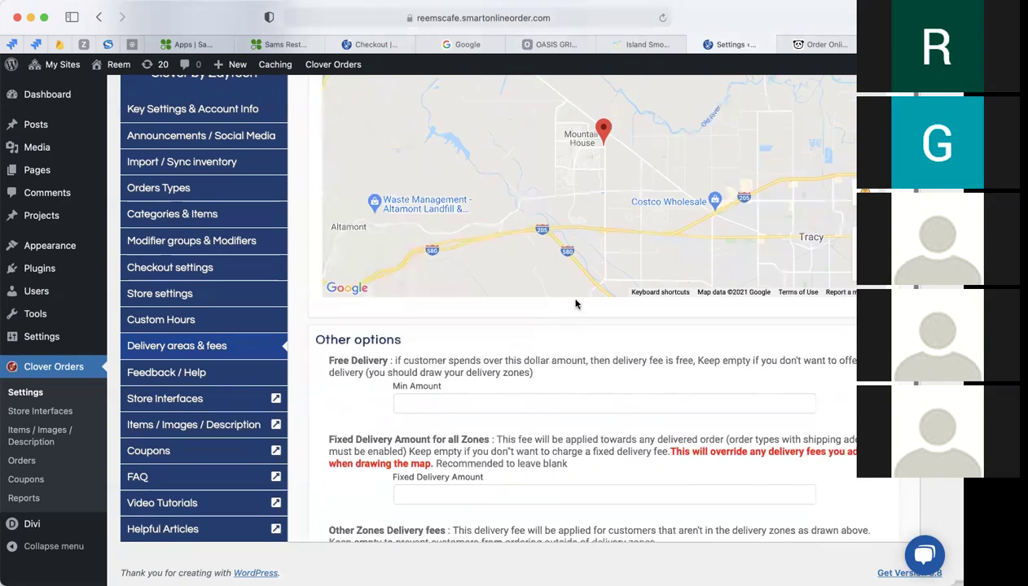
scroll(484, 422, down, 2)
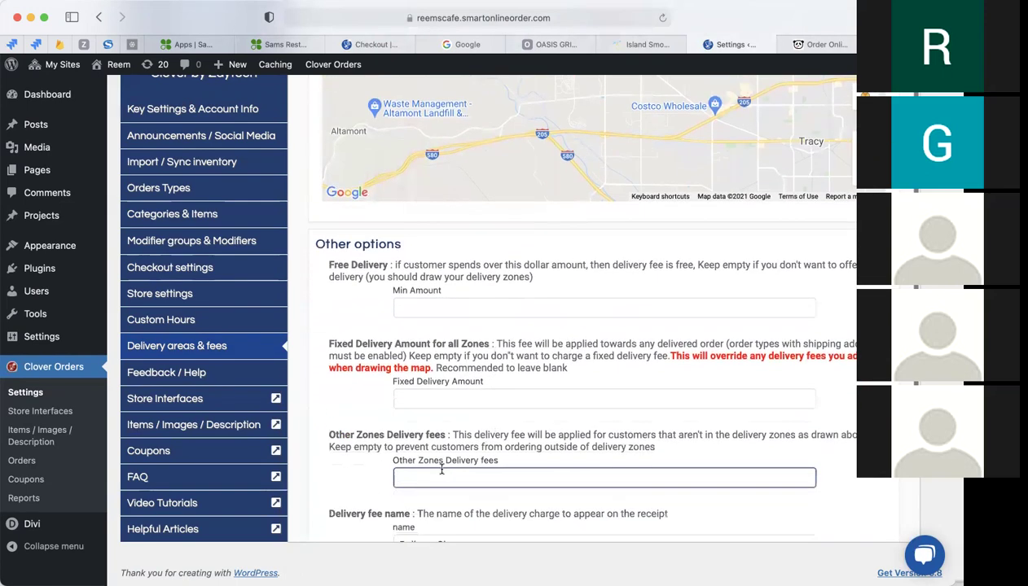
scroll(442, 464, down, 1)
scroll(432, 440, down, 2)
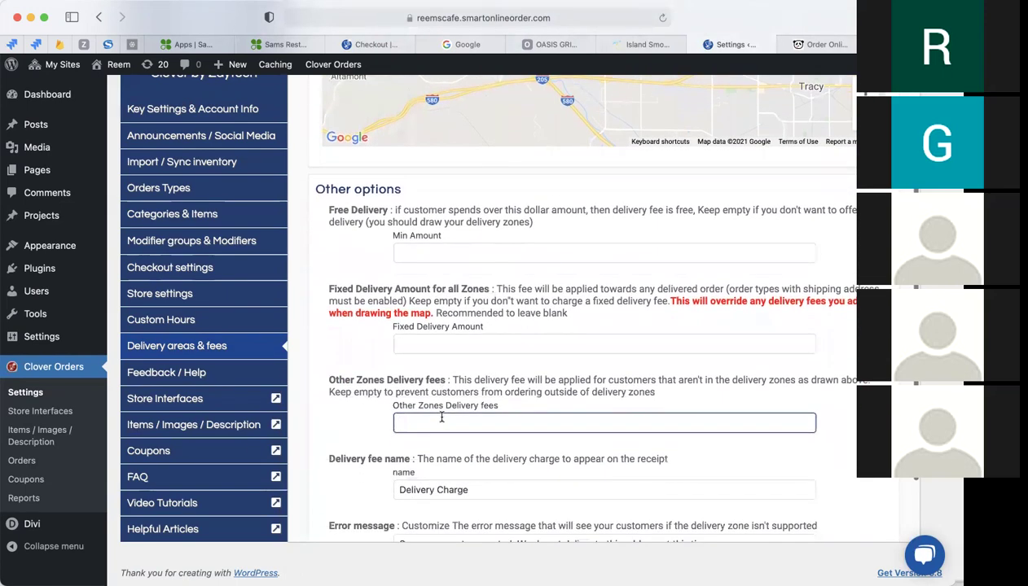
scroll(422, 434, down, 4)
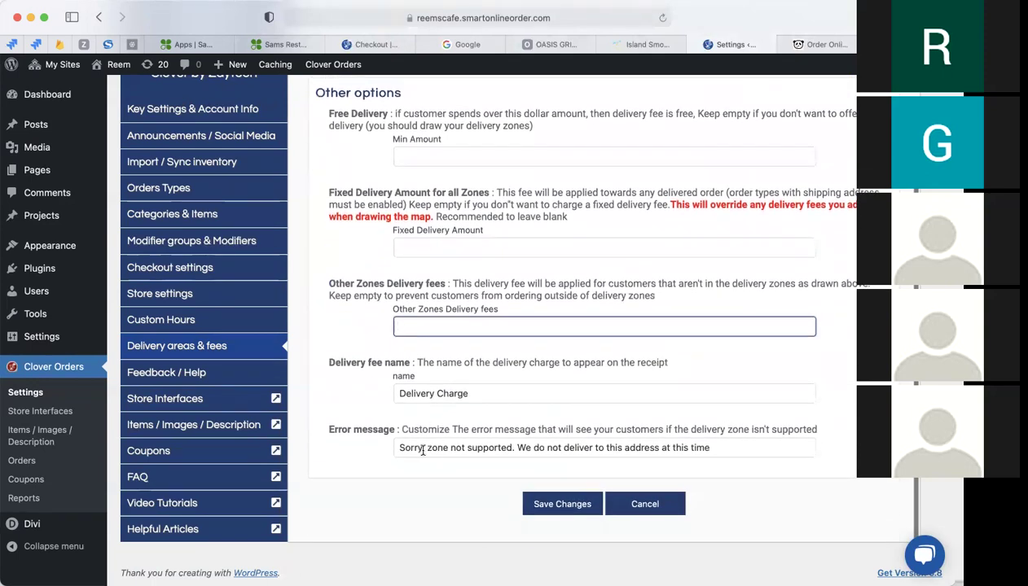
Revisit the delivery map, and highlight "zone not supported. We do not deliver" in the delivery zone error message
scroll(491, 352, up, 10)
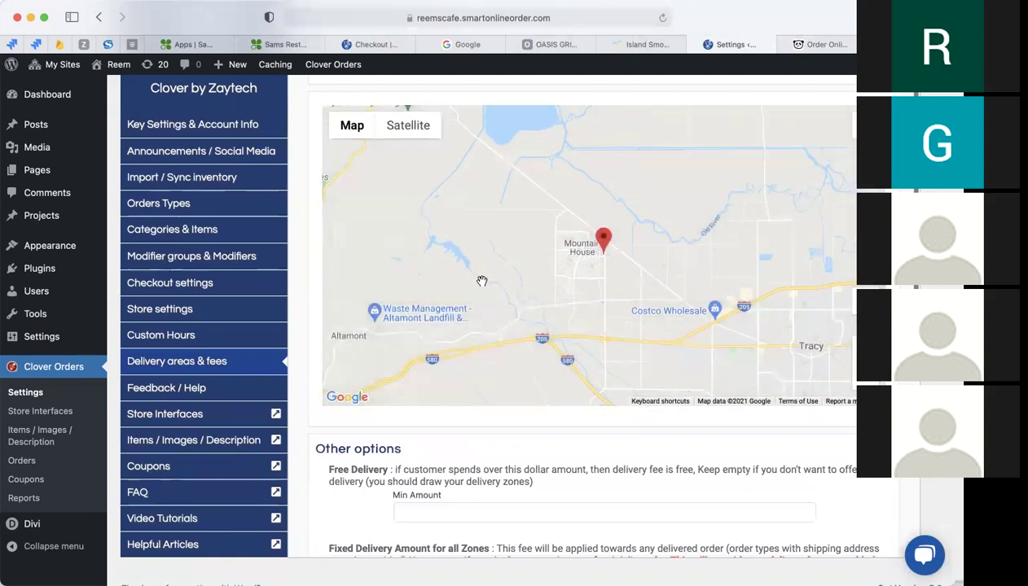
scroll(497, 355, down, 2)
scroll(500, 357, down, 8)
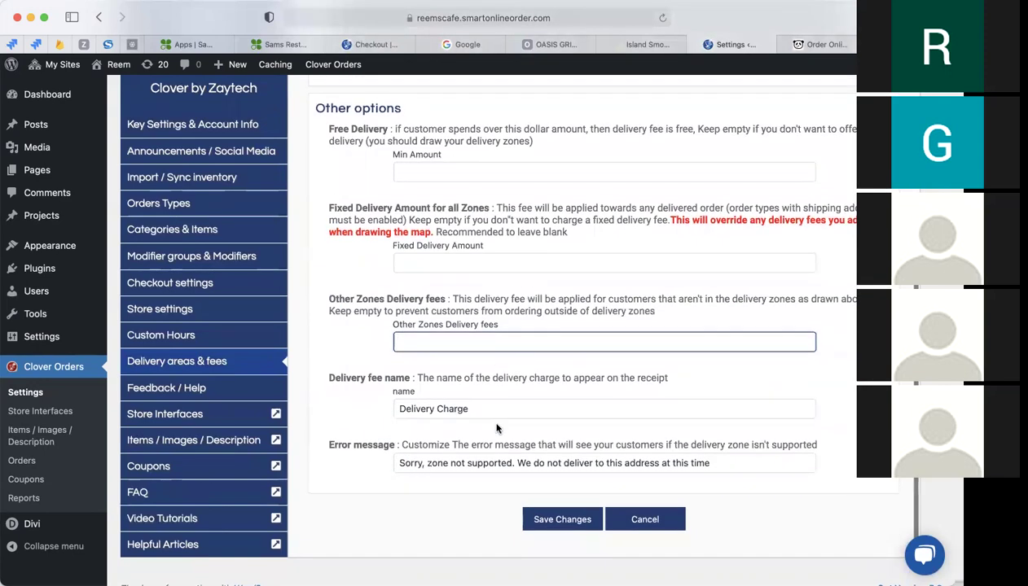
click(494, 462)
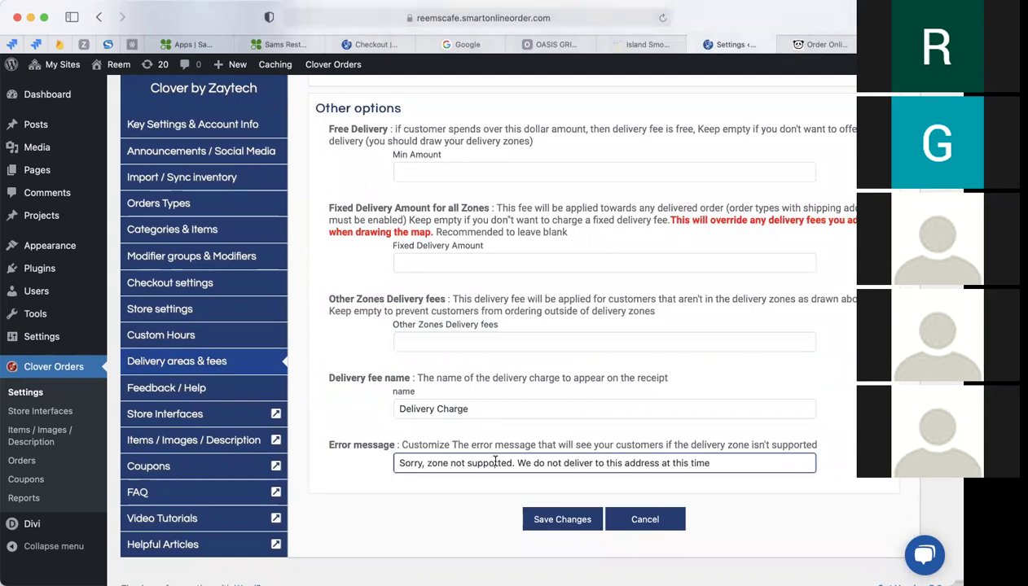
drag(427, 463, 592, 464)
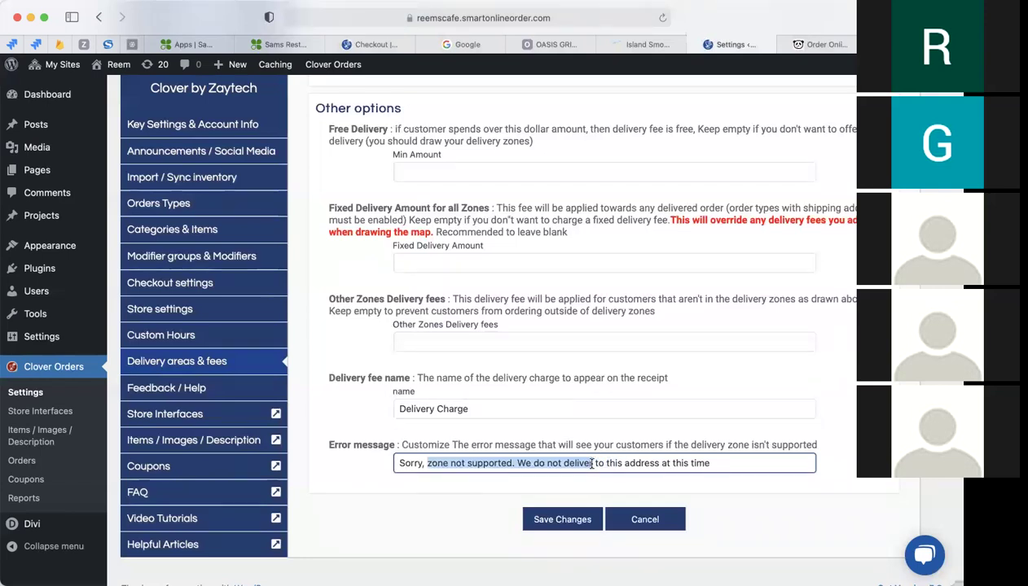
Highlight the full delivery zone error message, and highlight its phrase "We do not deliver to"
click(523, 461)
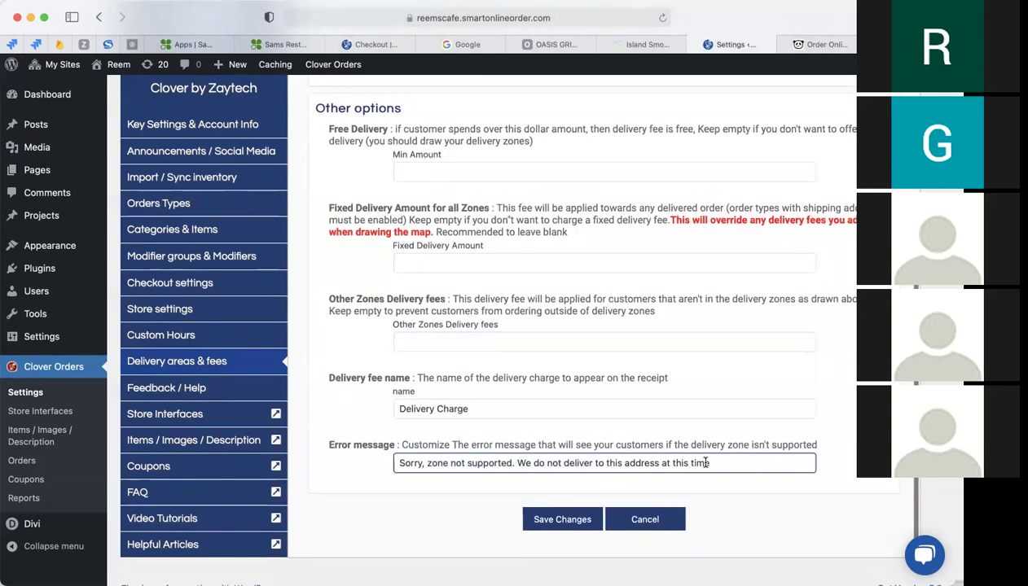
drag(711, 463, 353, 424)
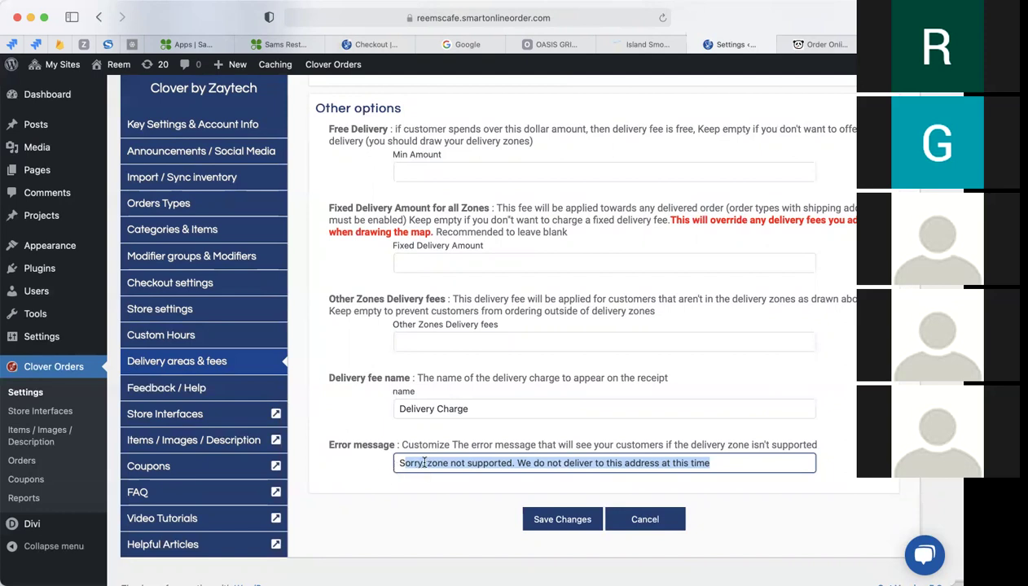
drag(518, 461, 606, 461)
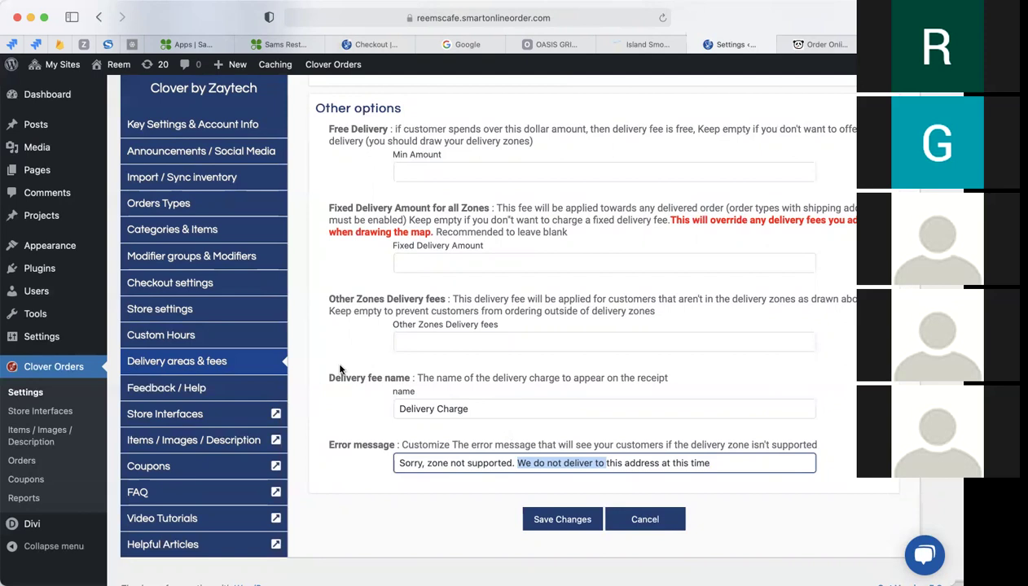
Open the Custom Hours section, review its two options, and view the custom hours for categories
scroll(346, 362, up, 5)
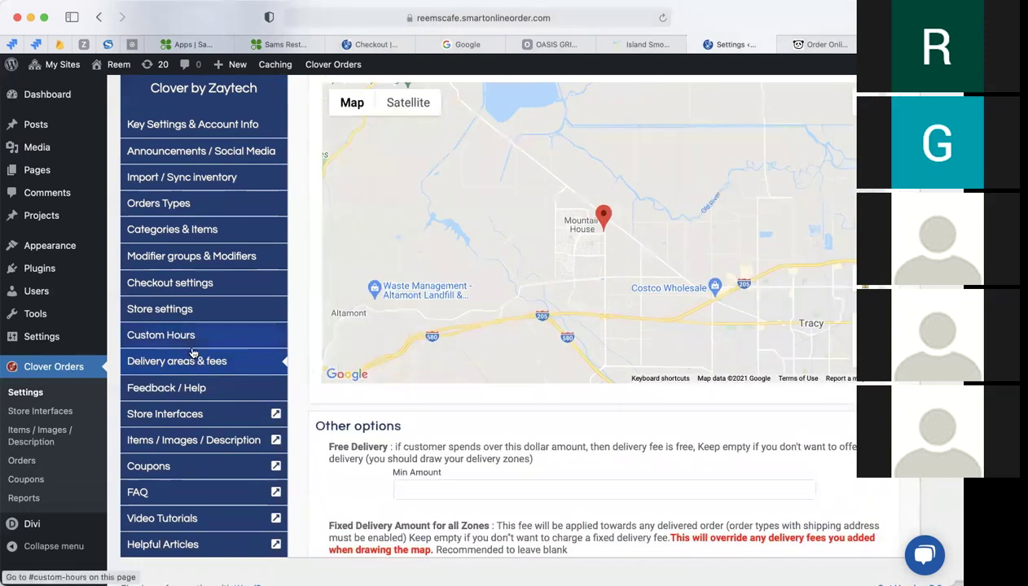
click(191, 342)
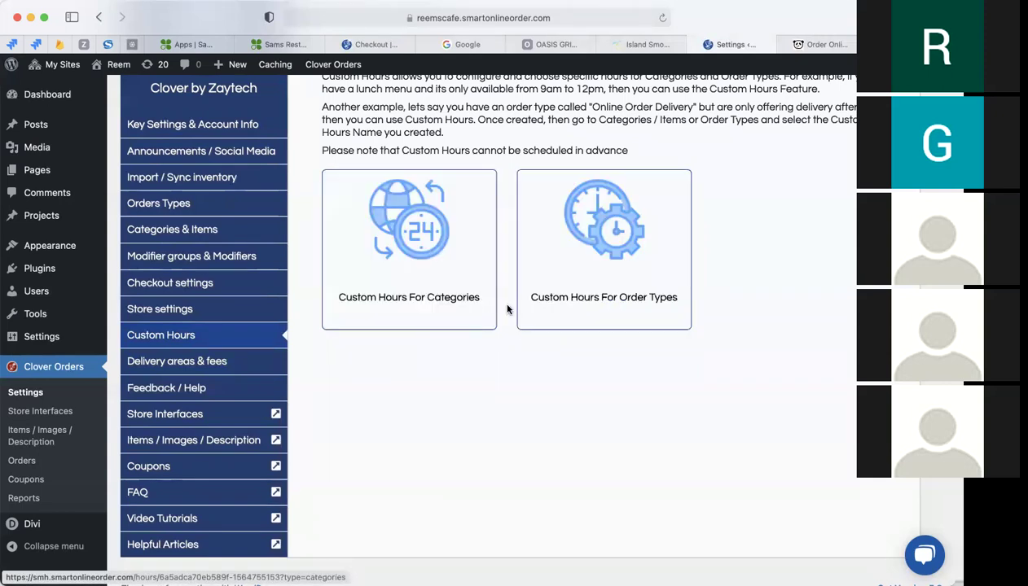
scroll(420, 367, up, 3)
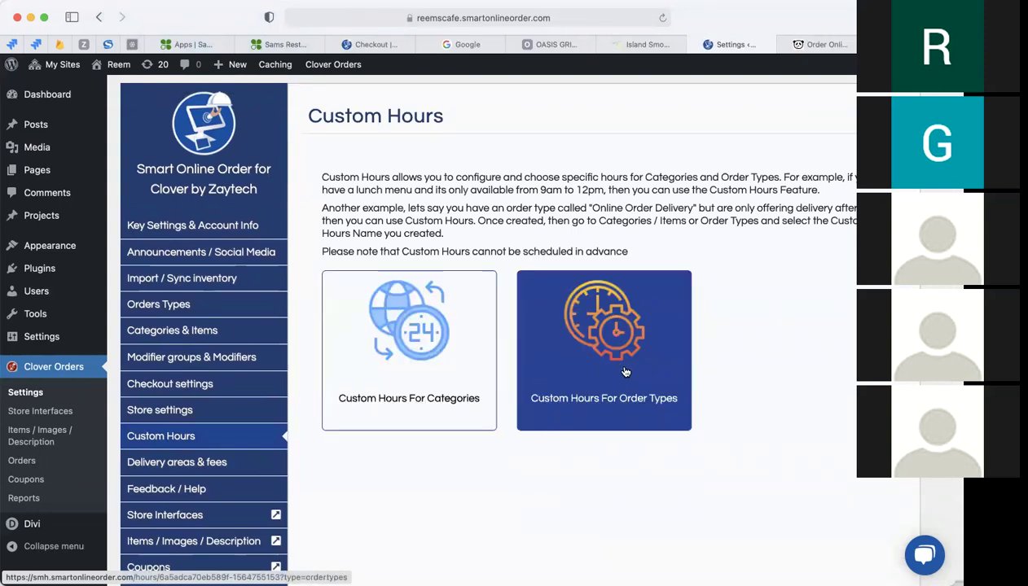
click(415, 325)
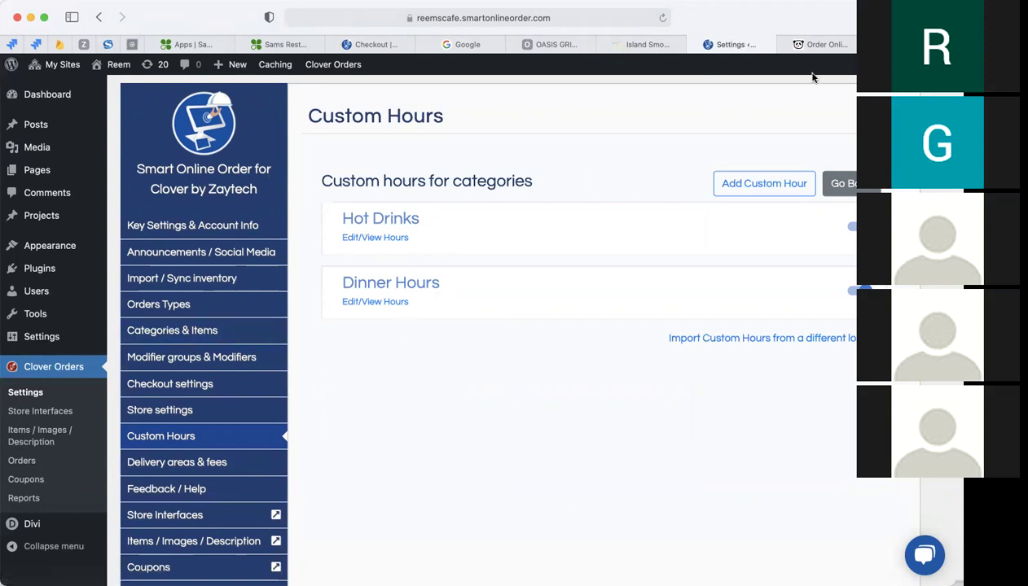
Check the YouTube page on auto-printing online orders, and return to the list of custom hours for categories
key(ctrl+Tab)
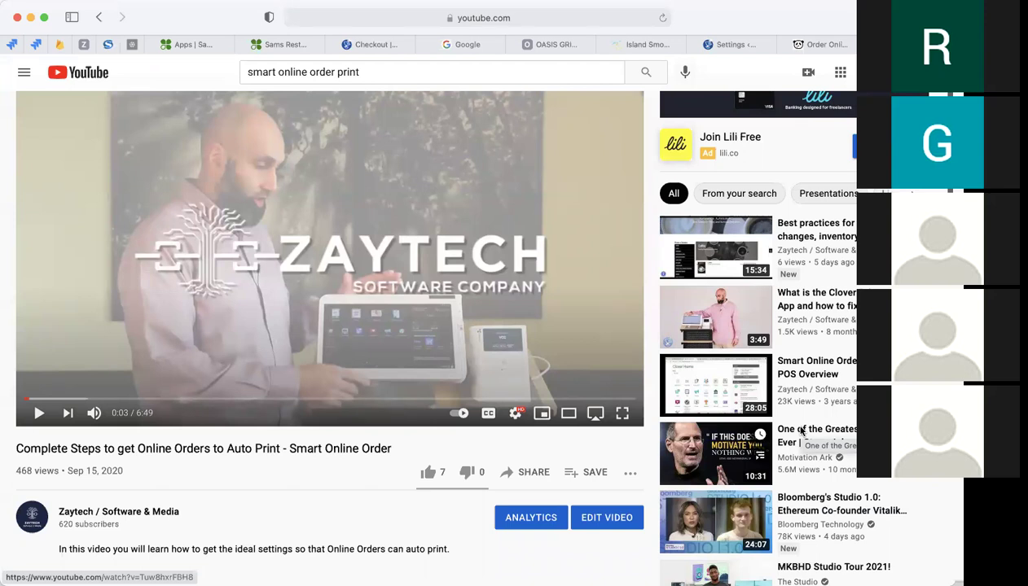
click(731, 44)
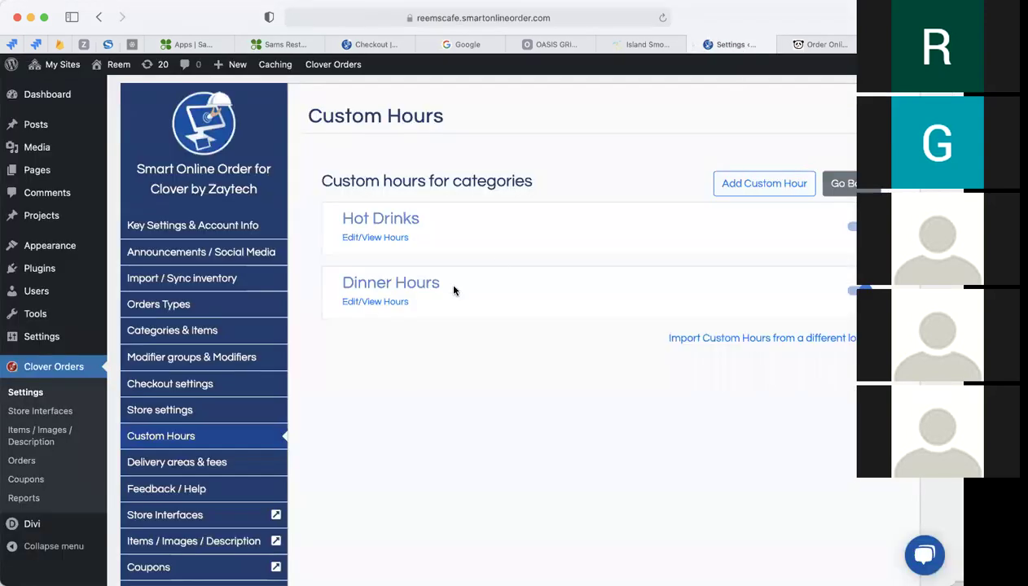
scroll(198, 334, down, 3)
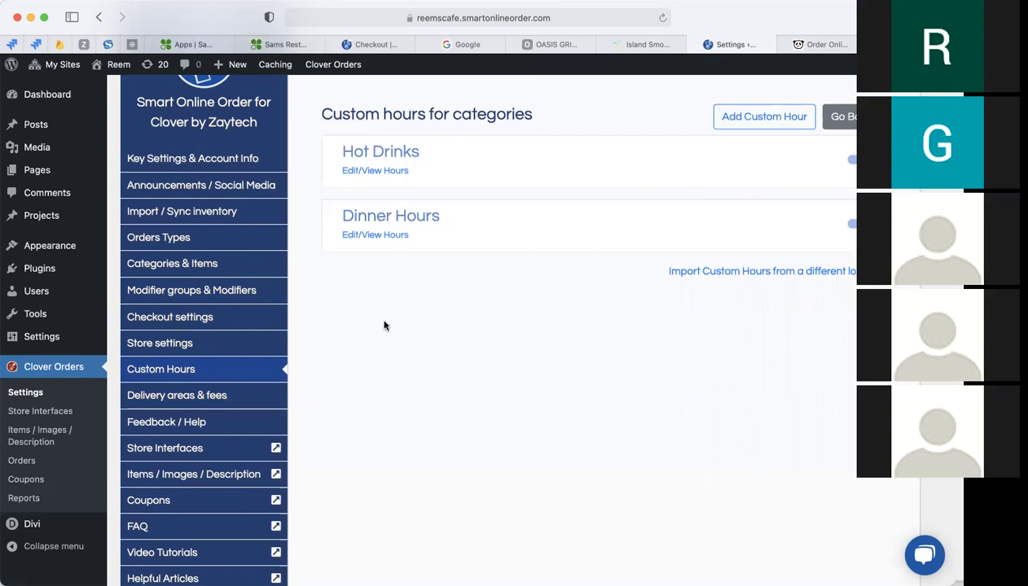
scroll(356, 282, up, 2)
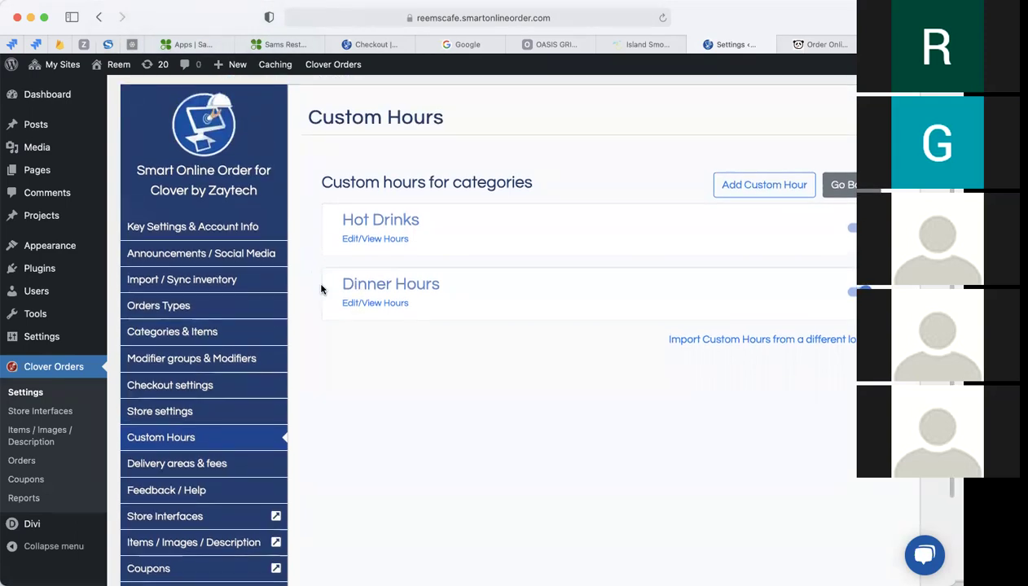
Open the branded phone app video from Announcements / Social Media, skip its ad, and pause it
click(156, 254)
scroll(367, 348, down, 3)
scroll(367, 348, down, 3)
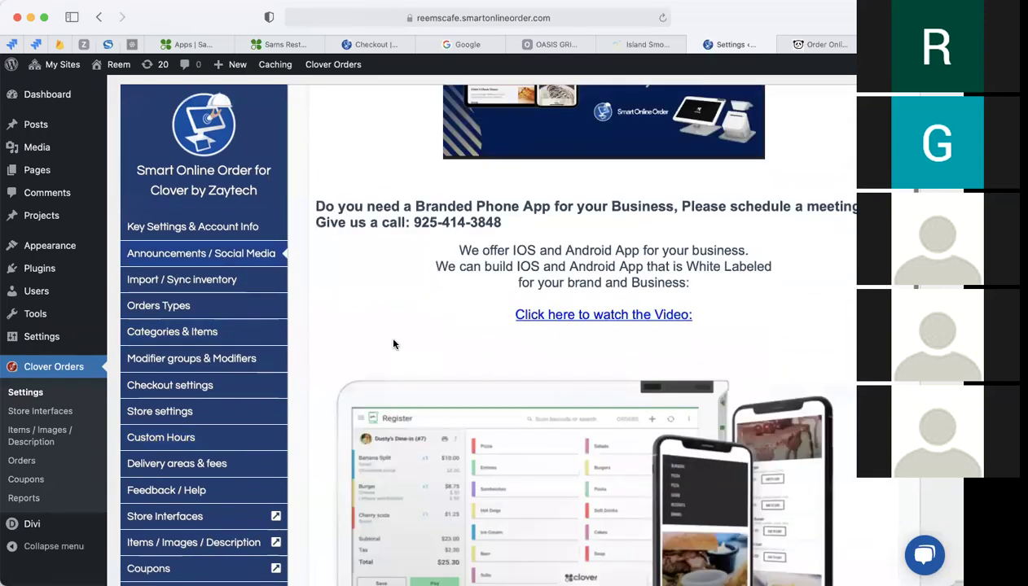
click(580, 318)
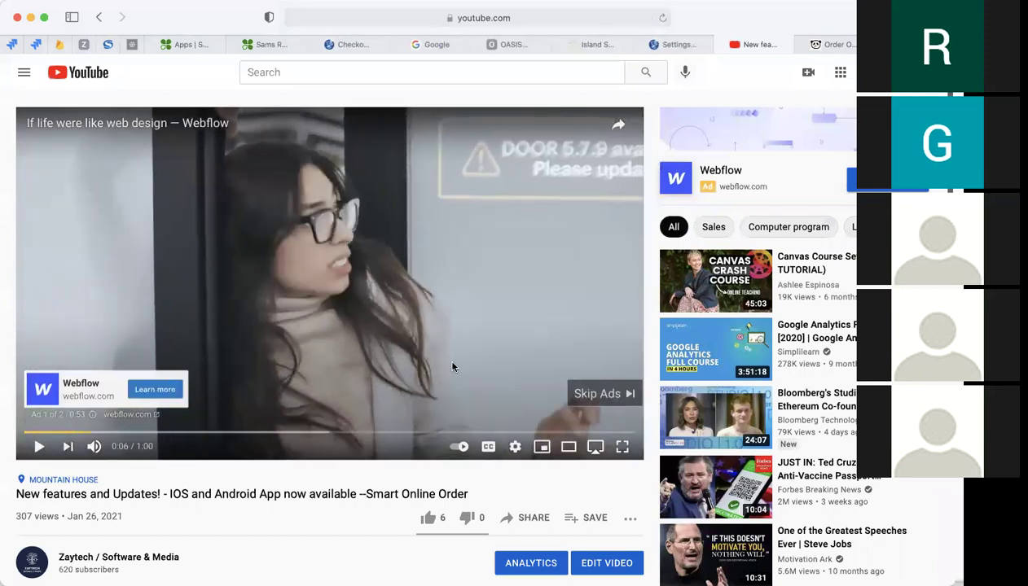
click(584, 393)
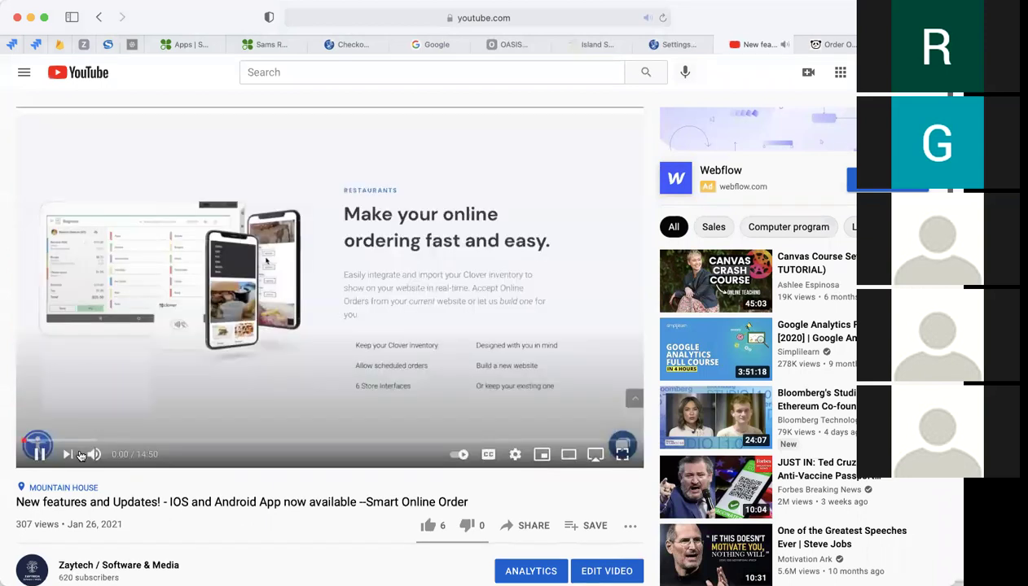
click(40, 457)
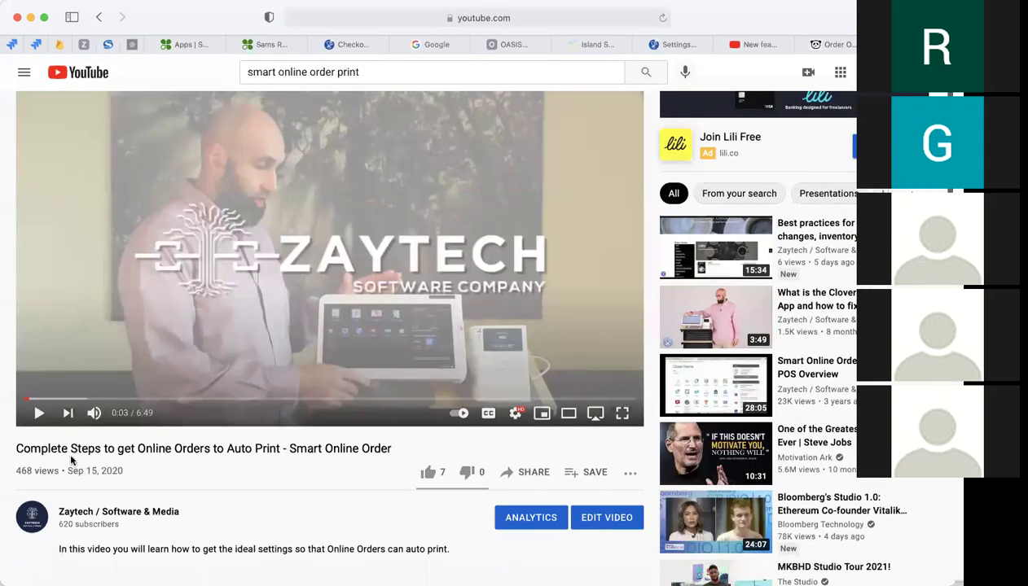
Open the Zaytech / Software & Media YouTube channel from the auto-print video, and review its uploads
click(88, 513)
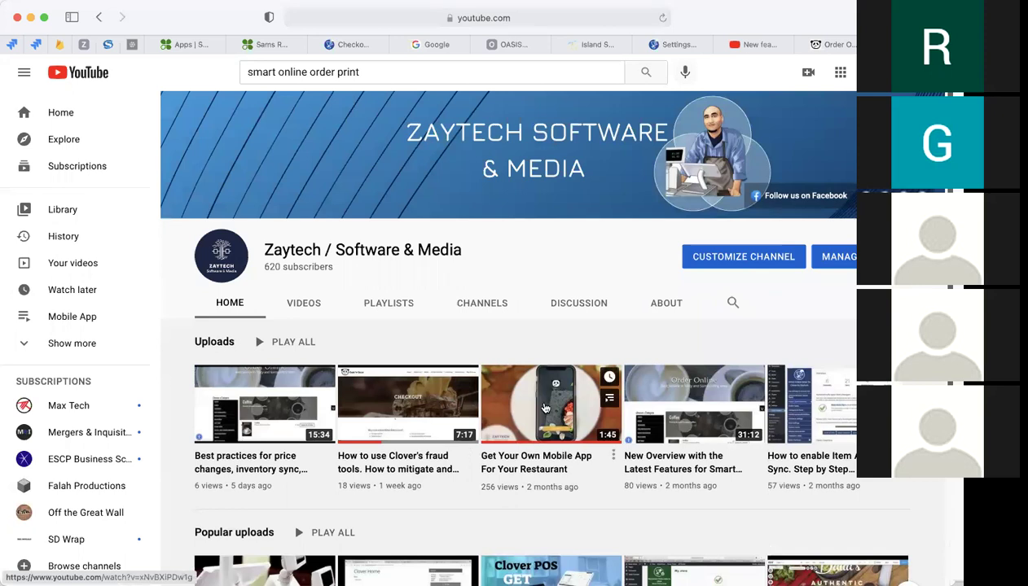
scroll(546, 407, down, 1)
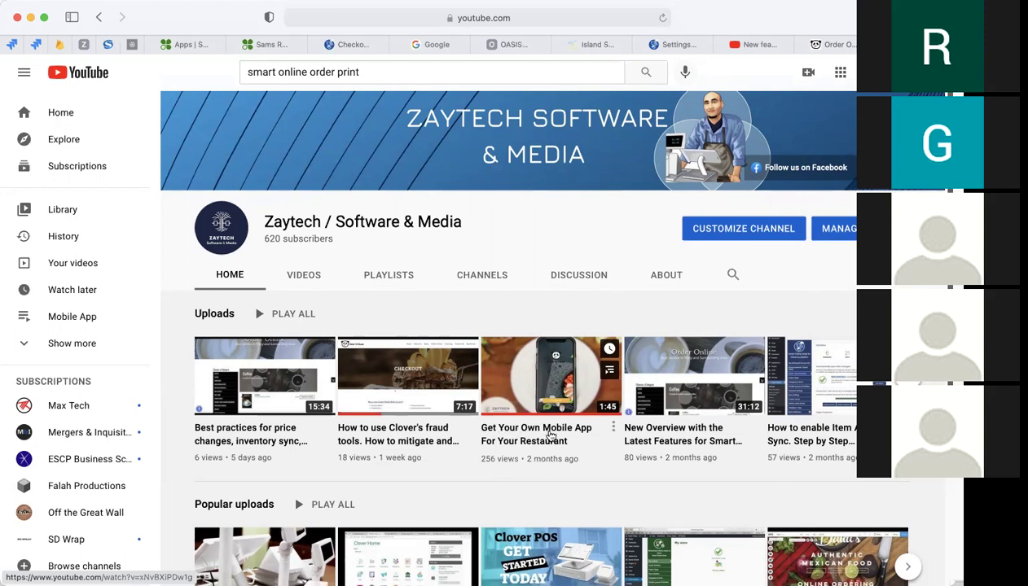
scroll(551, 331, up, 1)
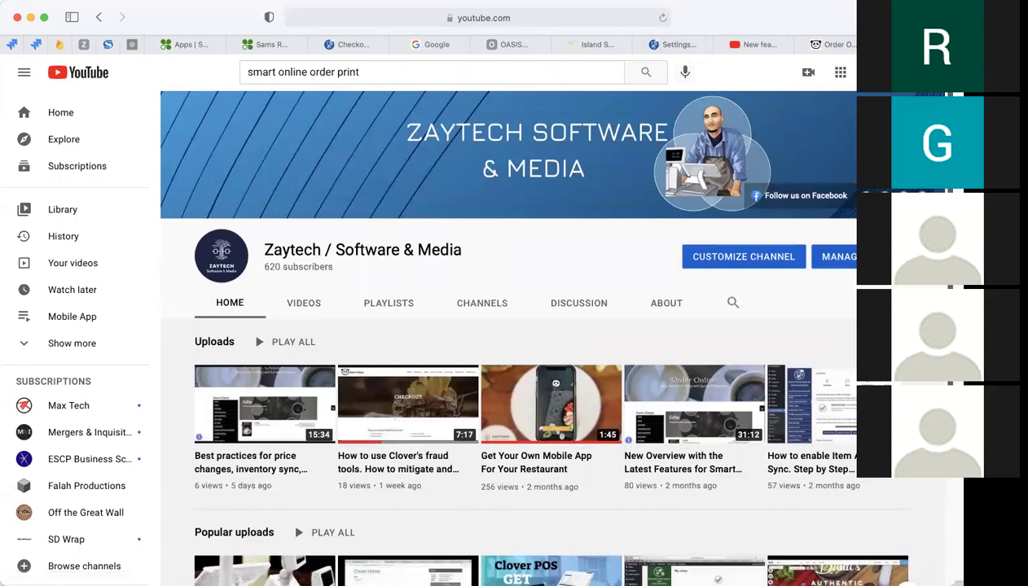
Return to the plugin's Announcements / Social Media section, and open the "CLICK HERE TO LEARN MORE" link above the social media marketing offer
click(674, 44)
scroll(412, 306, down, 10)
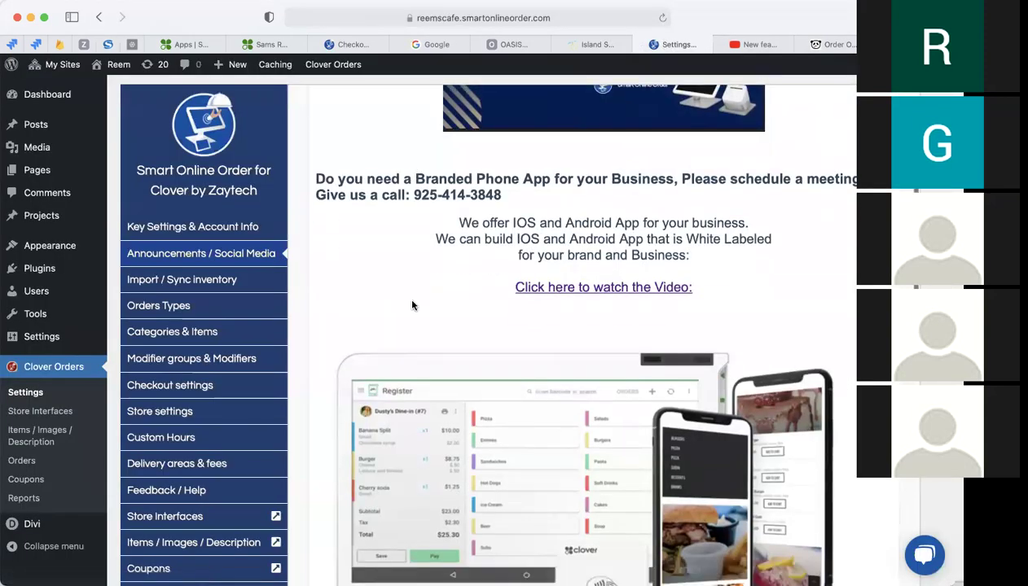
scroll(412, 306, down, 5)
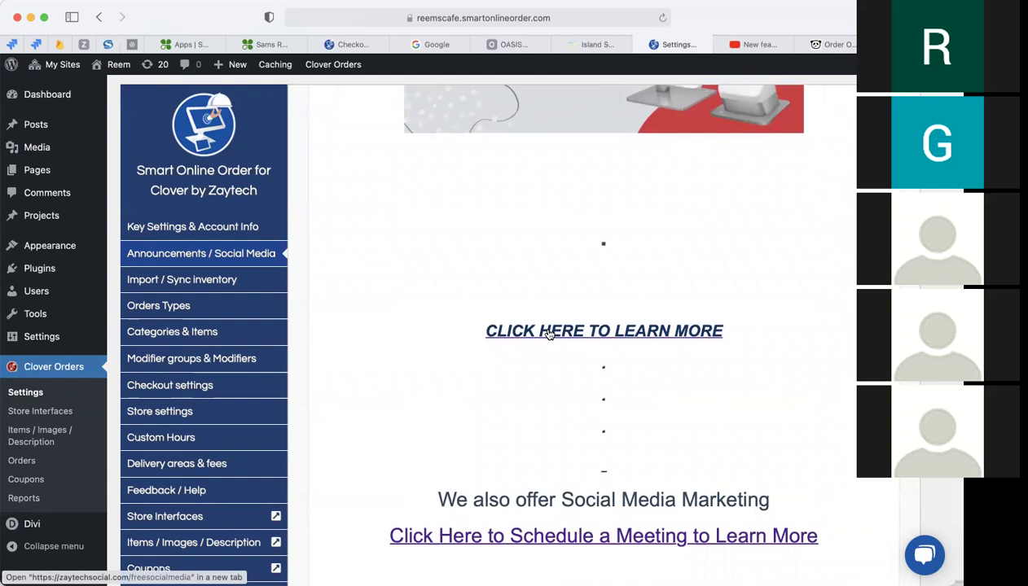
click(548, 333)
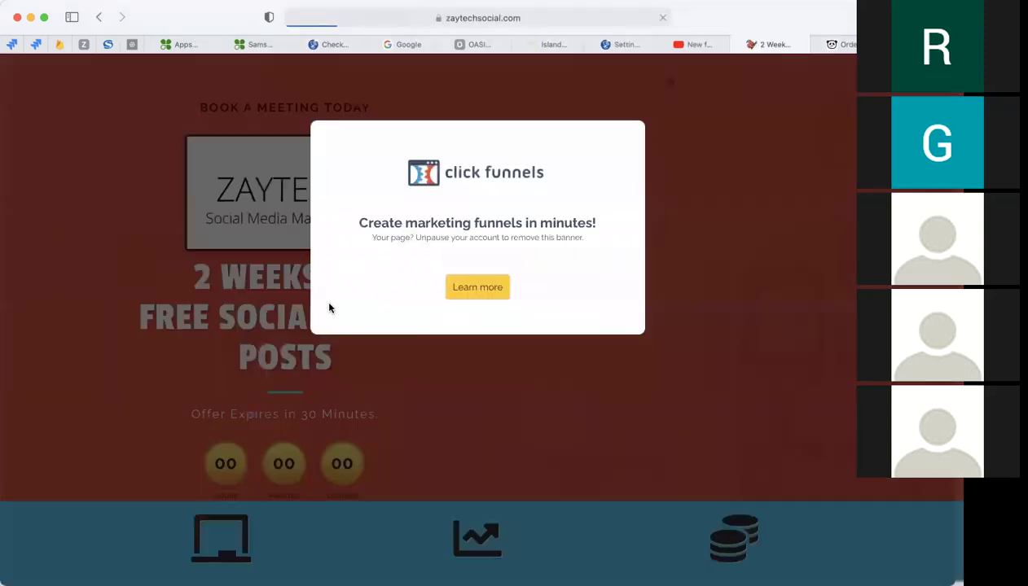
Go to zaytech.com and open the Build Me A Branded App Meeting page
click(533, 17)
text(zay)
key(Return)
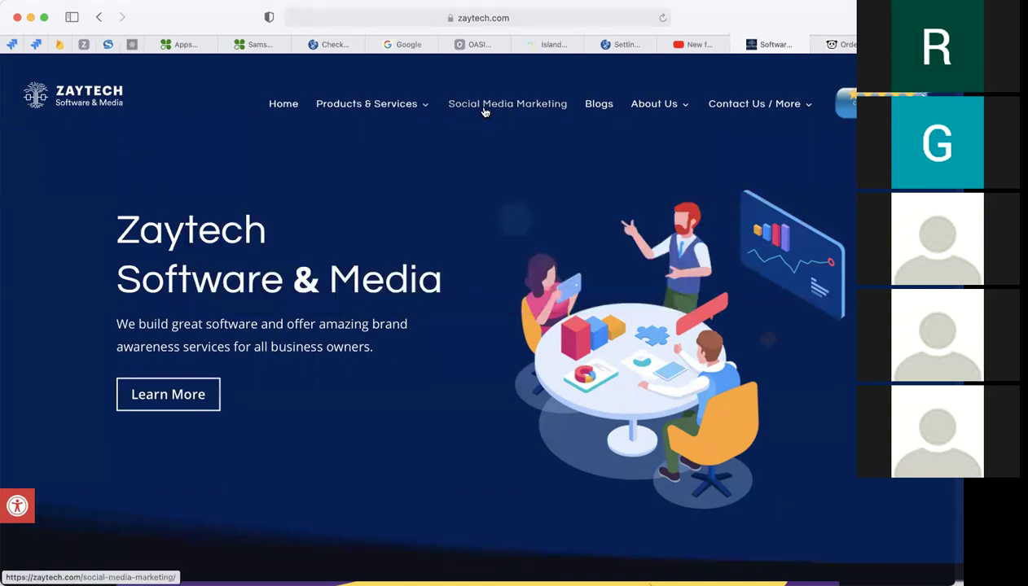
mouse_move(733, 104)
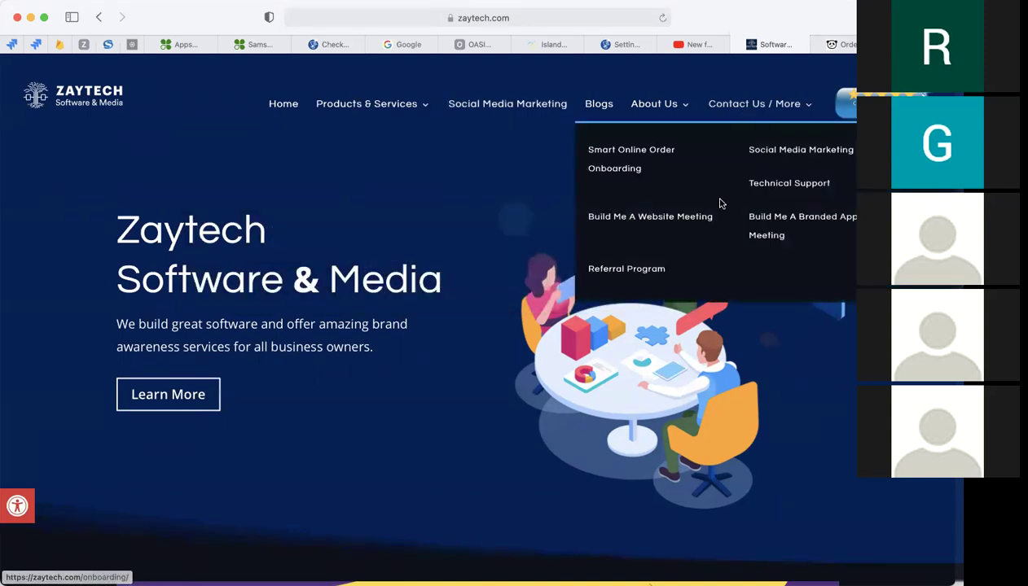
click(782, 224)
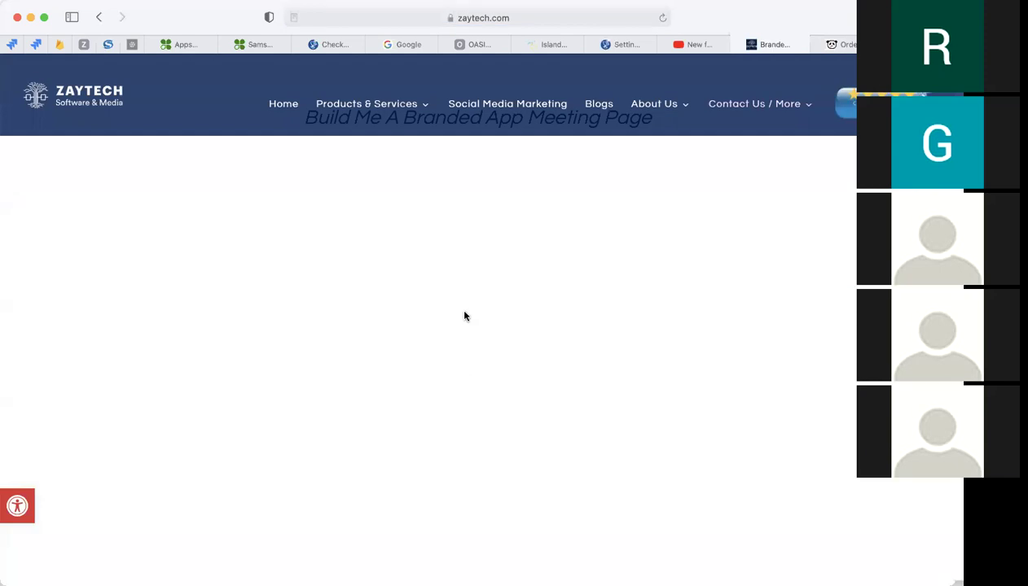
Review the branded app meeting calendar and time slots, and highlight "Branded App" and part of "Meeting" in the page title
scroll(488, 366, down, 3)
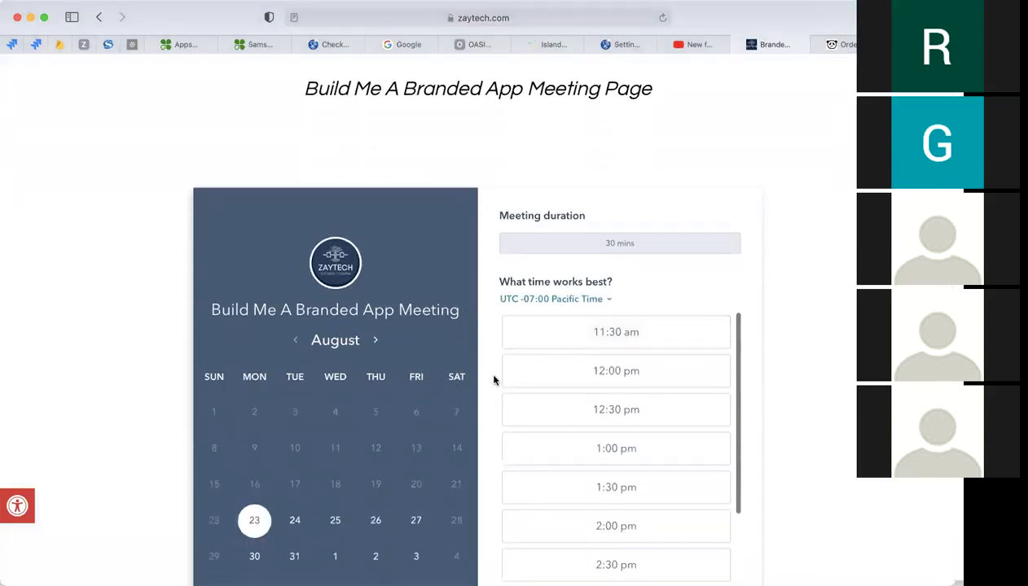
scroll(493, 380, up, 1)
scroll(494, 380, down, 2)
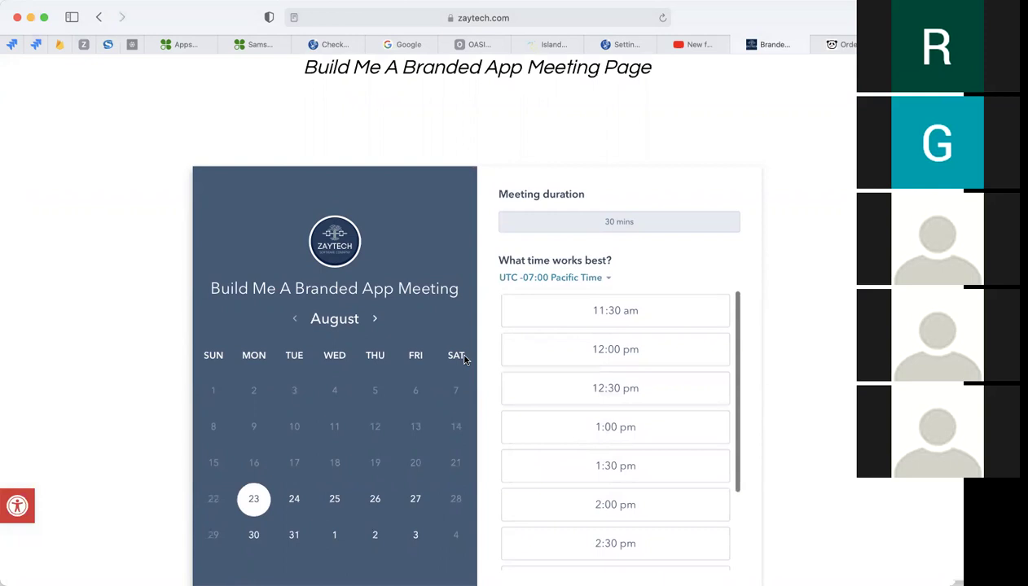
scroll(466, 358, up, 4)
drag(401, 202, 518, 202)
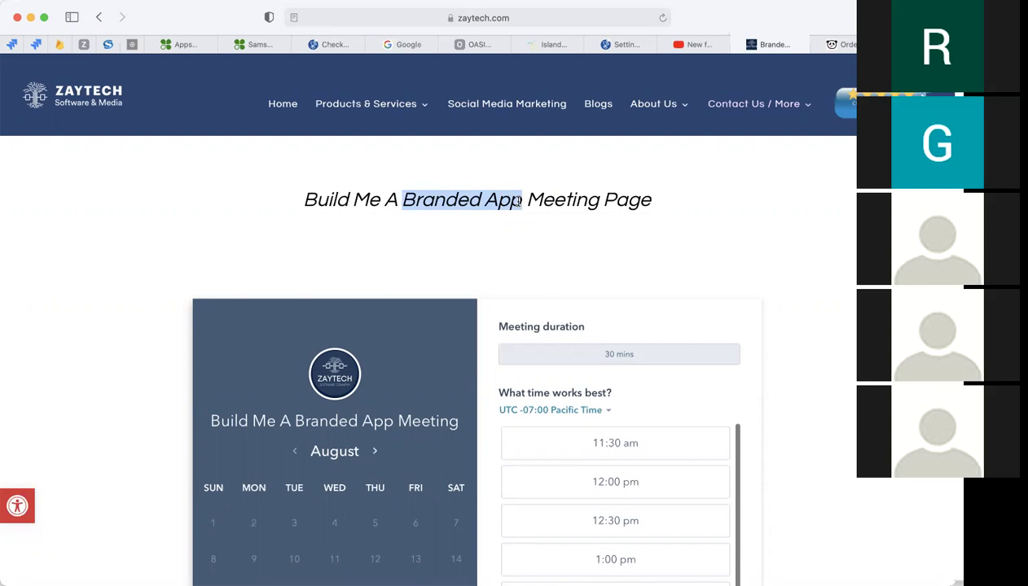
drag(527, 200, 566, 199)
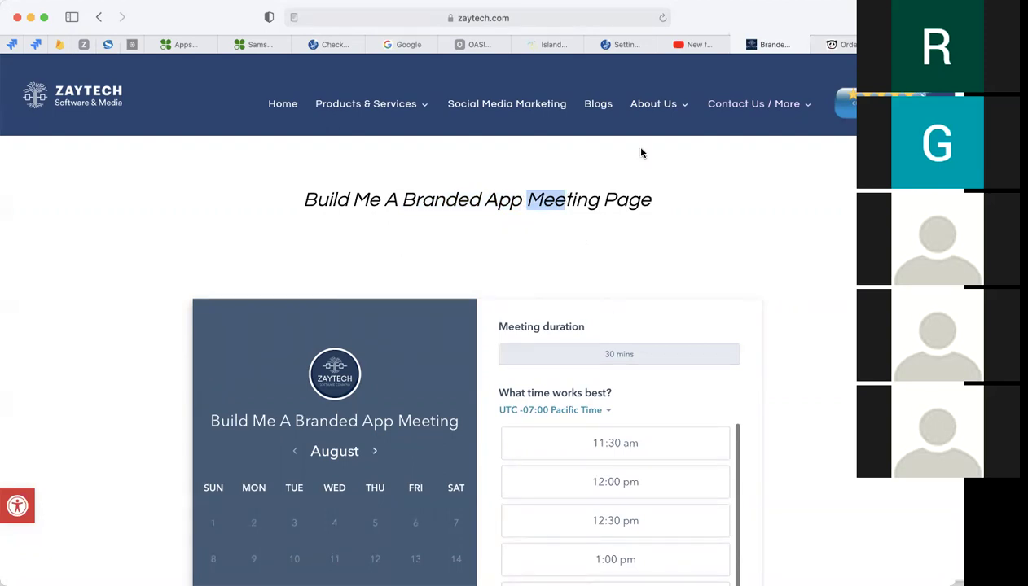
Return to the Zaytech home page, and examine the Summer Special banner and the Products & Services offerings
click(279, 112)
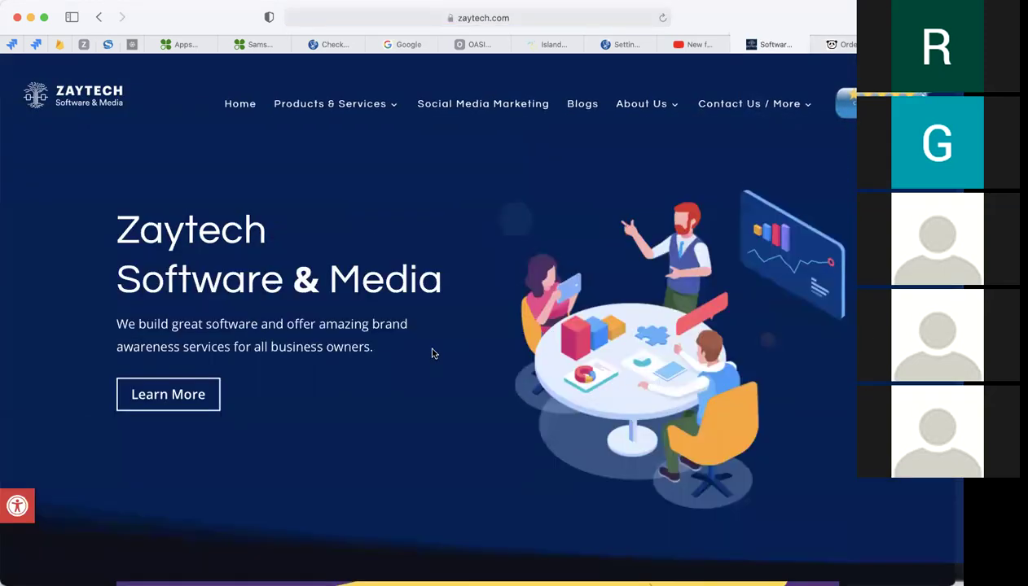
scroll(432, 353, down, 5)
scroll(437, 423, down, 1)
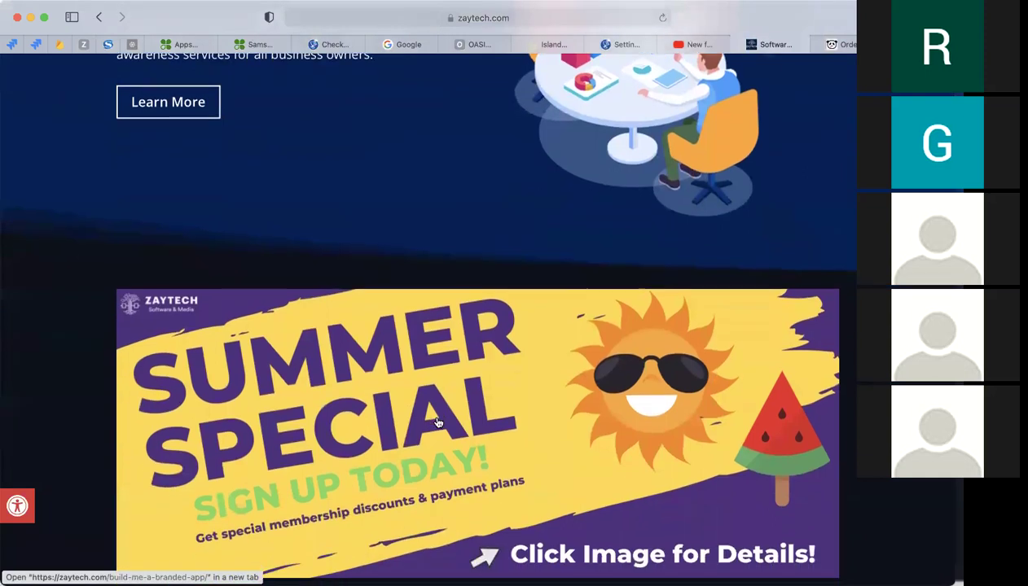
scroll(437, 423, down, 2)
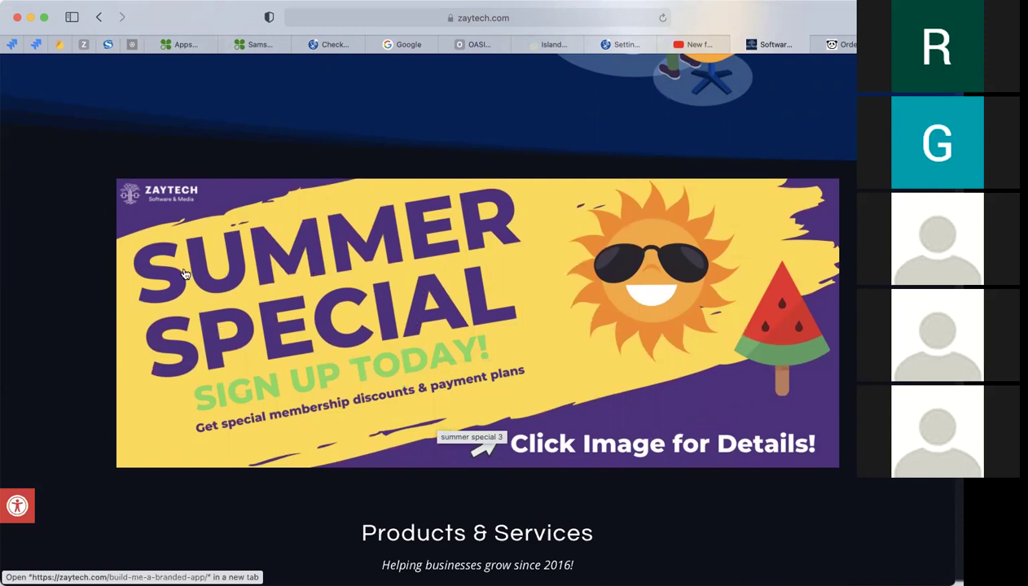
scroll(102, 309, up, 3)
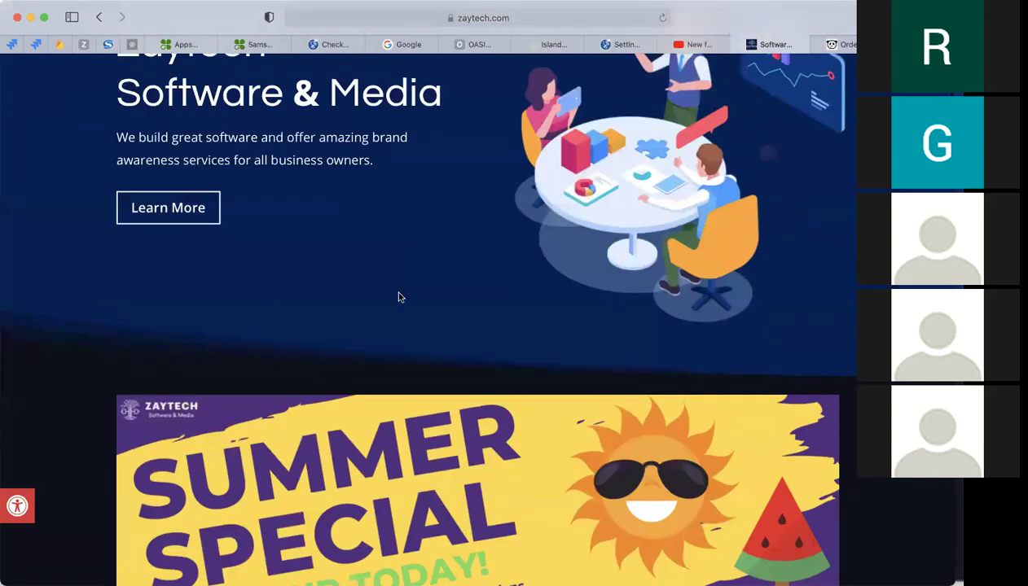
scroll(392, 289, down, 9)
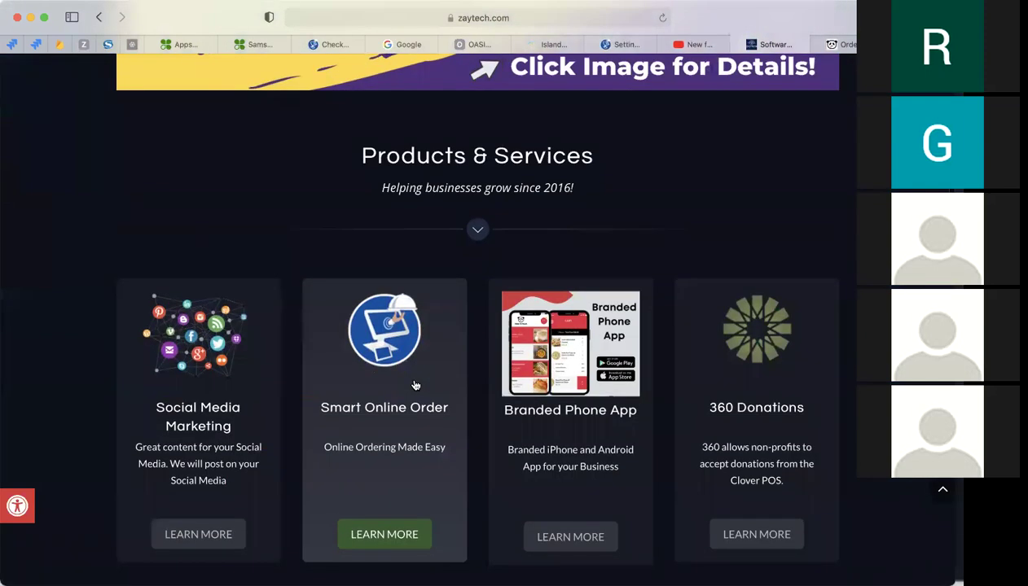
scroll(414, 385, down, 3)
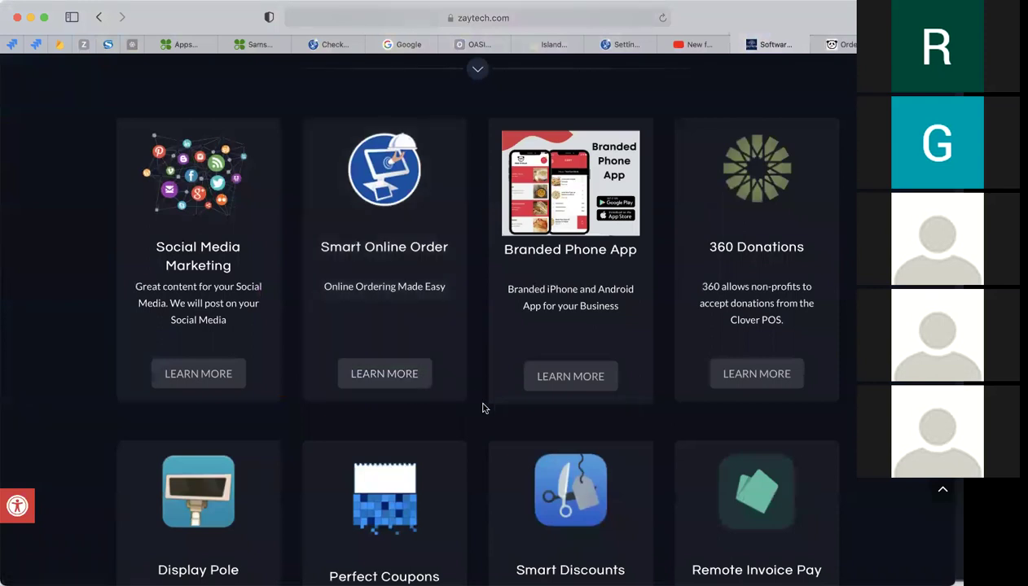
scroll(482, 408, up, 1)
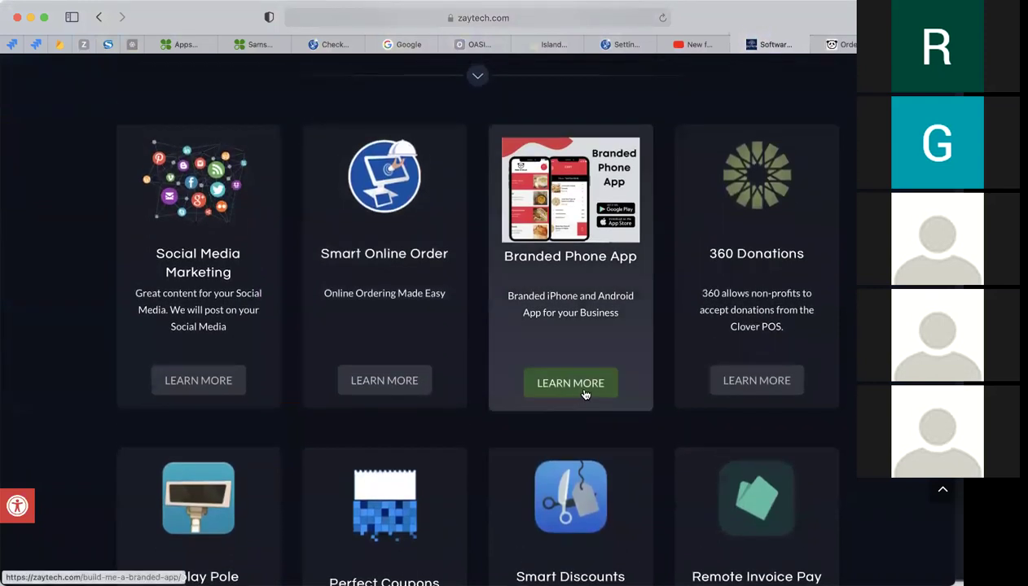
Look over the home page's product cards, including Branded Phone App, Display Pole, Perfect Coupons, Smart Discounts and Remote Invoice Pay
scroll(510, 410, down, 3)
scroll(510, 410, down, 3)
scroll(509, 412, up, 5)
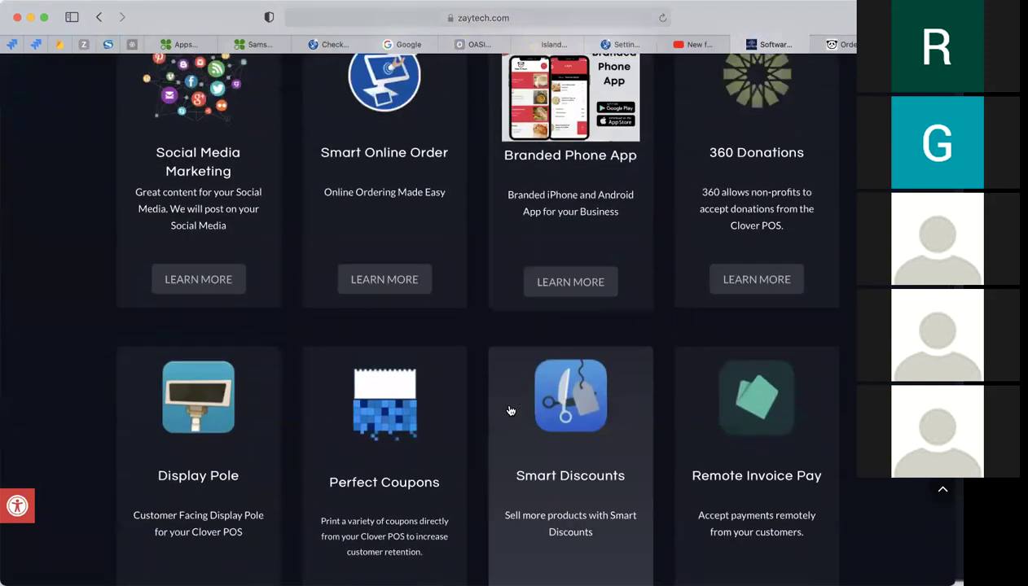
scroll(493, 338, up, 2)
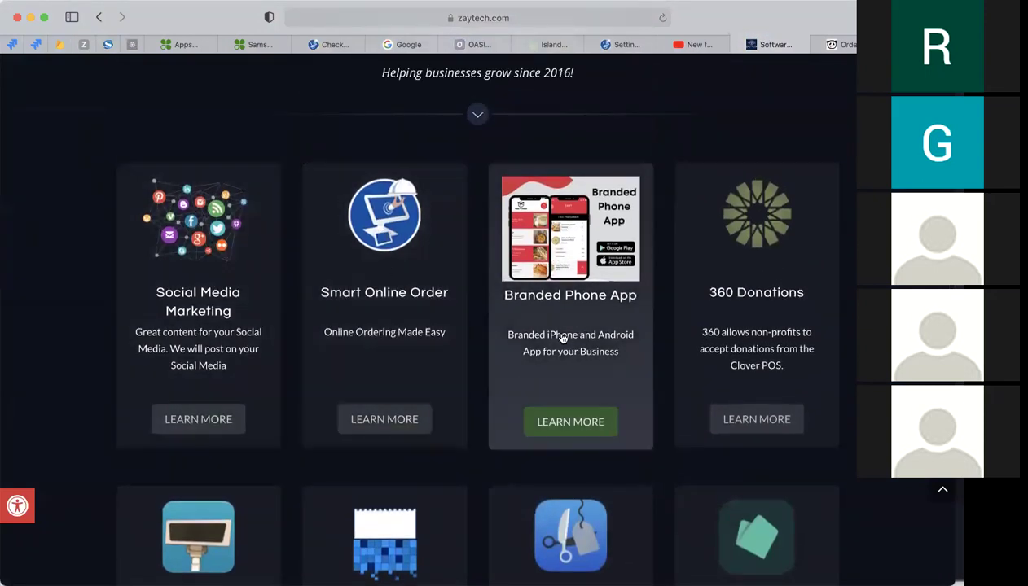
scroll(437, 342, up, 2)
scroll(436, 344, up, 10)
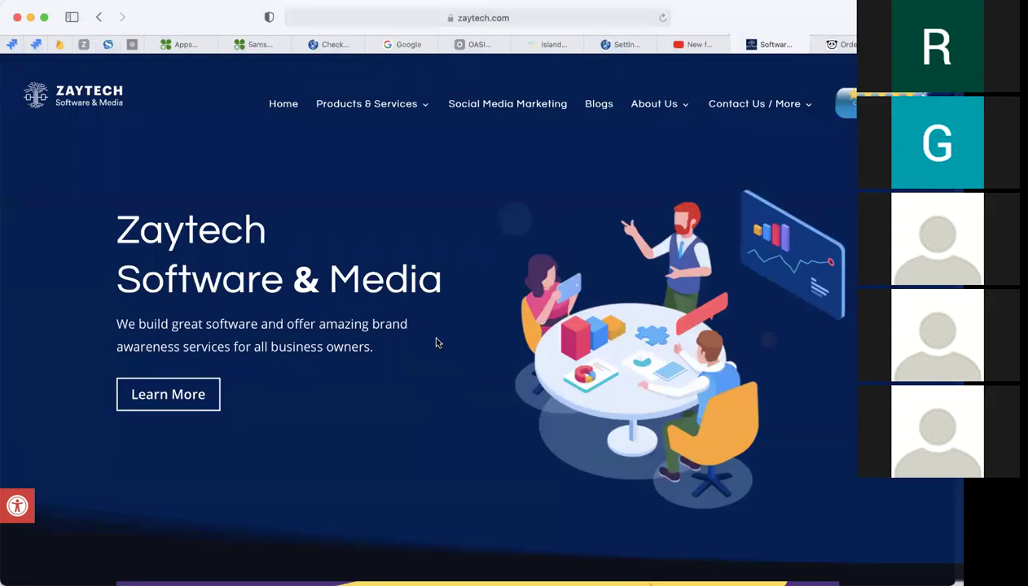
Open the Contact Us page, and review its address, Smart Online Order docs, phone and email options
click(744, 106)
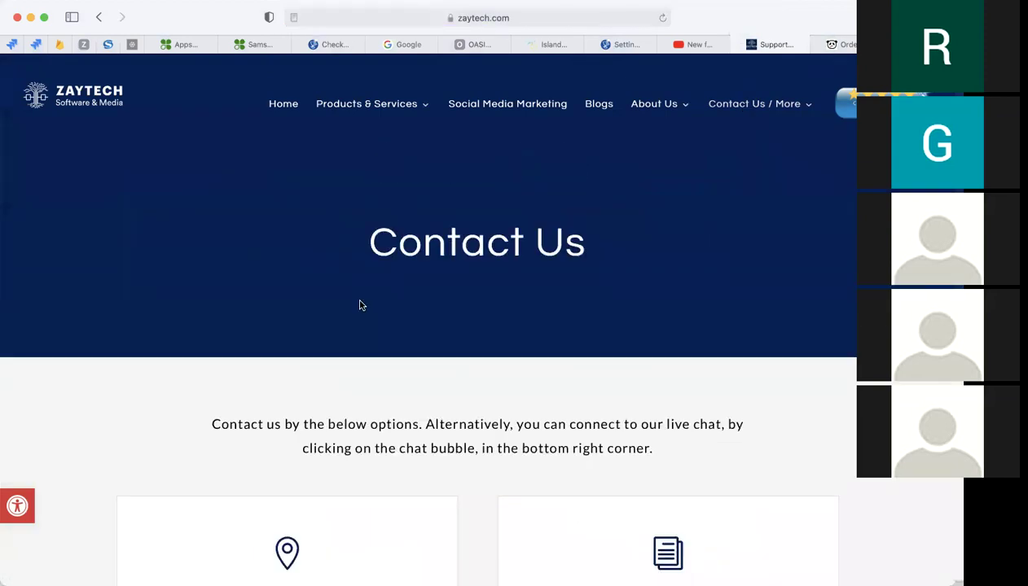
scroll(447, 337, down, 3)
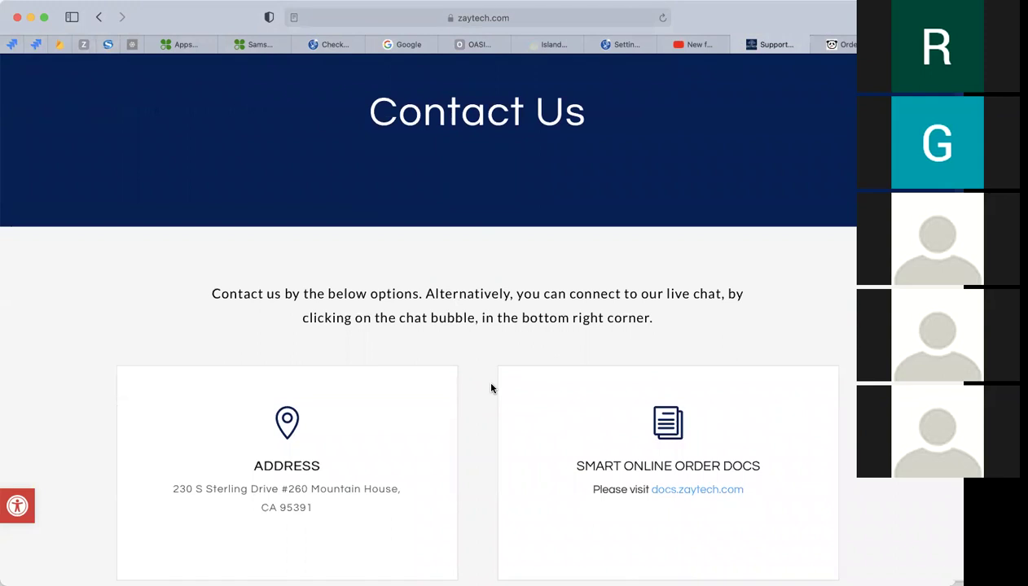
scroll(491, 387, down, 1)
scroll(491, 386, down, 5)
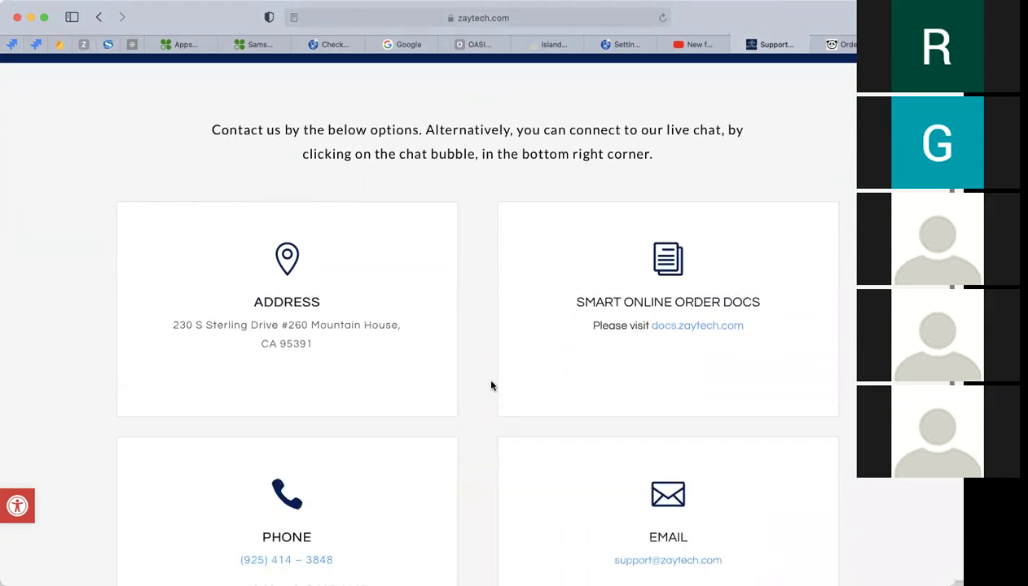
scroll(491, 386, down, 6)
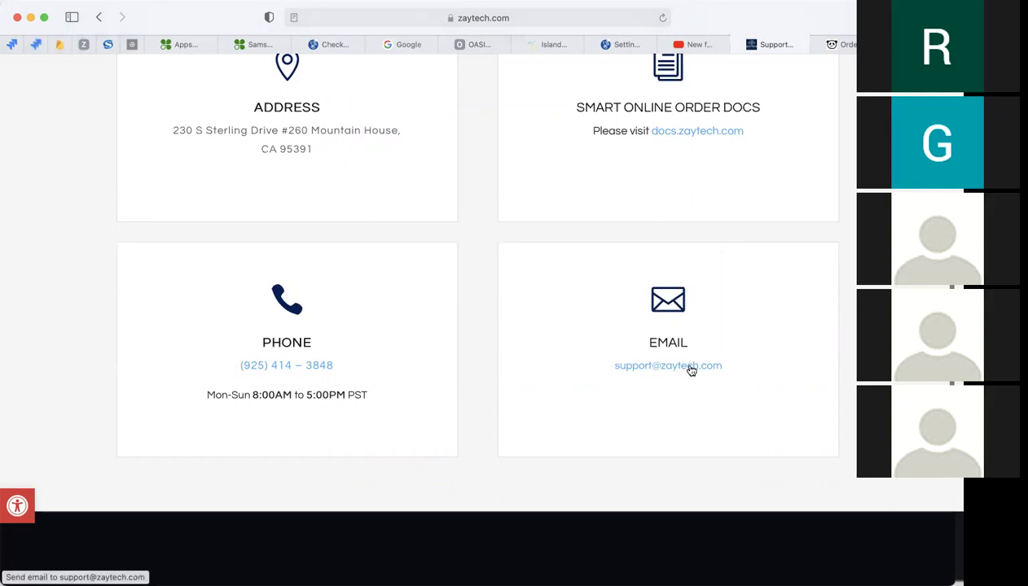
scroll(504, 352, up, 5)
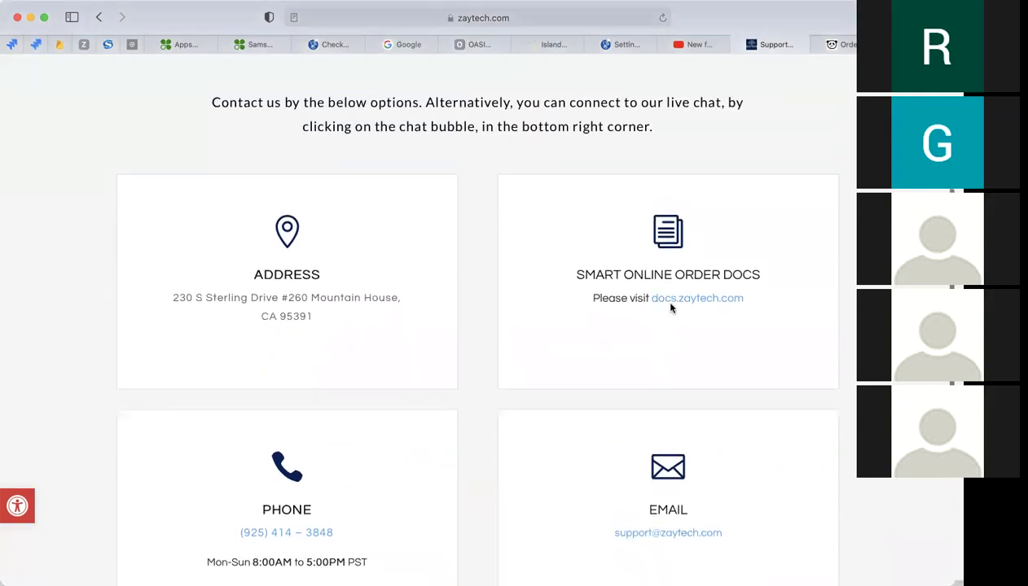
scroll(468, 360, up, 8)
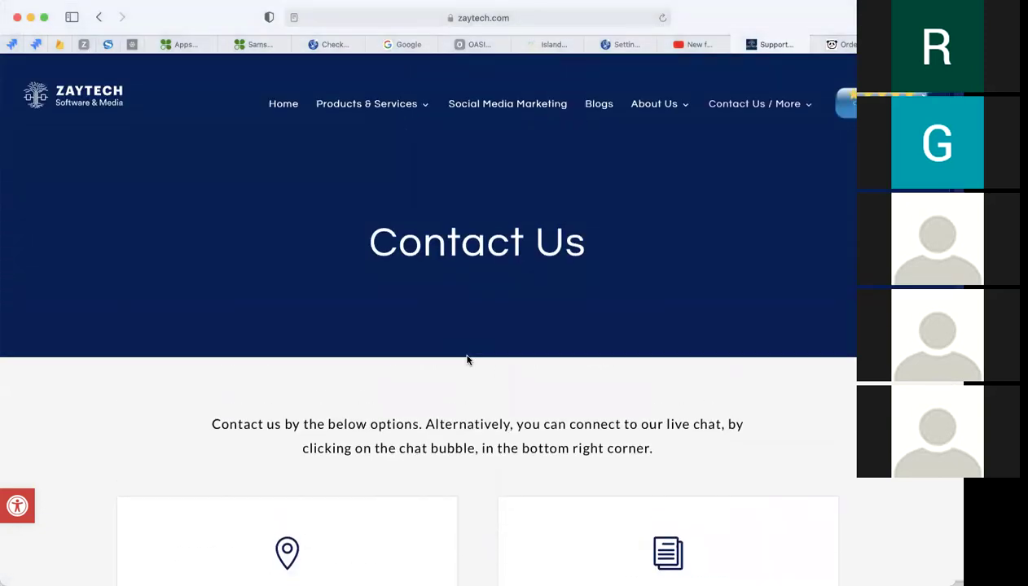
Check the onboarding, support and meeting pages offered under Contact Us / More, and revisit the phone and email contact cards
mouse_move(743, 106)
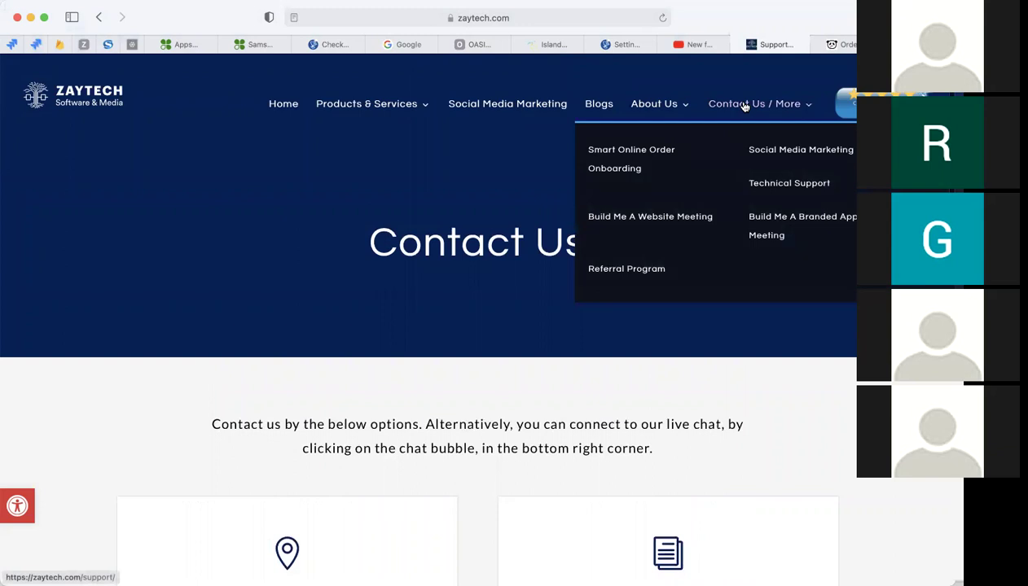
mouse_move(667, 112)
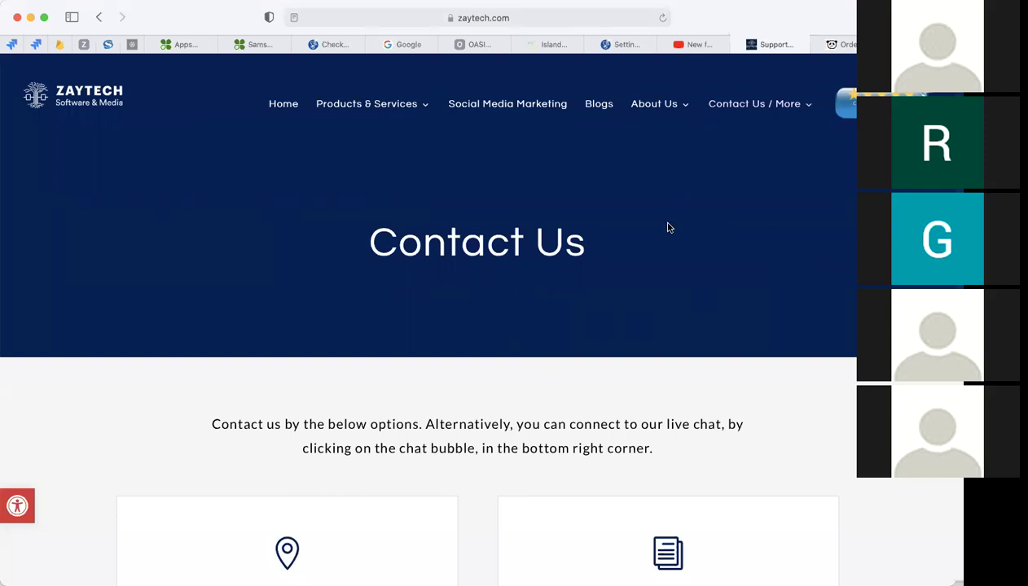
scroll(477, 393, down, 8)
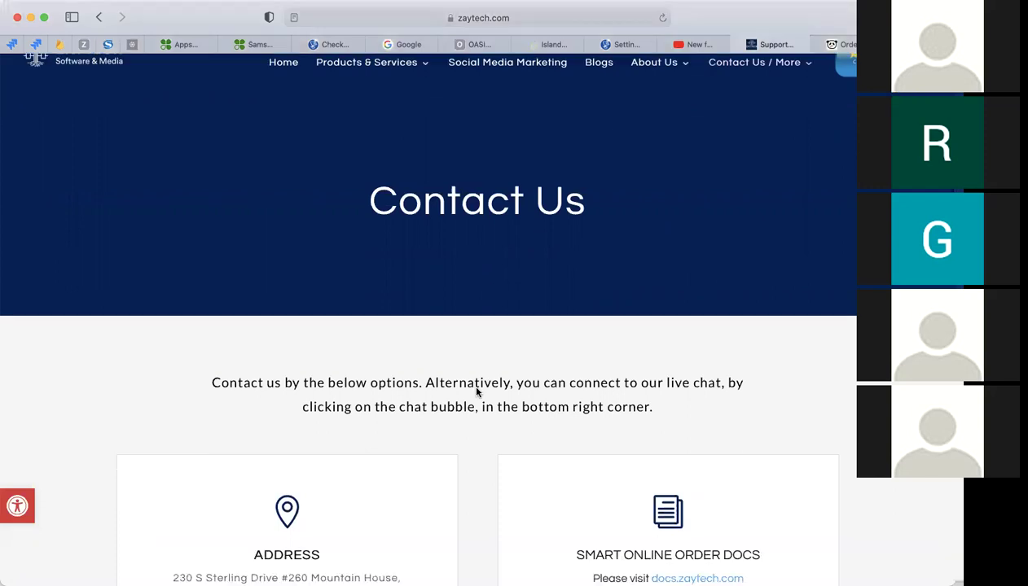
scroll(476, 393, down, 3)
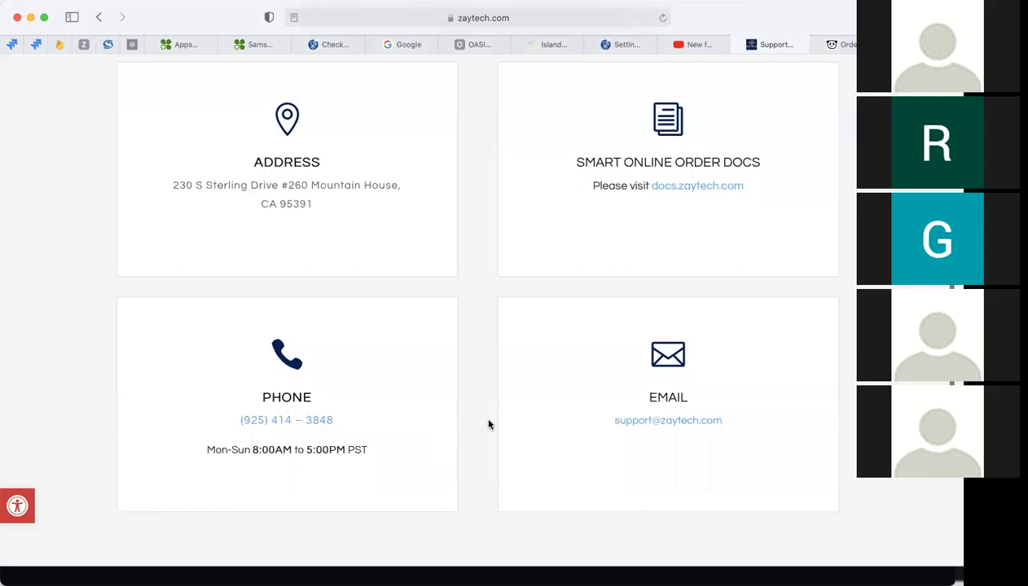
scroll(489, 424, up, 5)
scroll(488, 425, up, 2)
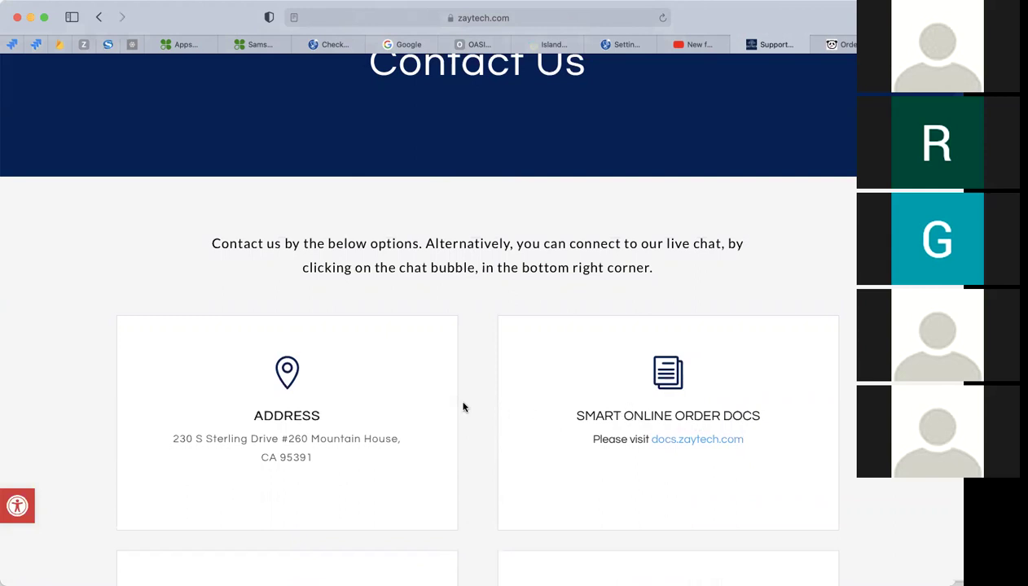
scroll(462, 406, down, 1)
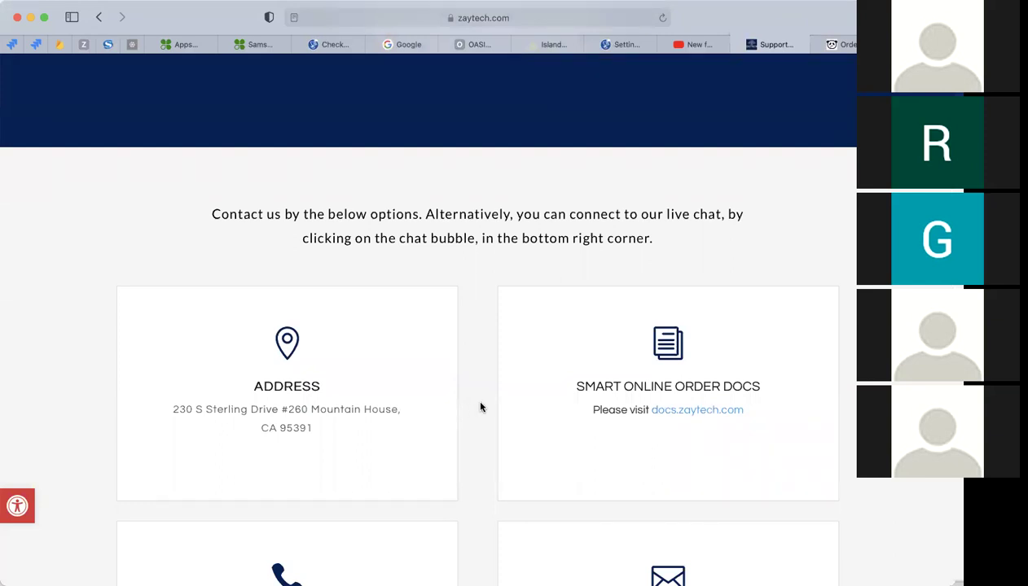
scroll(479, 407, down, 1)
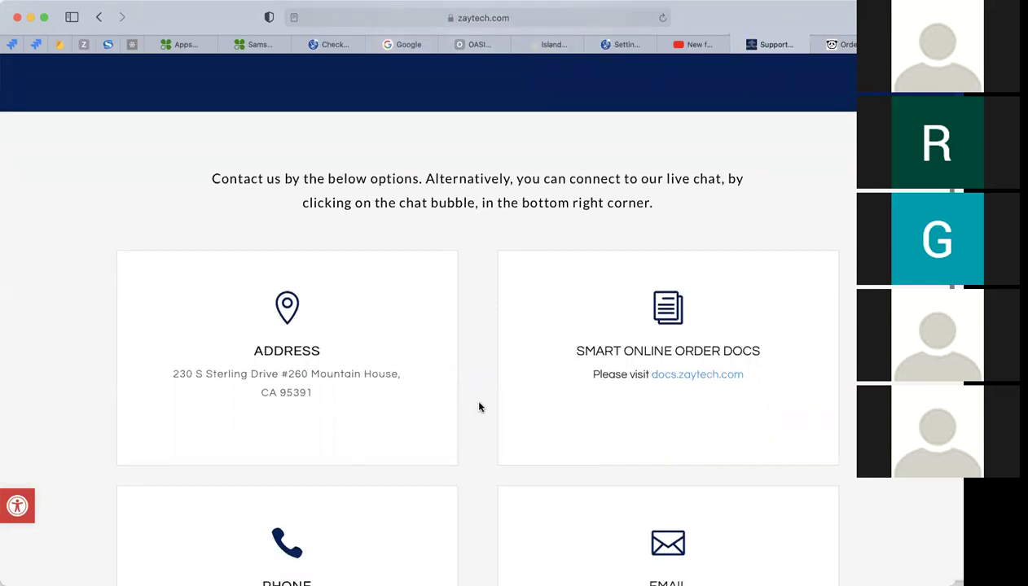
scroll(479, 407, down, 1)
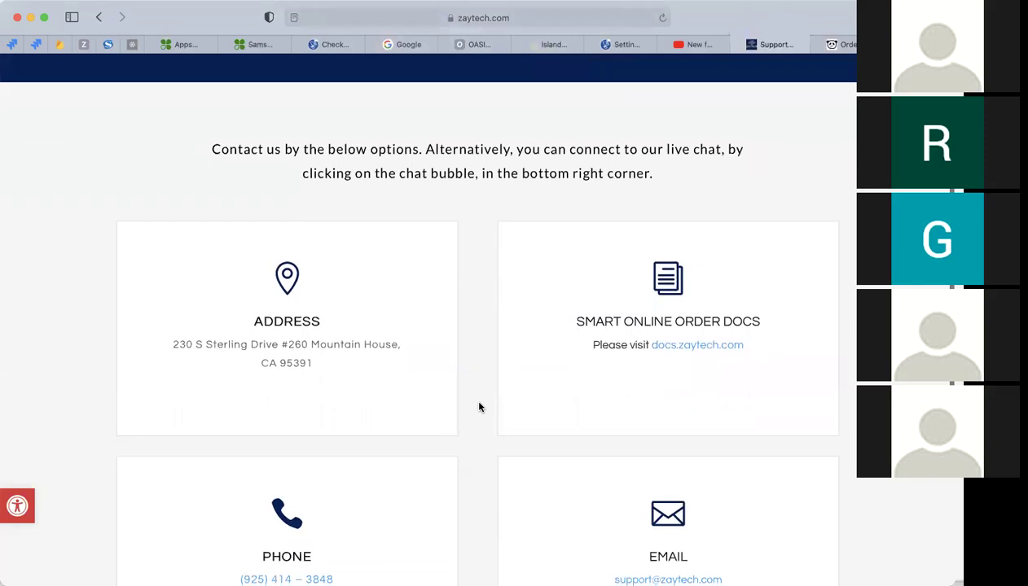
scroll(479, 407, up, 3)
scroll(479, 407, up, 4)
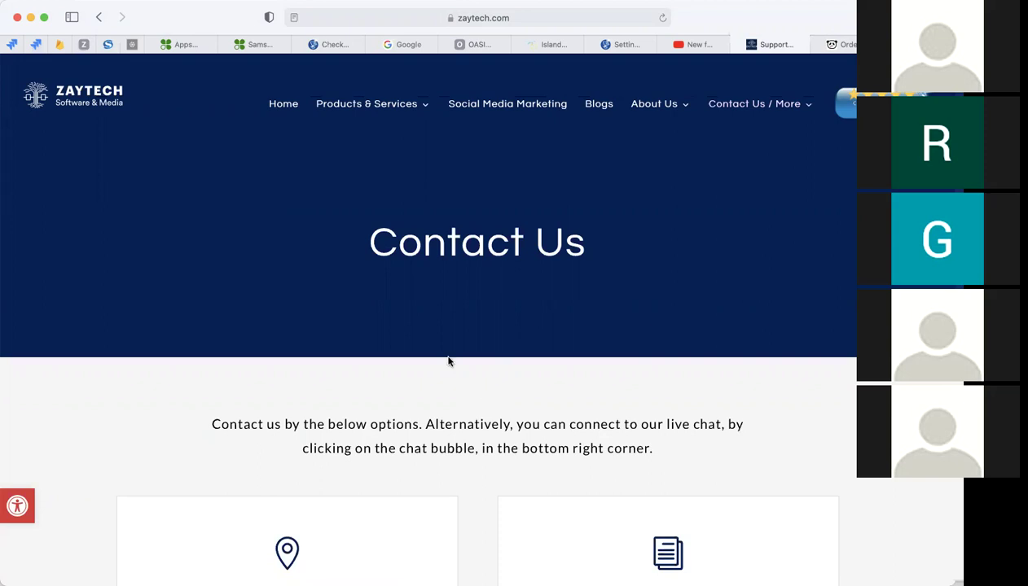
scroll(448, 361, down, 5)
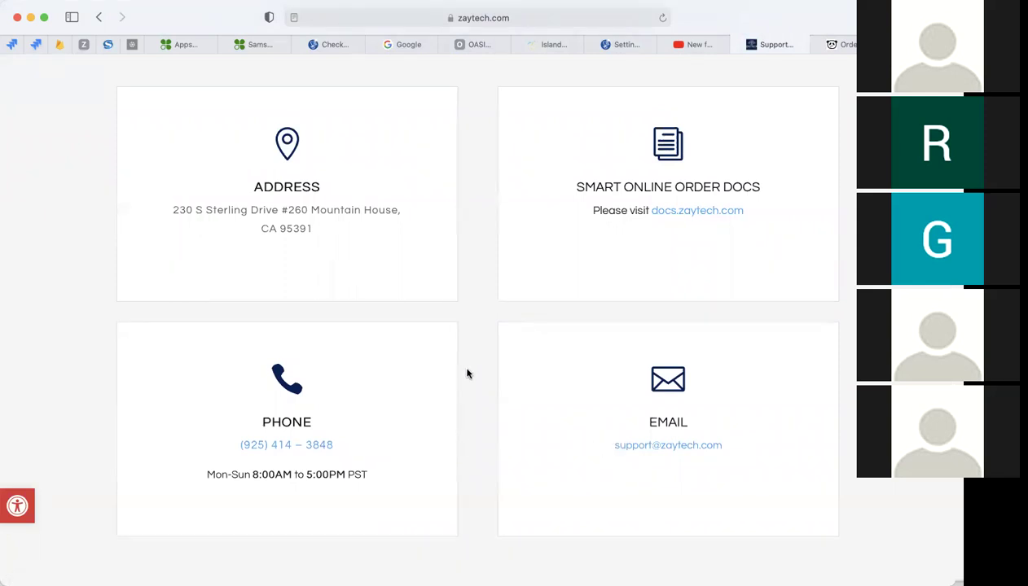
scroll(467, 374, up, 1)
scroll(467, 374, down, 3)
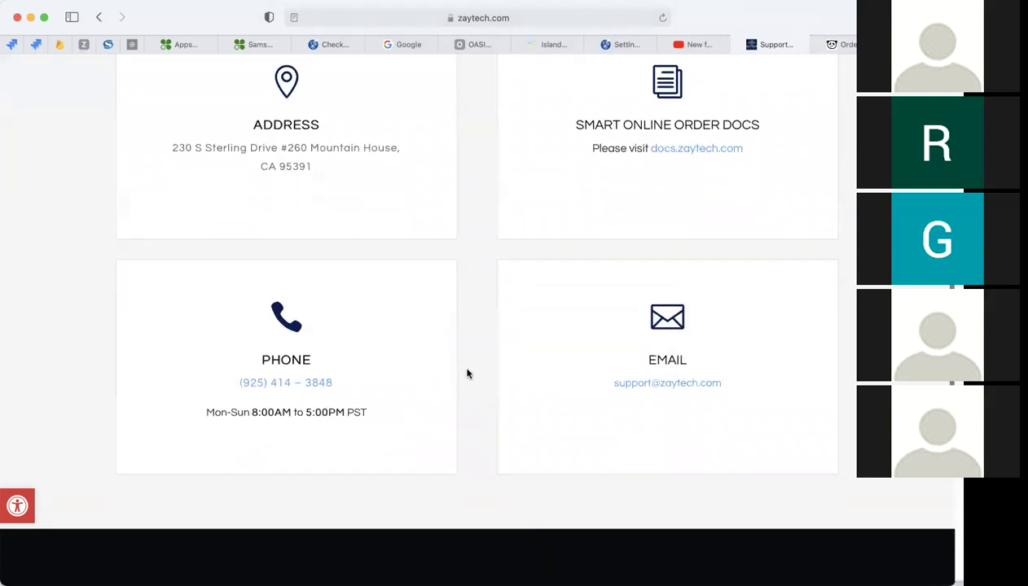
scroll(466, 374, down, 3)
scroll(467, 374, up, 5)
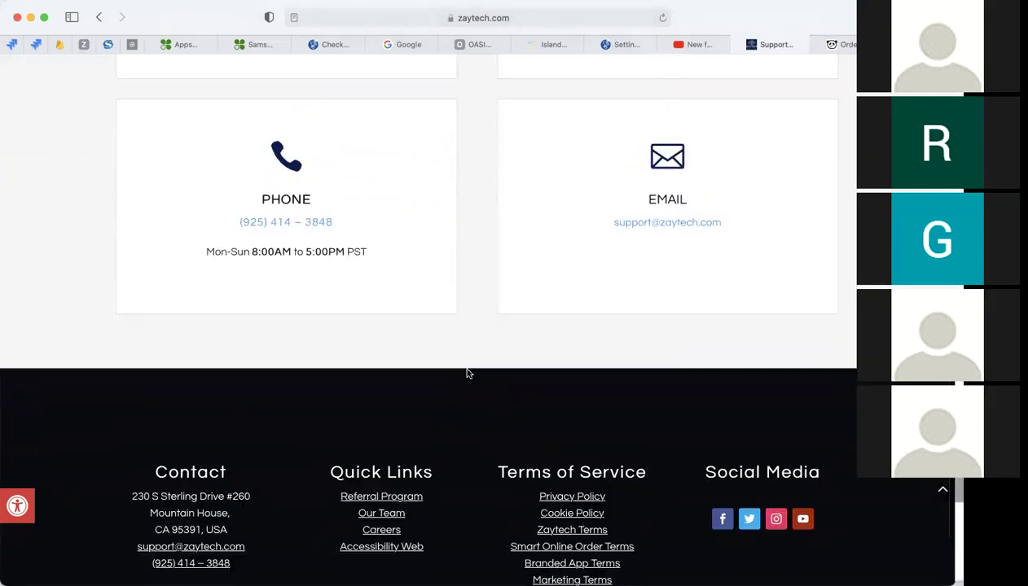
scroll(467, 374, up, 2)
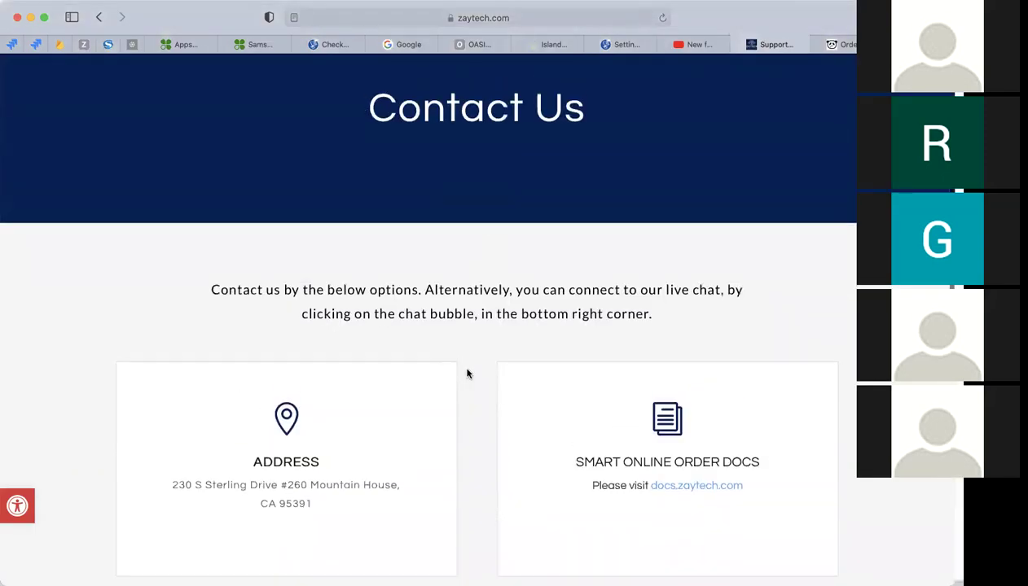